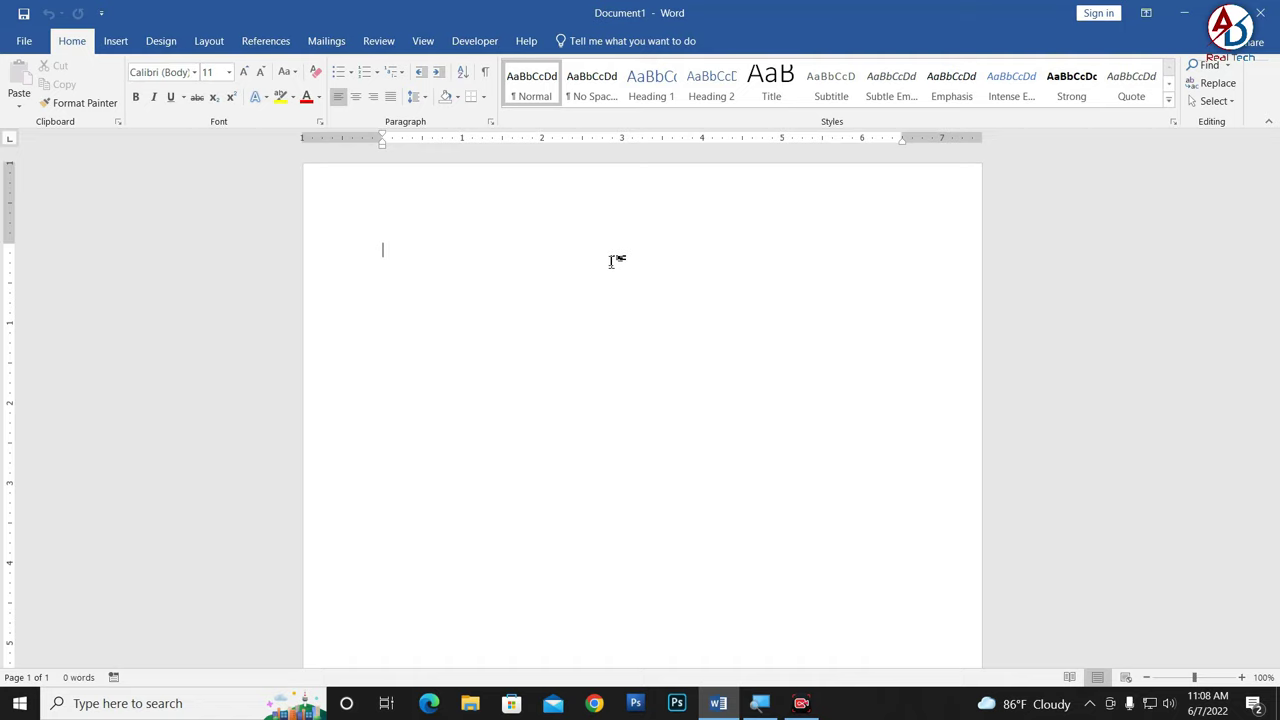
# Step: Browse the Art border designs in Page Borders, then cancel without applying any border
pyautogui.click(163, 45)
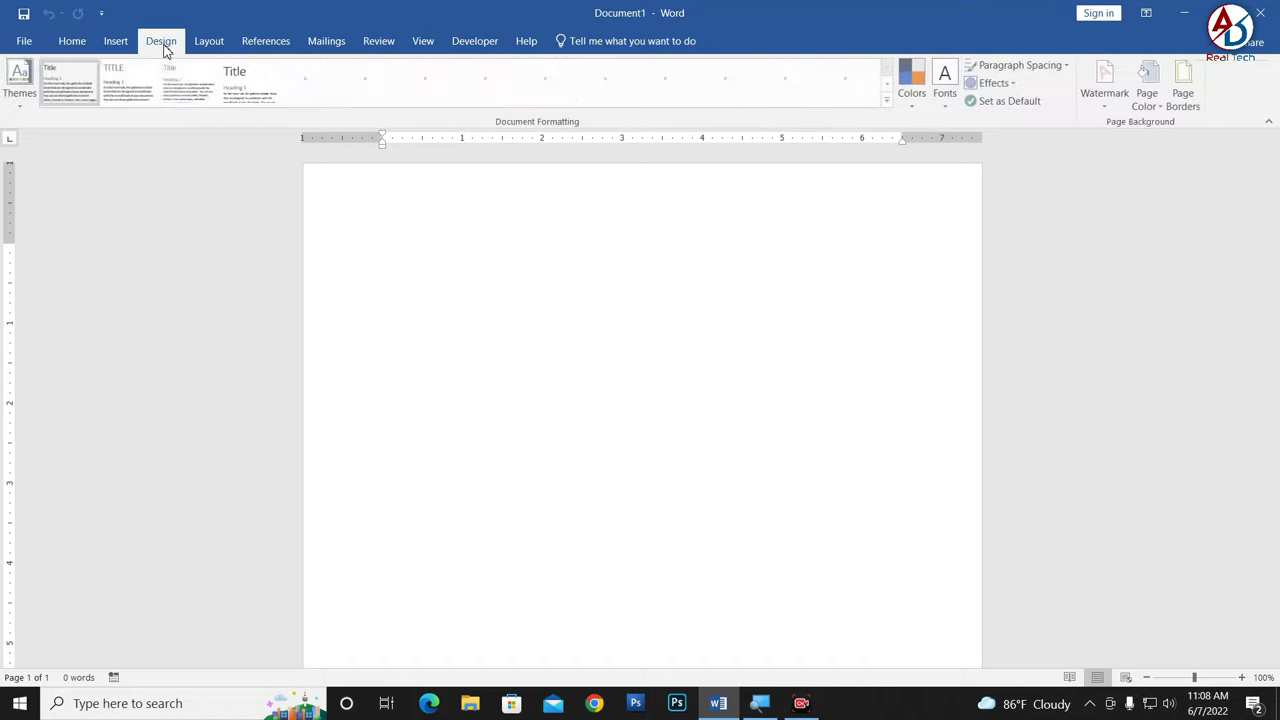
pyautogui.click(1183, 92)
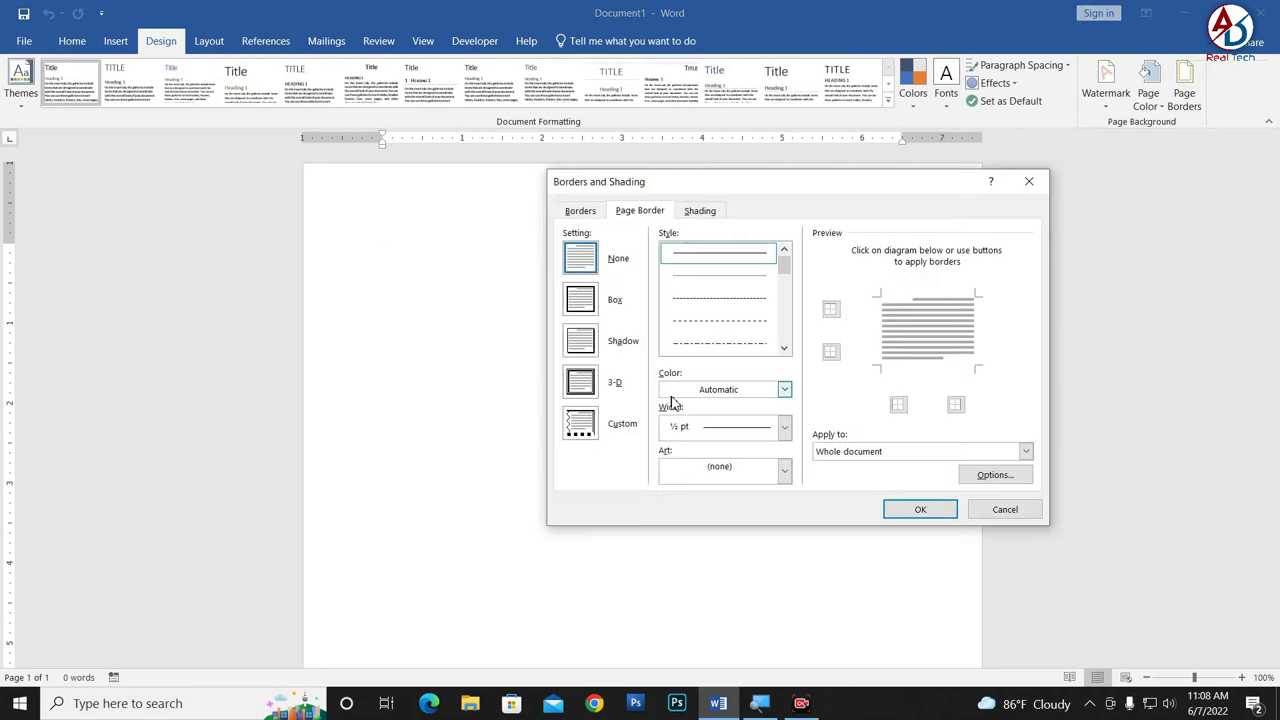
pyautogui.click(752, 471)
pyautogui.scroll(-2, 737, 555)
pyautogui.scroll(-2, 737, 565)
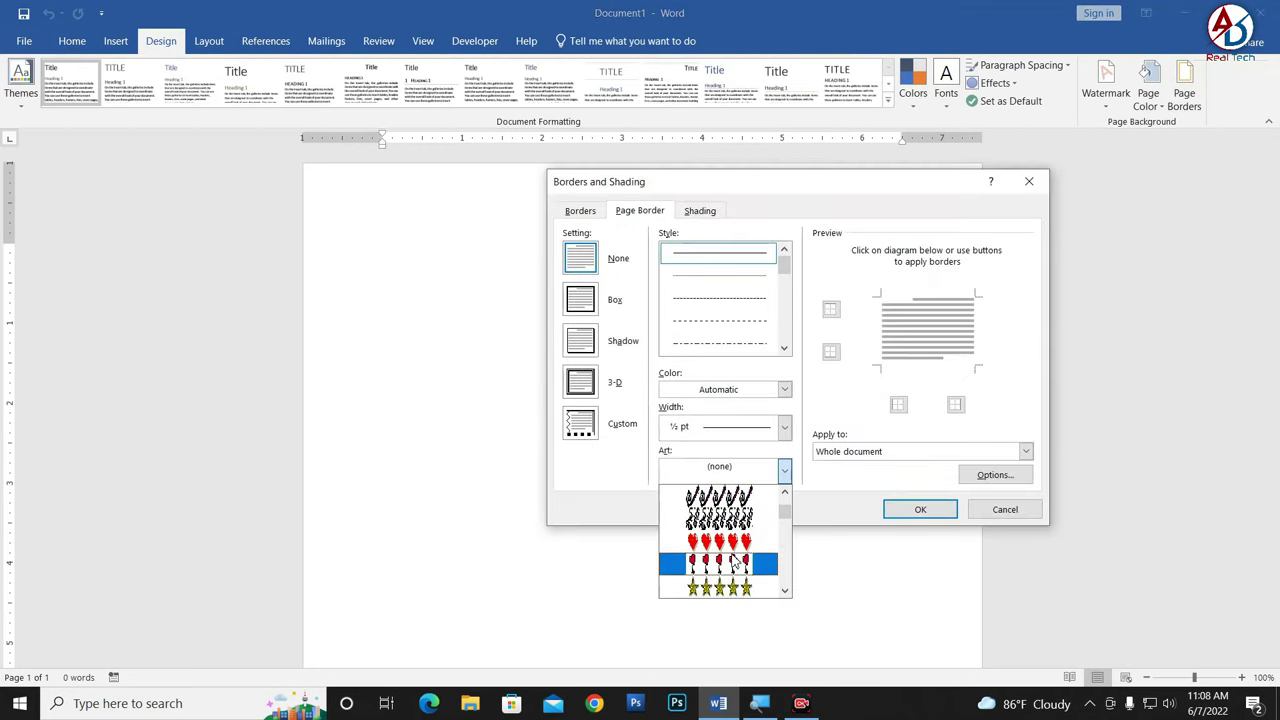
pyautogui.scroll(-2, 737, 565)
pyautogui.scroll(-2, 737, 565)
pyautogui.scroll(-2, 737, 565)
pyautogui.scroll(-2, 737, 565)
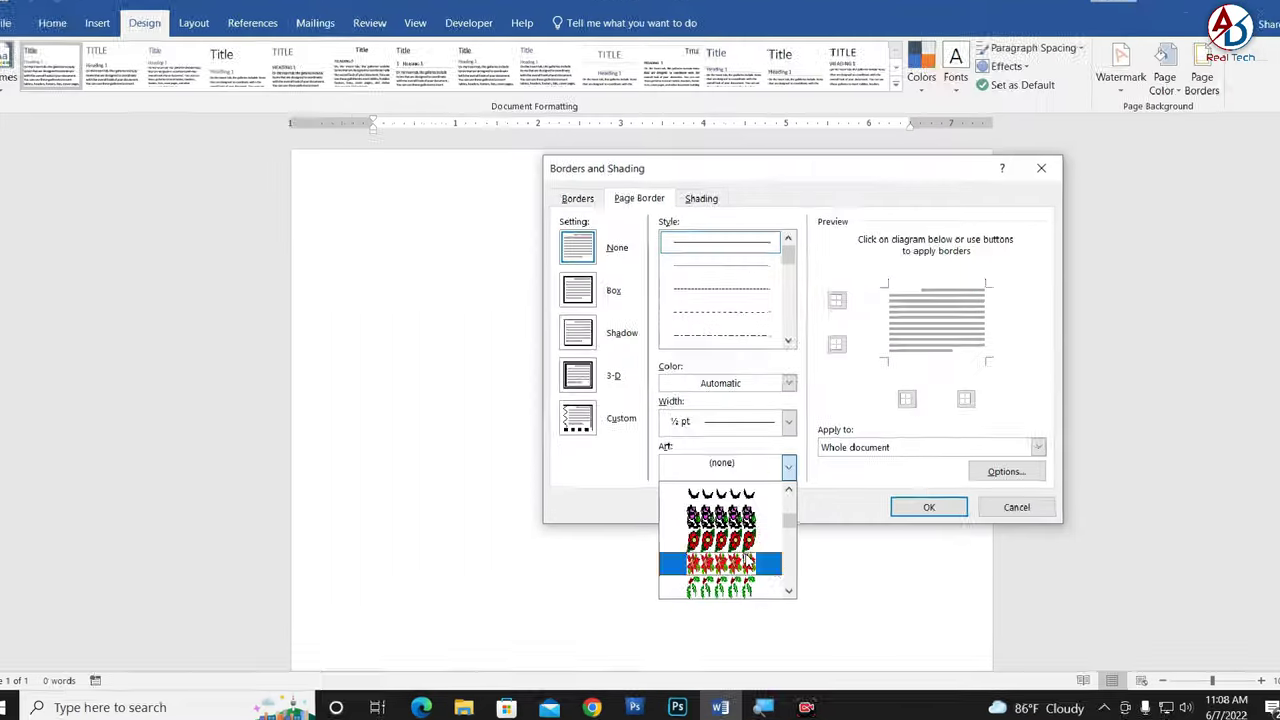
pyautogui.scroll(-3, 765, 565)
pyautogui.scroll(-2, 765, 565)
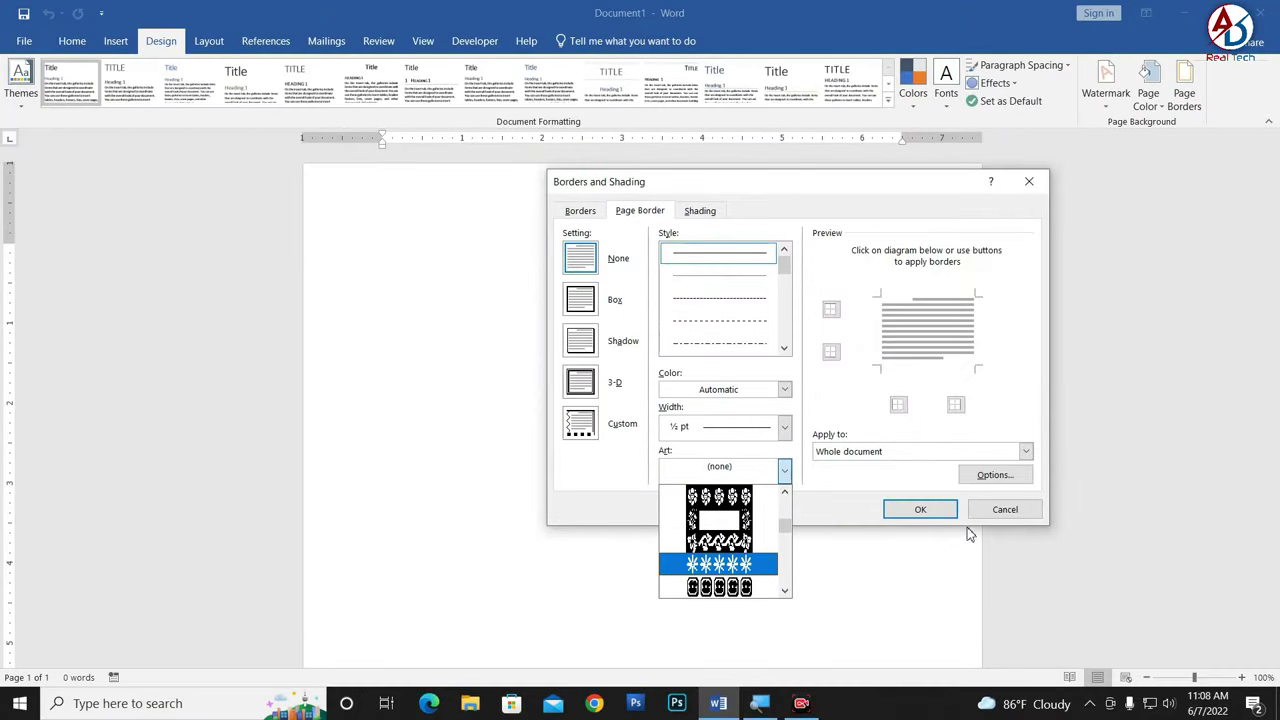
pyautogui.click(1003, 512)
pyautogui.click(1004, 511)
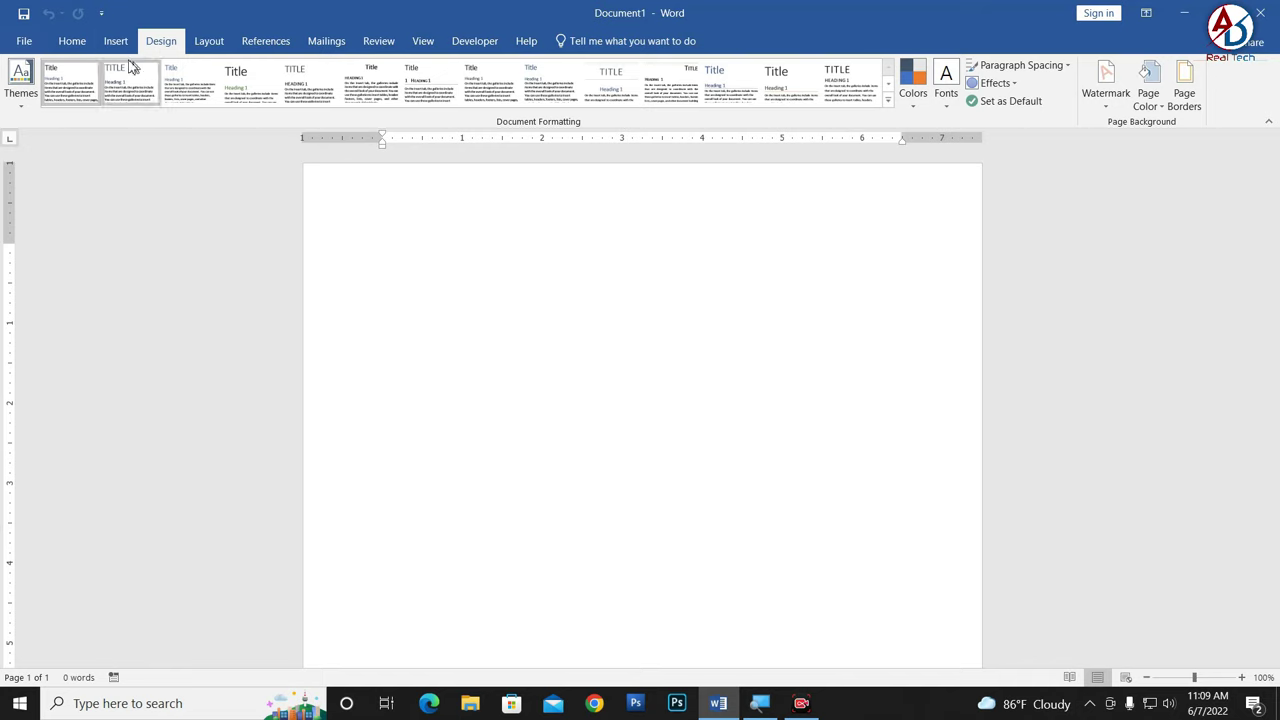
# Step: Change the paper size to A4 (8.27" x 11.69") and bring up the Insert ribbon
pyautogui.click(209, 41)
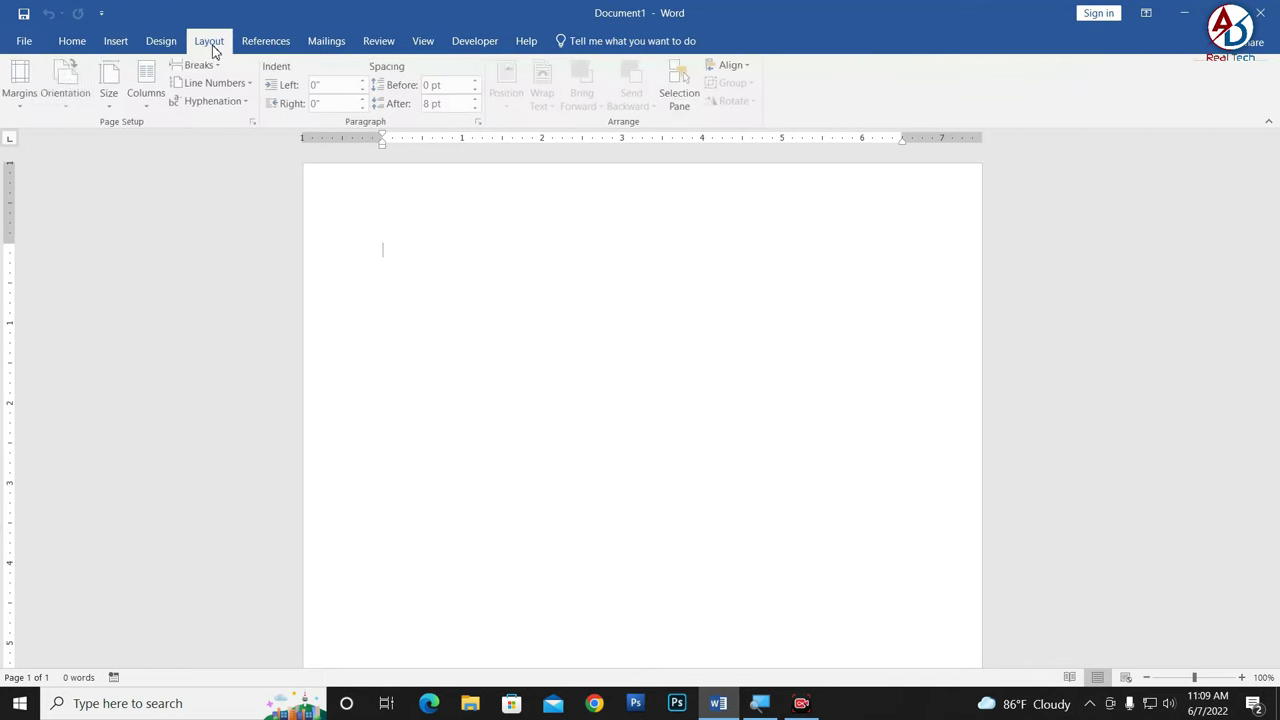
pyautogui.click(111, 95)
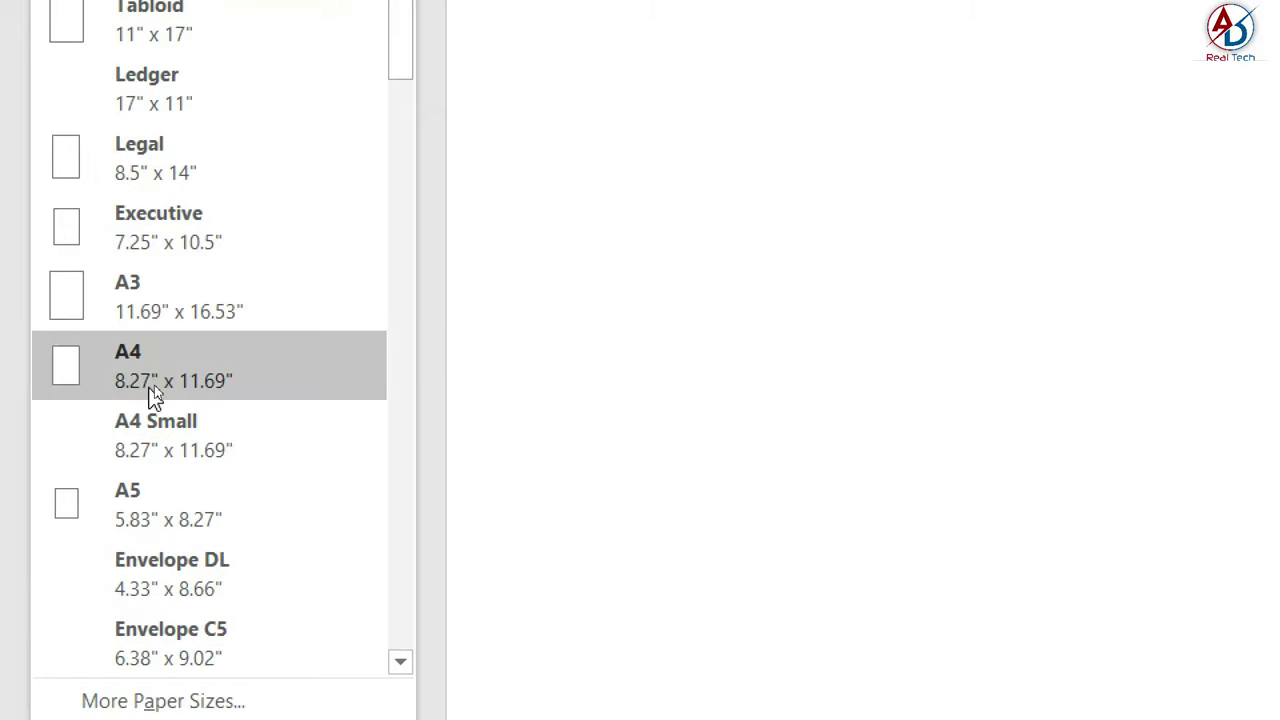
pyautogui.click(155, 395)
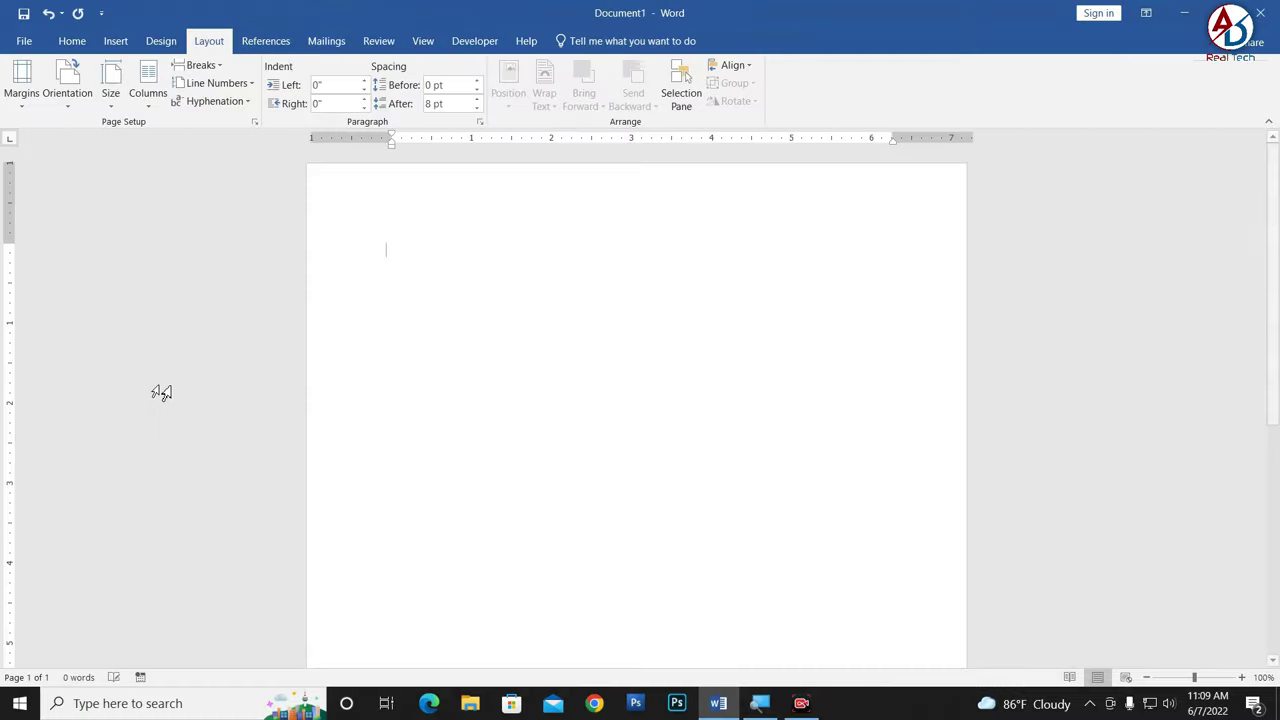
pyautogui.scroll(-4, 572, 302)
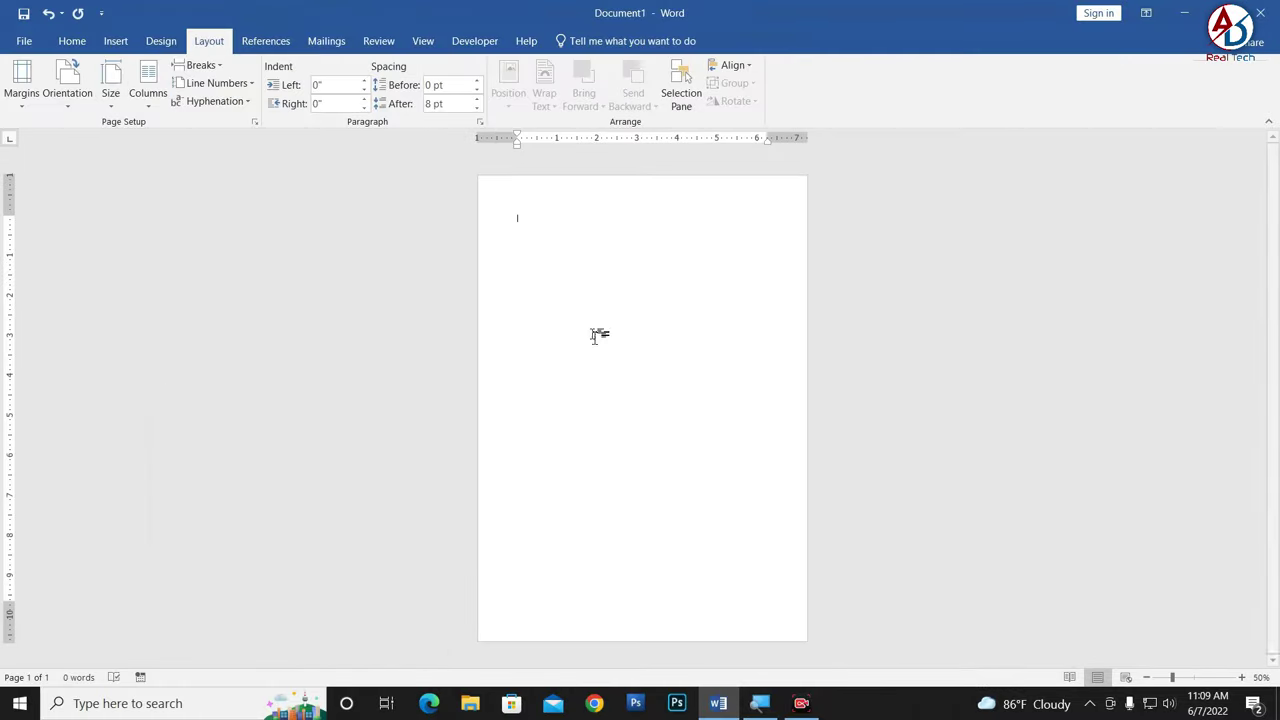
pyautogui.click(118, 44)
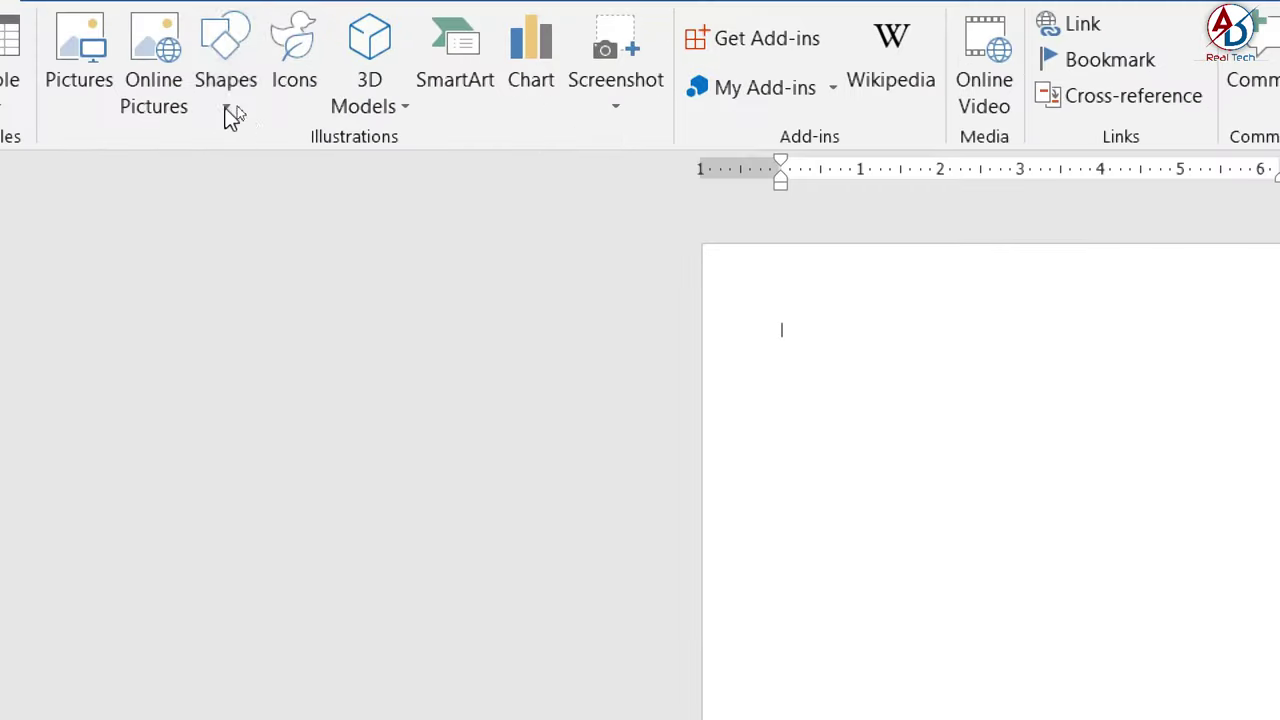
# Step: Draw a rectangle covering nearly the whole page
pyautogui.click(238, 100)
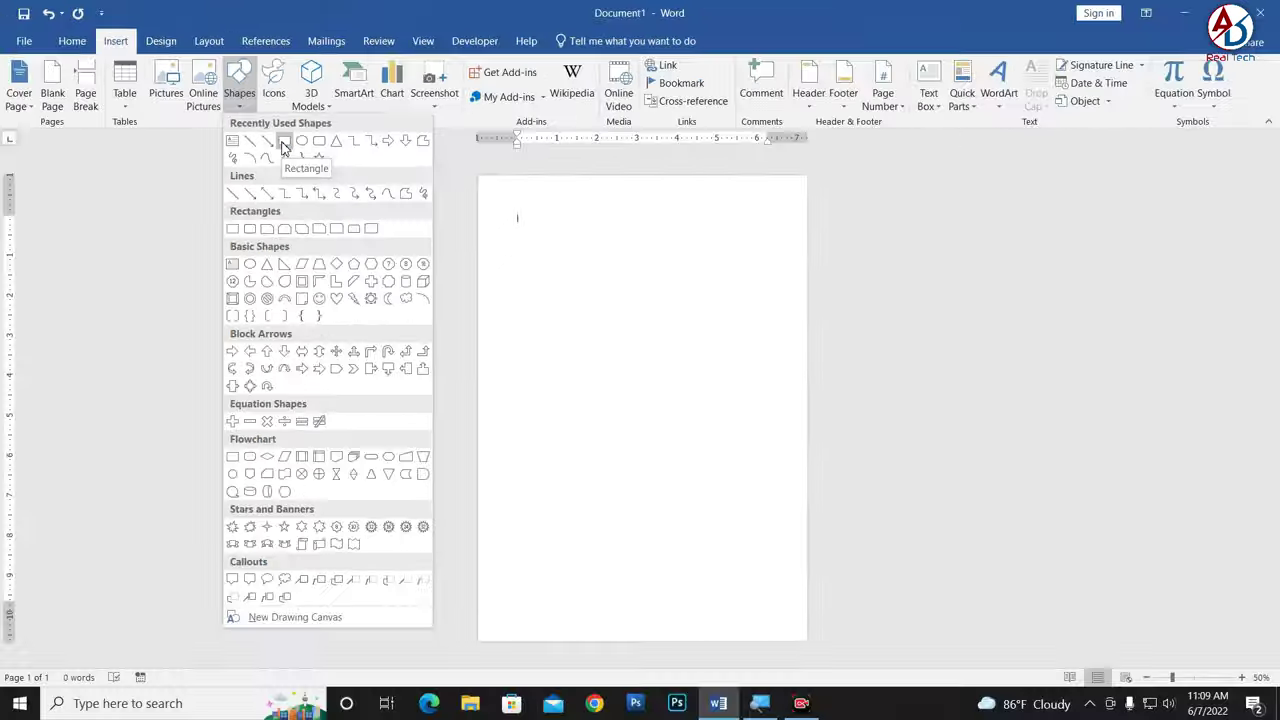
pyautogui.click(315, 178)
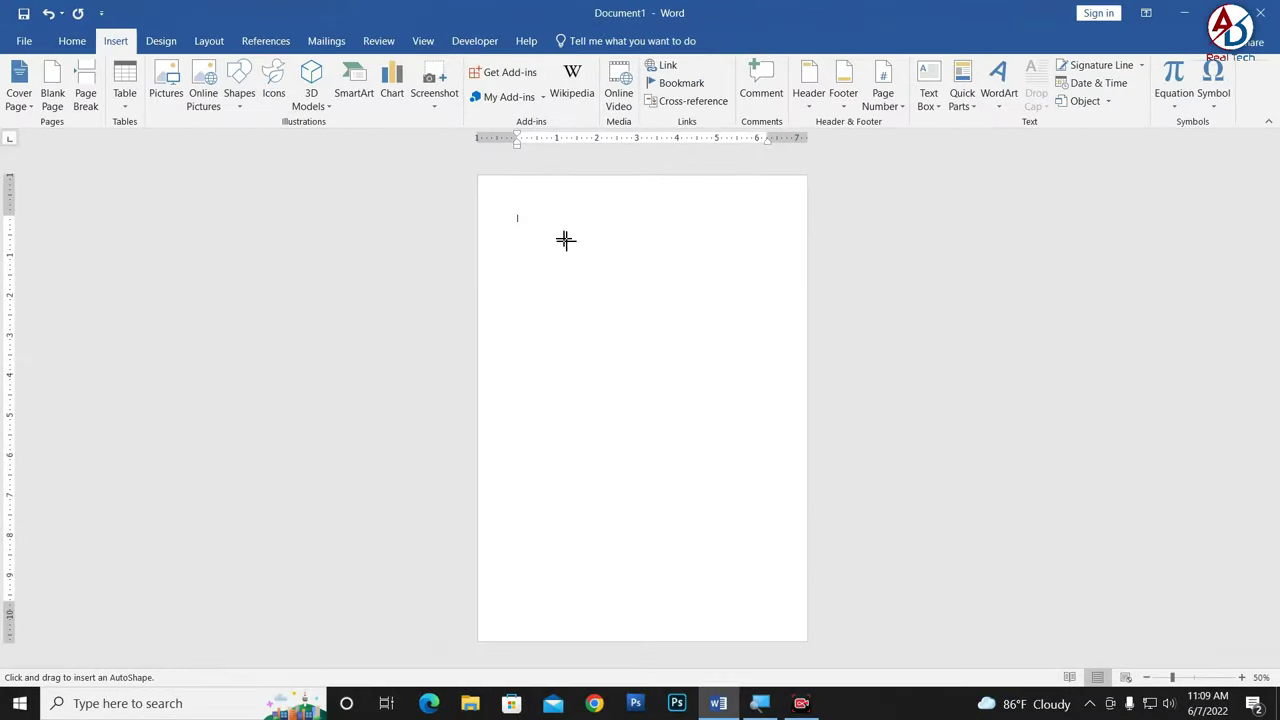
pyautogui.moveTo(491, 189); pyautogui.dragTo(798, 632)
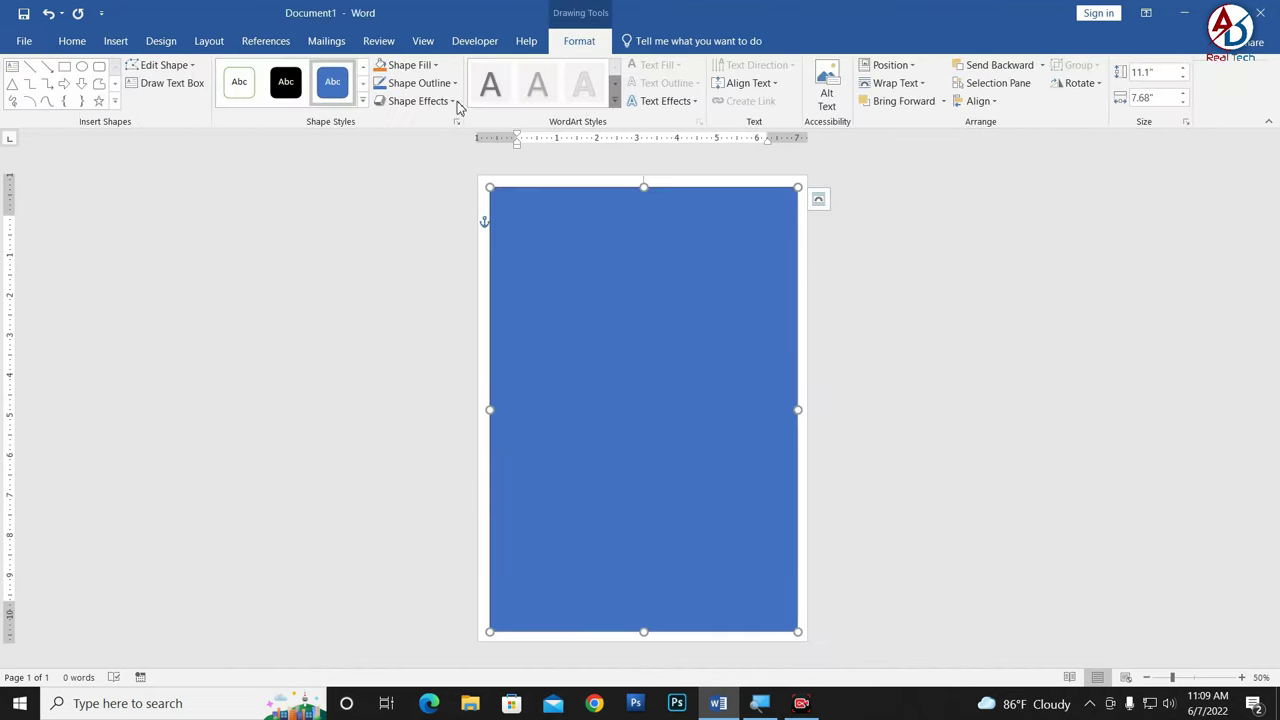
# Step: Give the rectangle no fill and a dark red 1½ pt outline
pyautogui.click(421, 72)
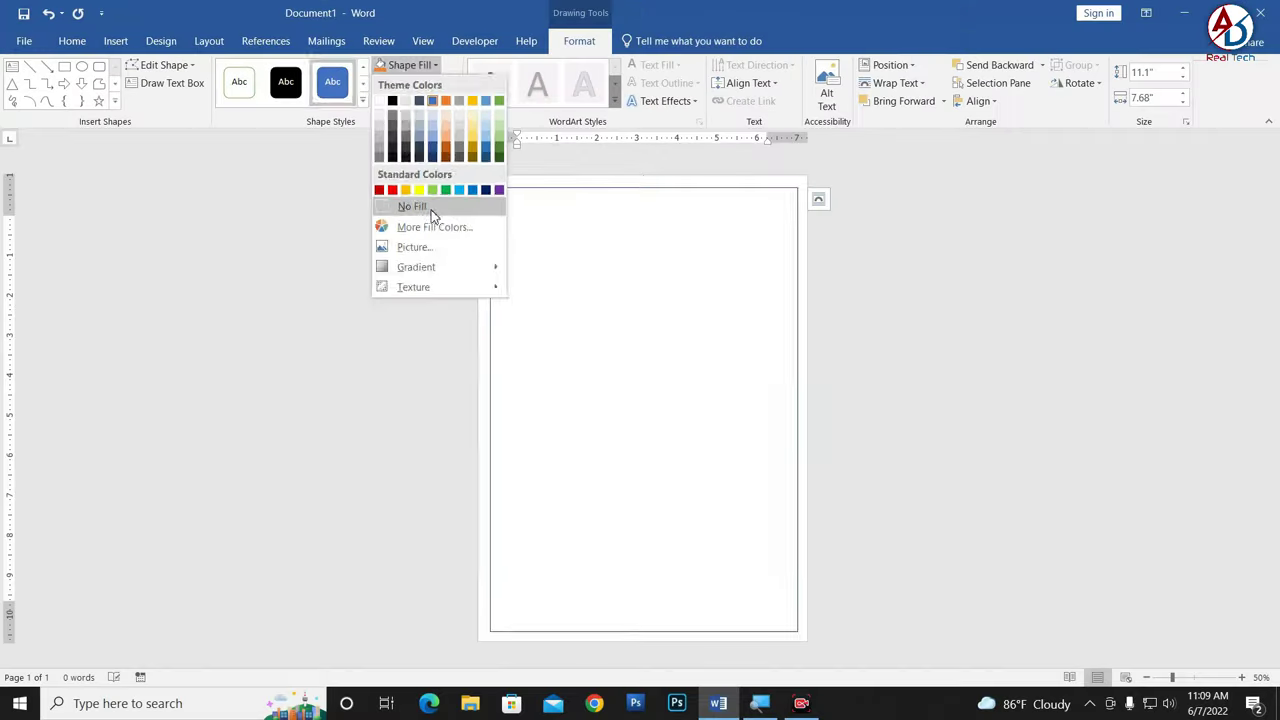
pyautogui.click(431, 208)
pyautogui.click(418, 83)
pyautogui.moveTo(413, 265)
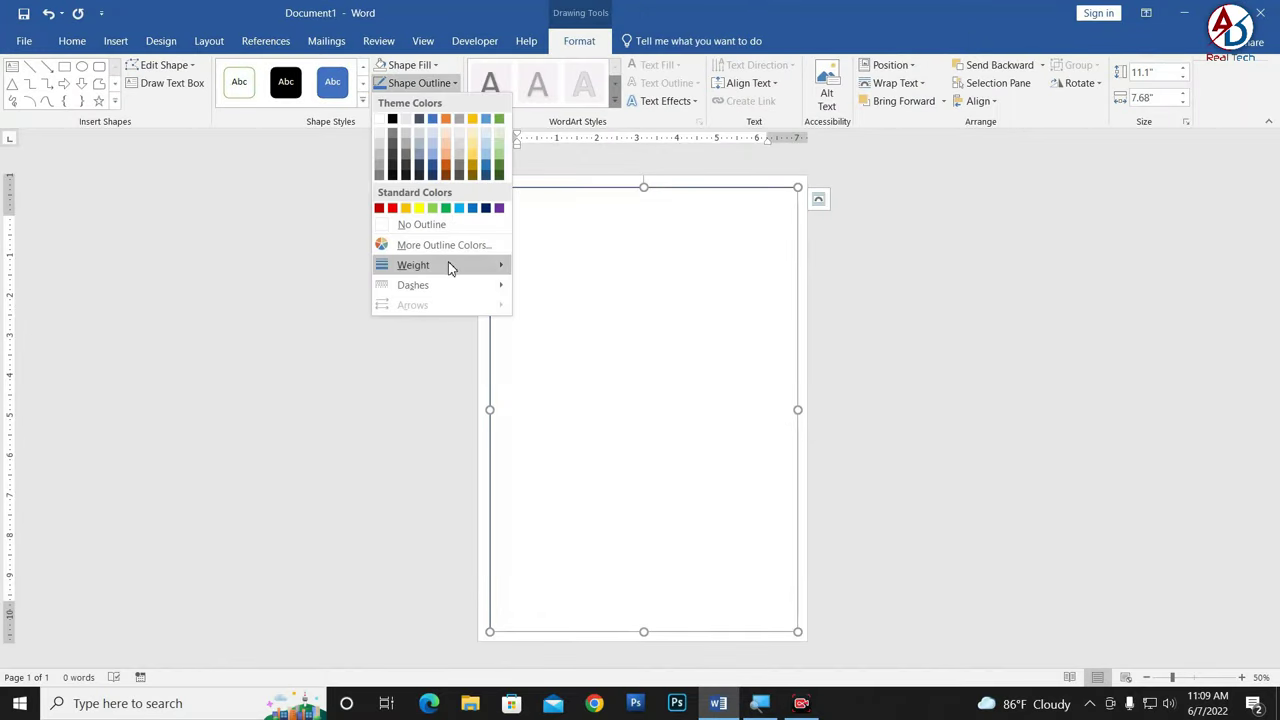
pyautogui.click(580, 406)
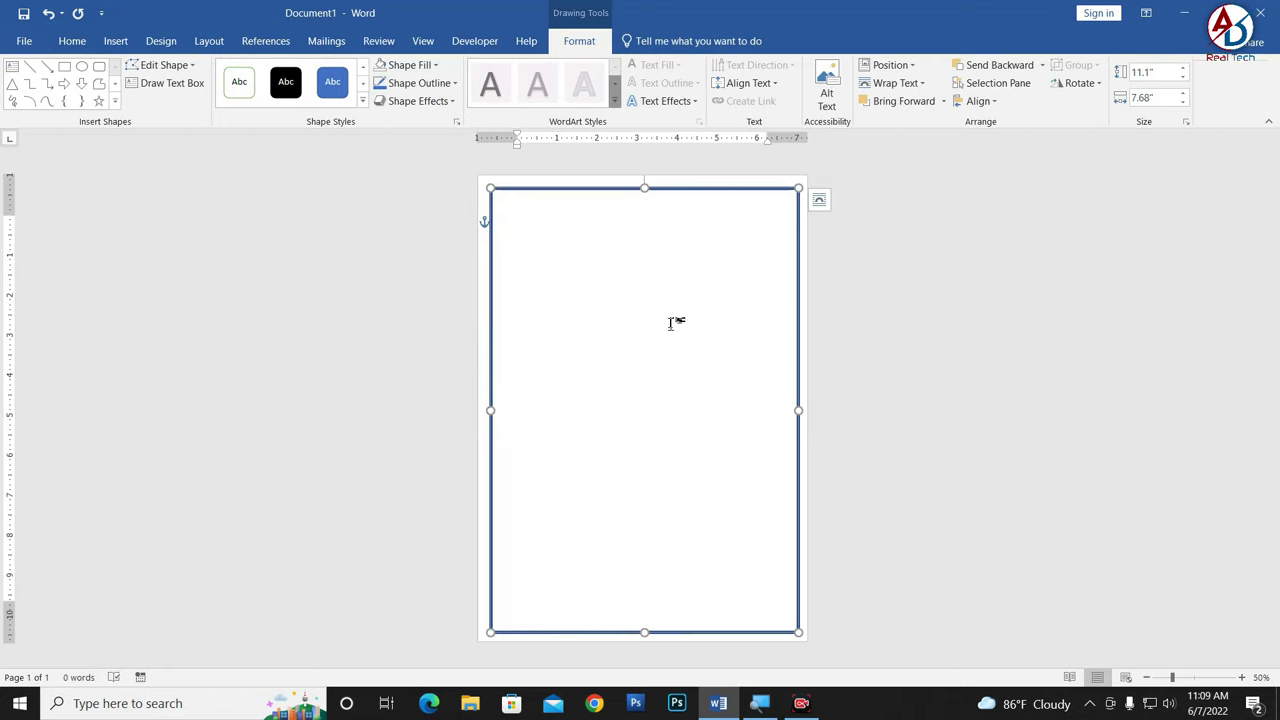
pyautogui.click(432, 88)
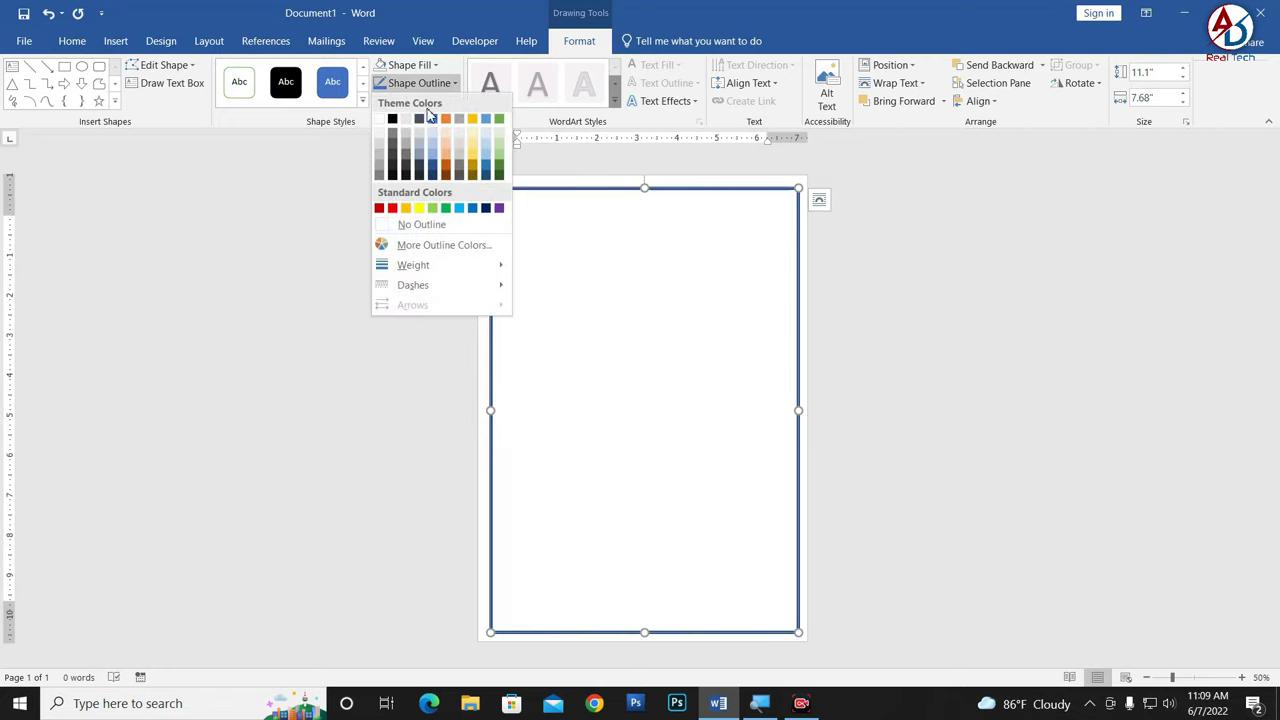
pyautogui.click(381, 208)
pyautogui.keyDown('ctrl'); pyautogui.scroll(1, 640, 310); pyautogui.keyUp('ctrl')
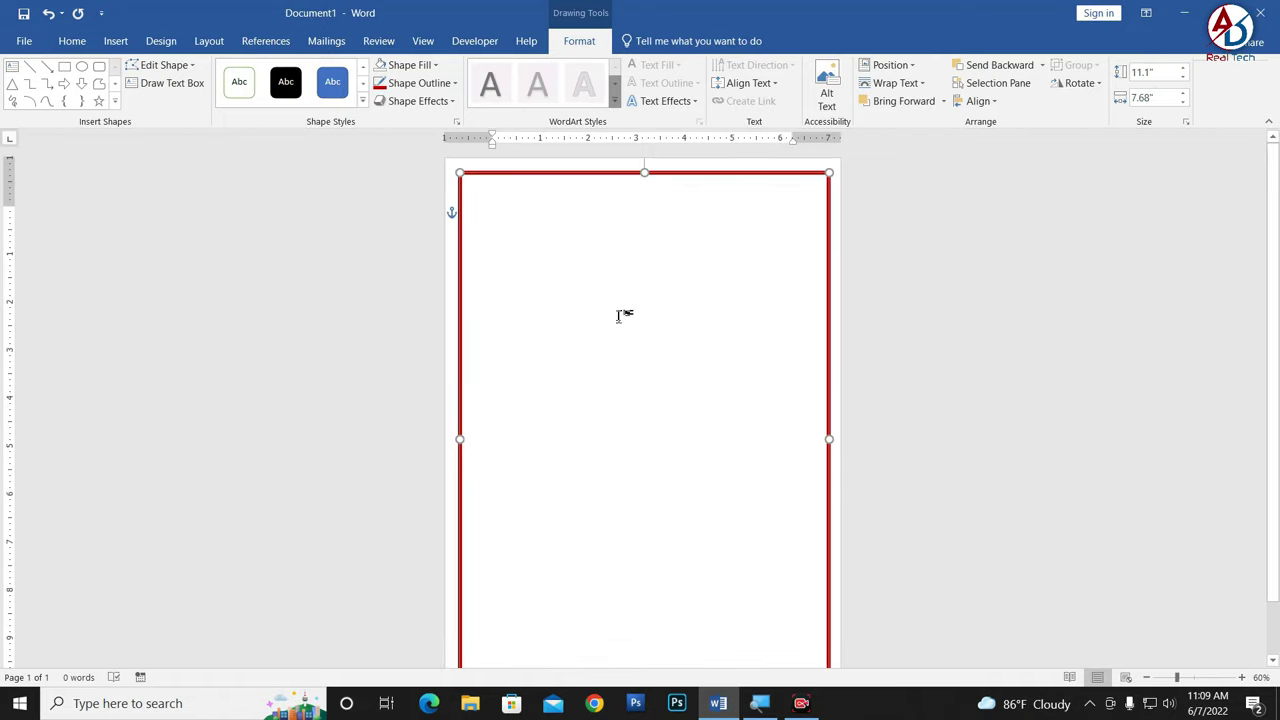
pyautogui.click(428, 84)
pyautogui.moveTo(413, 265)
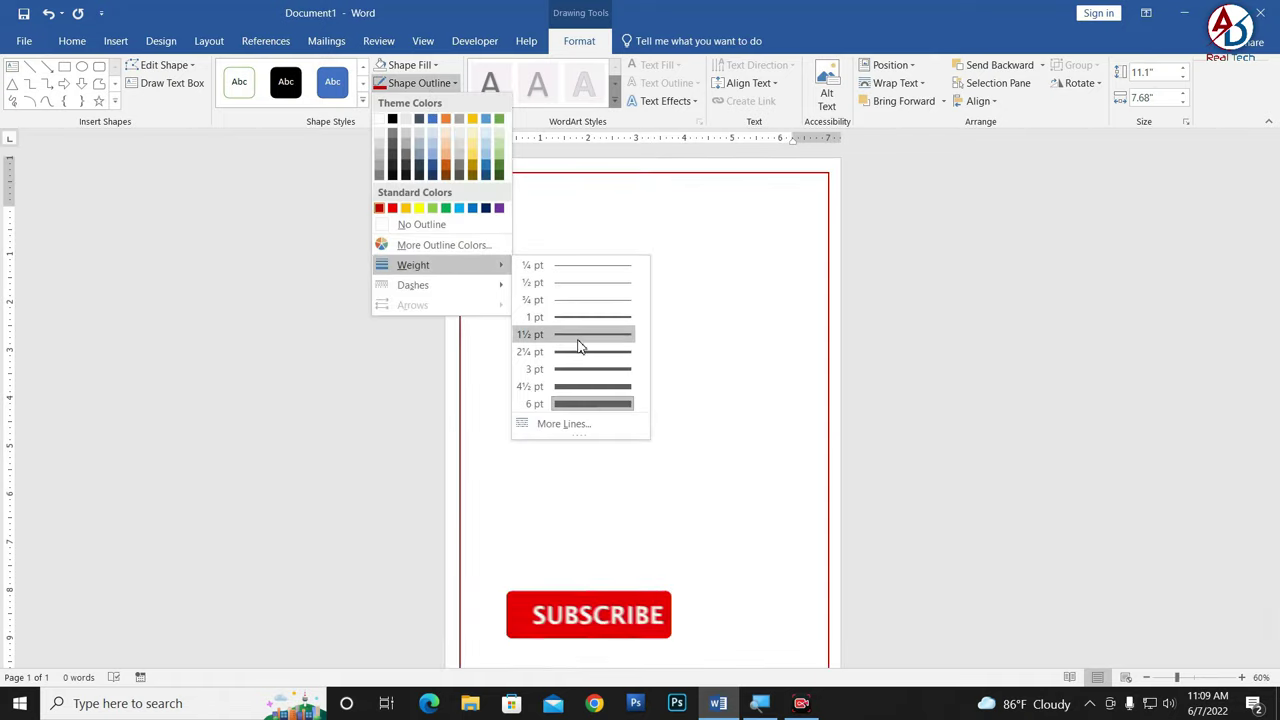
pyautogui.click(577, 348)
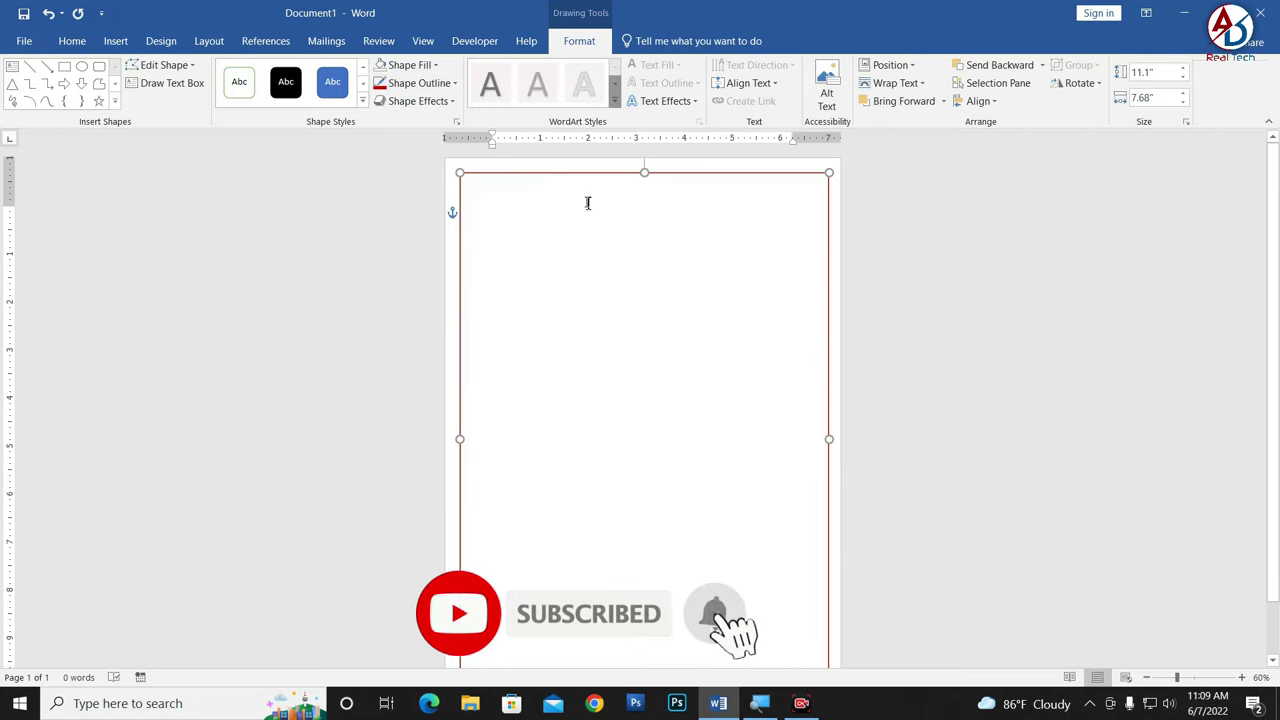
# Step: Duplicate the rectangle with Ctrl+D and resize the copy to 10.77" x 7.38" inside the original
pyautogui.hotkey('ctrl', 'd')
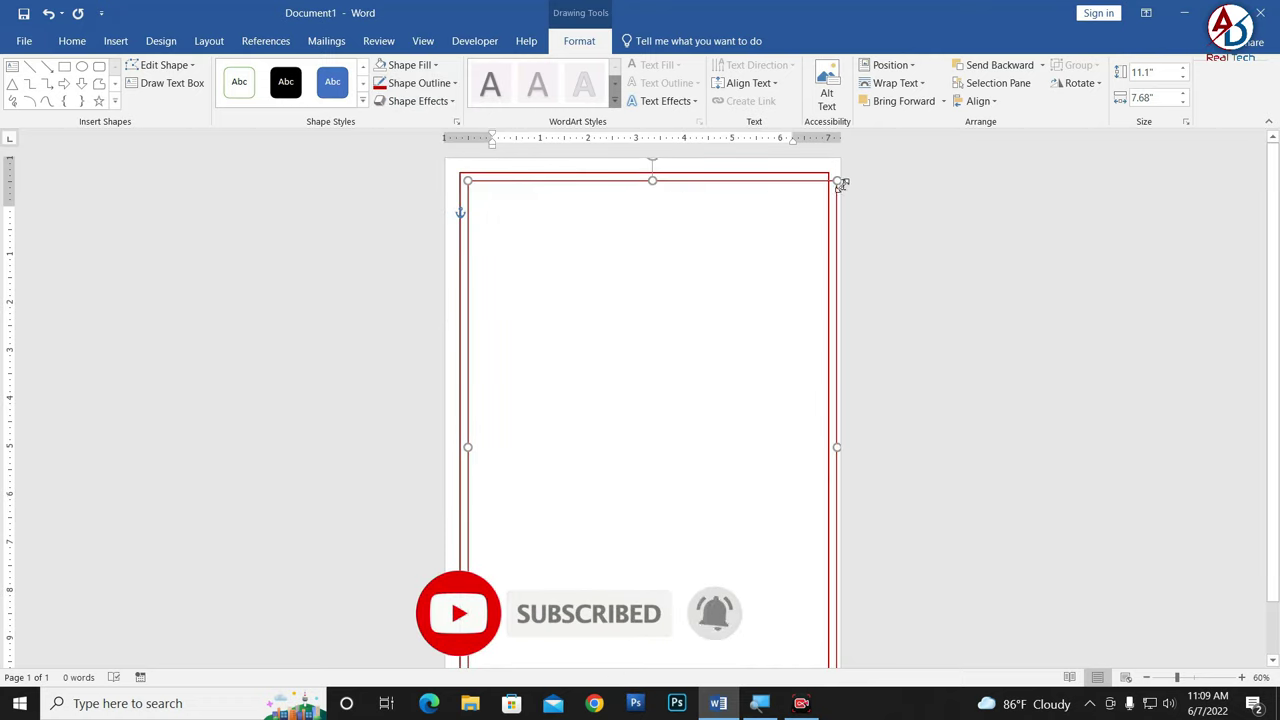
pyautogui.moveTo(824, 190)
pyautogui.mouseDown()
pyautogui.moveTo(804, 214)
pyautogui.moveTo(770, 188)
pyautogui.mouseUp()
pyautogui.scroll(-2, 777, 250)
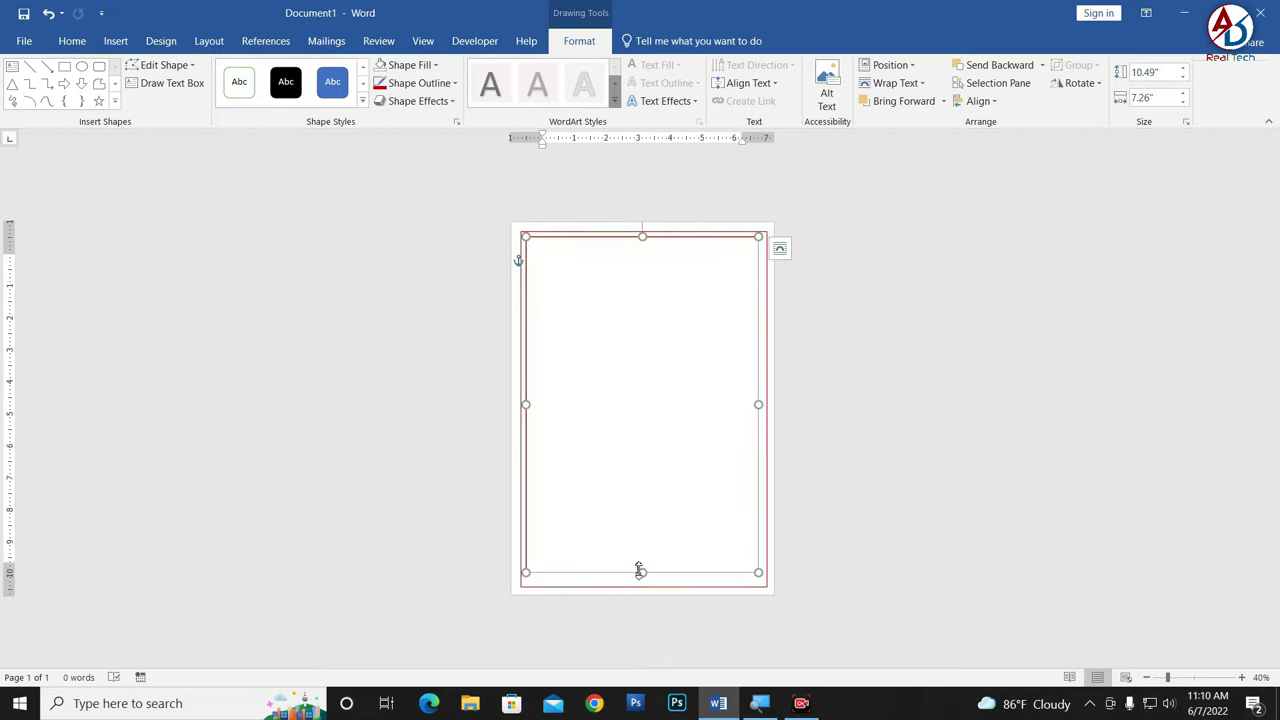
pyautogui.moveTo(642, 571); pyautogui.dragTo(642, 581)
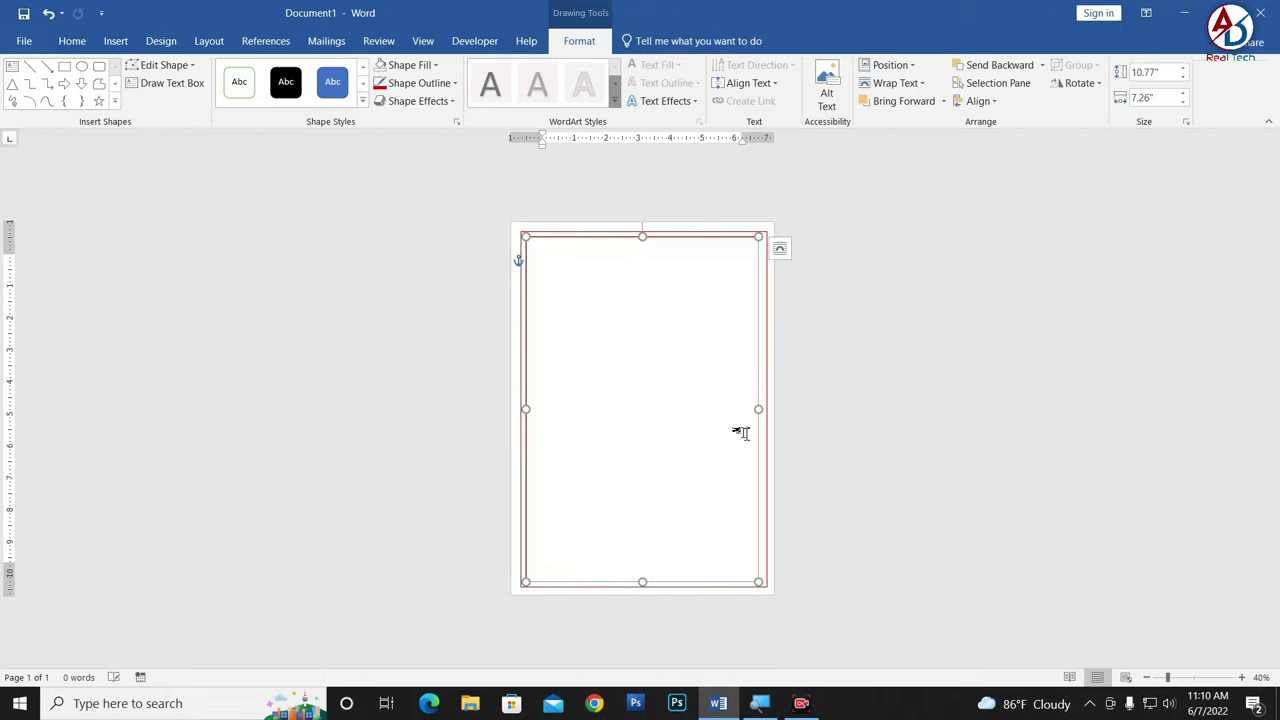
pyautogui.moveTo(759, 409); pyautogui.dragTo(763, 409)
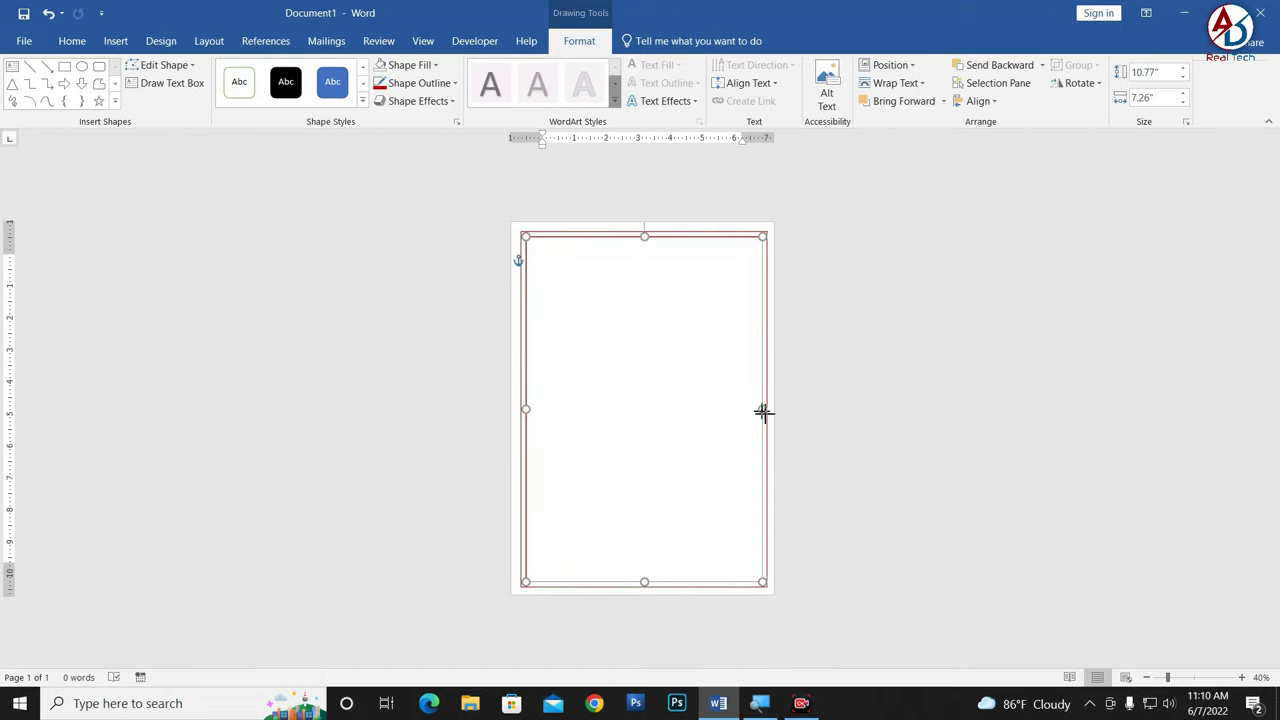
pyautogui.keyDown('ctrl'); pyautogui.scroll(3, 668, 441); pyautogui.keyUp('ctrl')
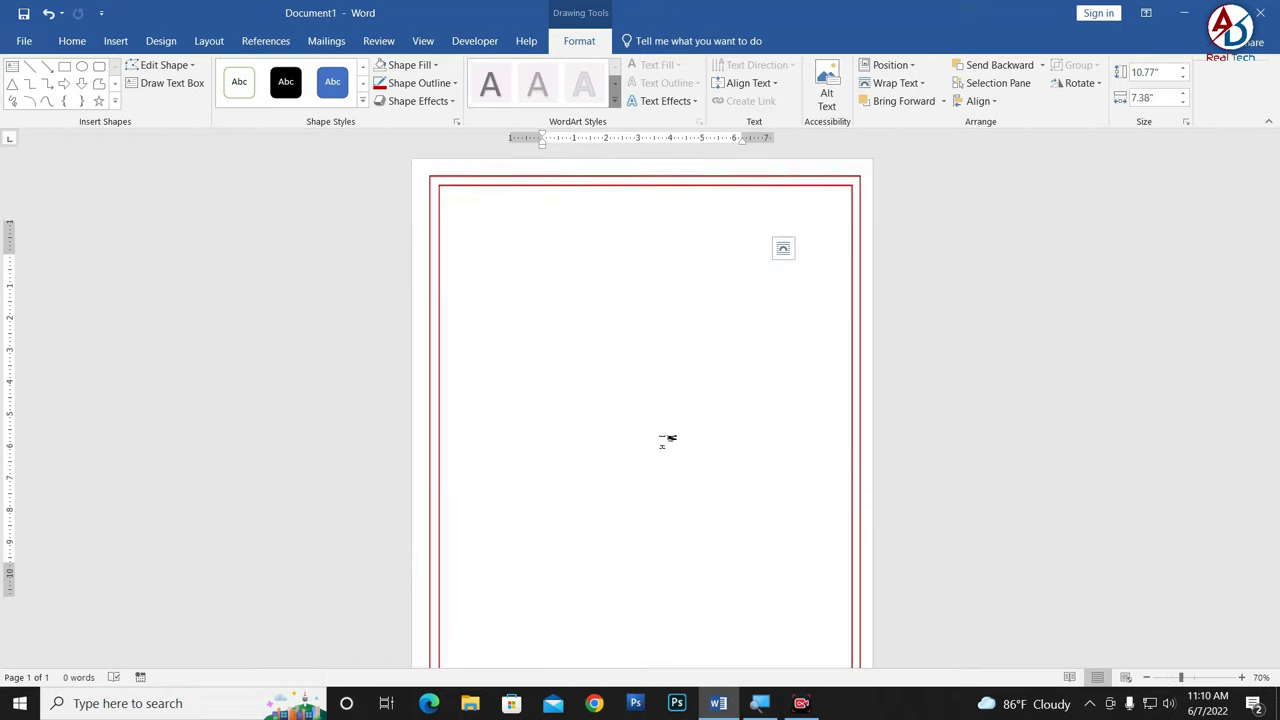
# Step: Give the inner rectangle a thicker outline weight and deselect it to view the double frame
pyautogui.click(420, 83)
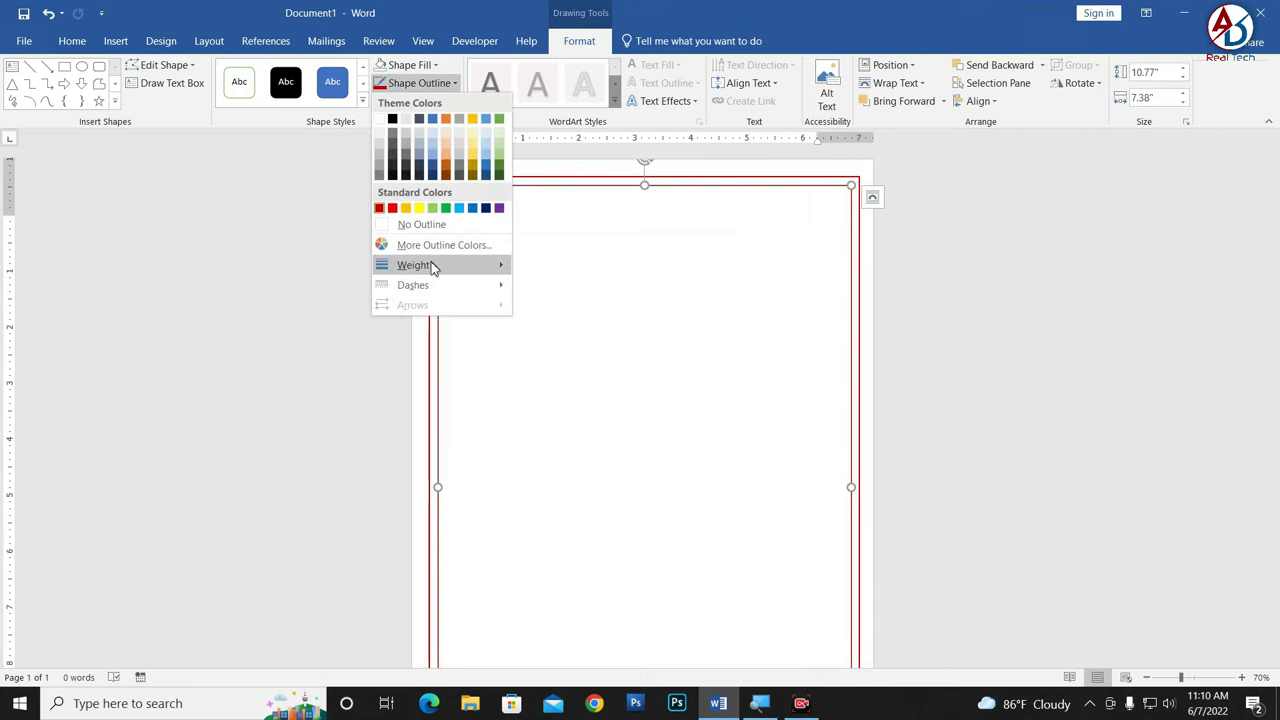
pyautogui.click(626, 381)
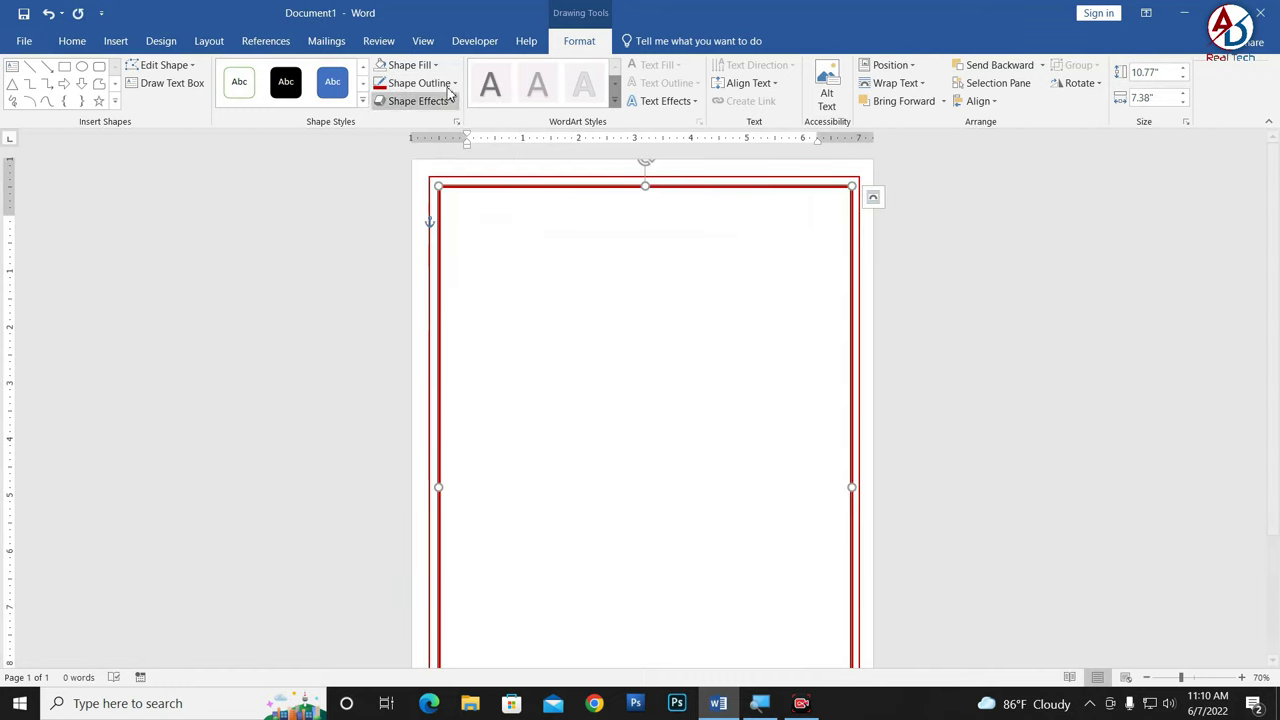
pyautogui.click(786, 314)
pyautogui.keyDown('ctrl'); pyautogui.scroll(-4, 737, 412); pyautogui.keyUp('ctrl')
pyautogui.keyDown('ctrl'); pyautogui.scroll(1, 736, 420); pyautogui.keyUp('ctrl')
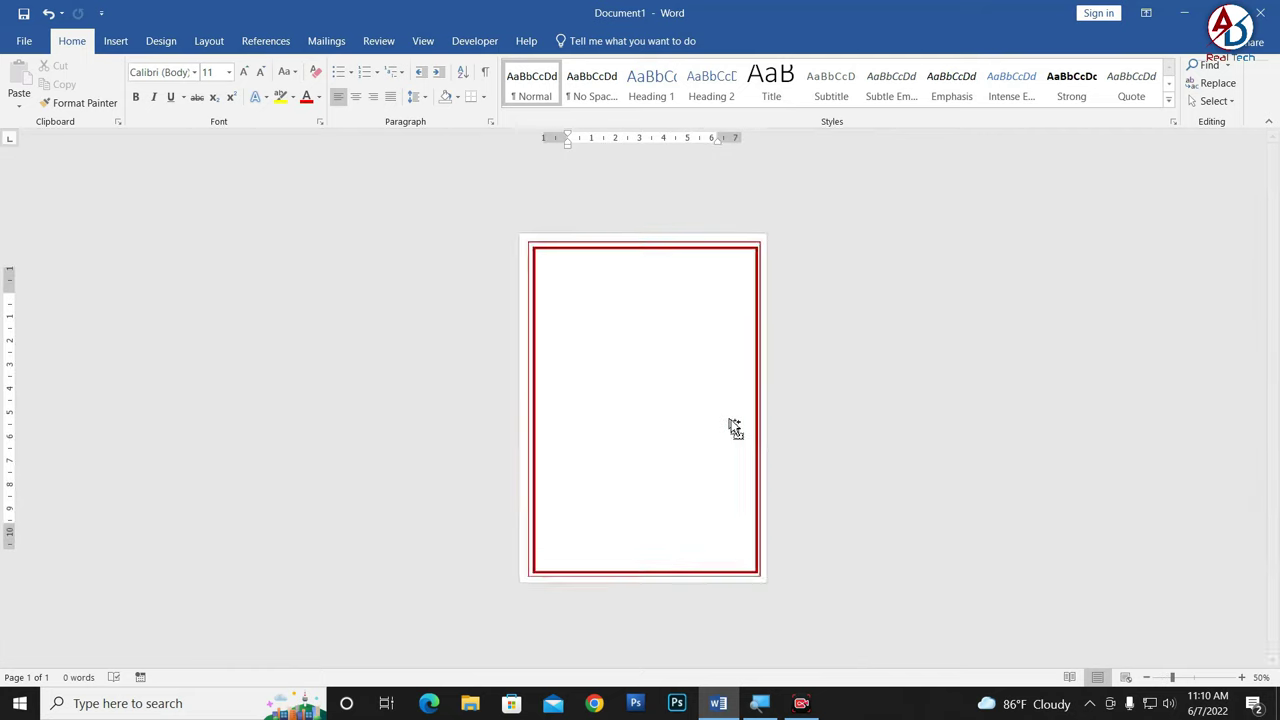
pyautogui.keyDown('ctrl'); pyautogui.scroll(1, 534, 369); pyautogui.keyUp('ctrl')
pyautogui.keyDown('ctrl'); pyautogui.scroll(4, 628, 360); pyautogui.keyUp('ctrl')
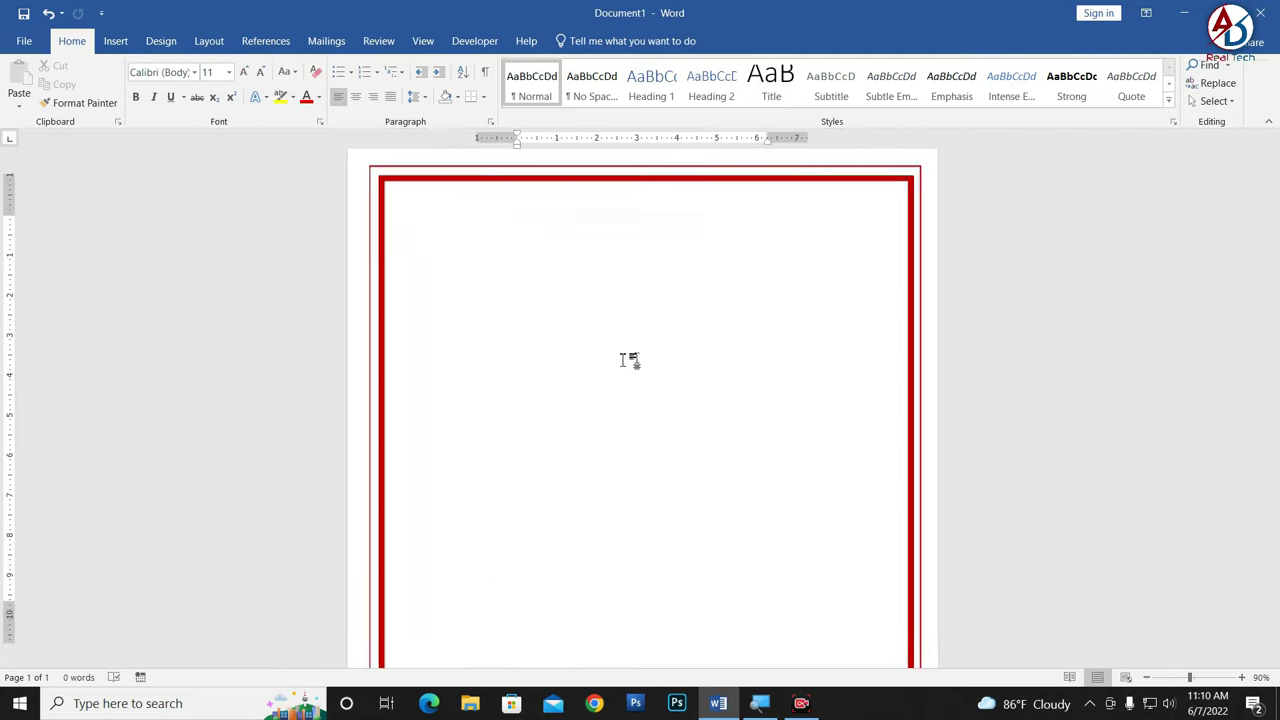
# Step: Stretch the inner frame's top, left, right and bottom edges toward the page edges
pyautogui.click(494, 180)
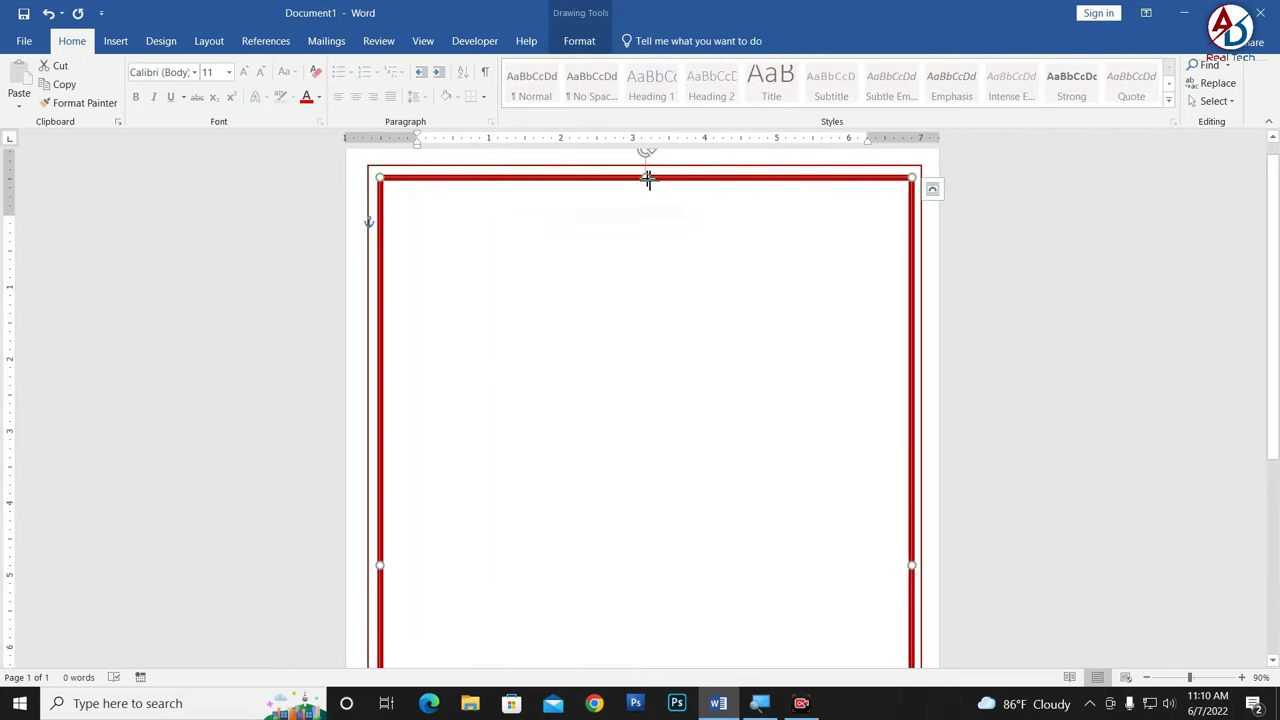
pyautogui.moveTo(648, 179); pyautogui.dragTo(648, 174)
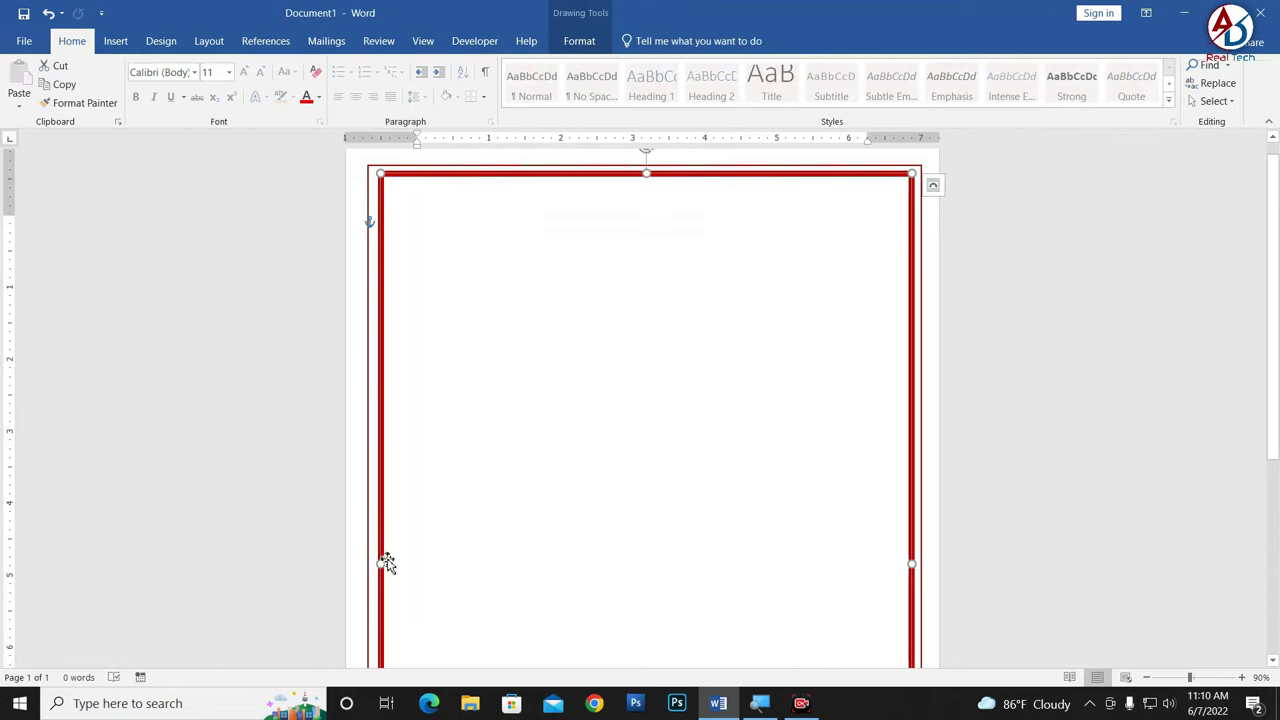
pyautogui.moveTo(382, 563); pyautogui.dragTo(373, 565)
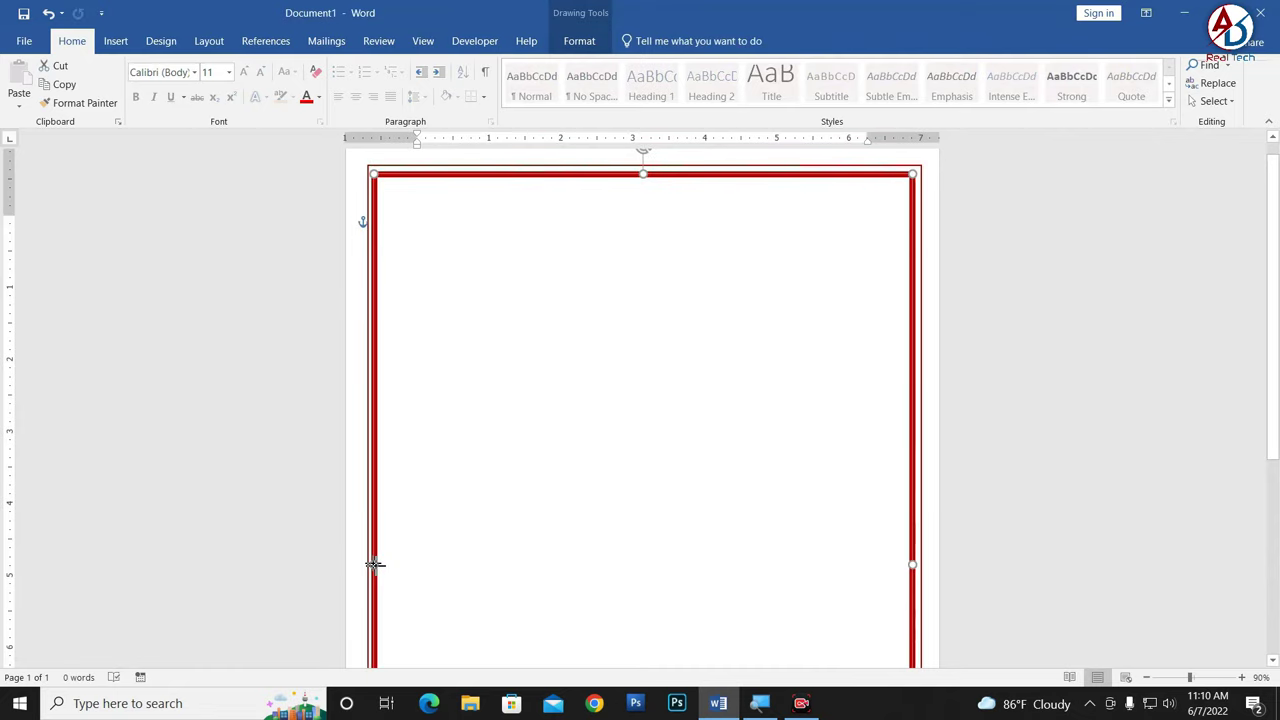
pyautogui.scroll(-3, 929, 517)
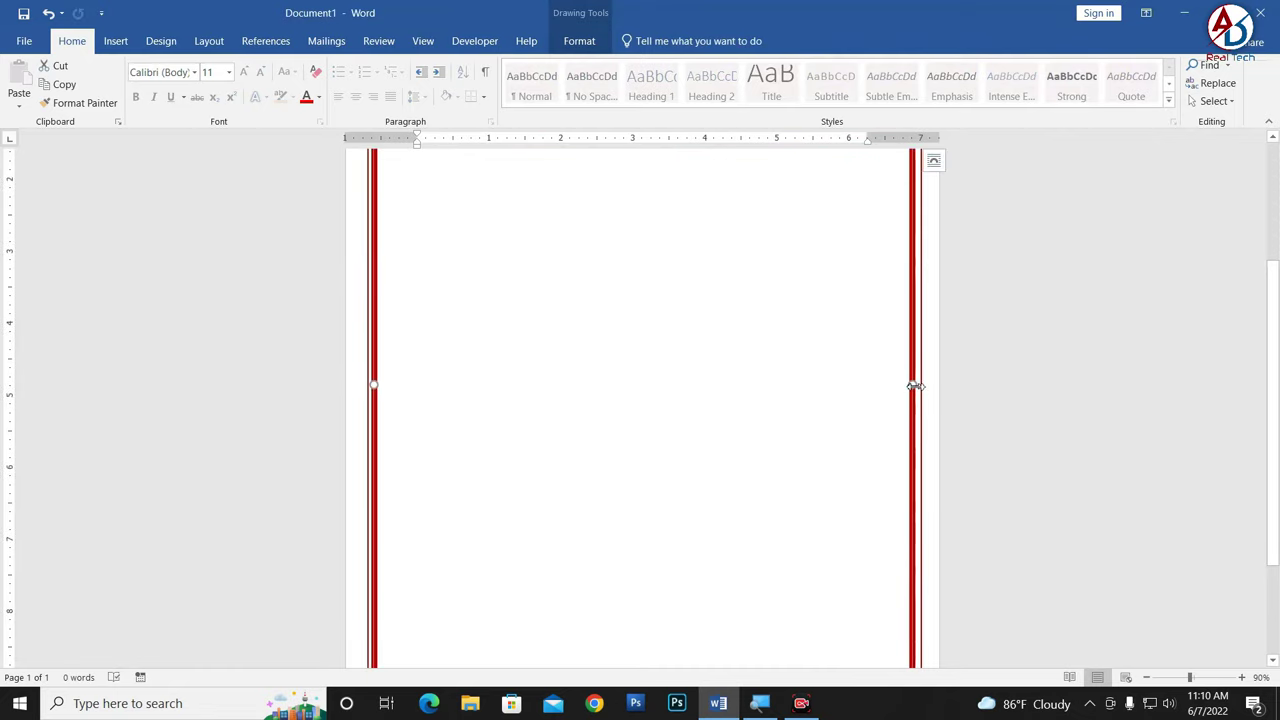
pyautogui.moveTo(917, 387); pyautogui.dragTo(912, 388)
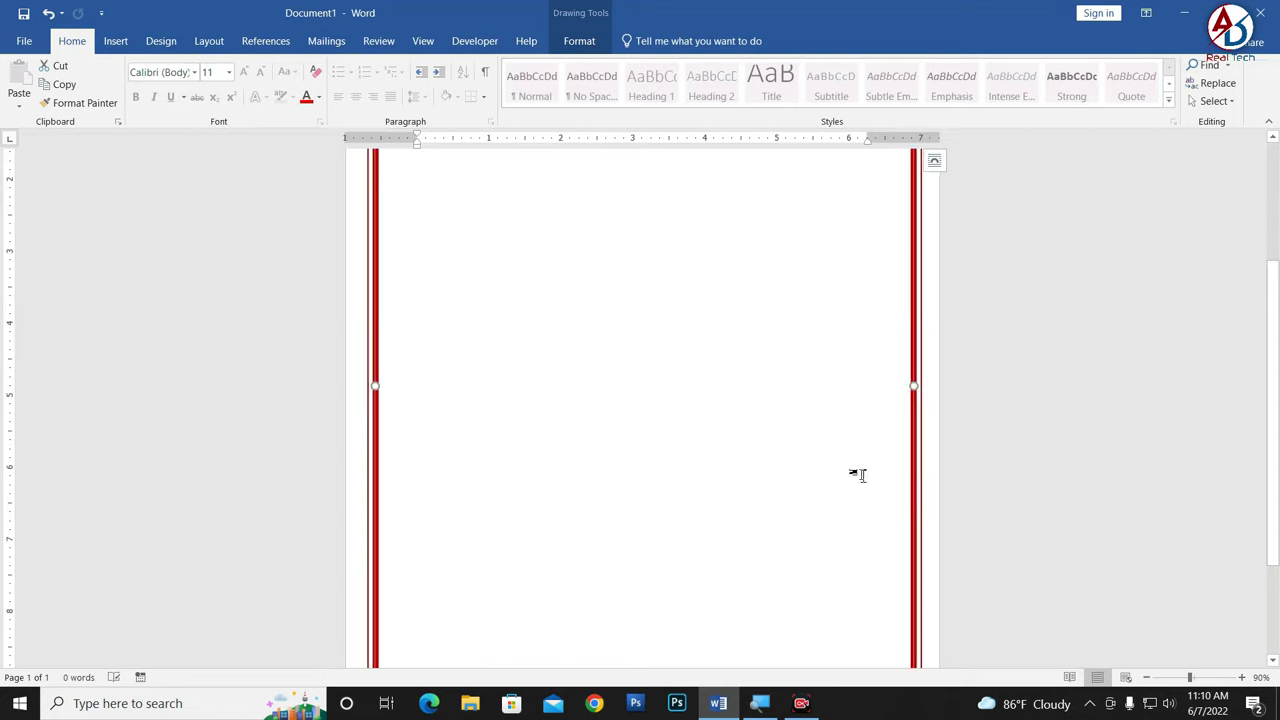
pyautogui.scroll(-3, 846, 477)
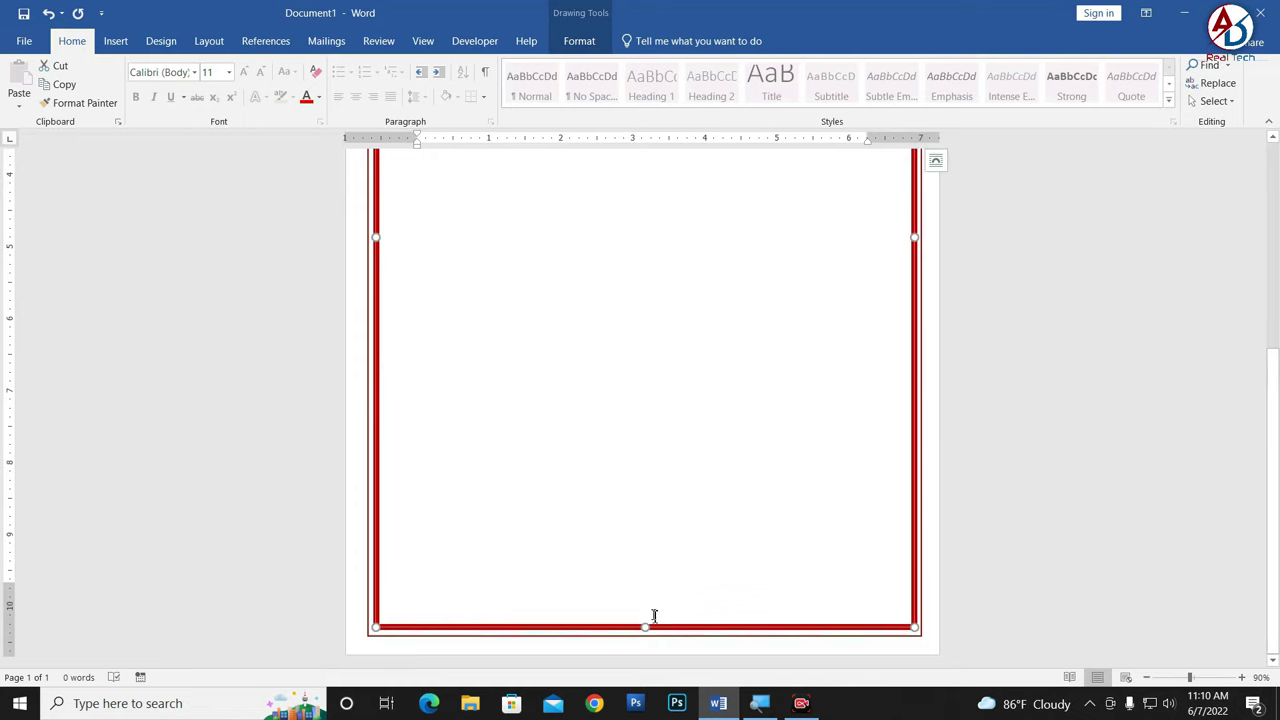
pyautogui.moveTo(647, 627); pyautogui.dragTo(646, 629)
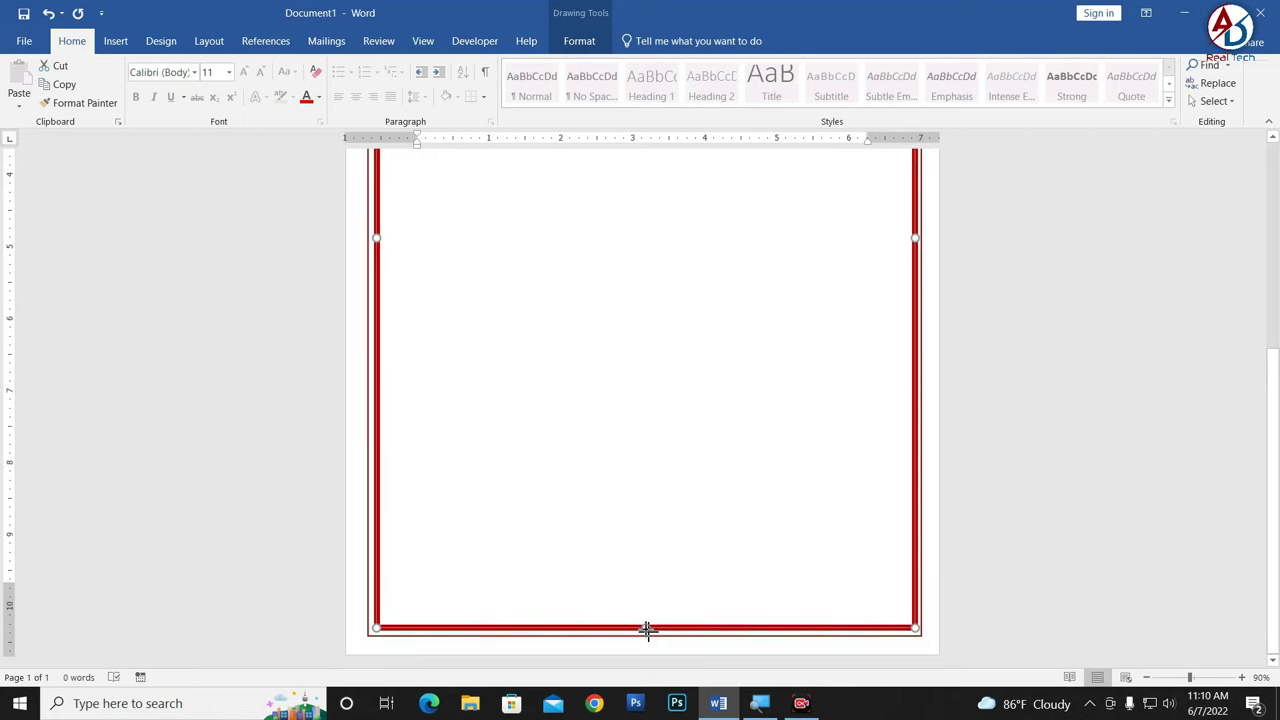
pyautogui.click(646, 448)
# Step: Reselect the red frame and nudge its top edge into line
pyautogui.scroll(-3, 646, 448)
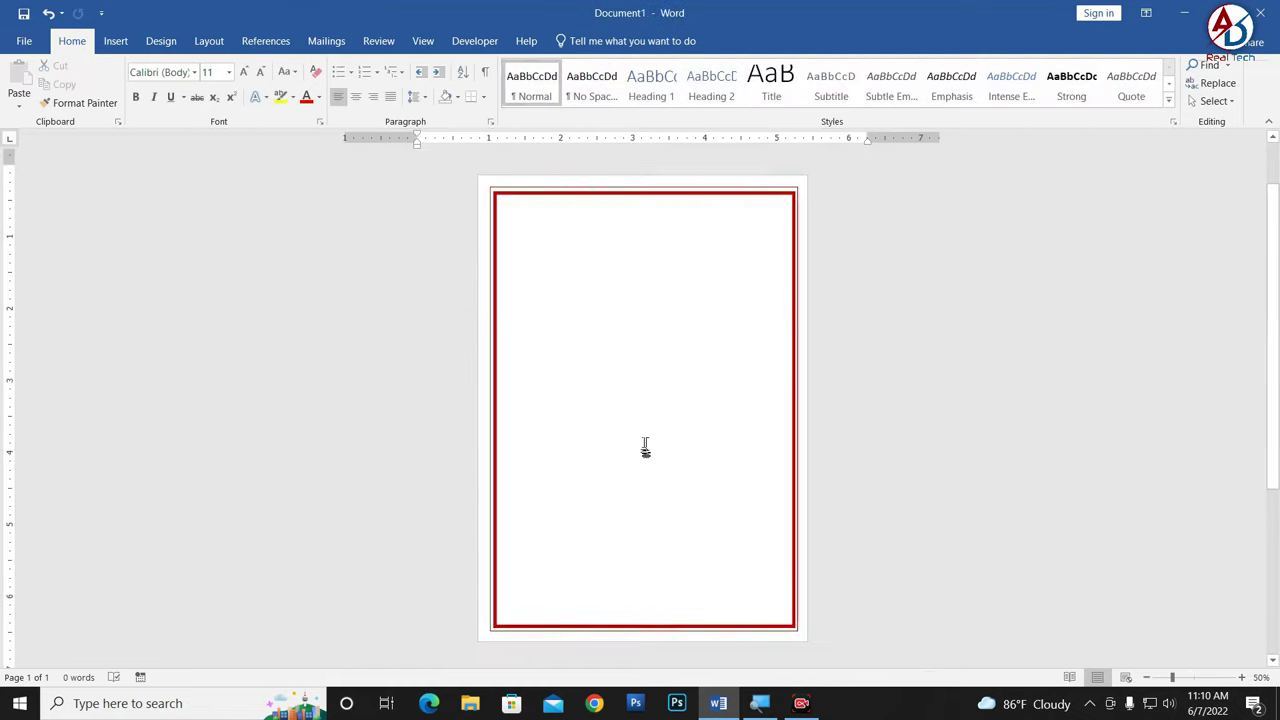
pyautogui.scroll(1, 645, 448)
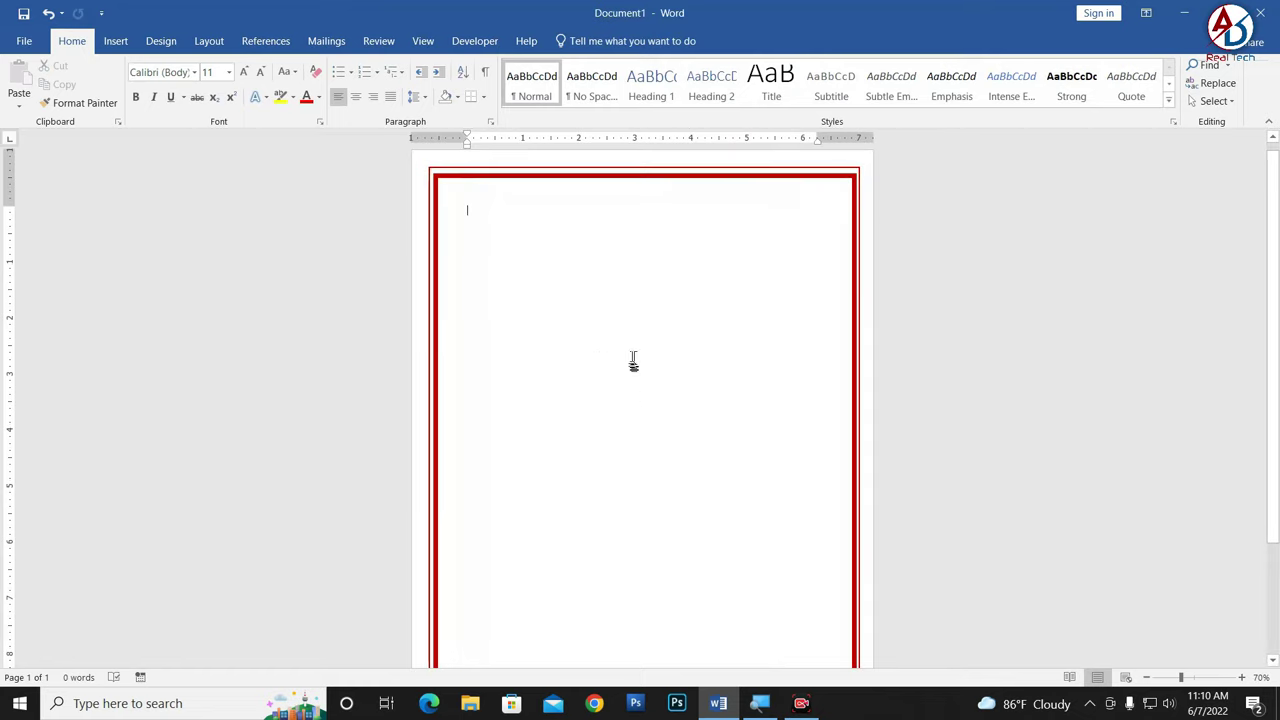
pyautogui.scroll(1, 631, 360)
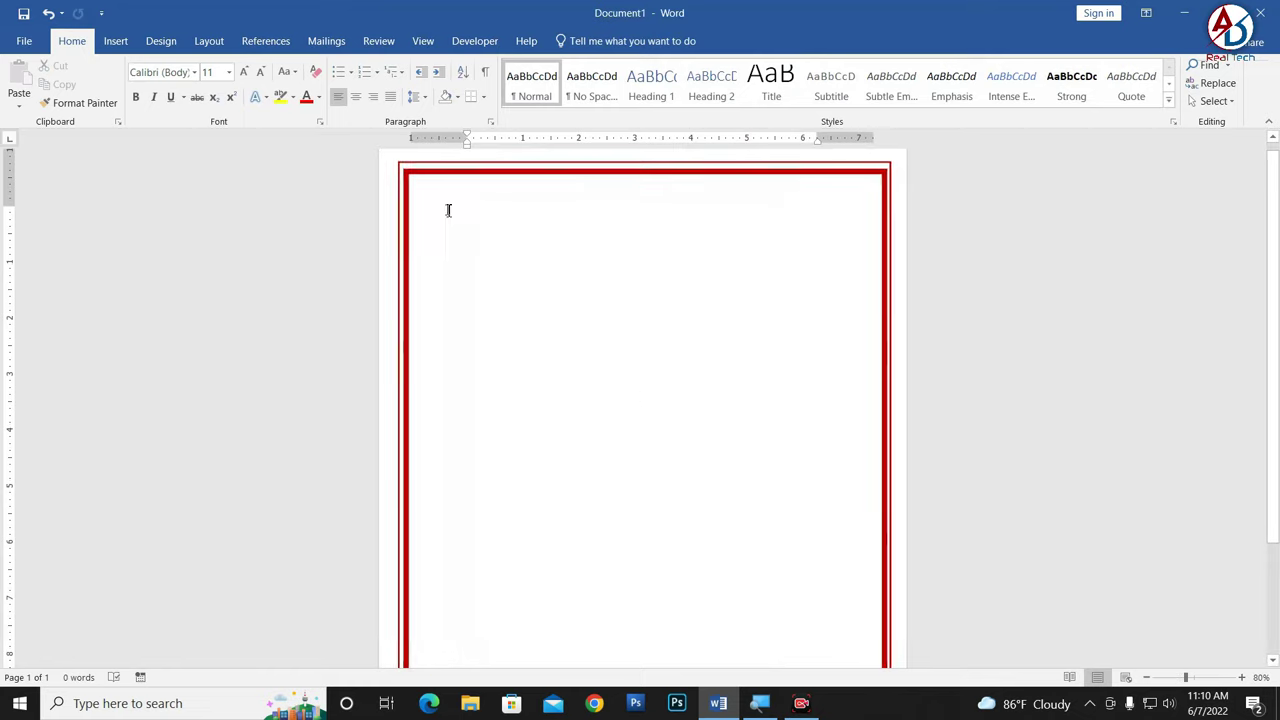
pyautogui.click(622, 176)
pyautogui.moveTo(628, 177); pyautogui.dragTo(620, 177)
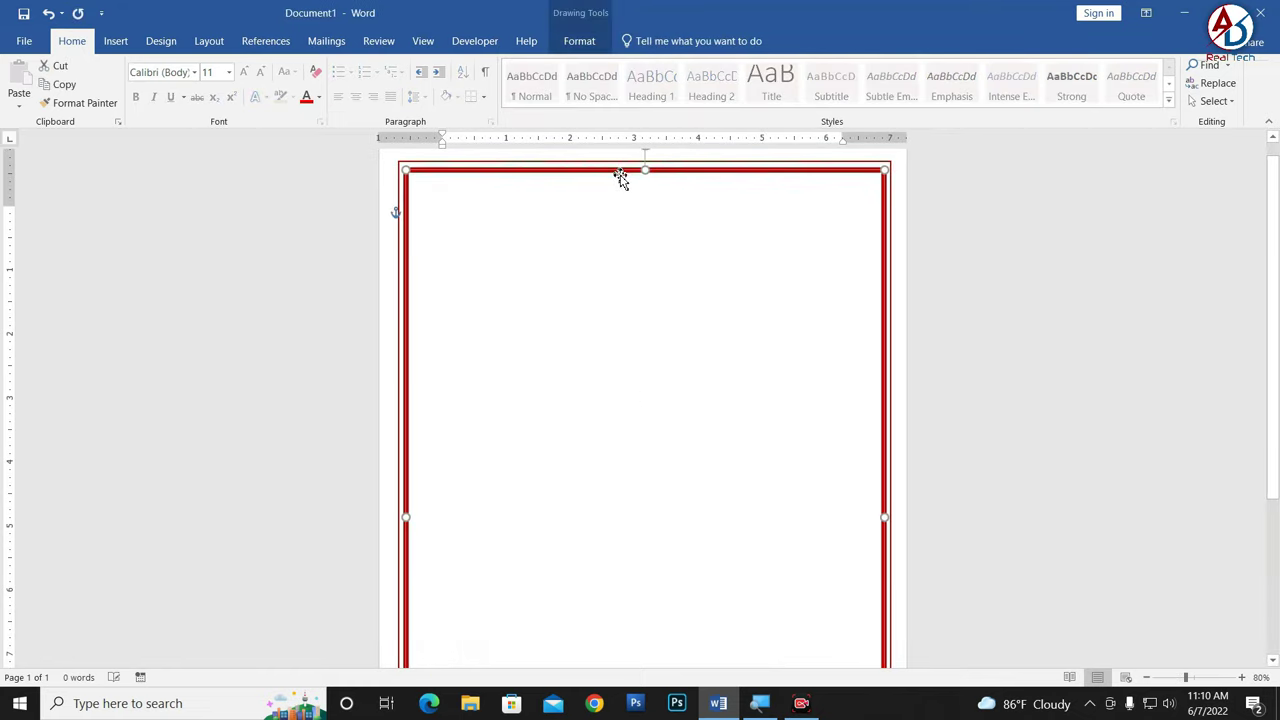
# Step: Deselect the red border and show the Insert ribbon
pyautogui.click(703, 367)
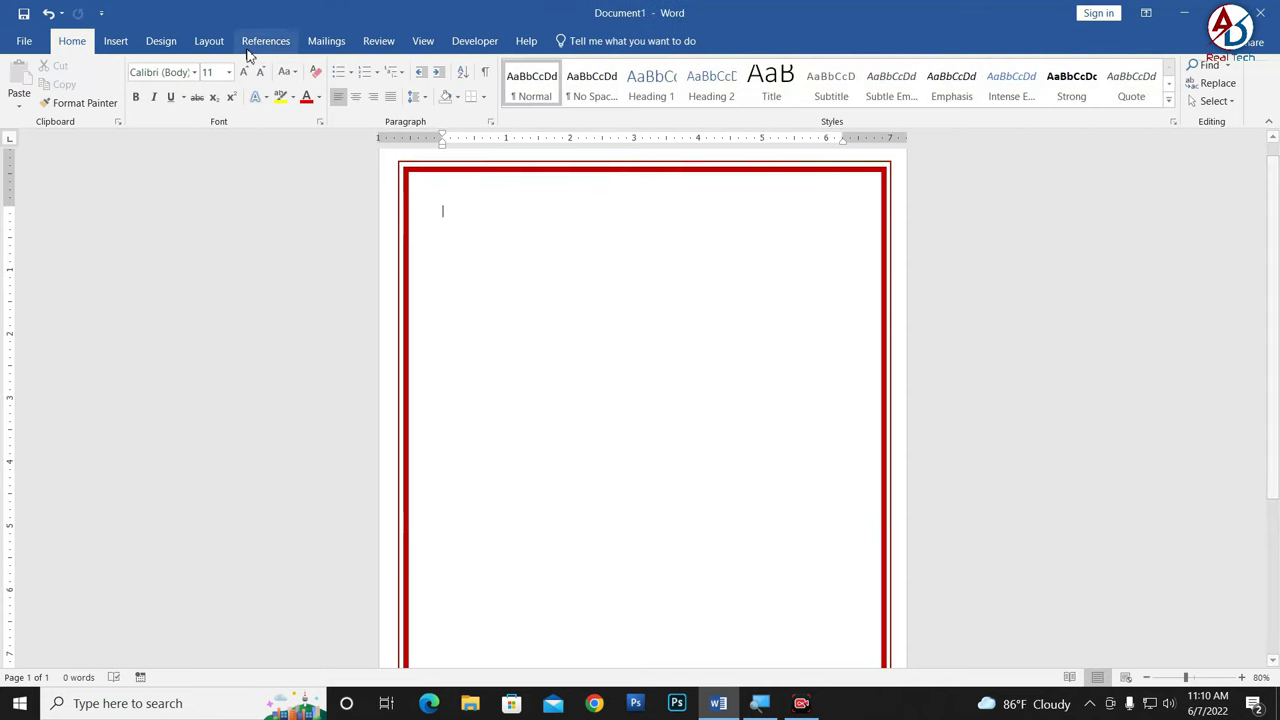
pyautogui.click(117, 41)
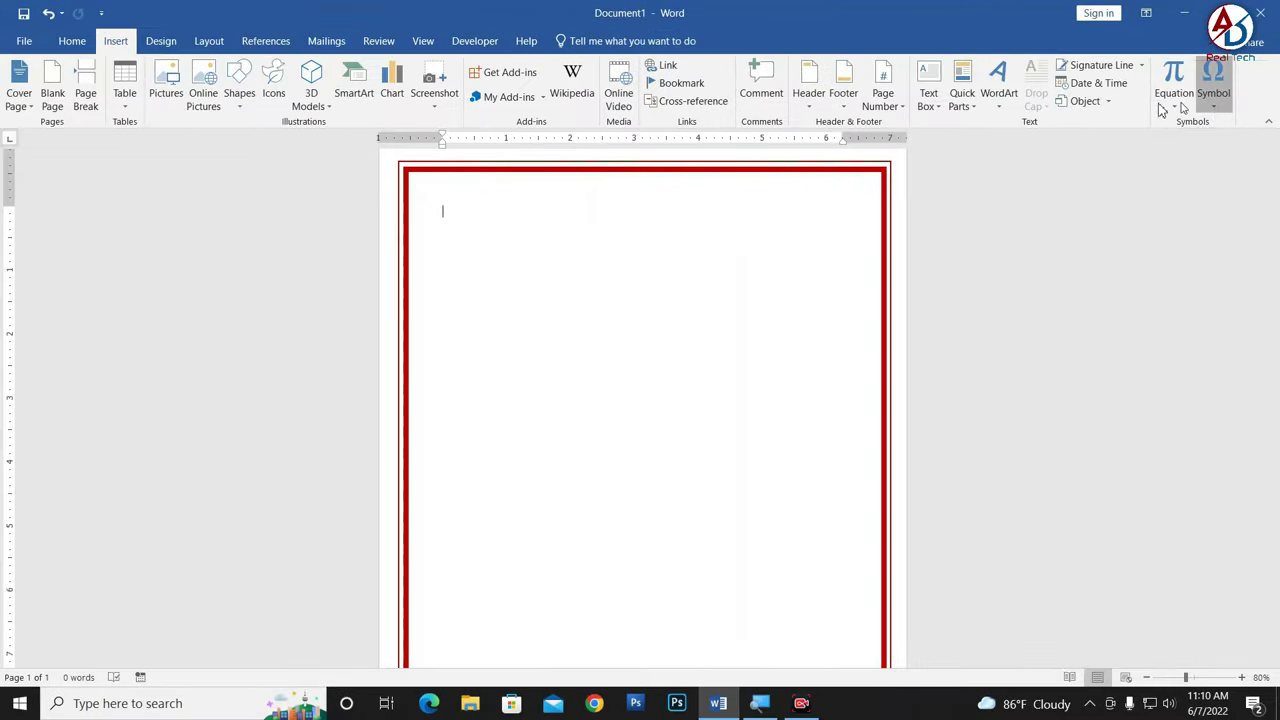
# Step: Insert a corner ornament from the 08Akruti Image font via More Symbols
pyautogui.click(1212, 108)
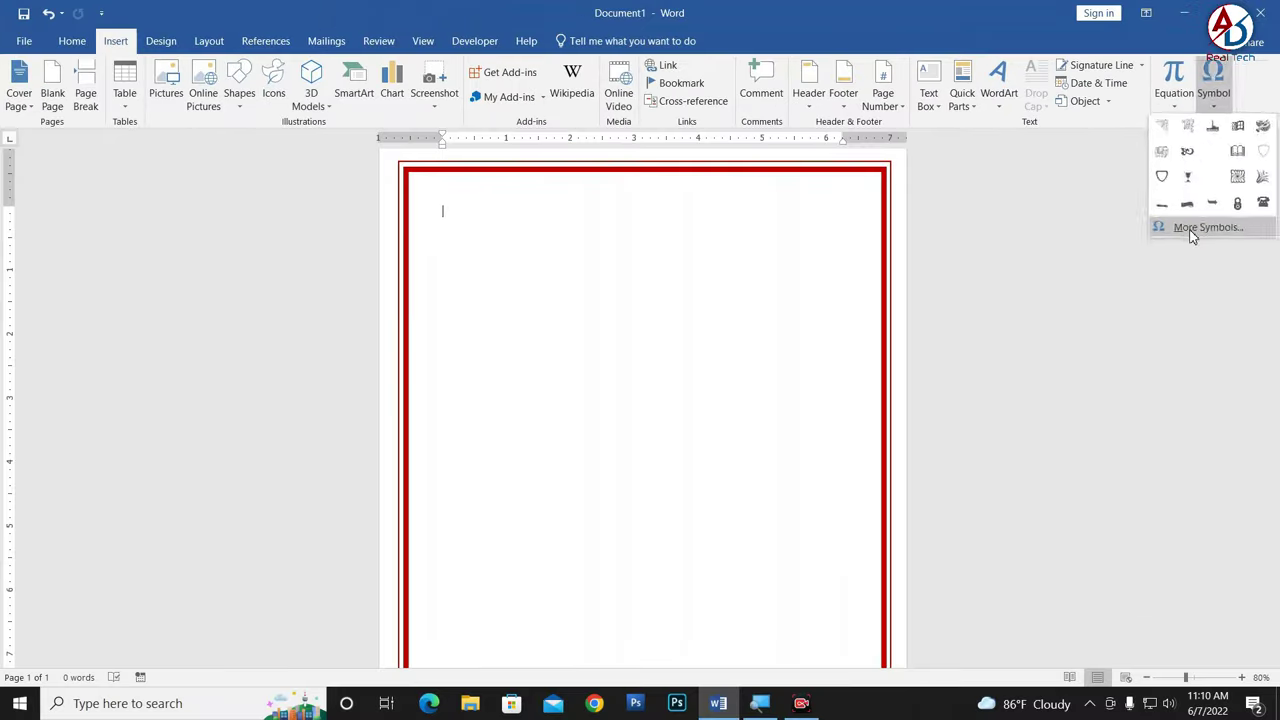
pyautogui.click(1191, 229)
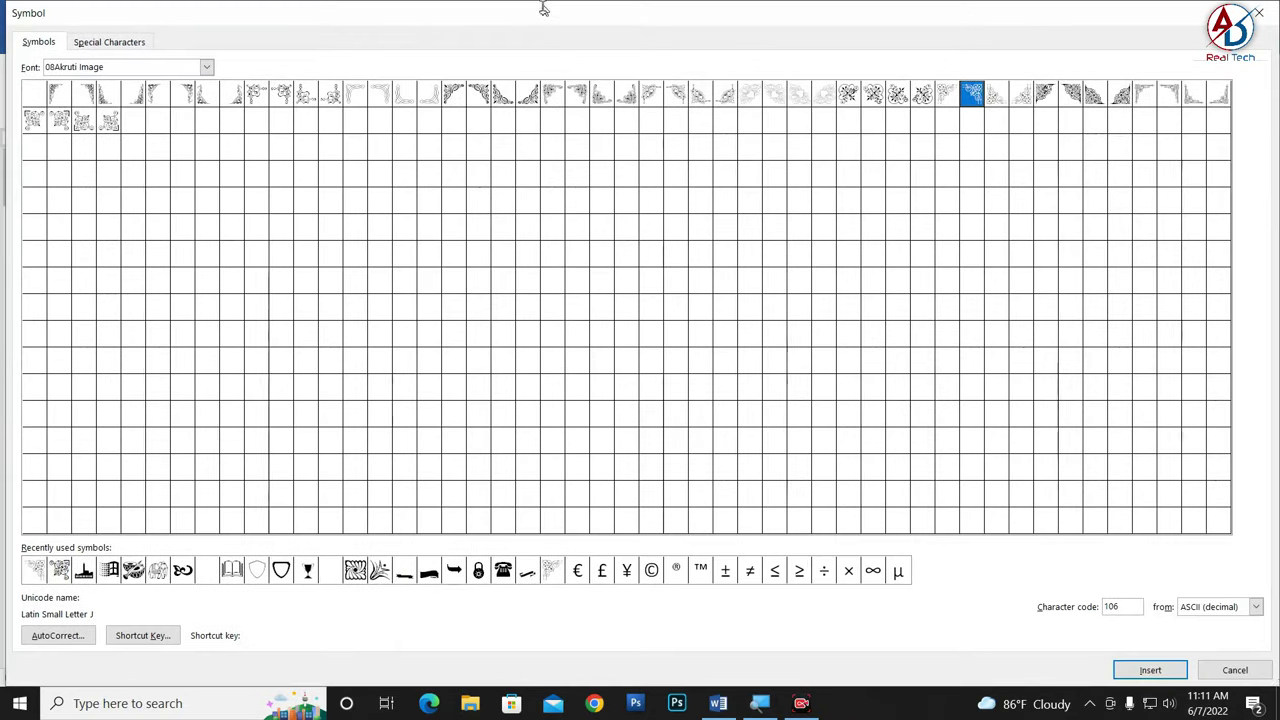
pyautogui.moveTo(543, 6)
pyautogui.mouseDown()
pyautogui.moveTo(1012, 350)
pyautogui.moveTo(643, 208)
pyautogui.mouseUp()
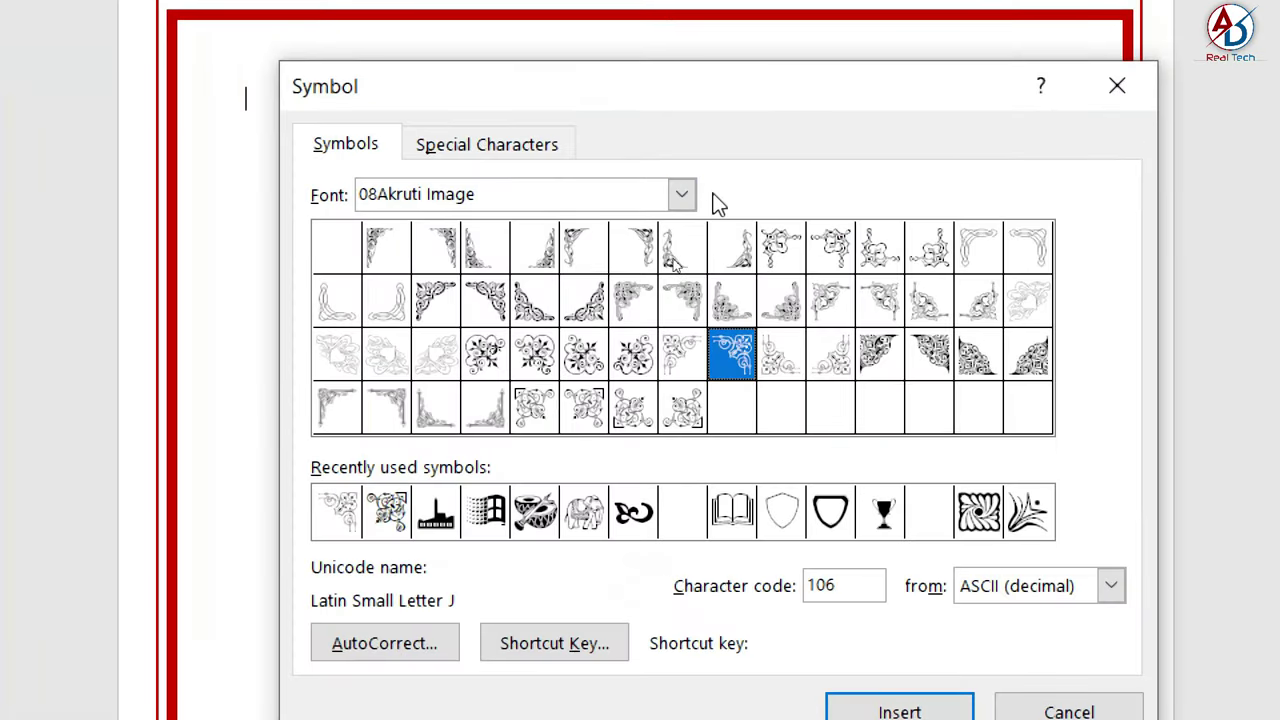
pyautogui.click(681, 194)
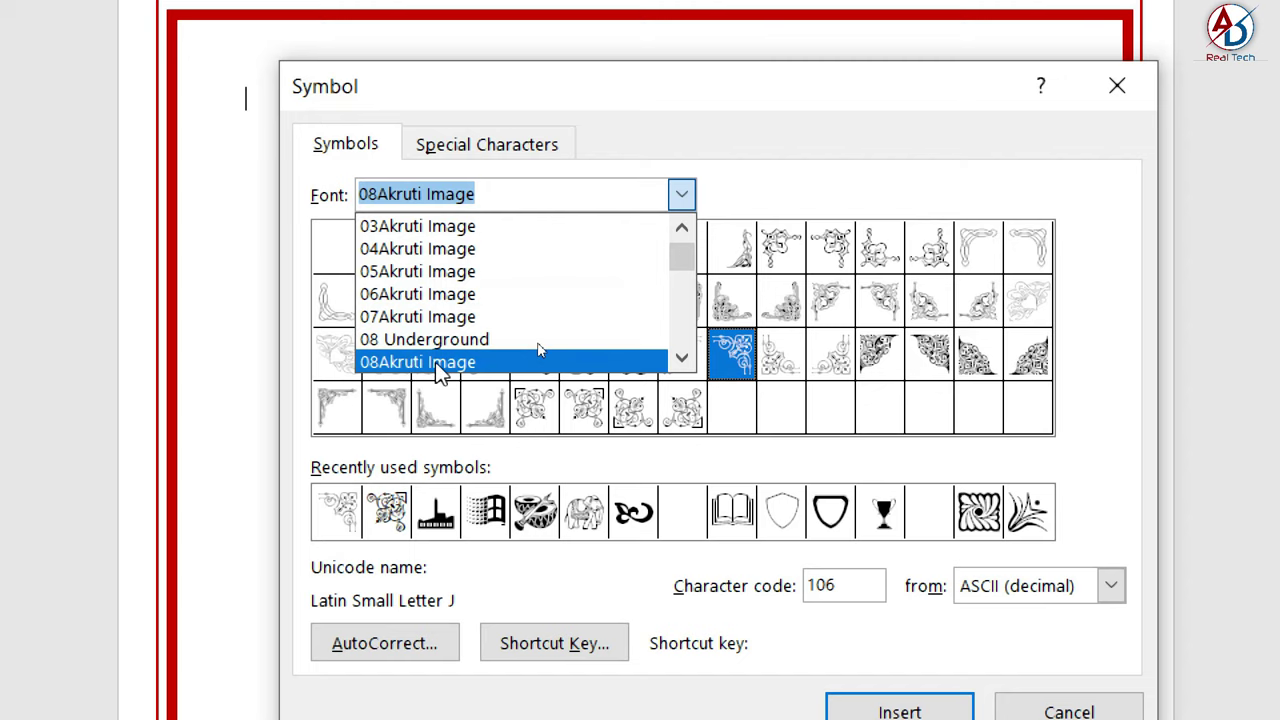
pyautogui.click(441, 370)
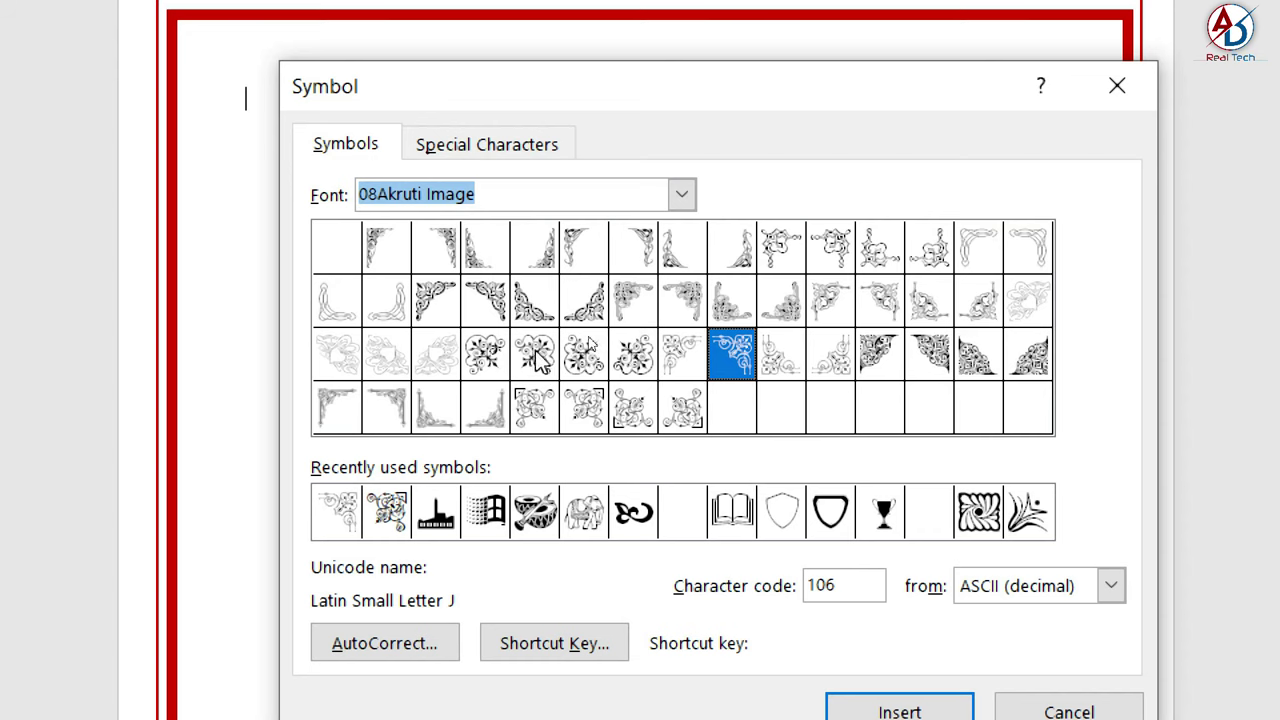
pyautogui.click(488, 300)
pyautogui.click(929, 625)
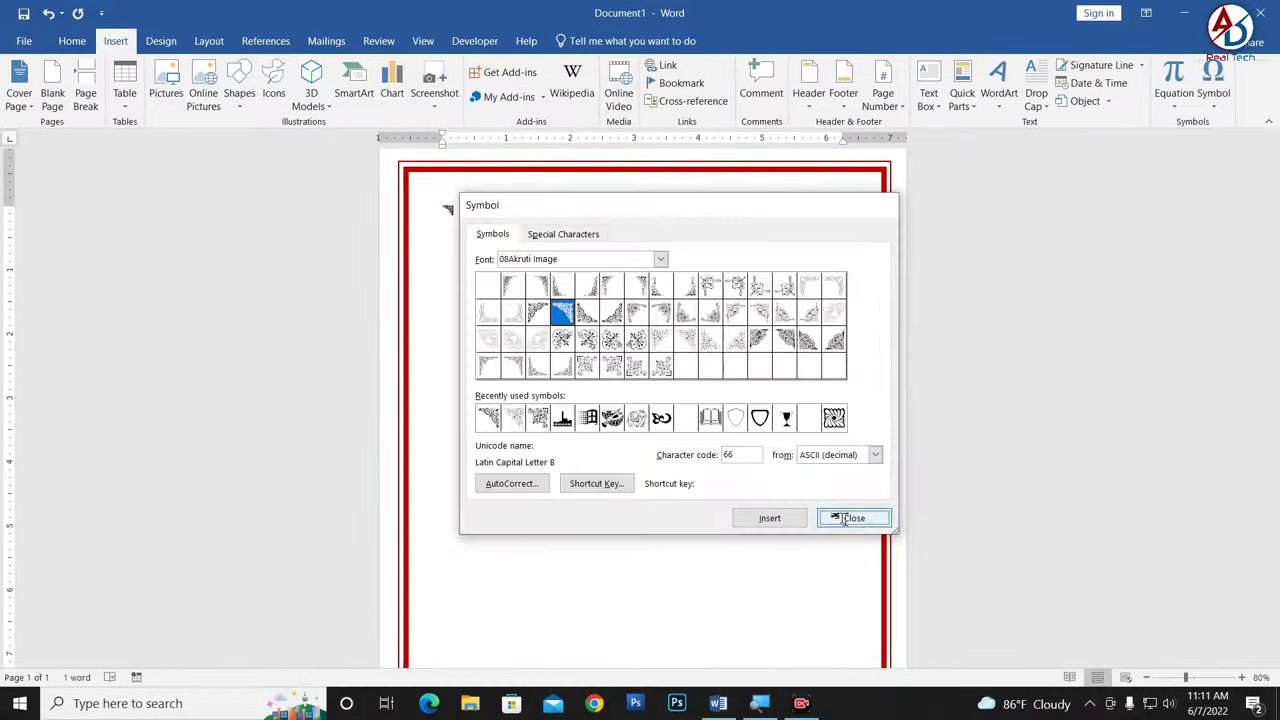
pyautogui.click(849, 516)
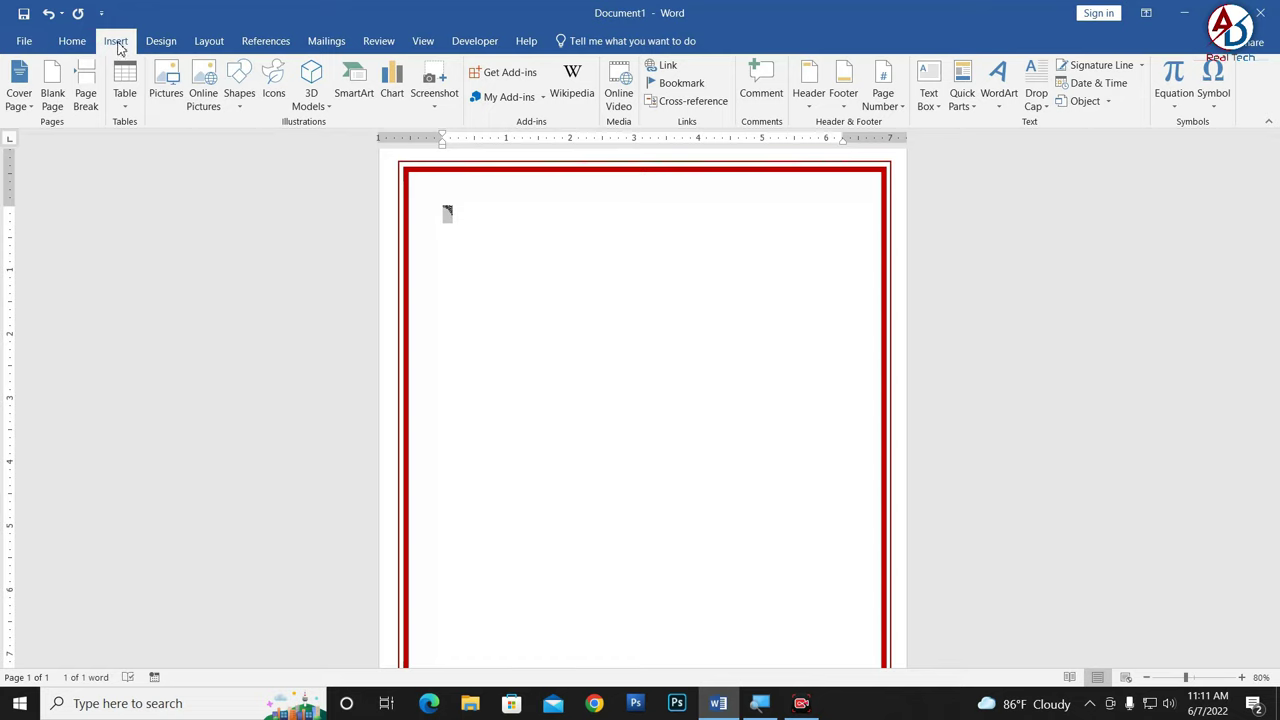
# Step: Apply a WordArt style to the ornament, set it In Front of Text, and move it right and down
pyautogui.click(998, 105)
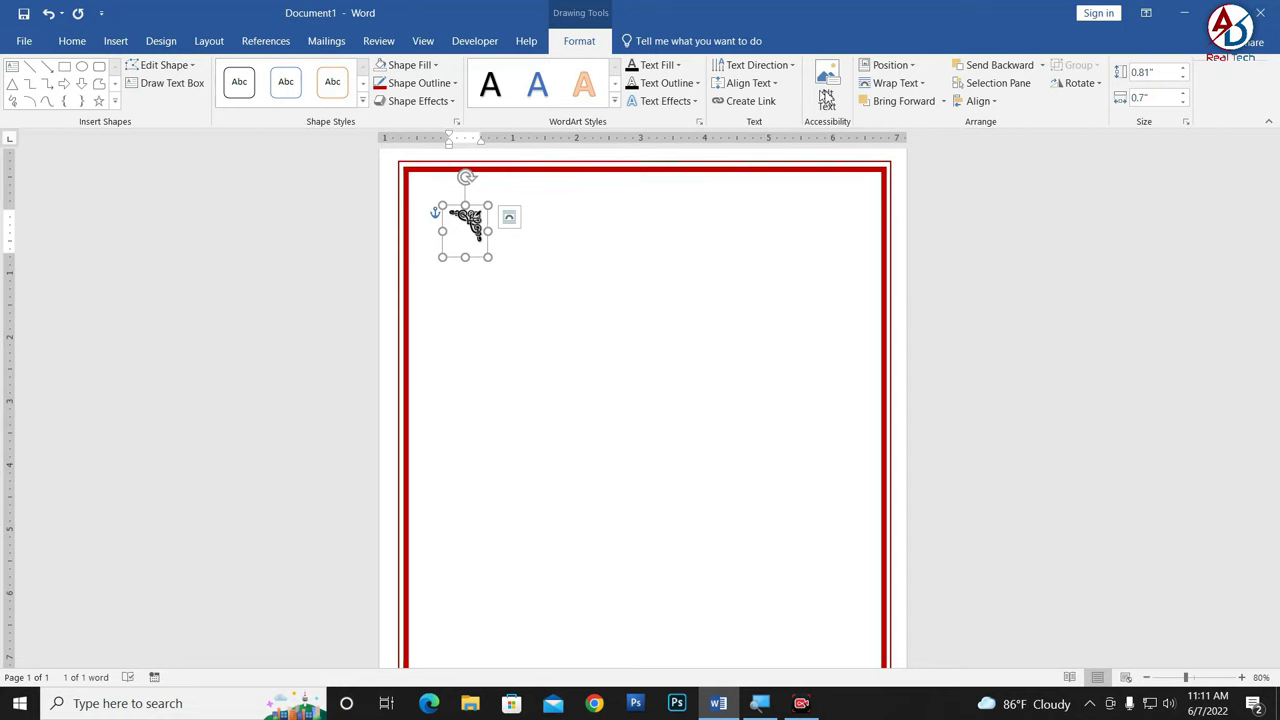
pyautogui.click(915, 83)
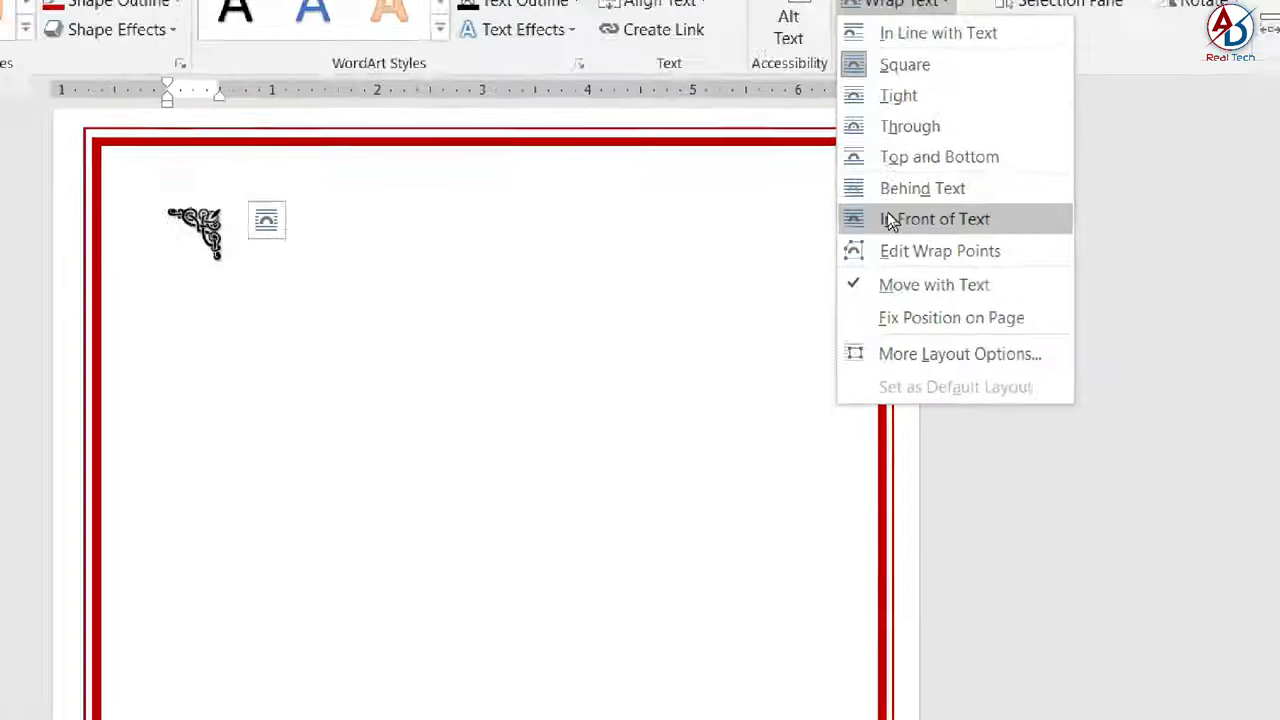
pyautogui.click(889, 217)
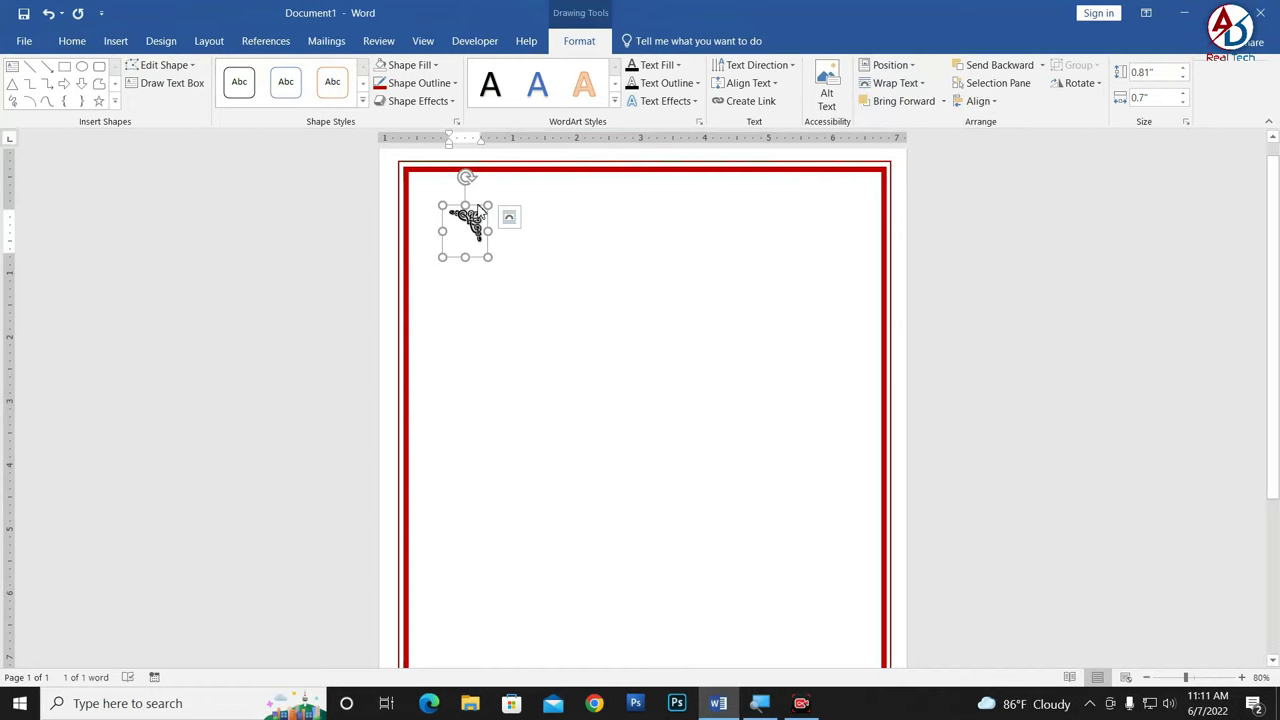
pyautogui.moveTo(476, 207); pyautogui.dragTo(530, 233)
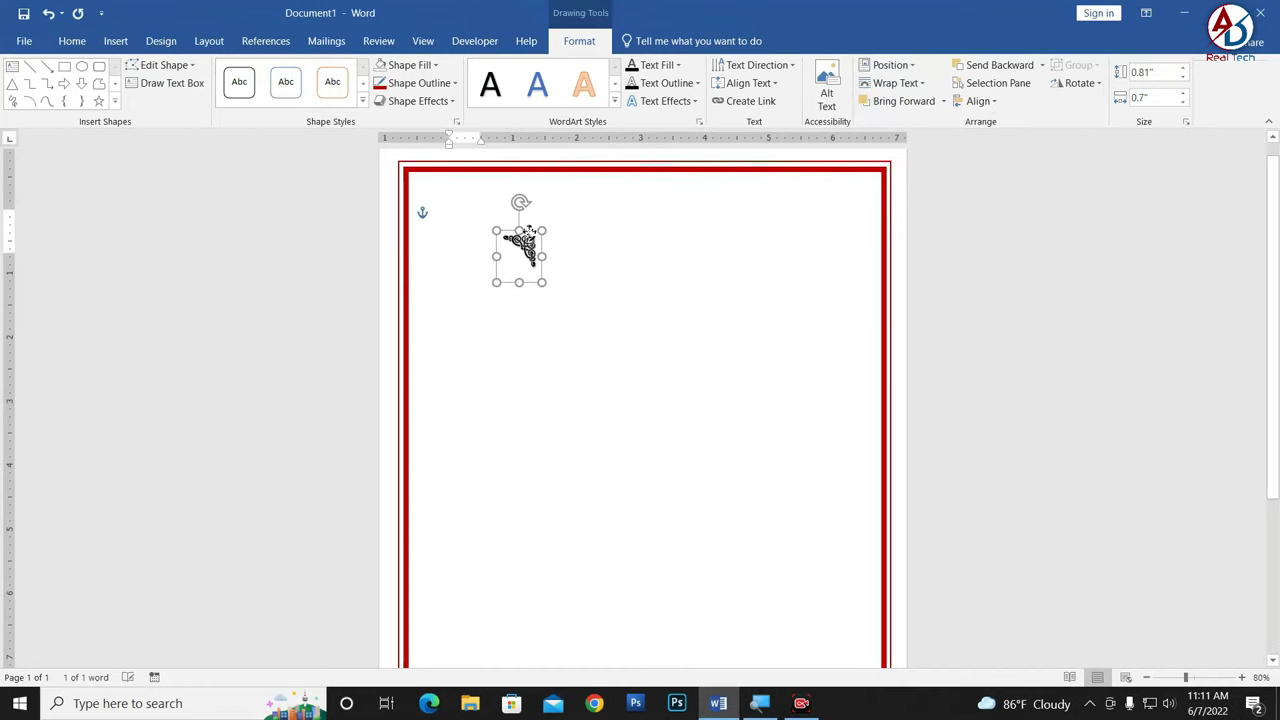
# Step: Enlarge the ornament's font size to 72 pt
pyautogui.click(71, 41)
pyautogui.click(243, 71)
pyautogui.click(243, 71)
pyautogui.click(243, 71)
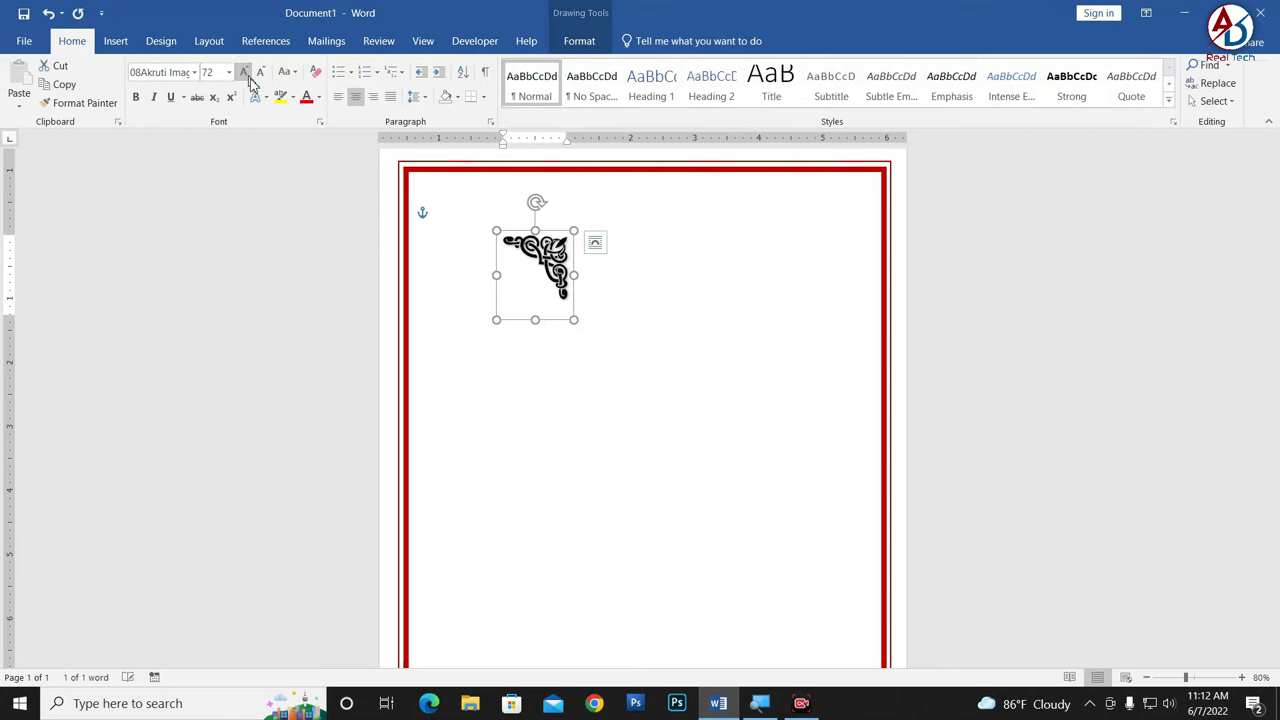
# Step: Remove the ornament's text shadow and give it a red text fill
pyautogui.click(579, 41)
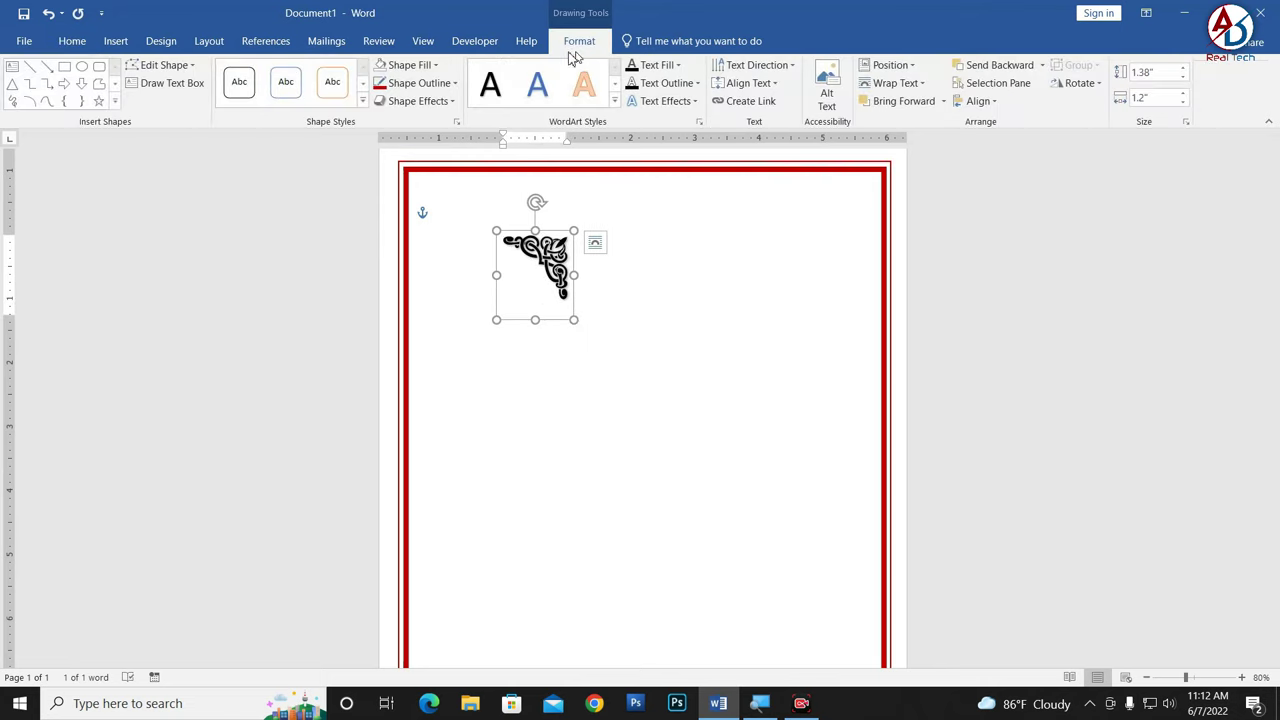
pyautogui.click(424, 66)
pyautogui.click(424, 66)
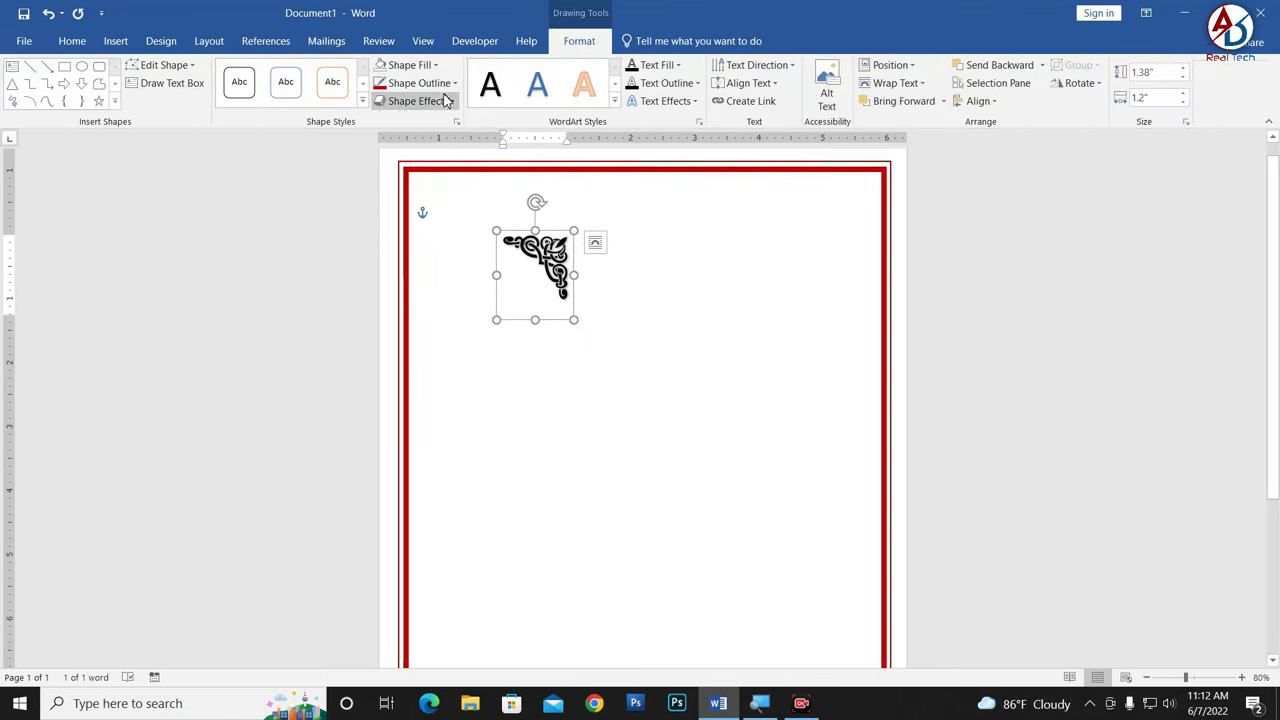
pyautogui.click(418, 101)
pyautogui.click(503, 203)
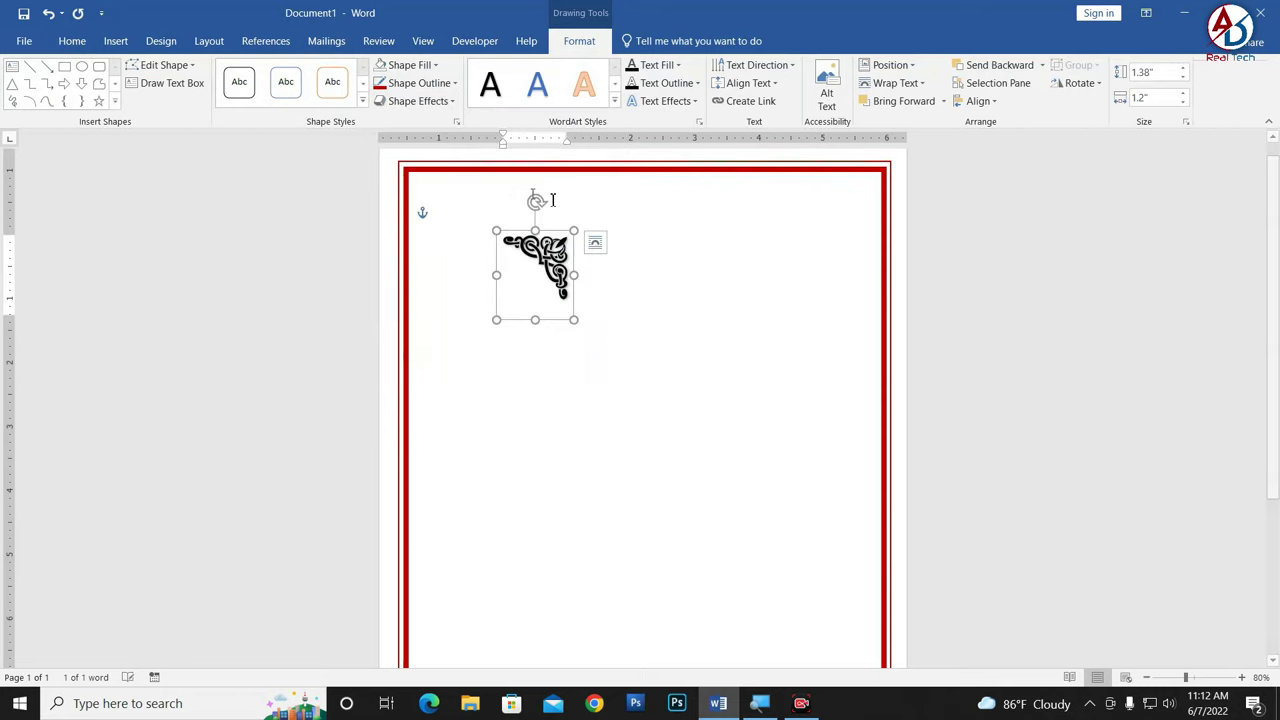
pyautogui.click(666, 101)
pyautogui.moveTo(679, 131)
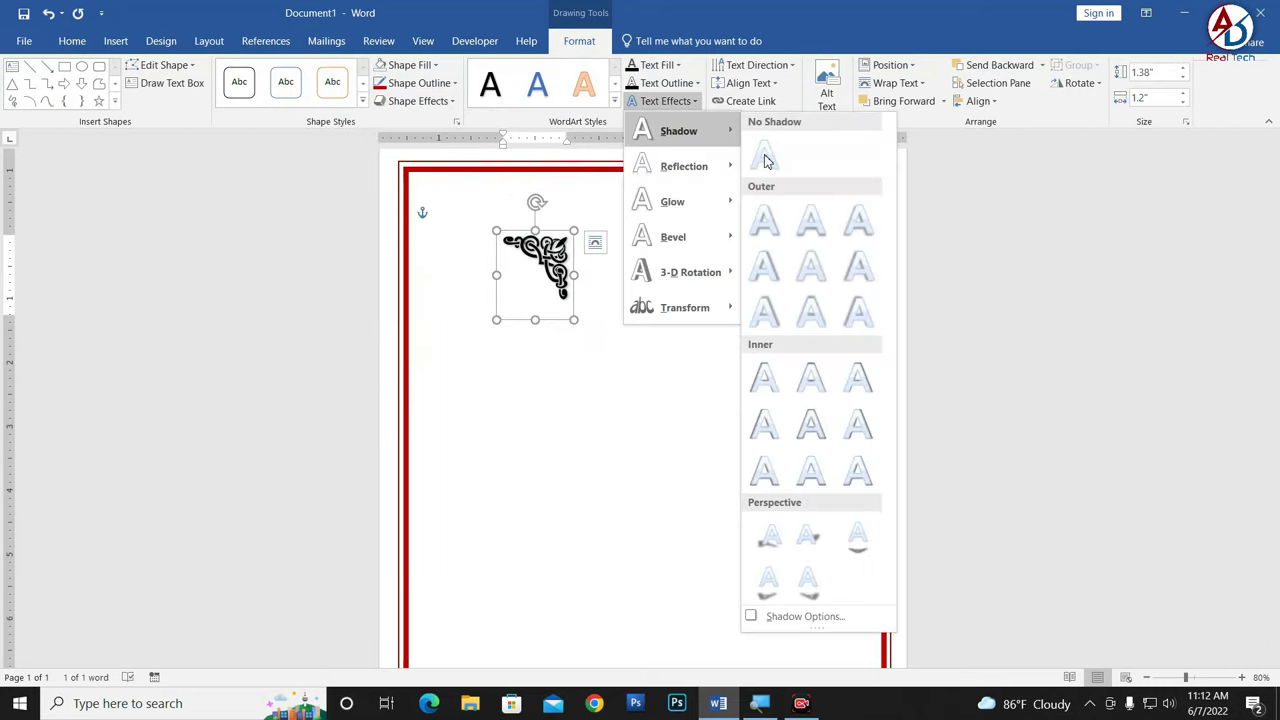
pyautogui.click(765, 158)
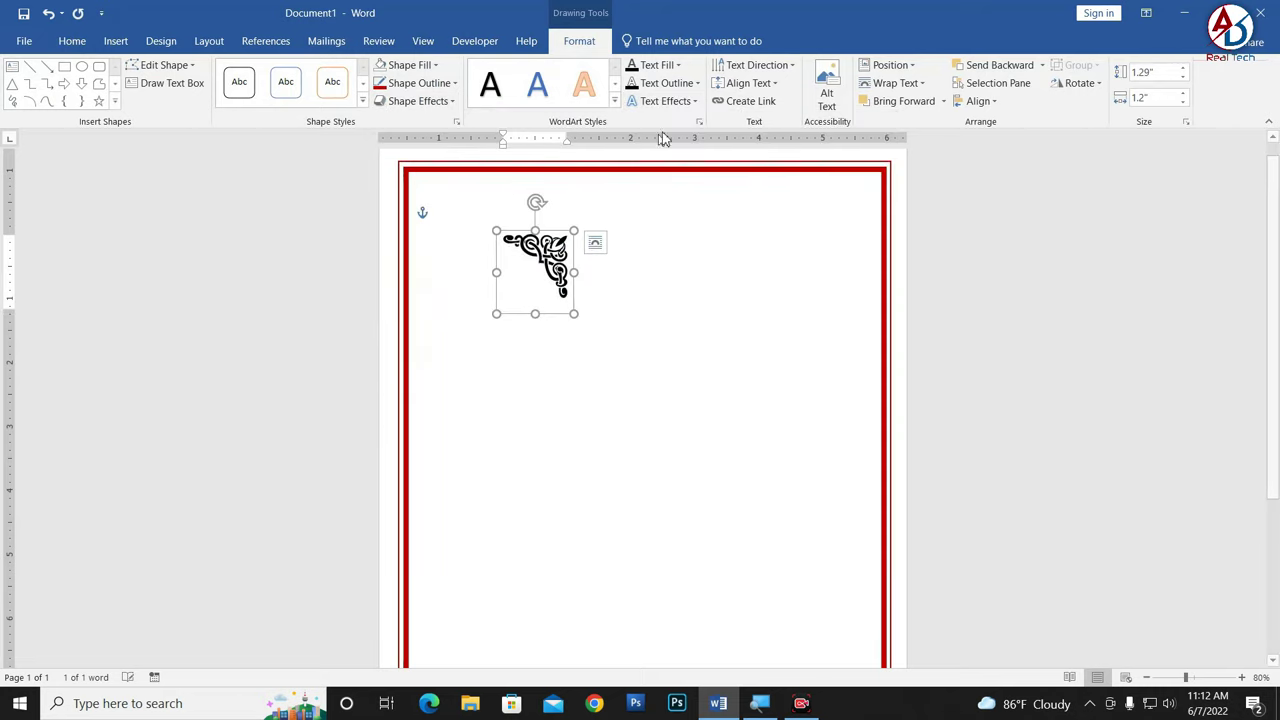
pyautogui.click(657, 65)
pyautogui.click(644, 208)
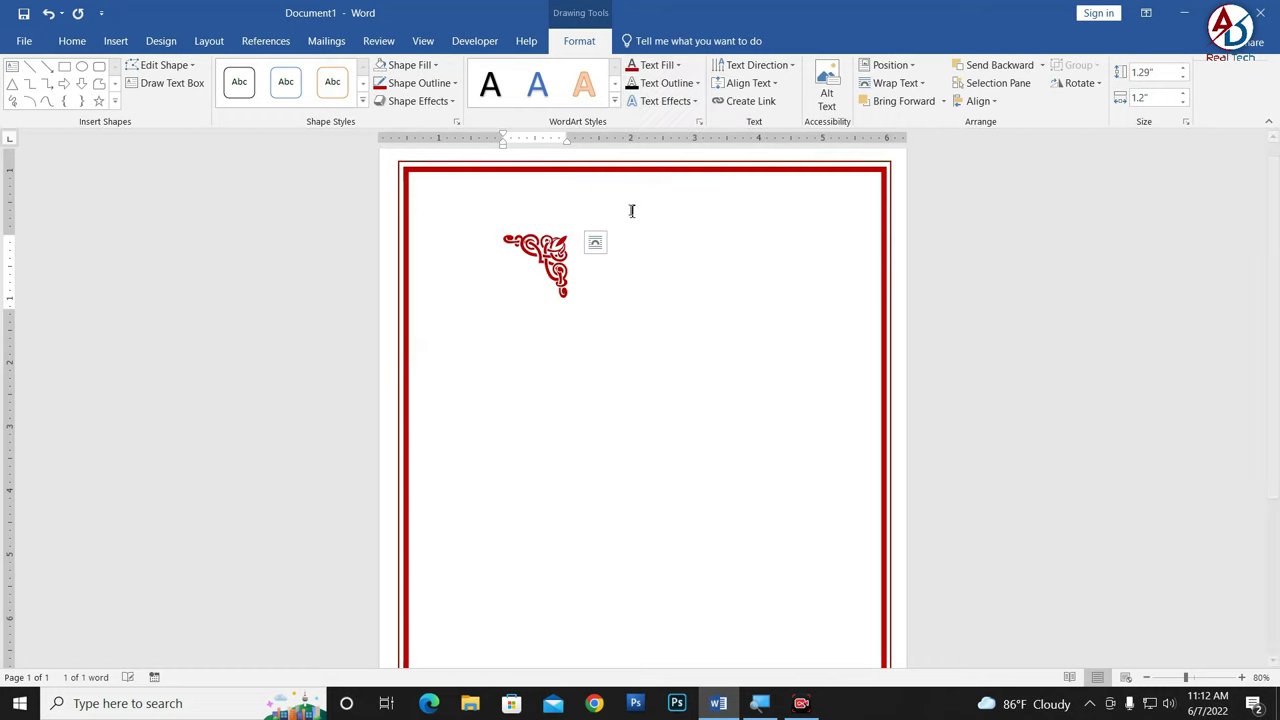
# Step: Move the red ornament to the top-right corner and Ctrl+drag a copy to the top-left
pyautogui.moveTo(565, 232); pyautogui.dragTo(863, 165)
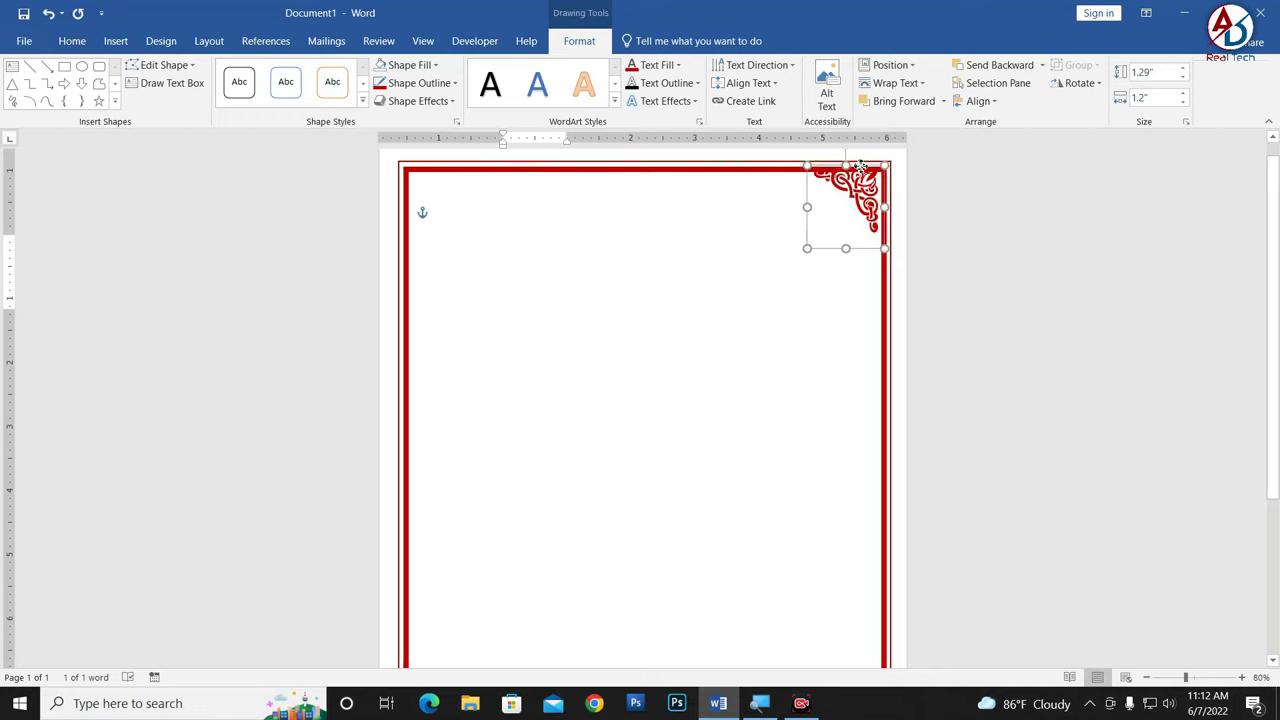
pyautogui.moveTo(864, 165); pyautogui.dragTo(858, 165)
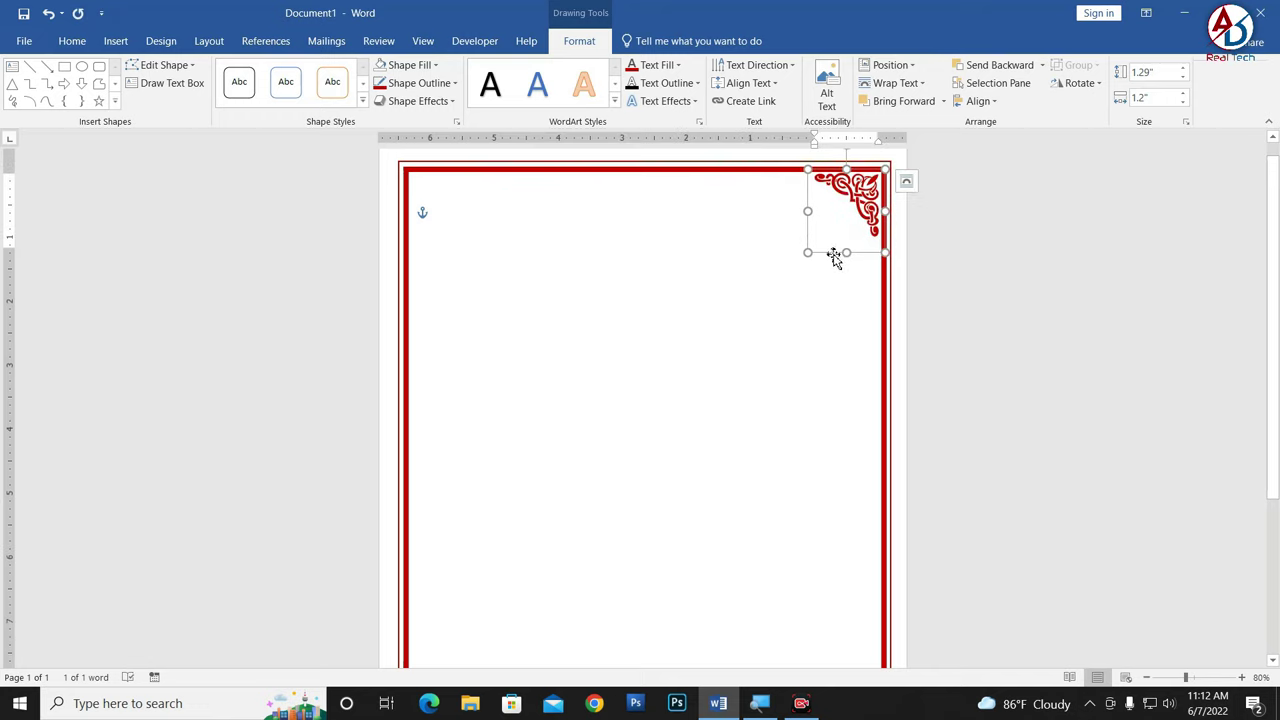
pyautogui.moveTo(823, 251); pyautogui.dragTo(445, 236)
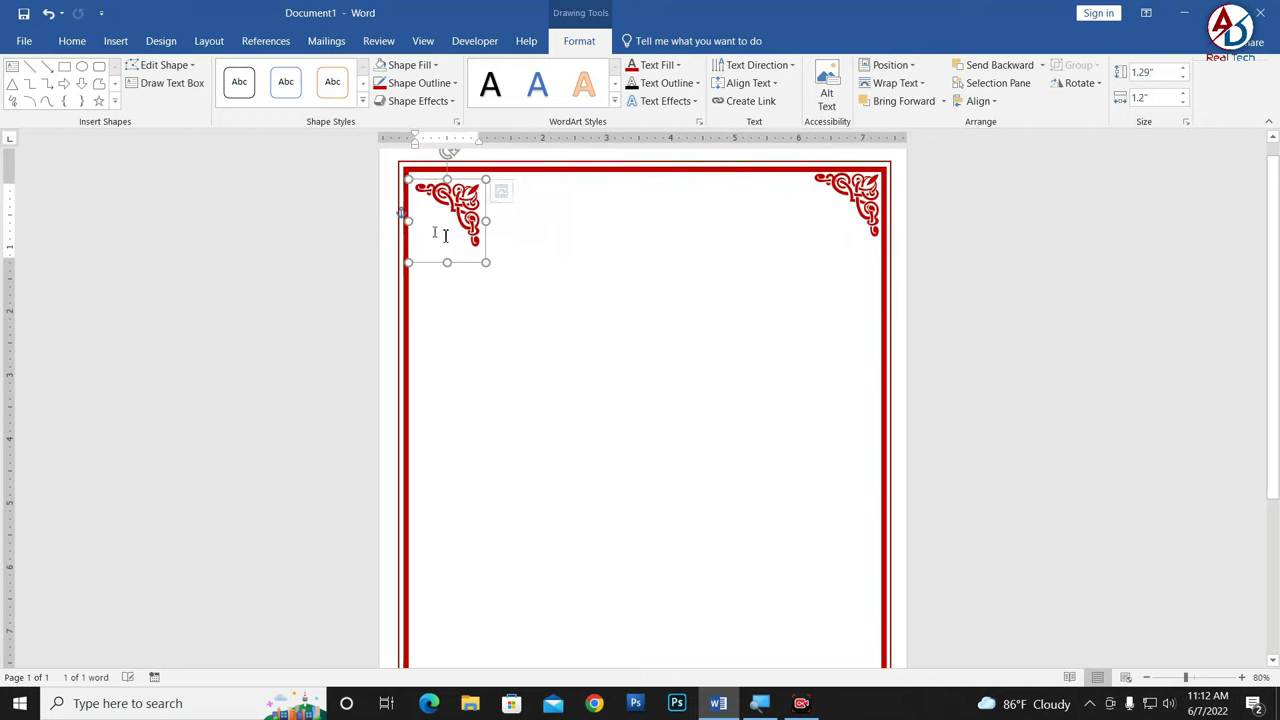
# Step: Rotate the top-left copy right 90° and nudge it upward into the corner
pyautogui.click(976, 101)
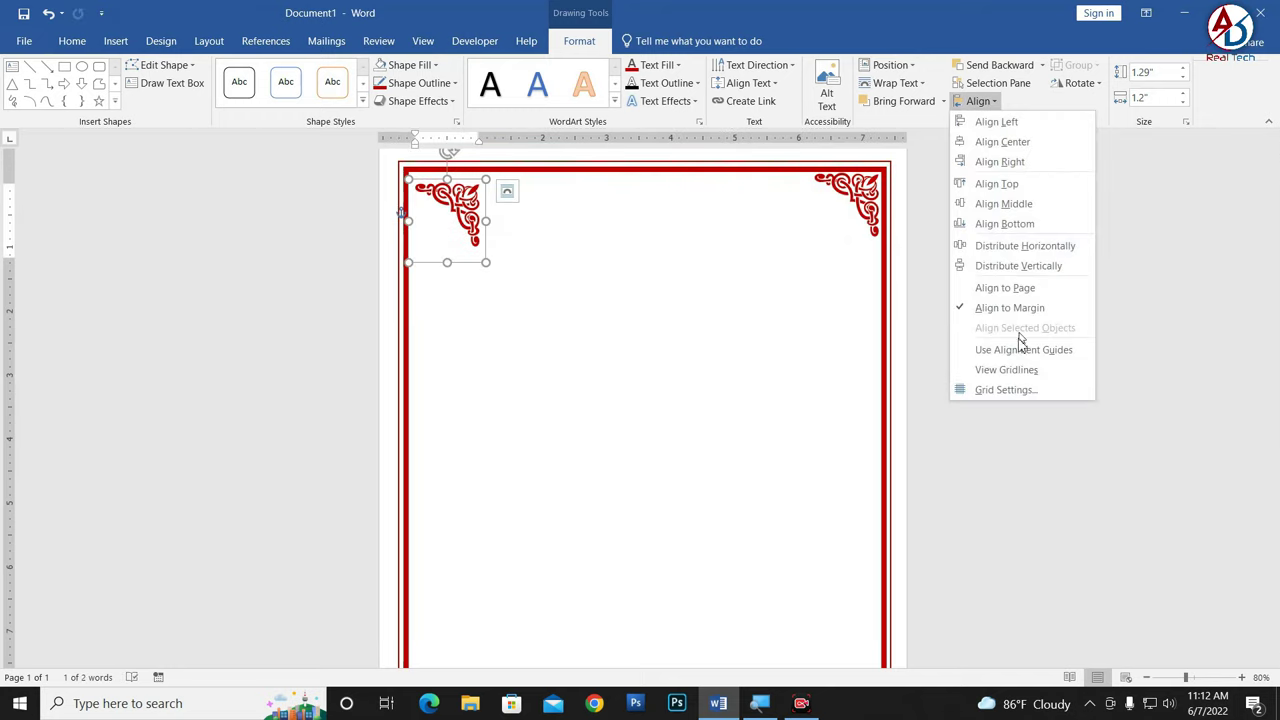
pyautogui.click(1075, 83)
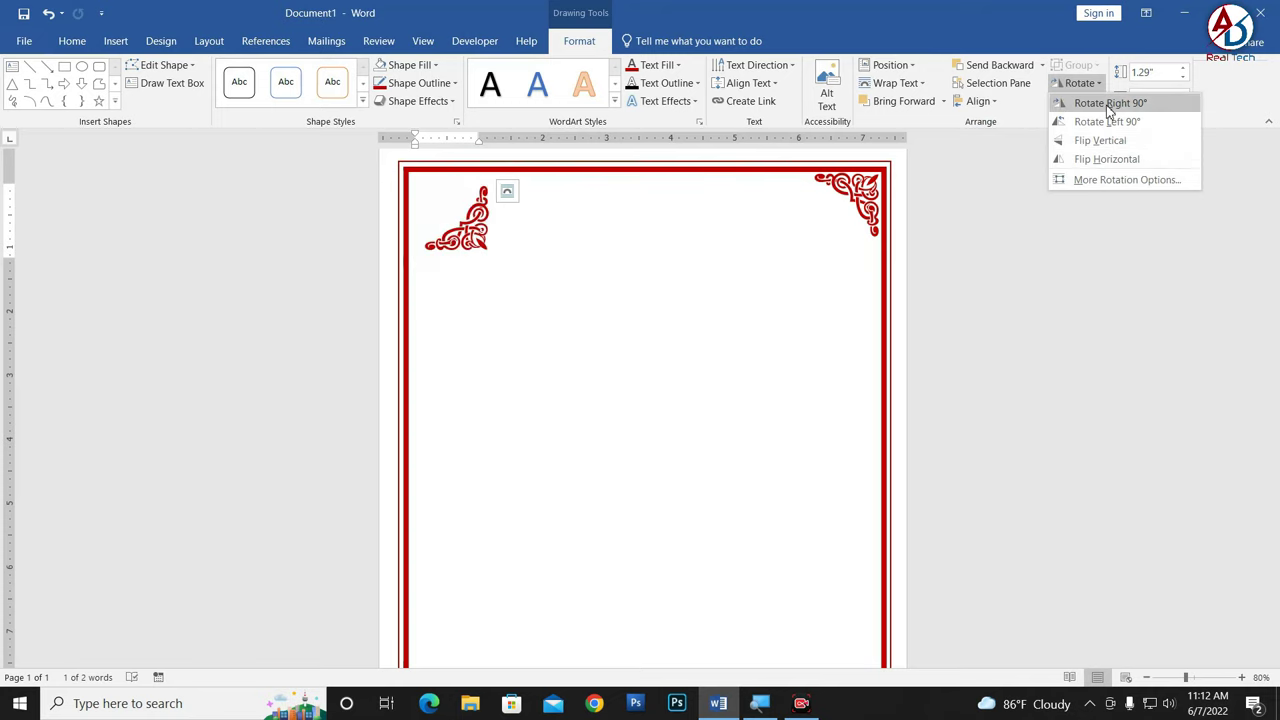
pyautogui.click(1107, 122)
pyautogui.press('Up')
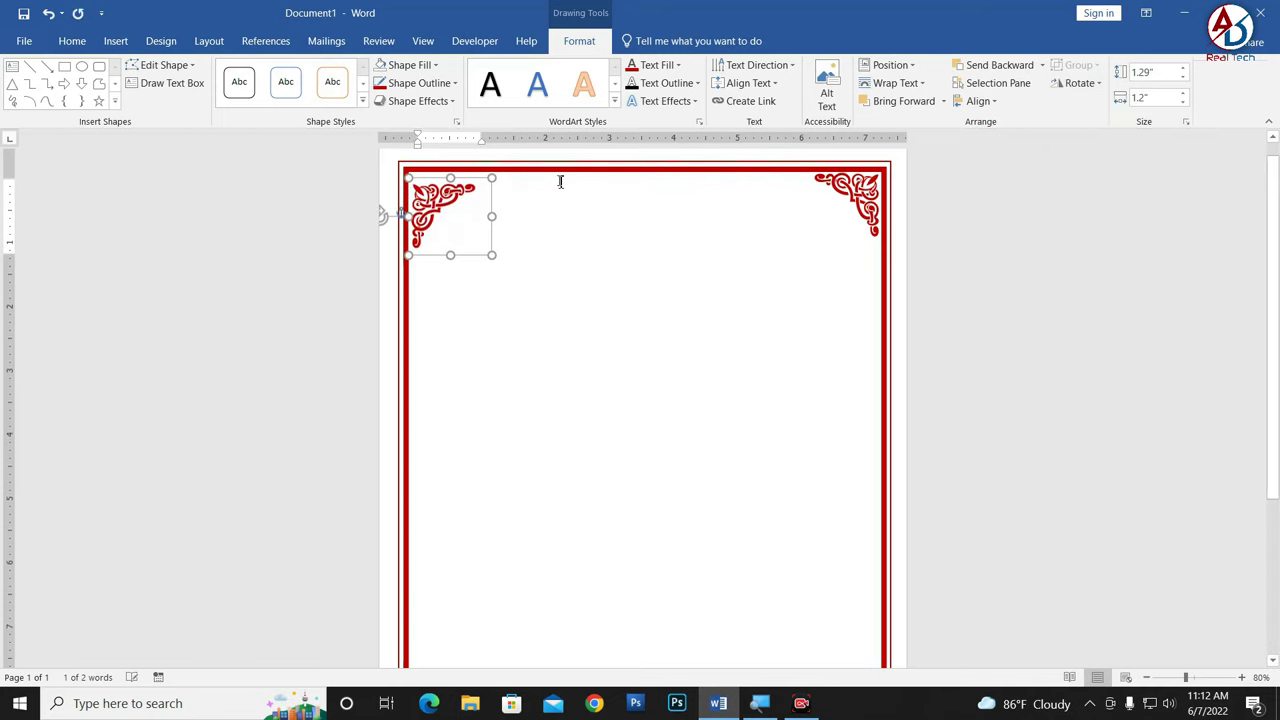
pyautogui.hotkey('ctrl', 'Up')
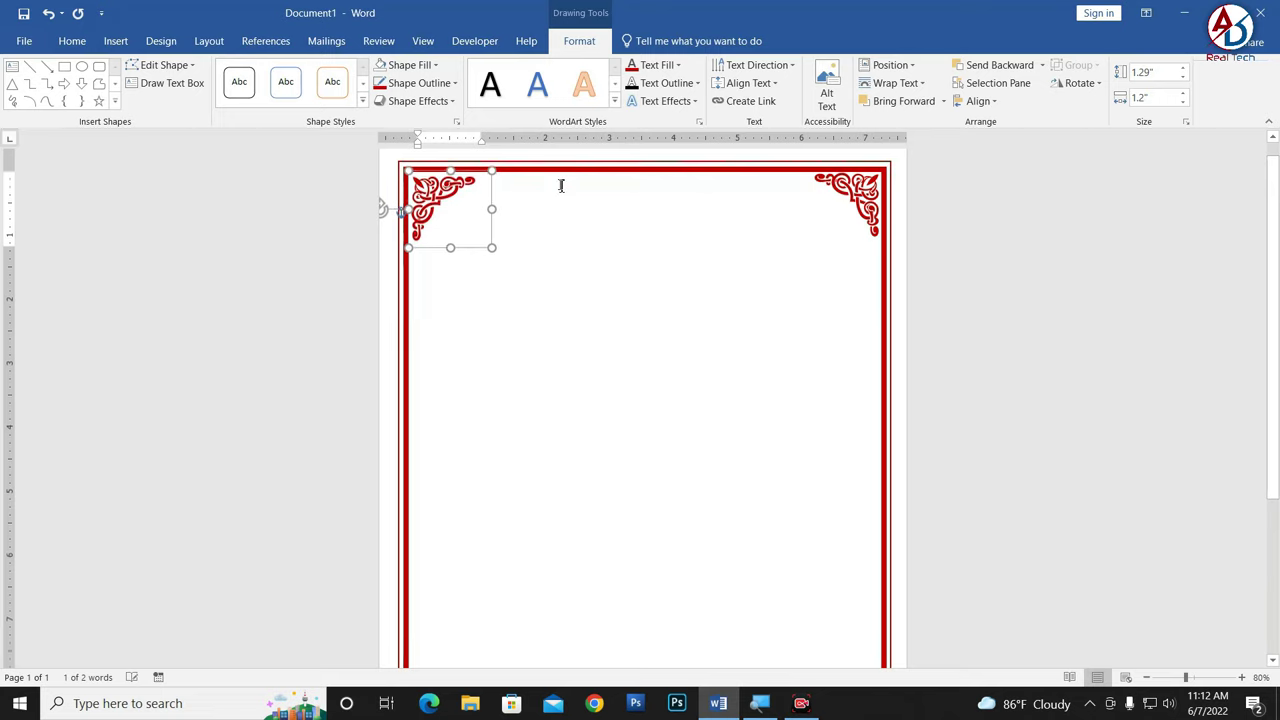
pyautogui.hotkey('ctrl', 'Up')
pyautogui.hotkey('ctrl', 'Up')
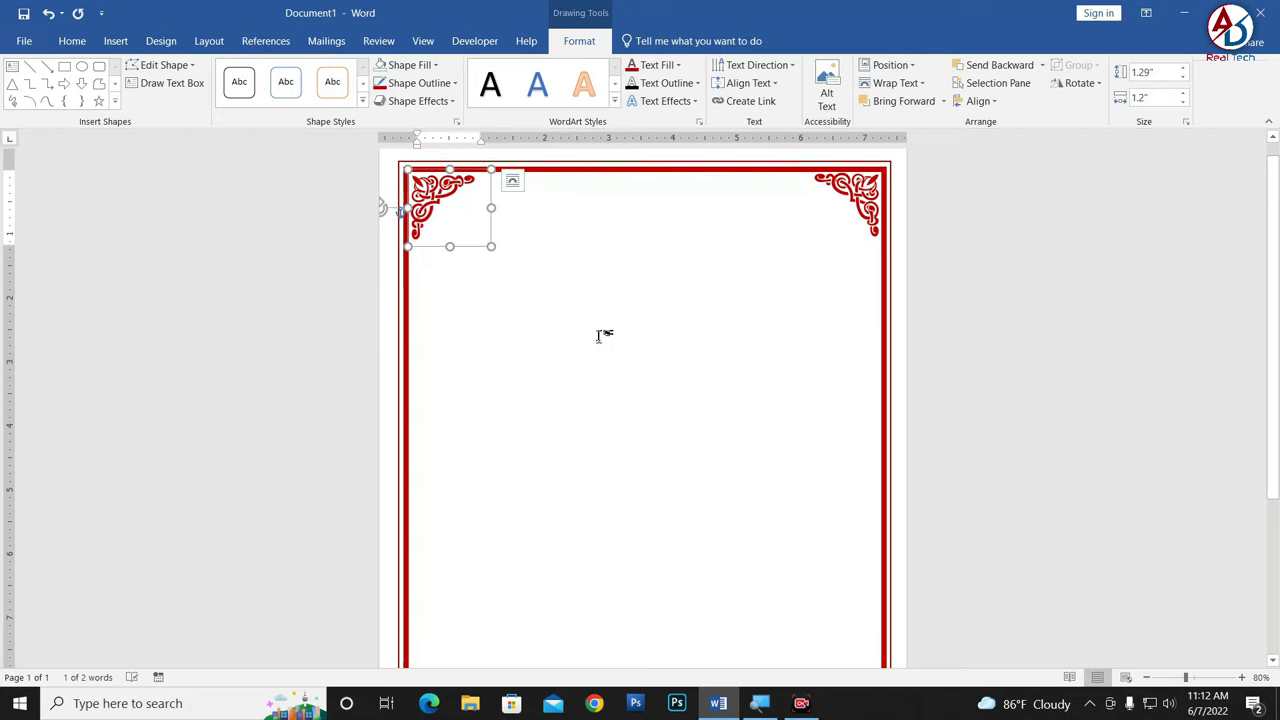
# Step: Move the red corner ornament down to the bottom-left corner and flip it horizontally
pyautogui.scroll(-4, 600, 335)
pyautogui.scroll(1, 609, 410)
pyautogui.scroll(1, 530, 355)
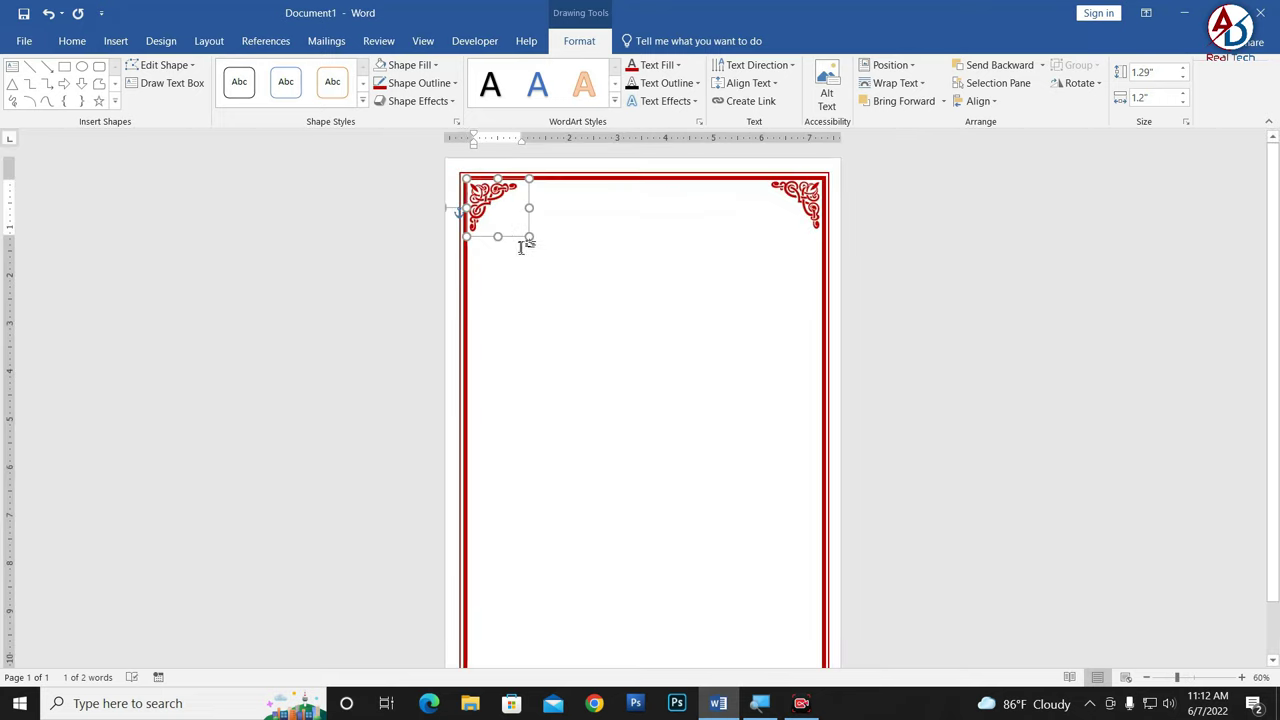
pyautogui.moveTo(520, 245); pyautogui.dragTo(507, 455)
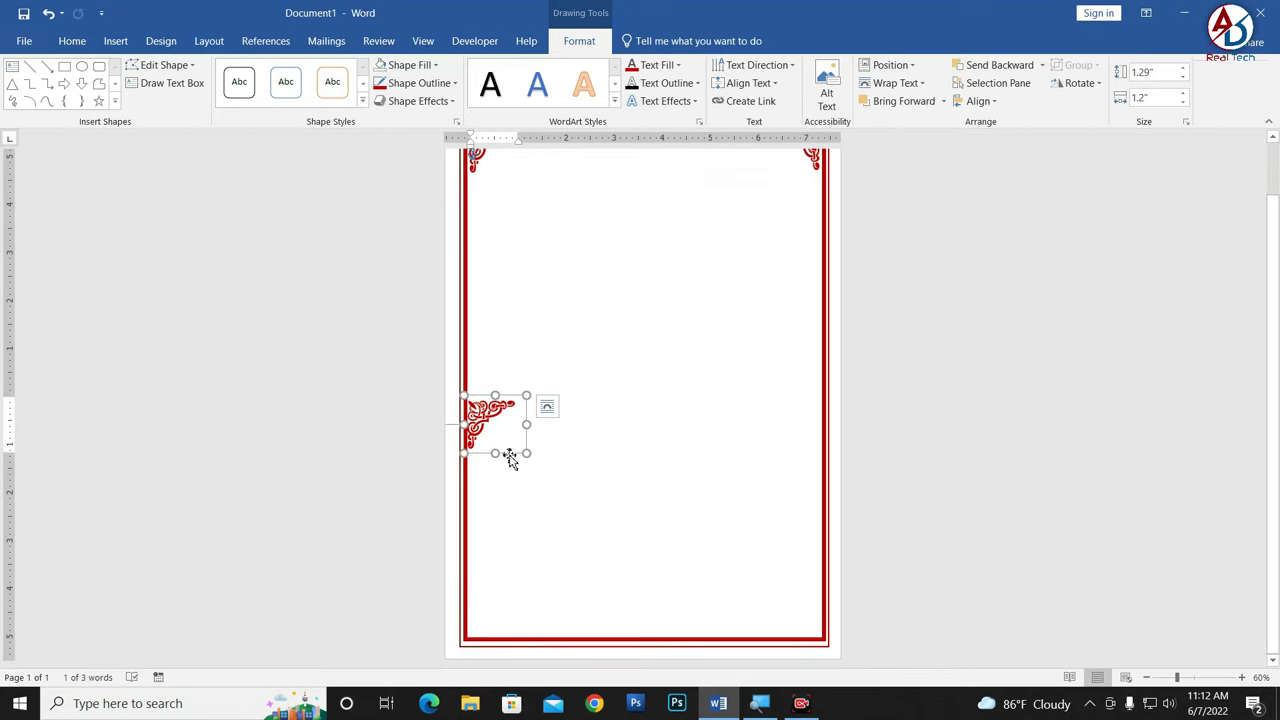
pyautogui.moveTo(509, 457); pyautogui.dragTo(511, 637)
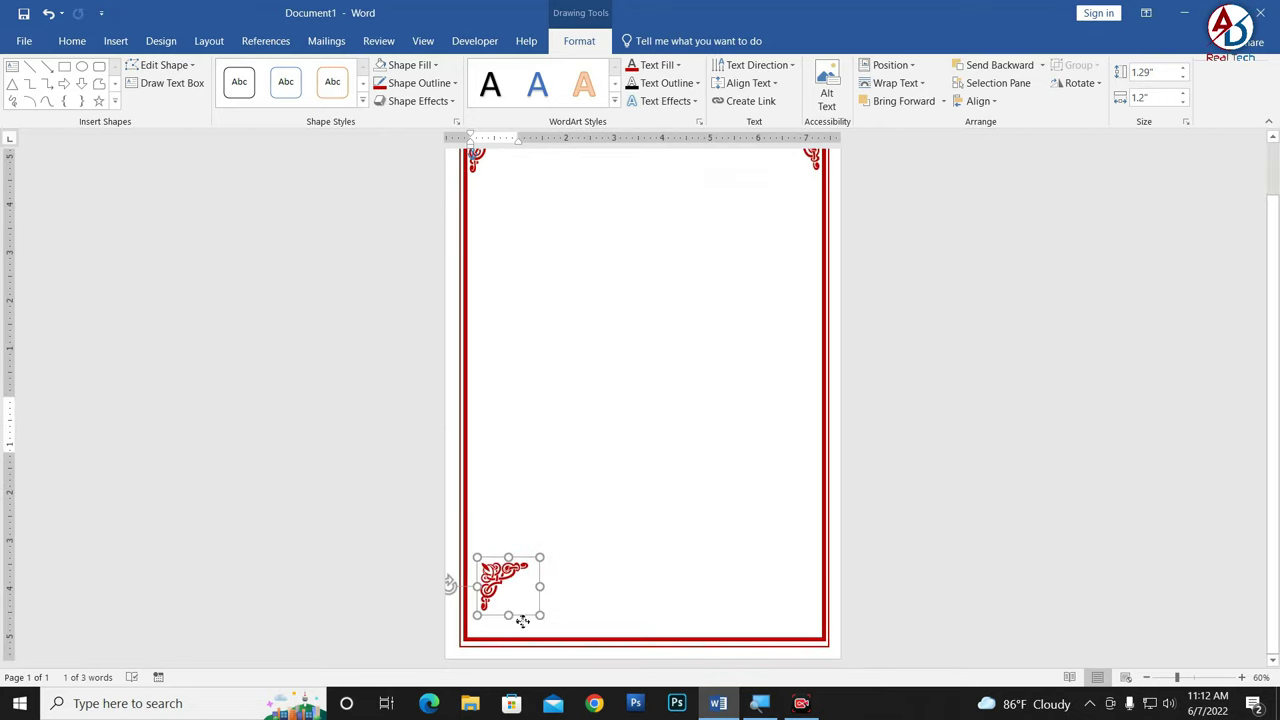
pyautogui.click(1078, 84)
pyautogui.click(1088, 154)
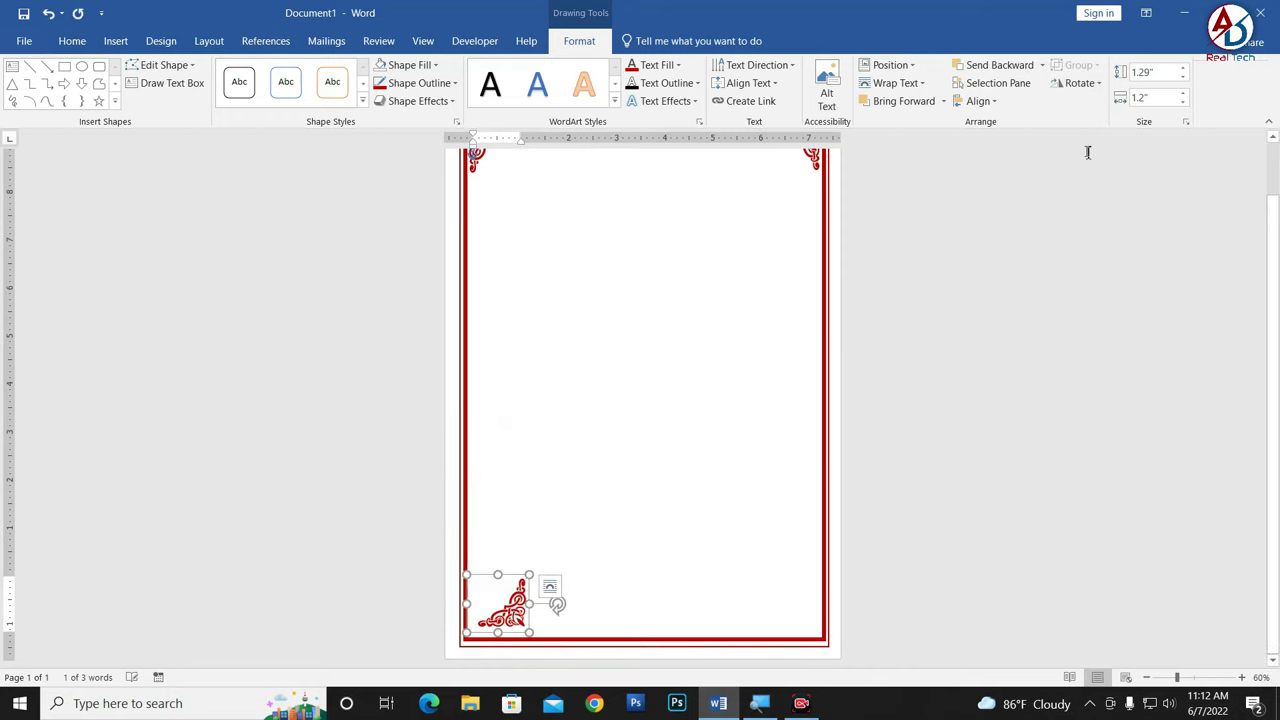
# Step: Move the mirrored ornament bottom-right, then add a bottom-left copy flipped horizontally and rotated left 90°
pyautogui.moveTo(509, 577); pyautogui.dragTo(803, 585)
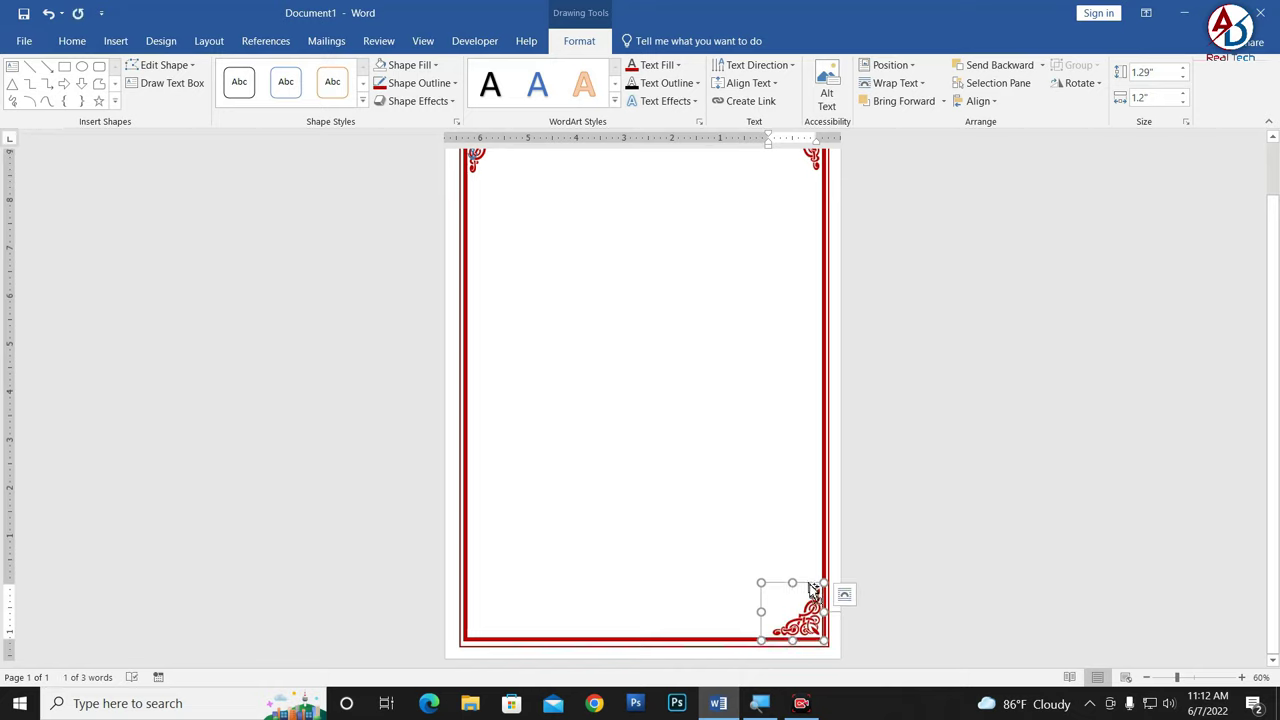
pyautogui.moveTo(812, 590); pyautogui.dragTo(509, 589)
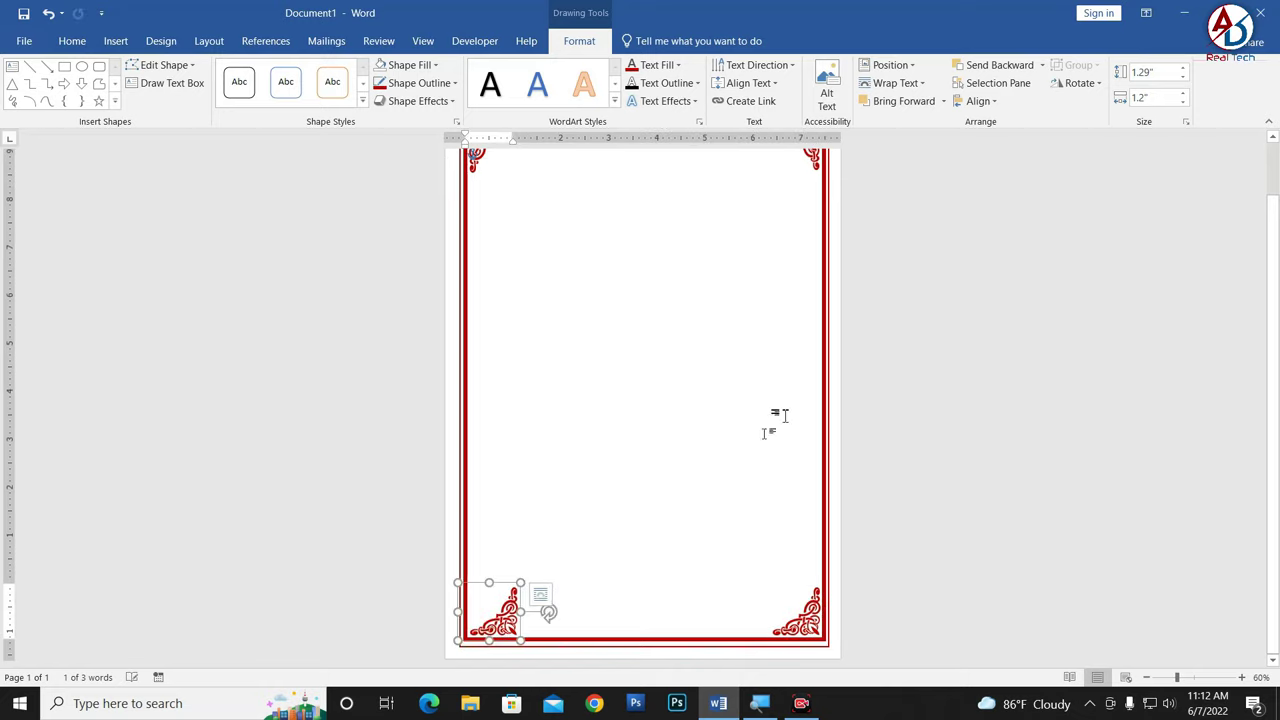
pyautogui.click(1079, 83)
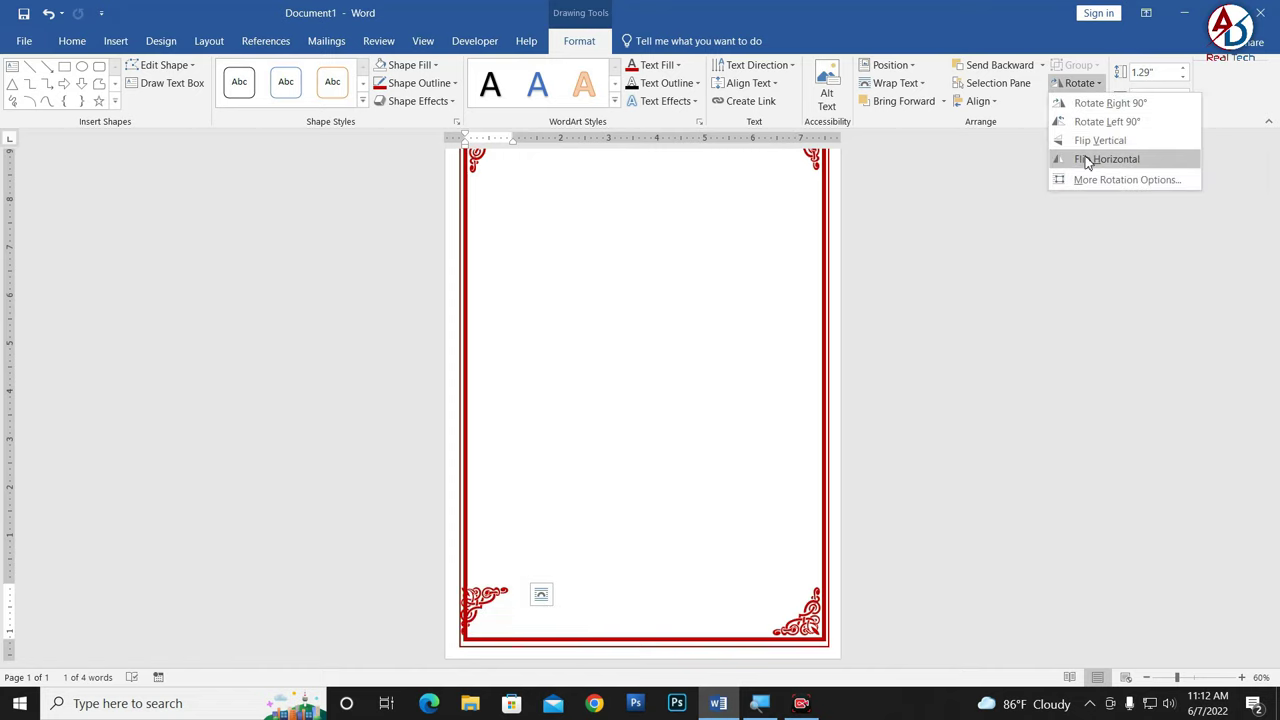
pyautogui.click(1088, 160)
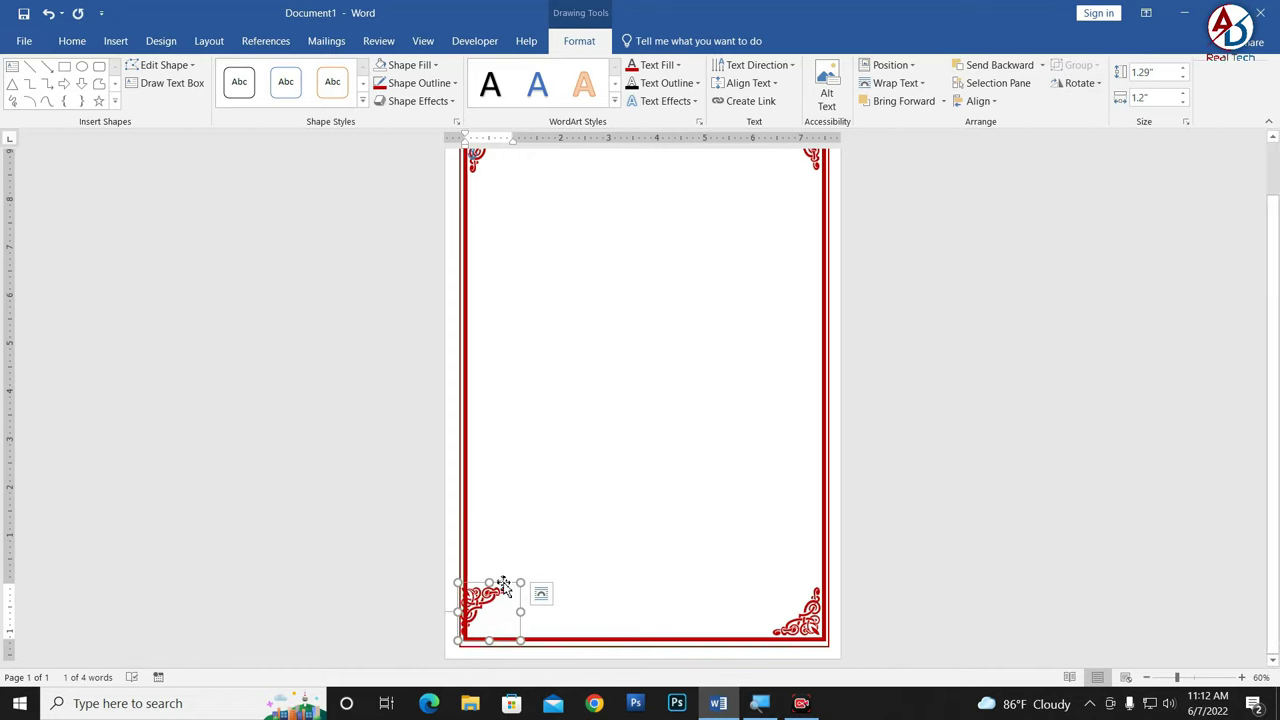
pyautogui.click(1079, 83)
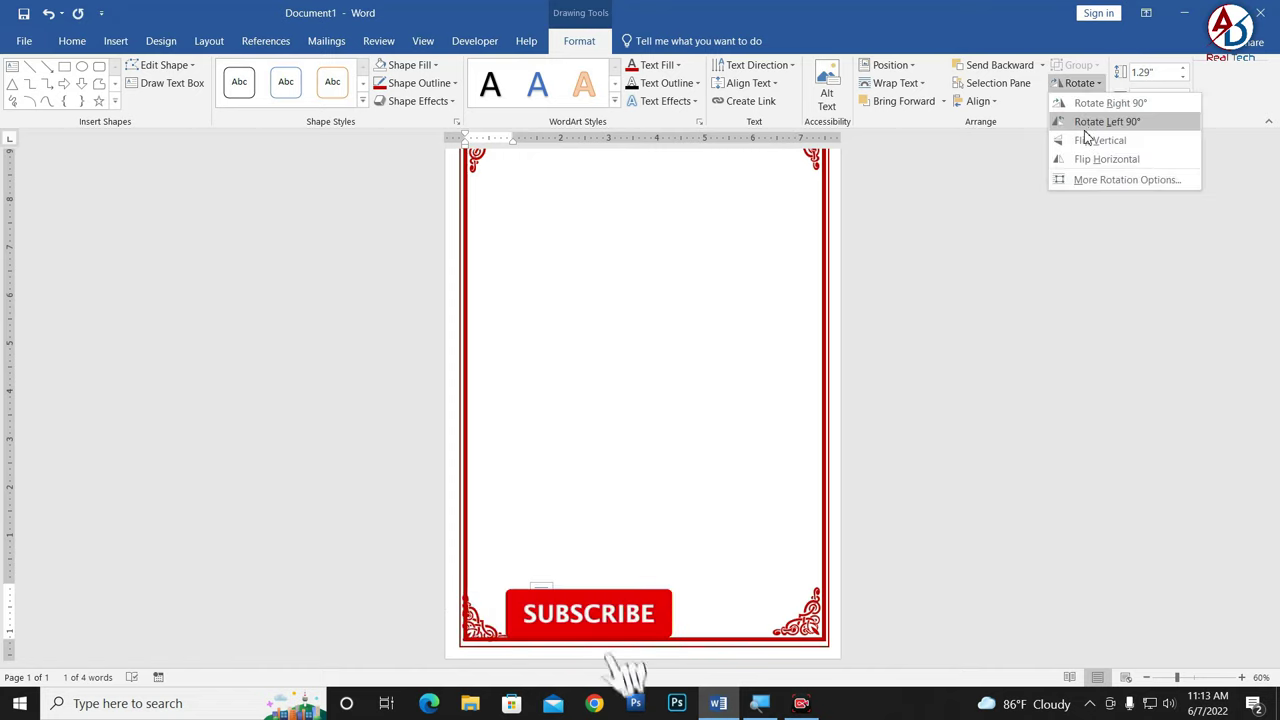
pyautogui.click(1090, 123)
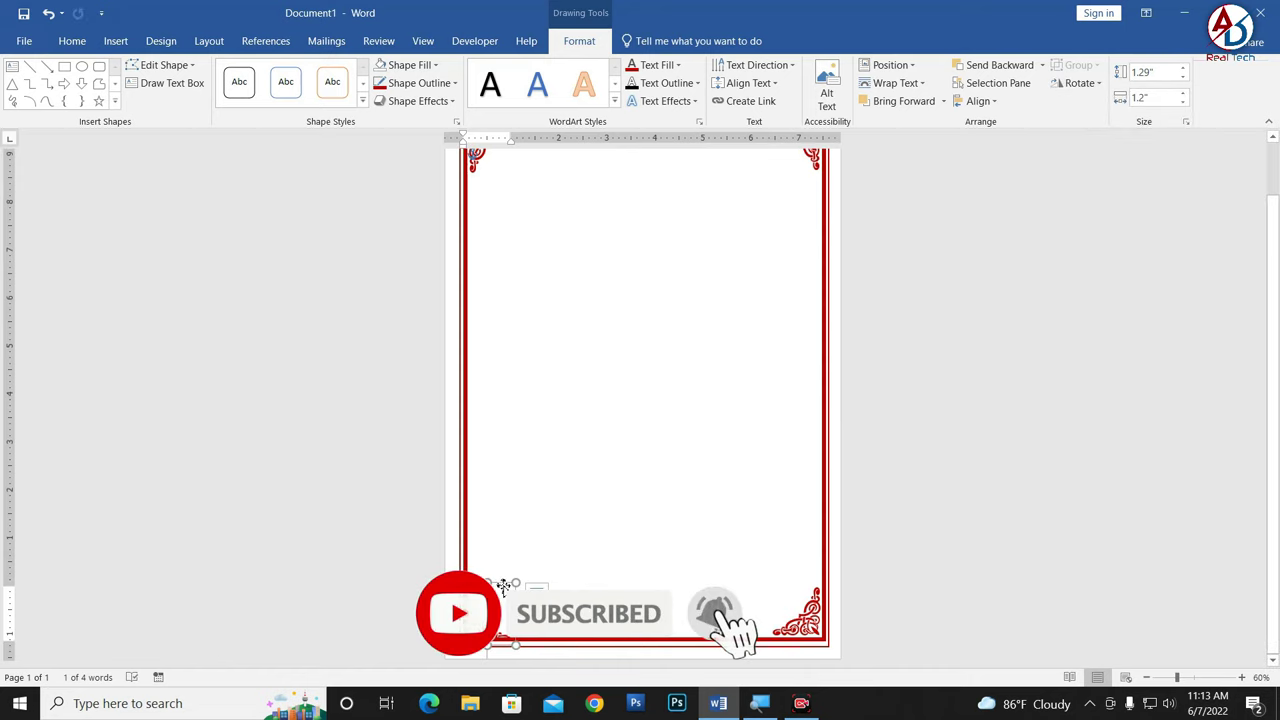
pyautogui.click(651, 571)
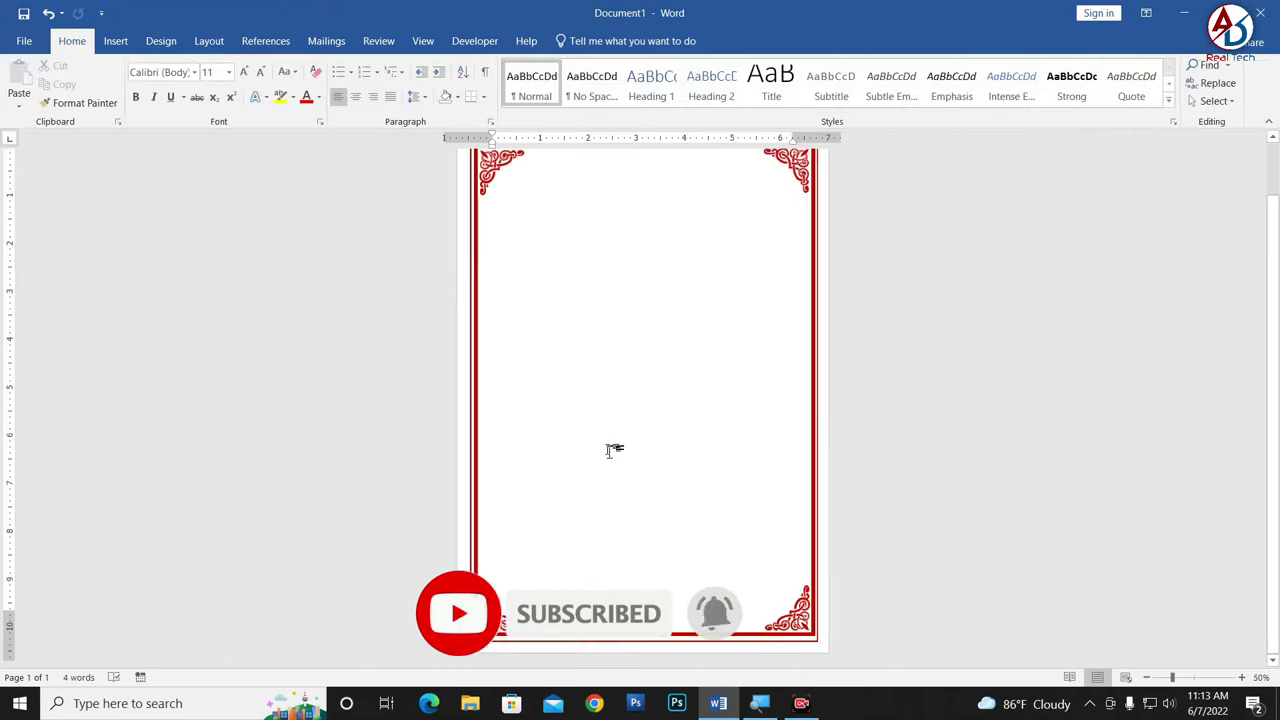
pyautogui.keyDown('ctrl'); pyautogui.scroll(-3, 679, 532); pyautogui.keyUp('ctrl')
pyautogui.keyDown('ctrl'); pyautogui.scroll(2, 679, 532); pyautogui.keyUp('ctrl')
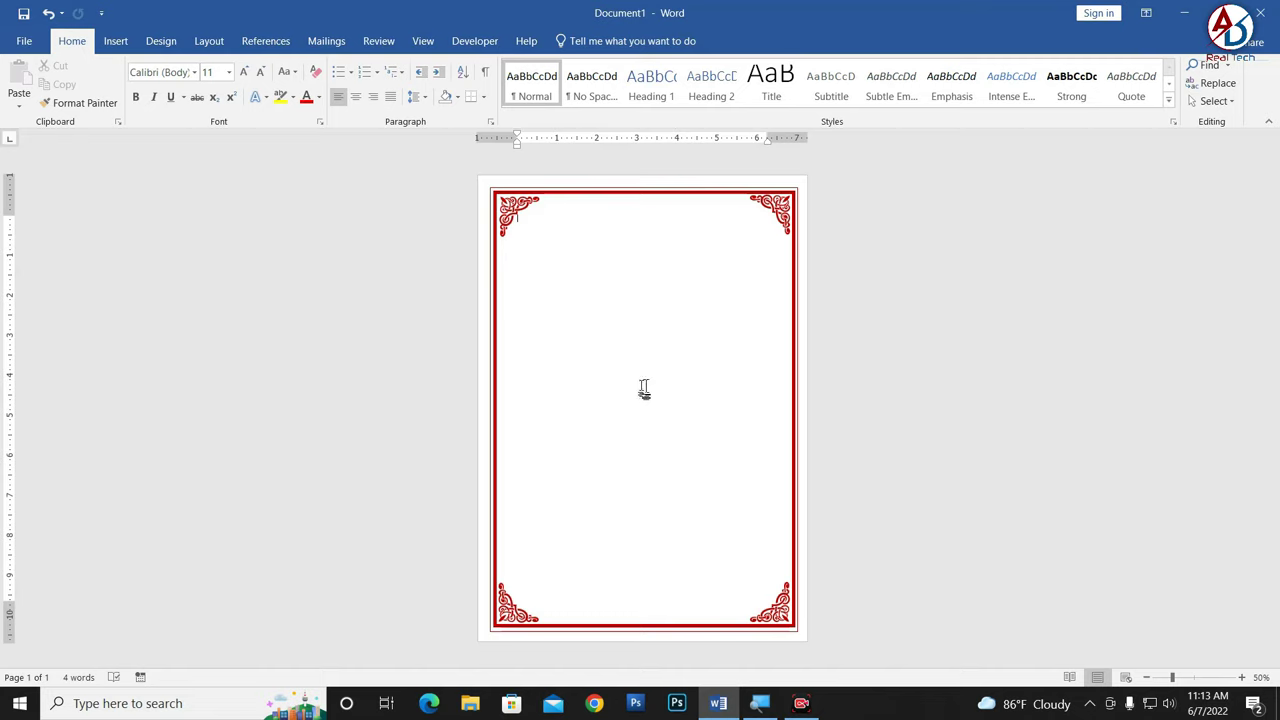
# Step: Insert a Blank Page ahead of the red-bordered ornamented page and scroll to the empty page
pyautogui.click(207, 43)
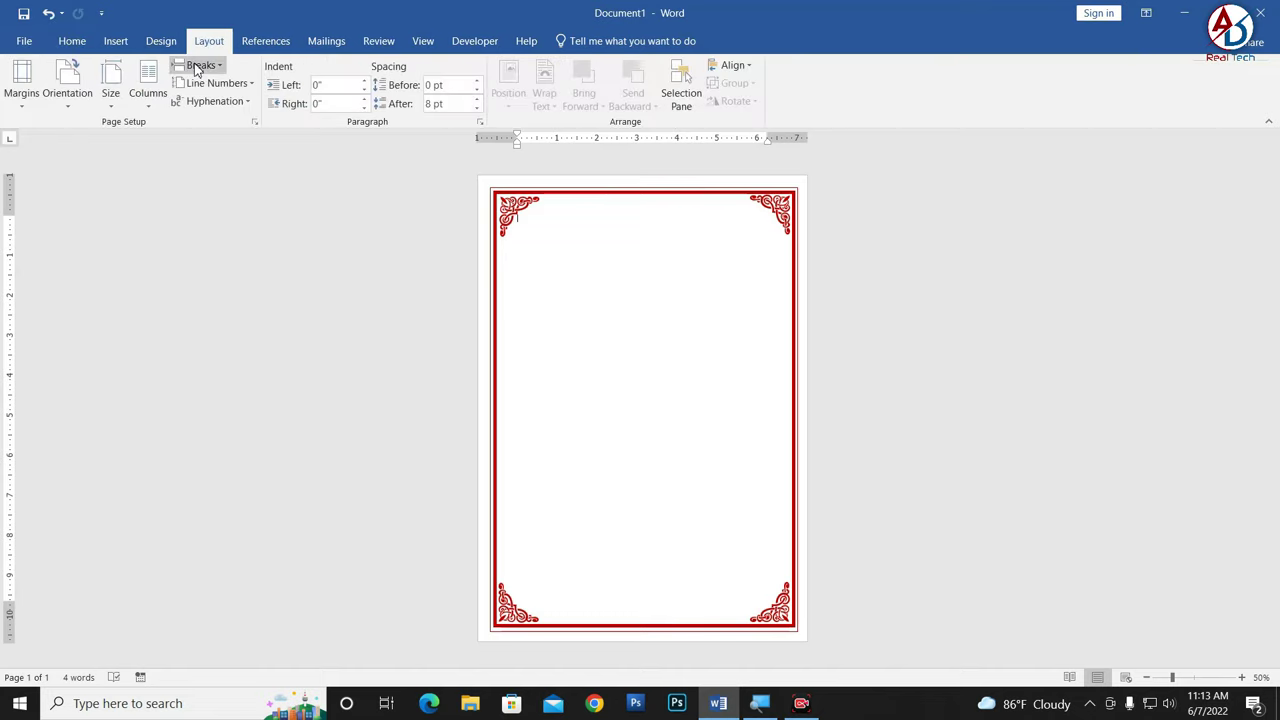
pyautogui.click(117, 43)
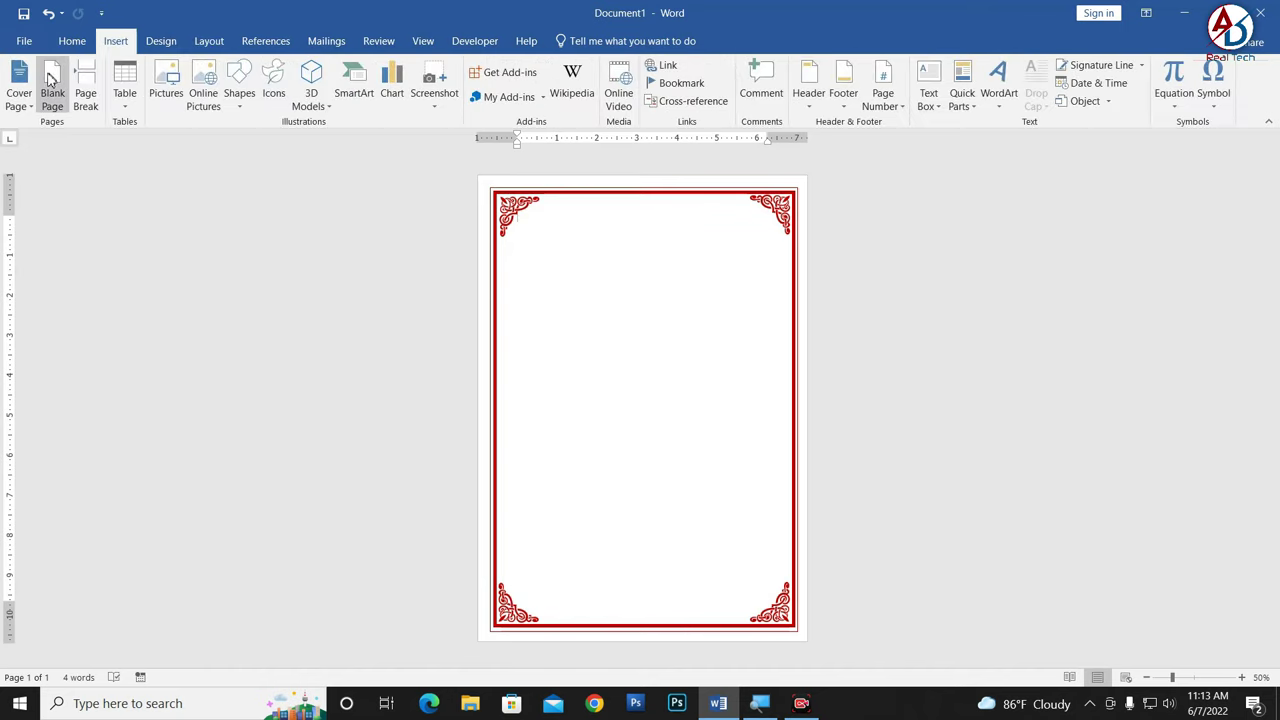
pyautogui.click(50, 83)
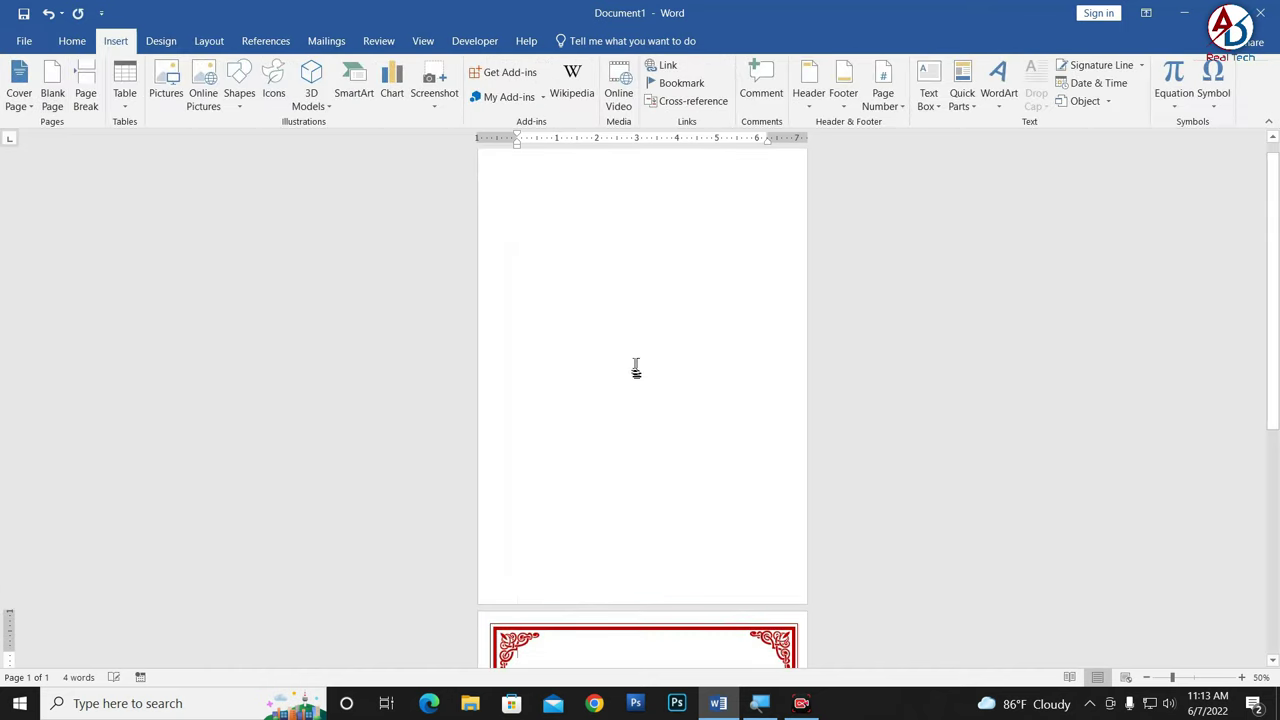
pyautogui.scroll(-5, 600, 340)
pyautogui.scroll(5, 814, 440)
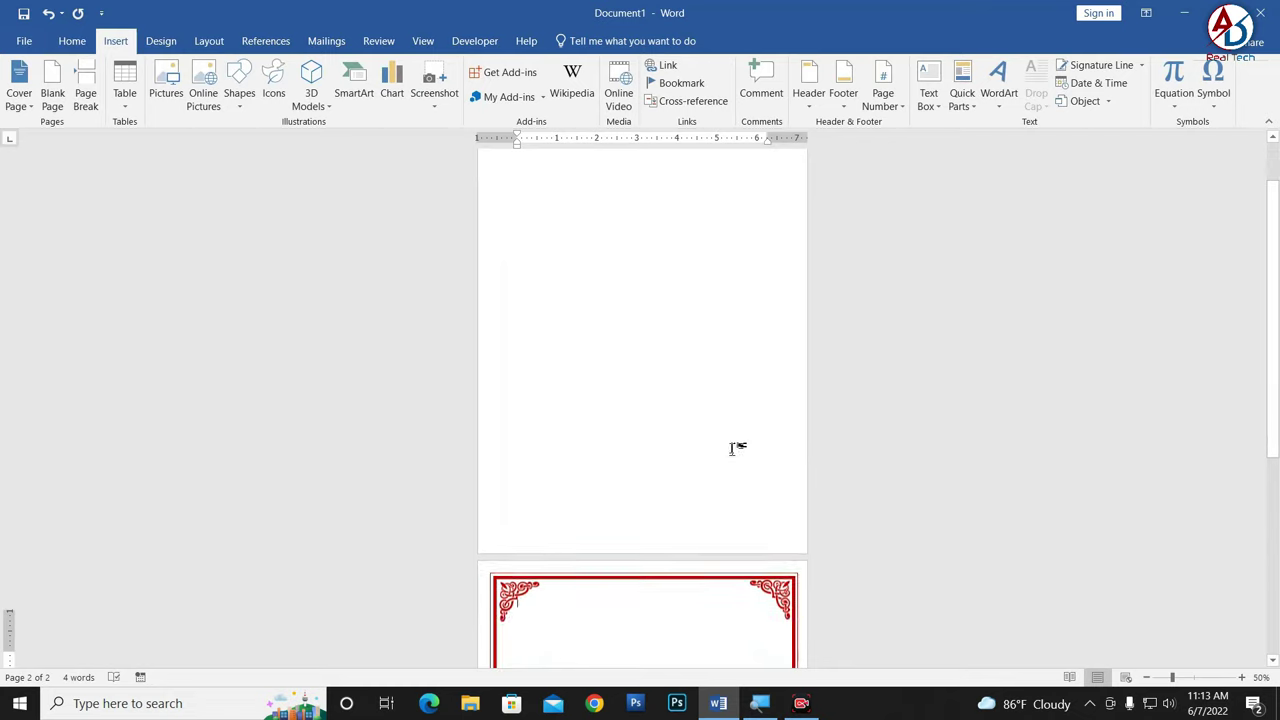
pyautogui.scroll(-4, 666, 311)
pyautogui.scroll(6, 700, 371)
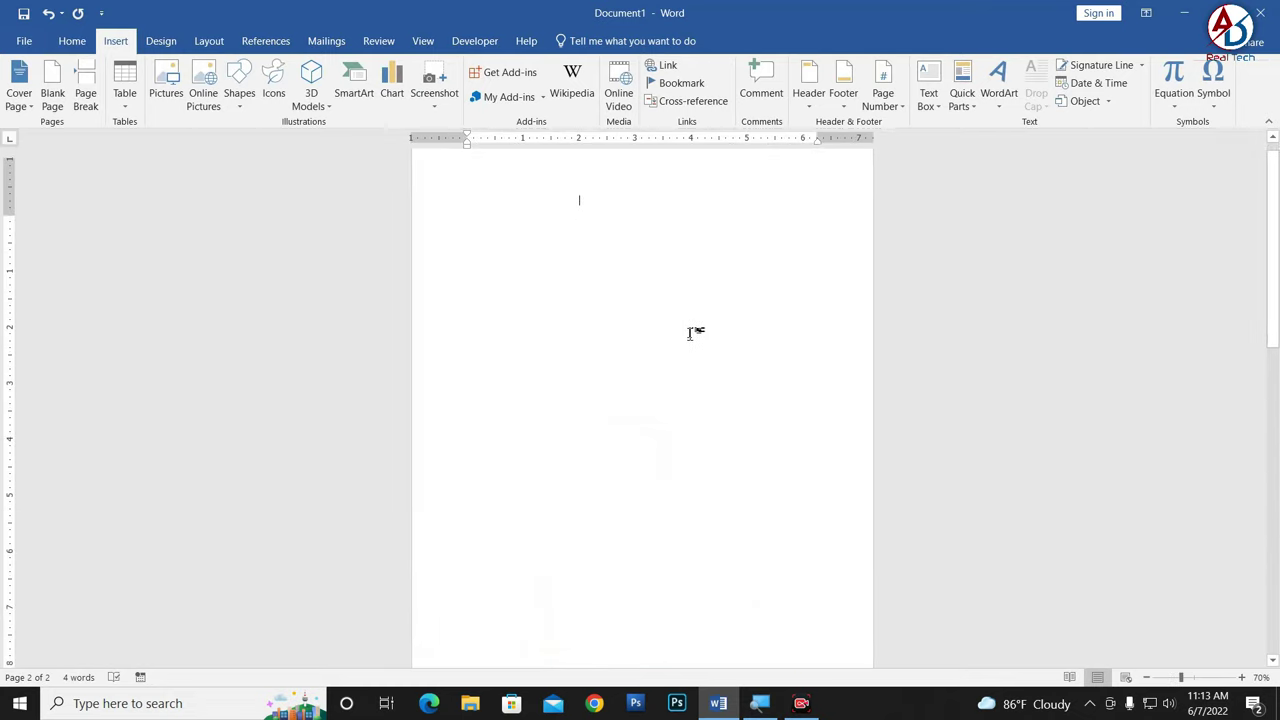
pyautogui.scroll(2, 666, 336)
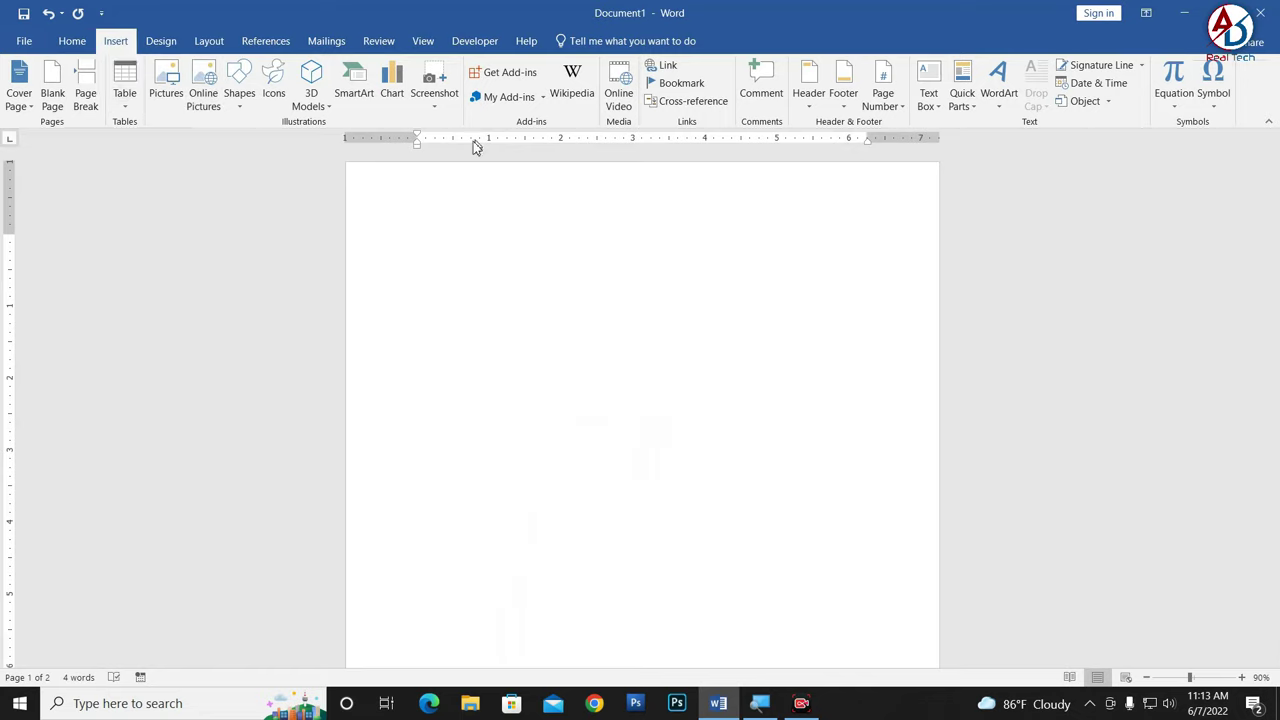
# Step: Draw a freeform corner line at the top-left of page 1 with a 3 pt outline
pyautogui.click(252, 105)
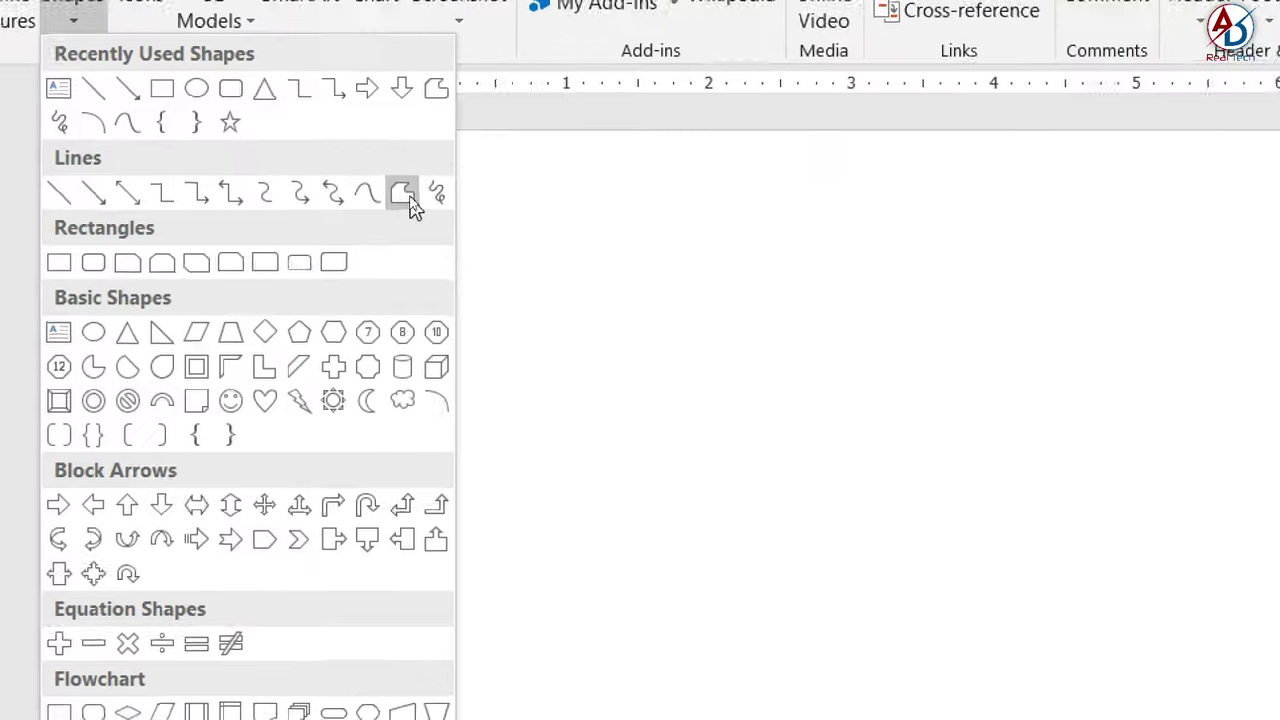
pyautogui.click(410, 200)
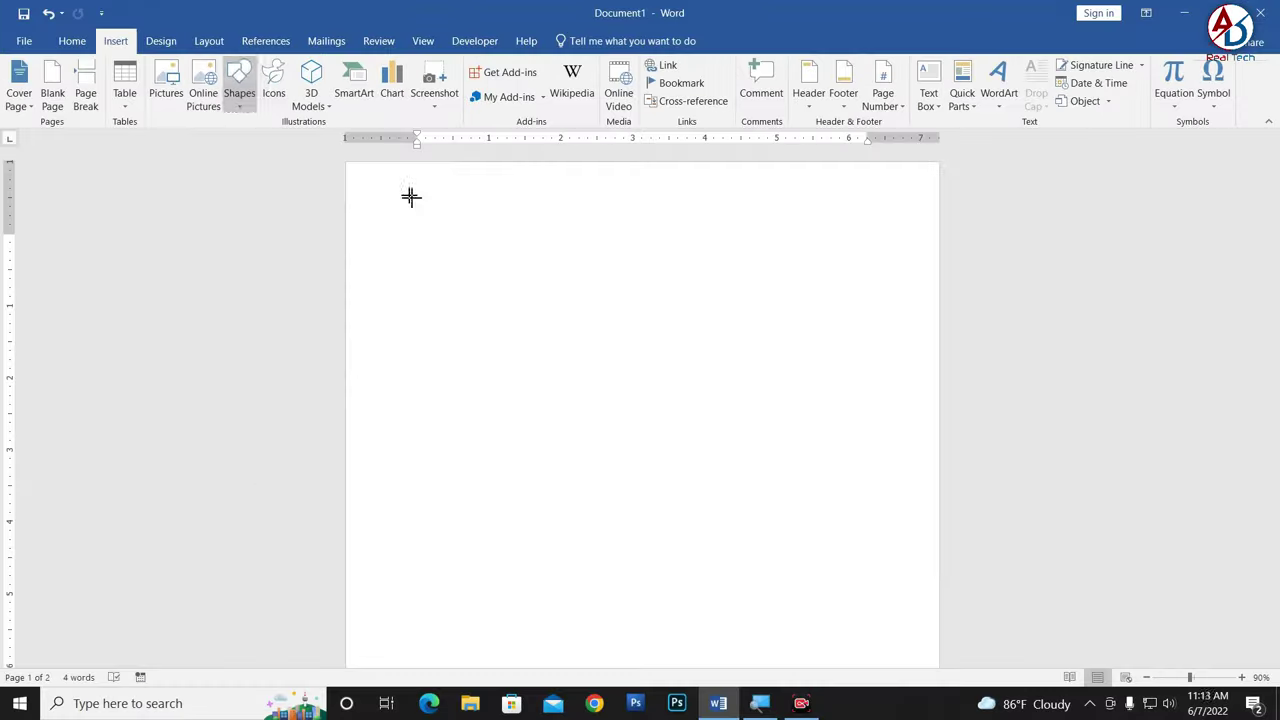
pyautogui.click(363, 175)
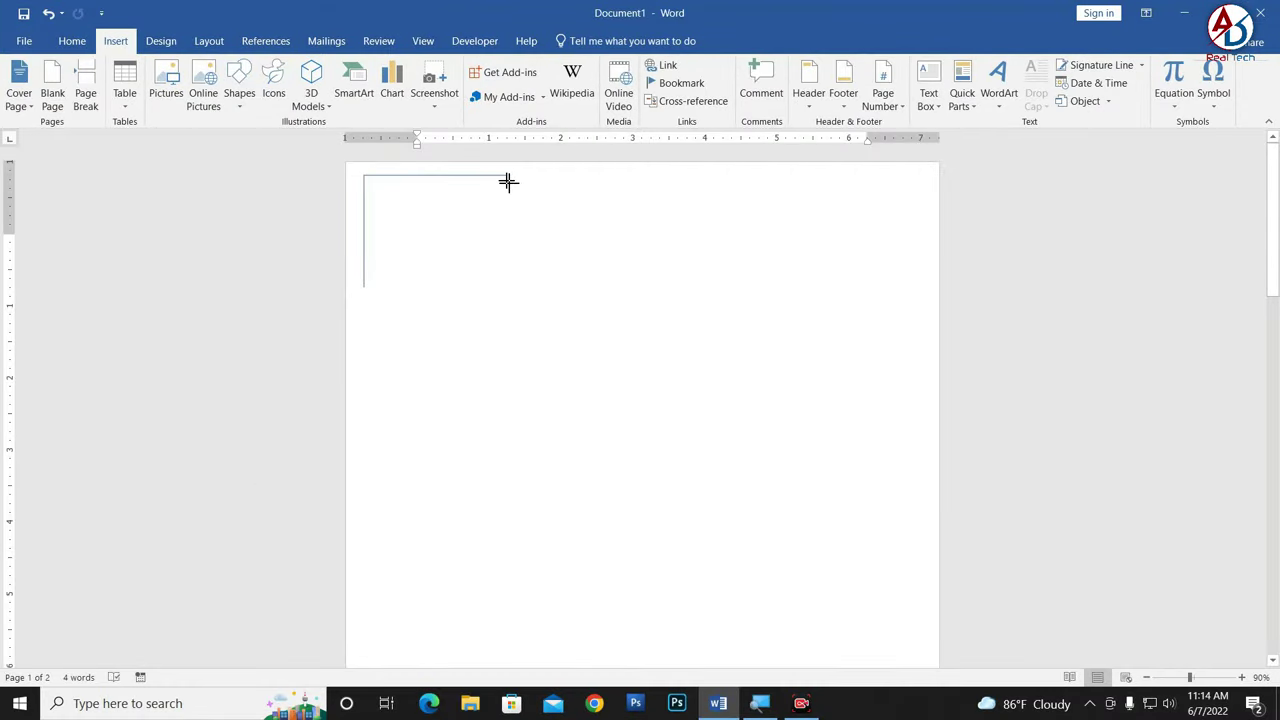
pyautogui.doubleClick(507, 177)
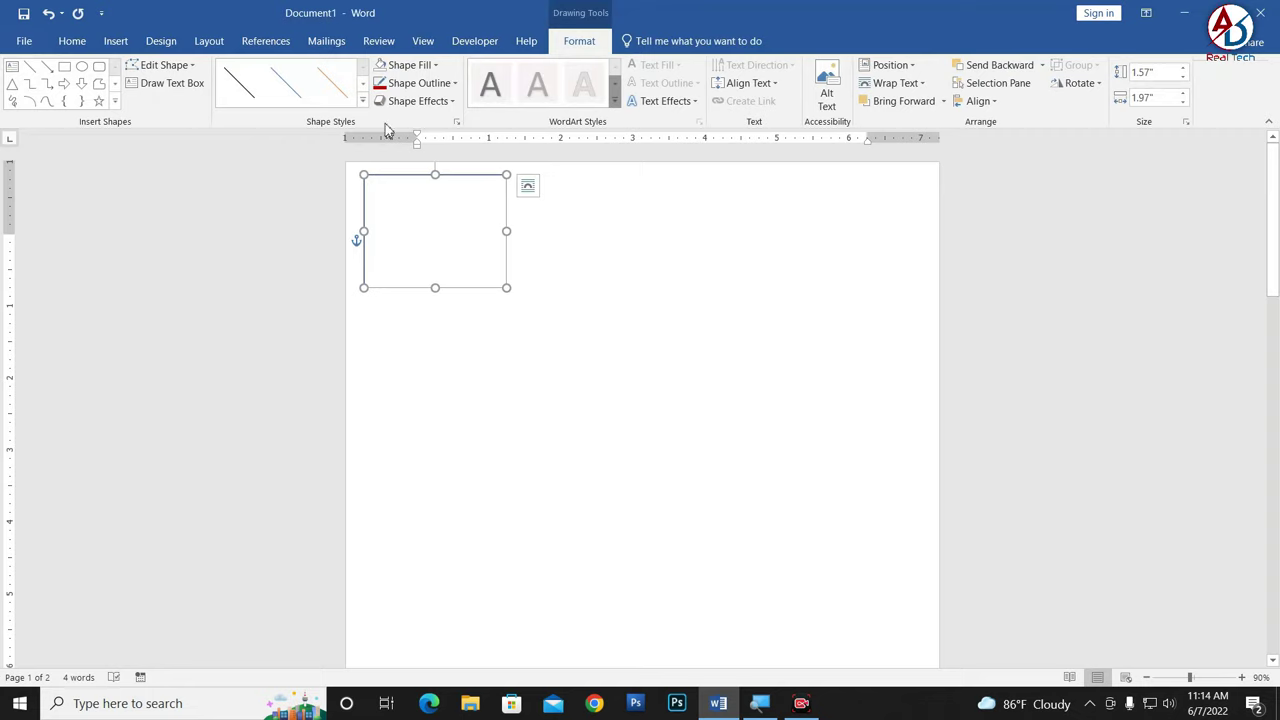
pyautogui.click(420, 83)
pyautogui.moveTo(413, 265)
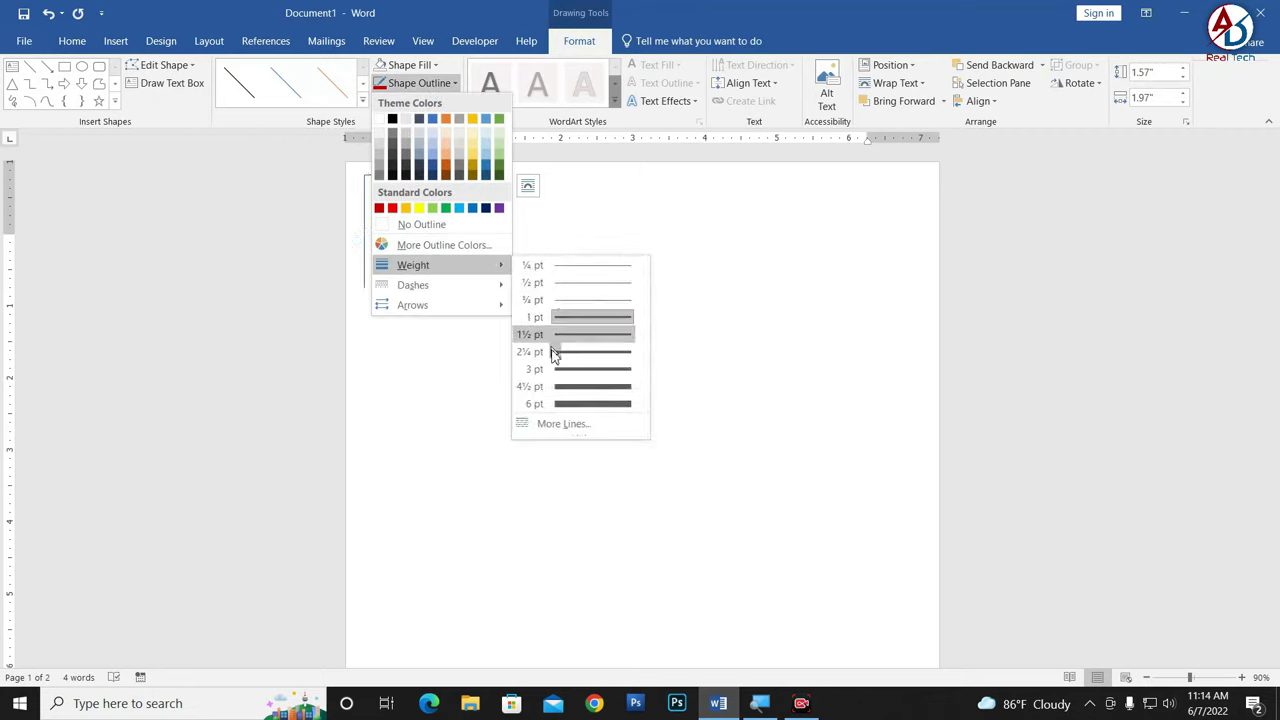
pyautogui.click(562, 370)
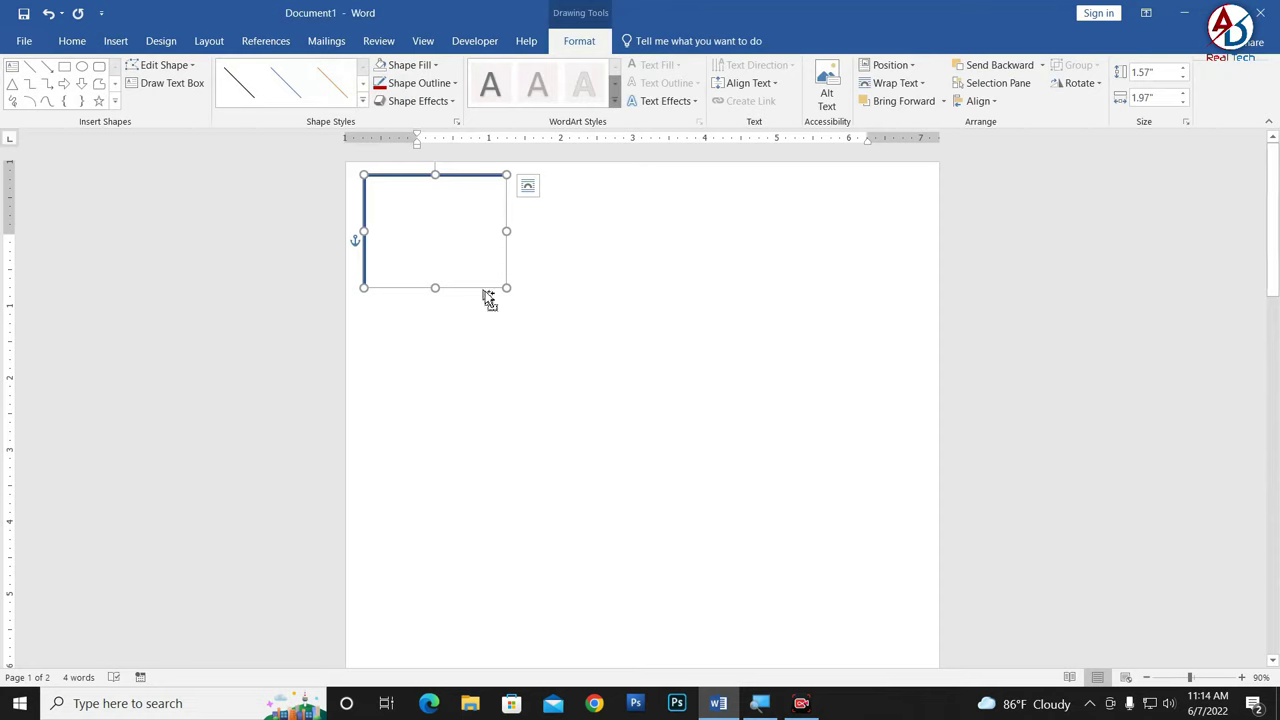
# Step: Duplicate the corner line with Ctrl+D and shrink the copy to nest inside the outer one
pyautogui.hotkey('ctrl', 'd')
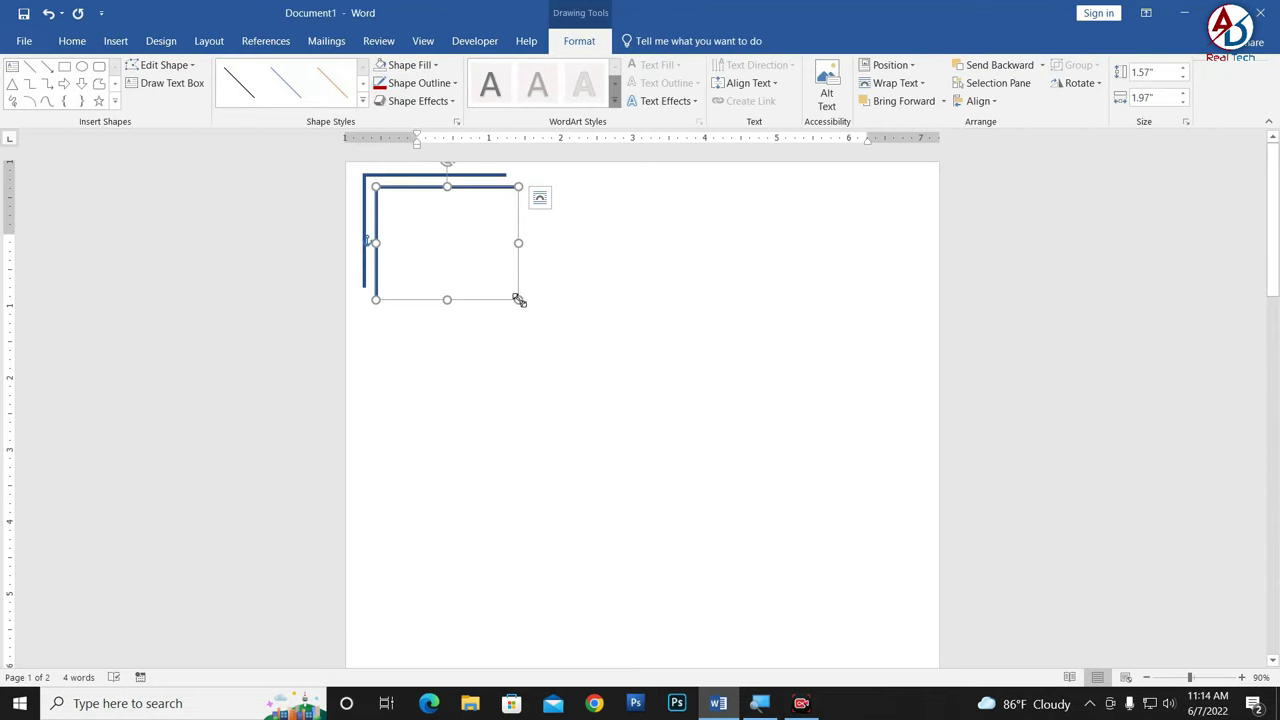
pyautogui.moveTo(518, 300); pyautogui.dragTo(467, 269)
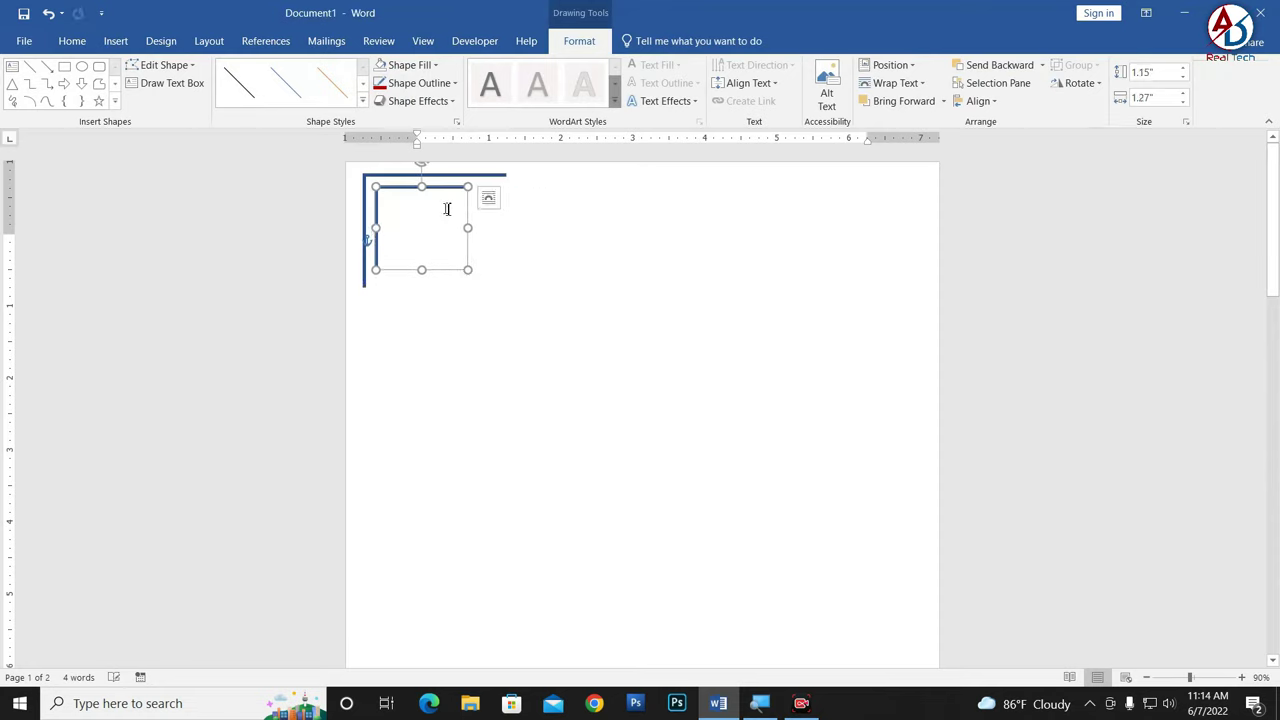
pyautogui.press('Escape')
pyautogui.scroll(-4, 537, 323)
pyautogui.scroll(3, 548, 325)
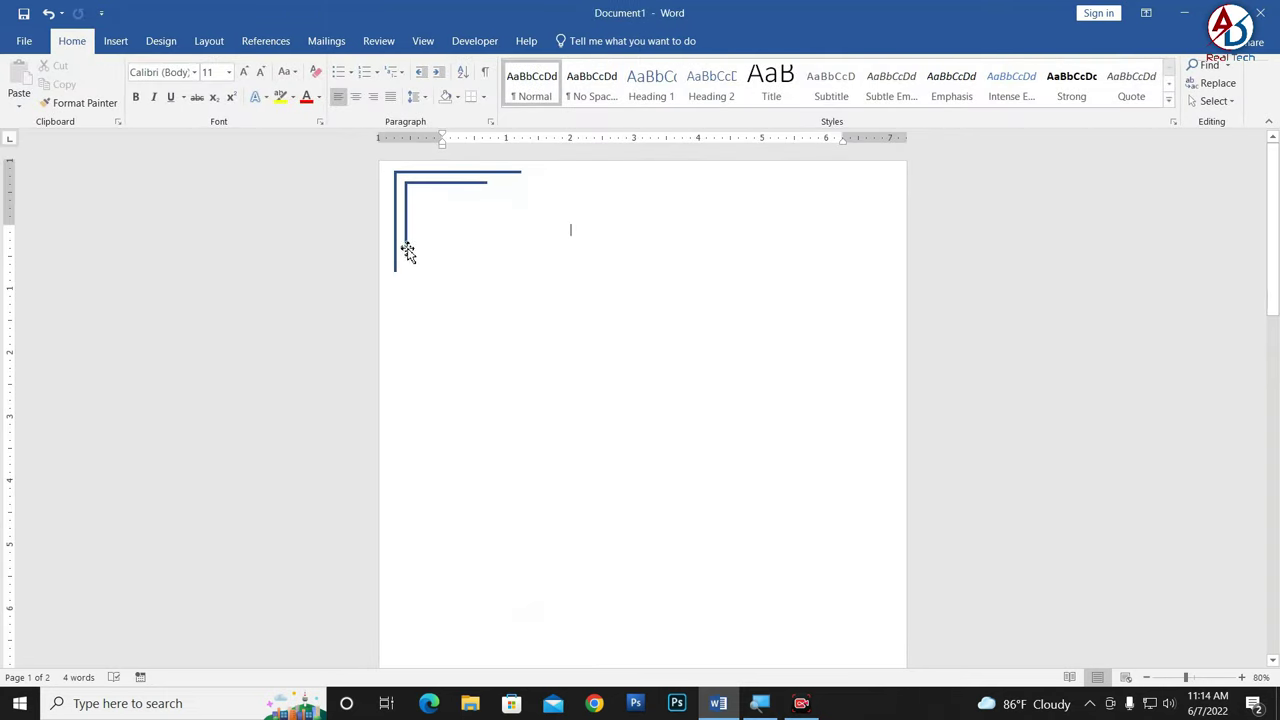
# Step: Group the outer and inner blue corner lines into one object
pyautogui.click(398, 253)
pyautogui.keyDown('shift'); pyautogui.click(410, 248); pyautogui.keyUp('shift')
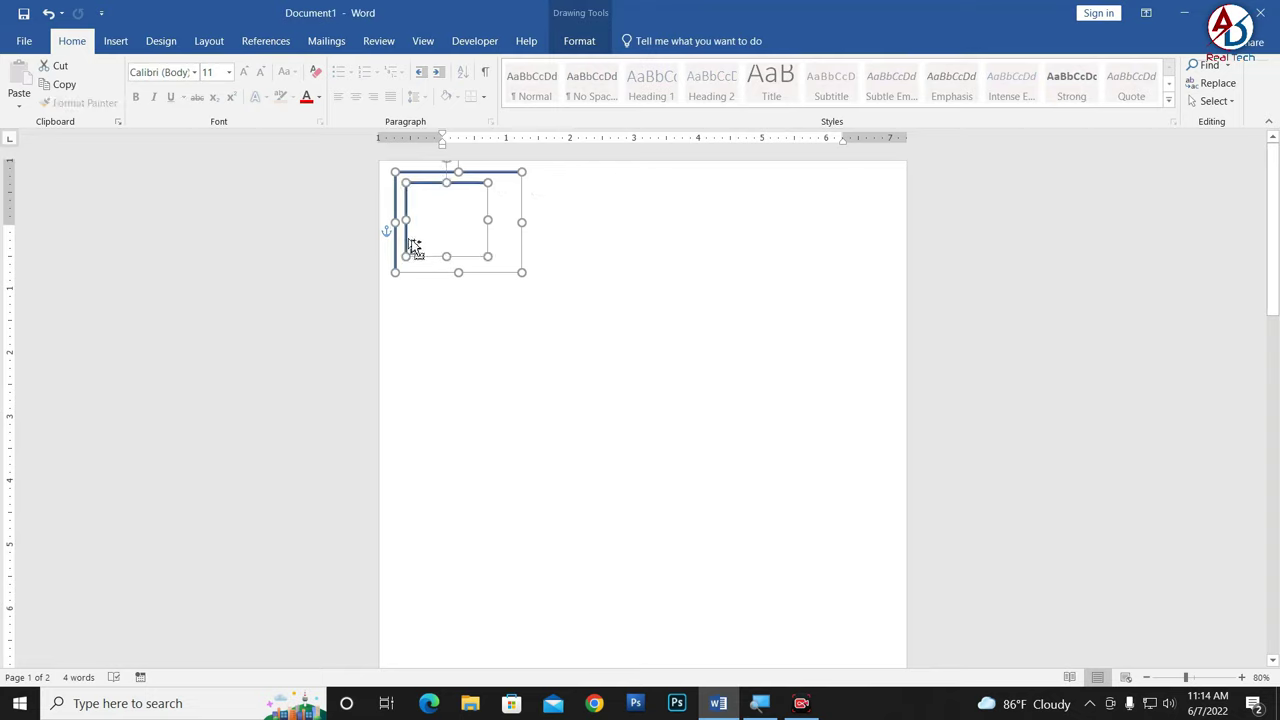
pyautogui.rightClick(469, 192)
pyautogui.moveTo(507, 282)
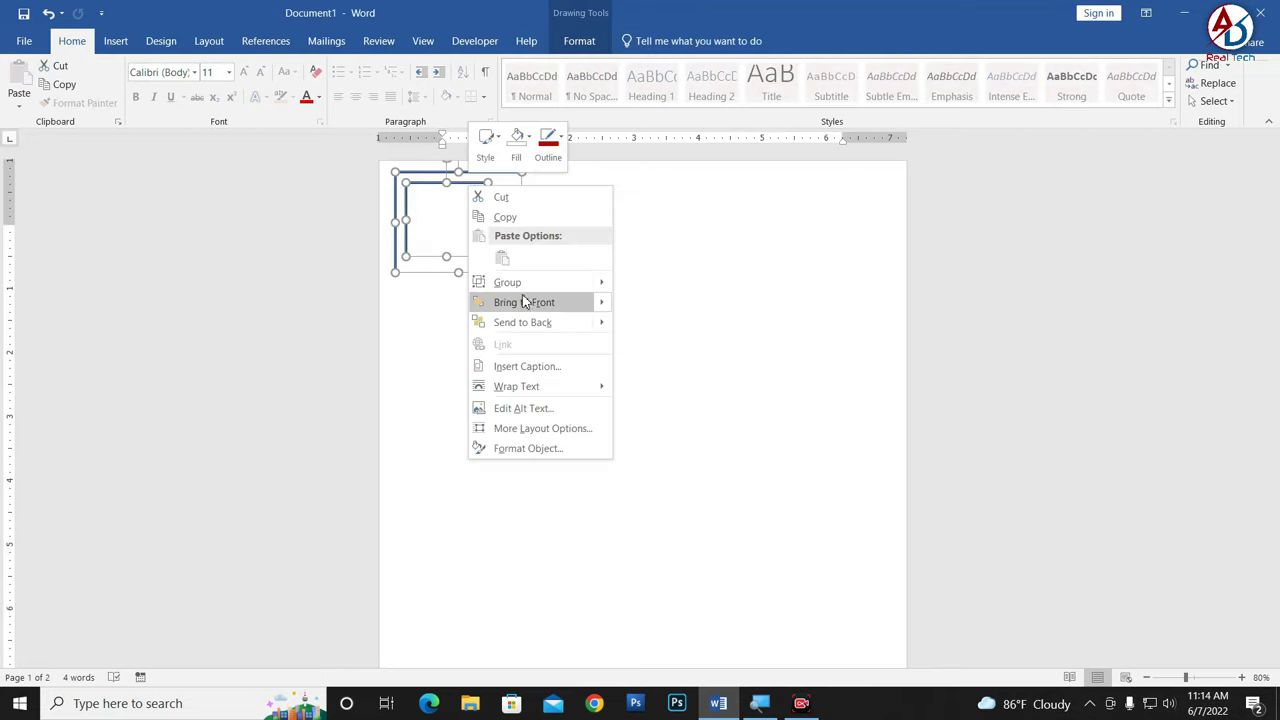
pyautogui.click(645, 284)
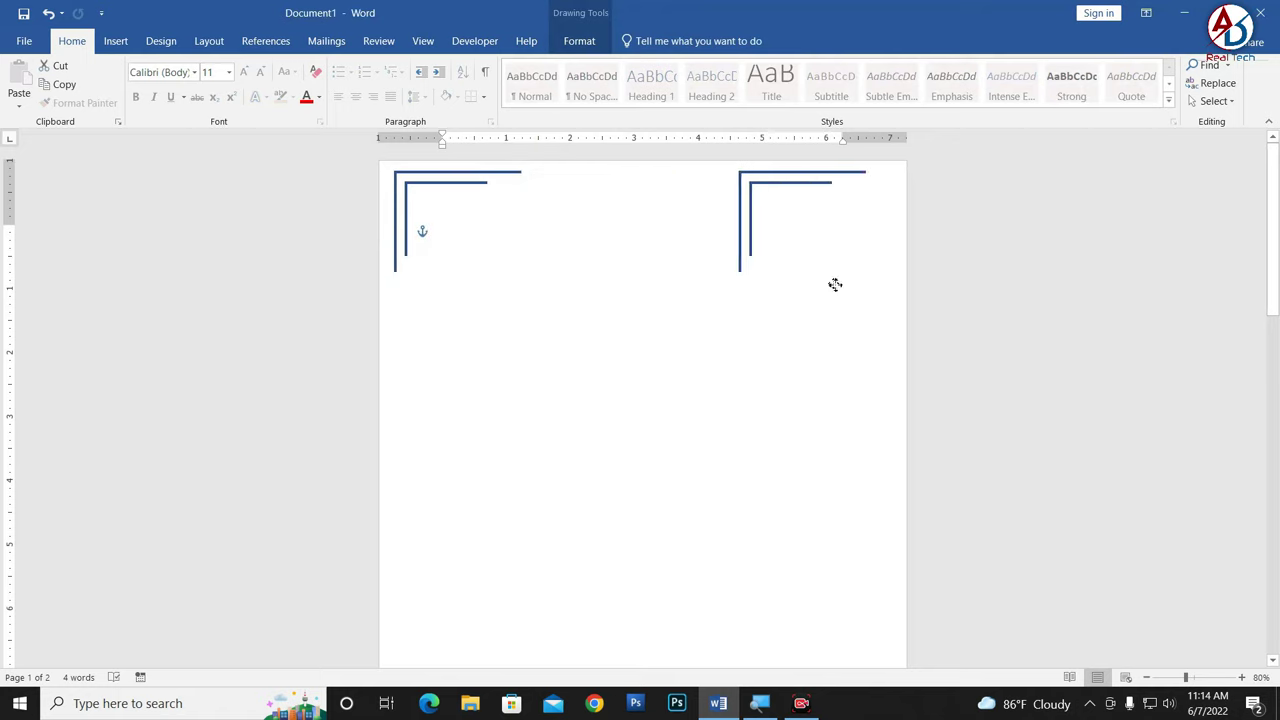
# Step: Copy the corner group to the top-right and flip it horizontally
pyautogui.moveTo(511, 288); pyautogui.dragTo(879, 289)
pyautogui.click(579, 41)
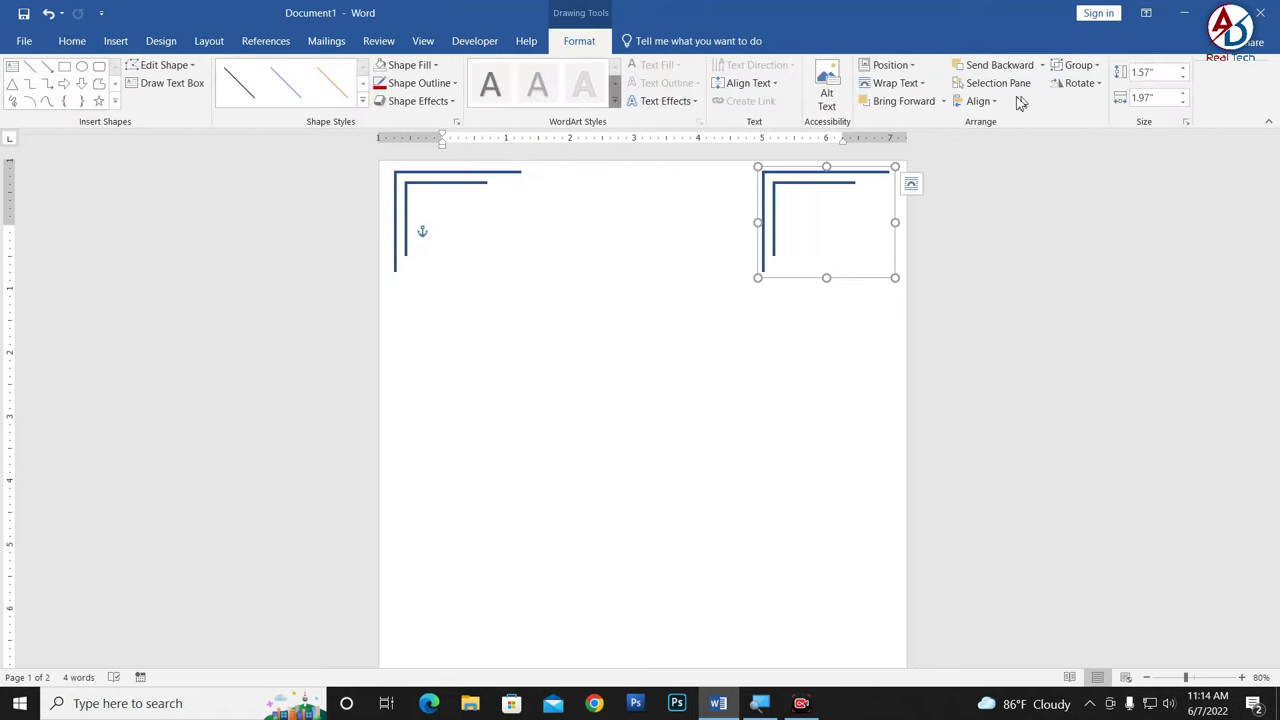
pyautogui.click(1078, 83)
pyautogui.click(1098, 162)
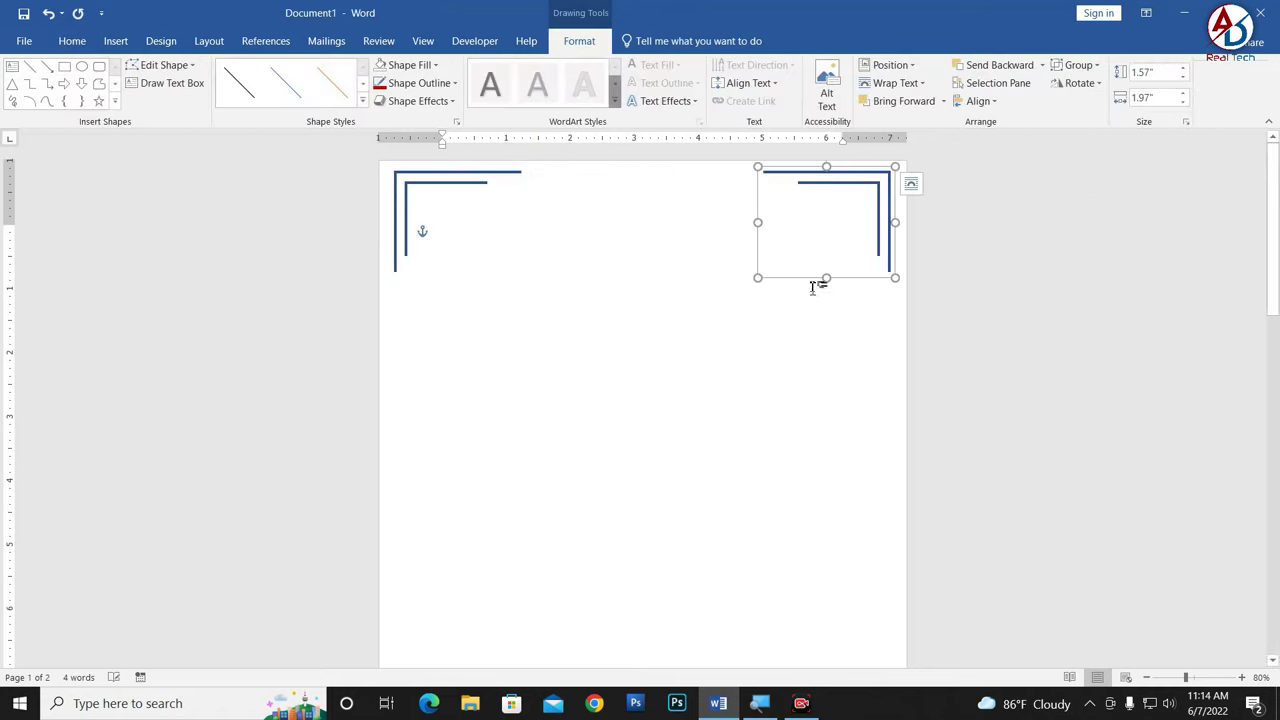
pyautogui.click(757, 367)
pyautogui.scroll(-2, 757, 367)
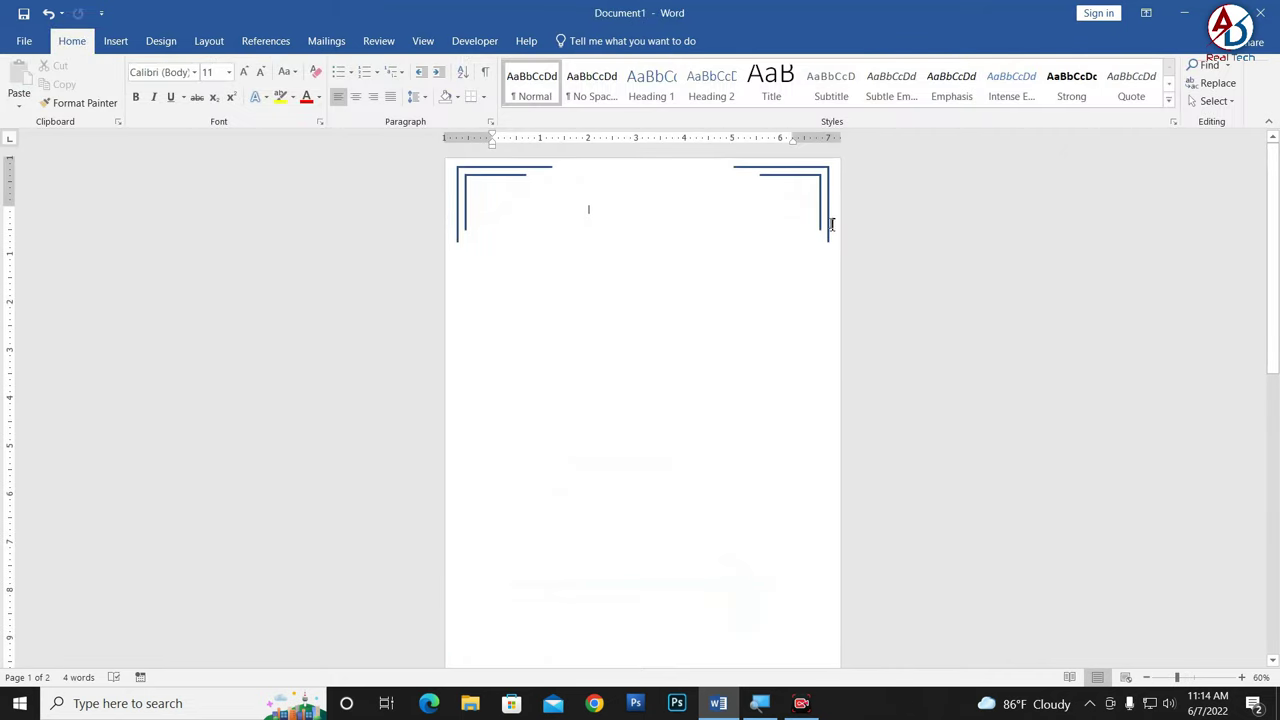
# Step: Copy corners to bottom-right flipped vertically and bottom-left flipped horizontally
pyautogui.click(831, 224)
pyautogui.moveTo(831, 228); pyautogui.dragTo(838, 563)
pyautogui.scroll(-3, 838, 563)
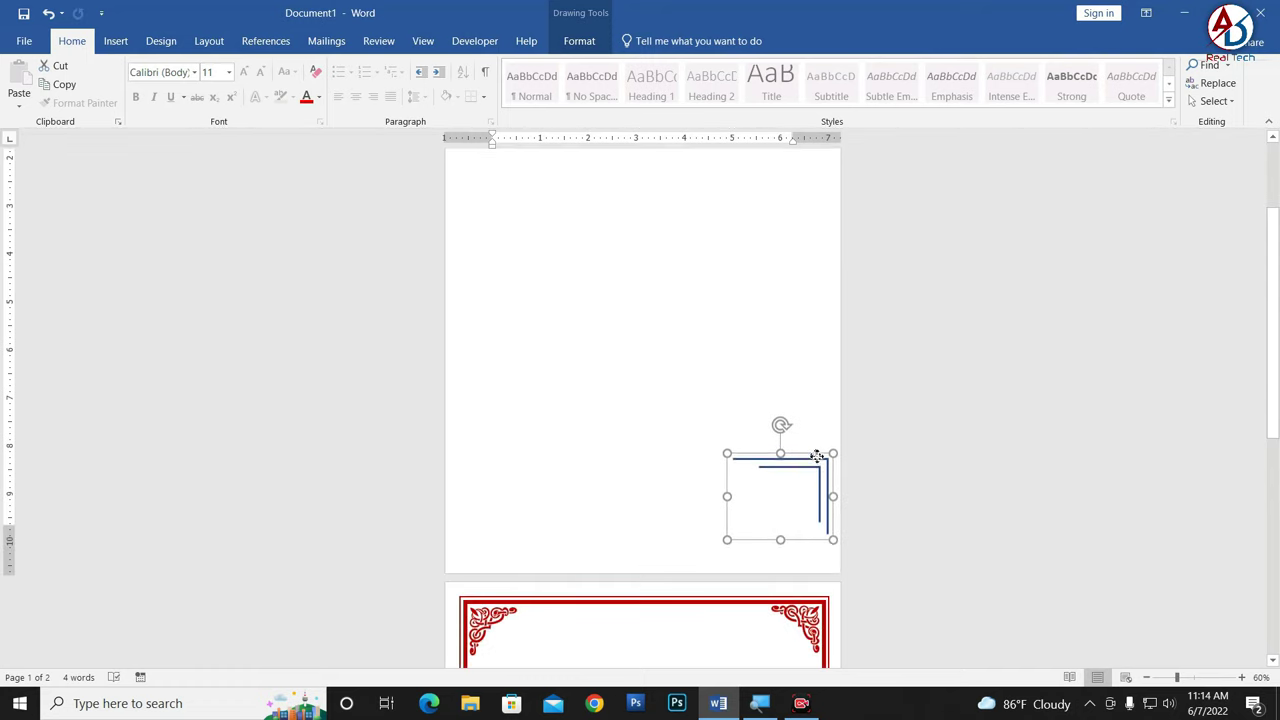
pyautogui.moveTo(817, 456); pyautogui.dragTo(820, 486)
pyautogui.click(579, 41)
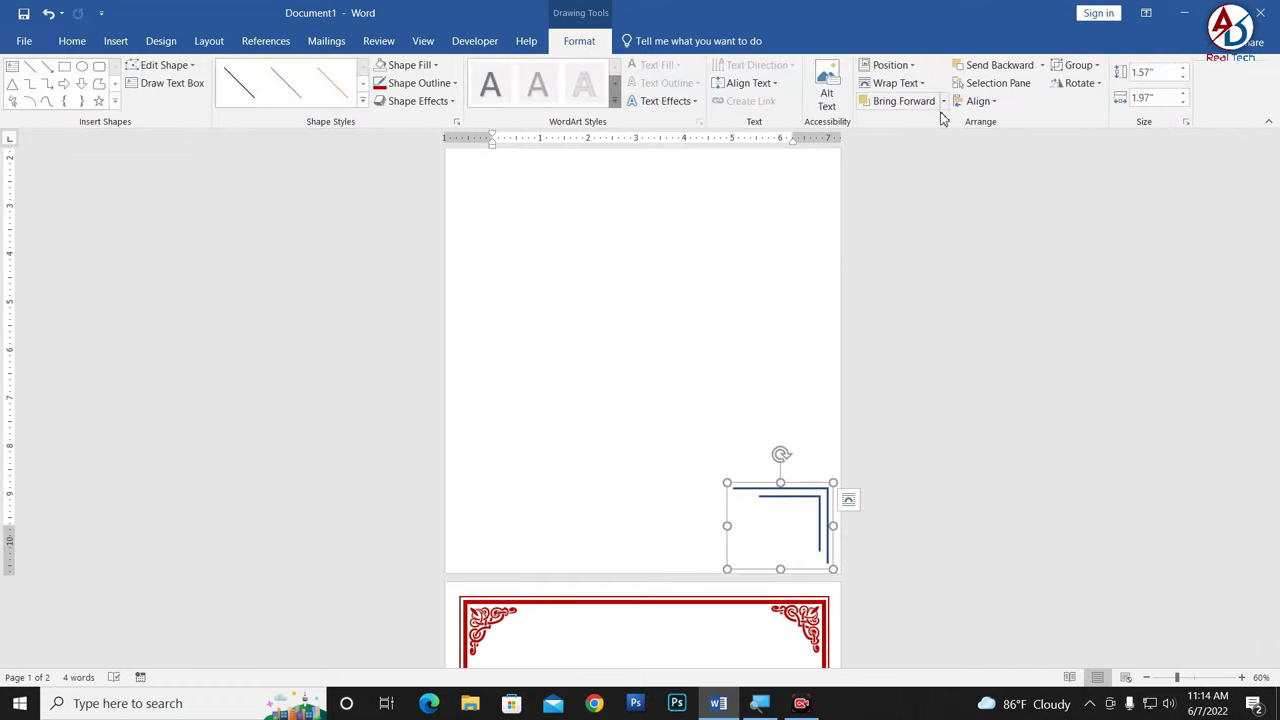
pyautogui.click(1077, 83)
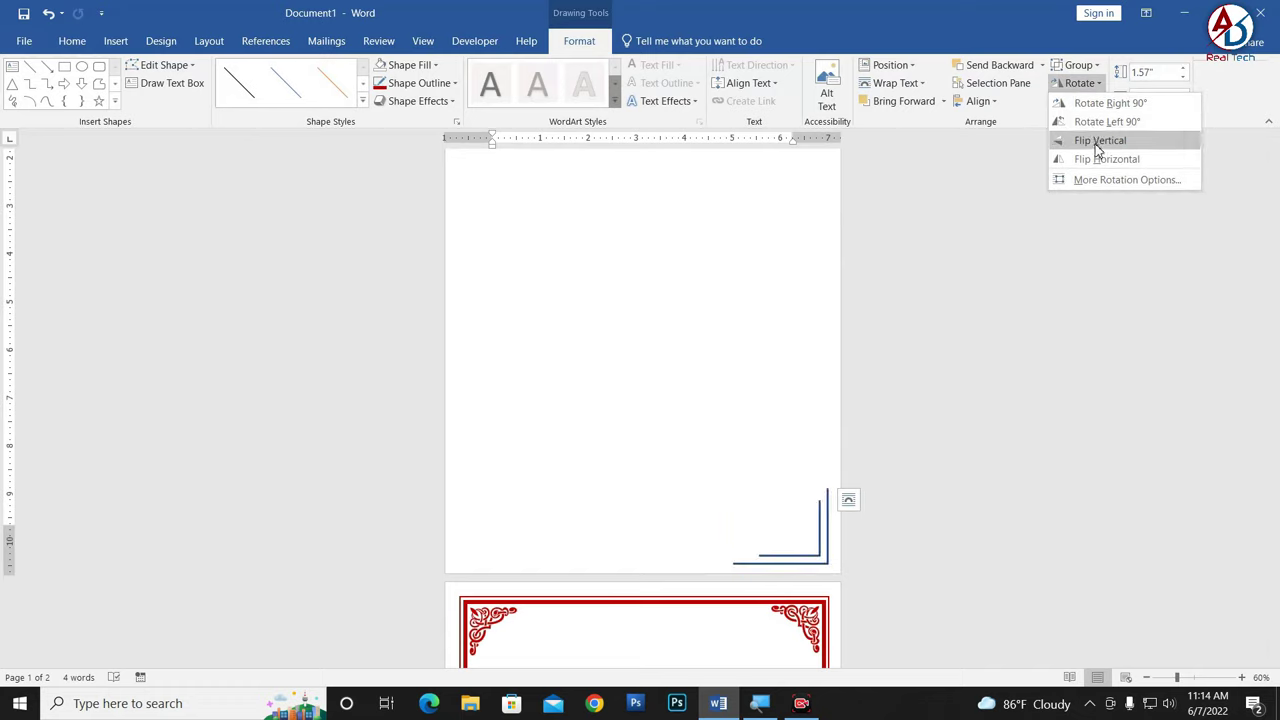
pyautogui.click(1097, 143)
pyautogui.moveTo(802, 490); pyautogui.dragTo(606, 489)
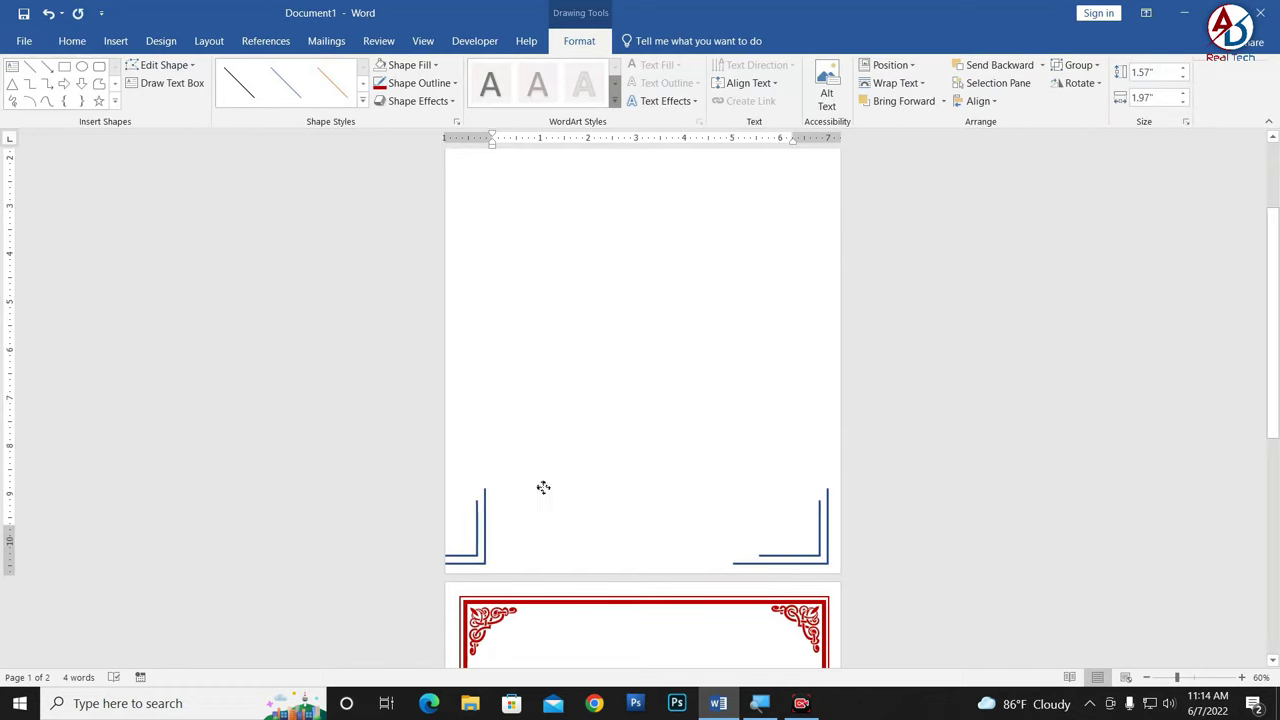
pyautogui.click(1093, 84)
pyautogui.click(1093, 160)
# Step: Add a Blank Page after the blue-cornered page 1, briefly opening and closing the Shapes gallery
pyautogui.click(700, 369)
pyautogui.scroll(-1, 709, 385)
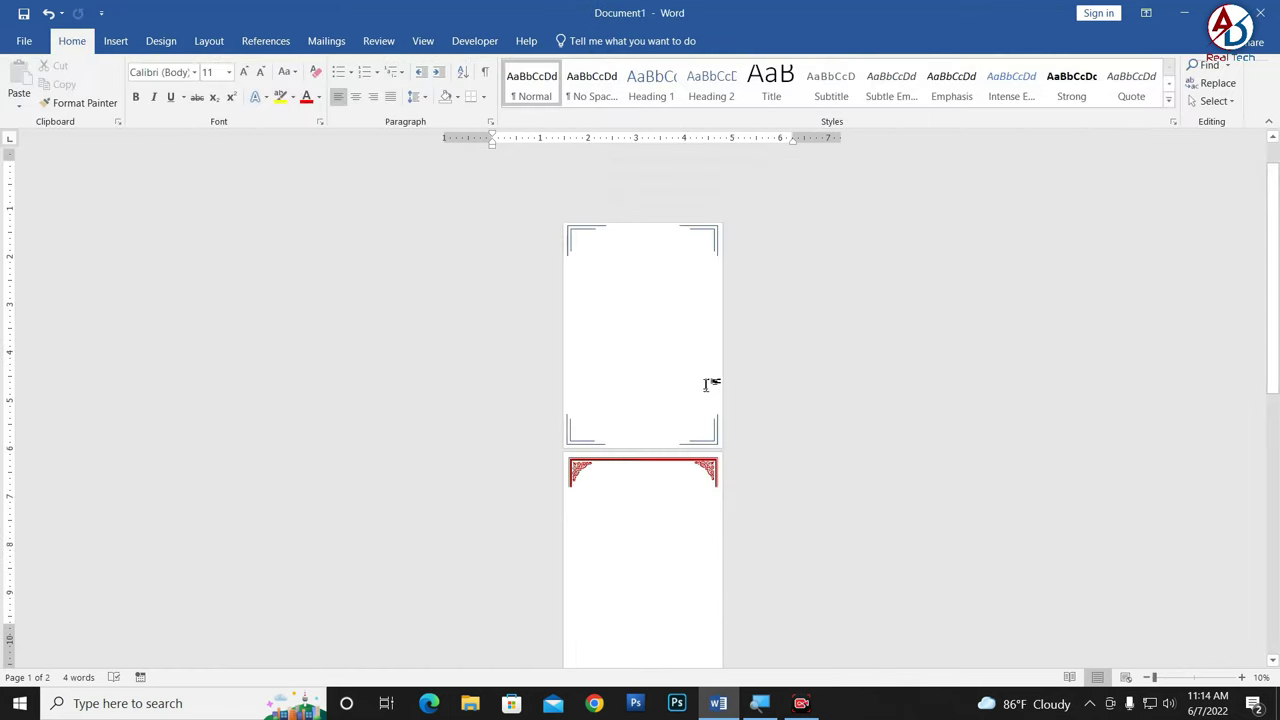
pyautogui.scroll(-2, 709, 390)
pyautogui.scroll(1, 714, 400)
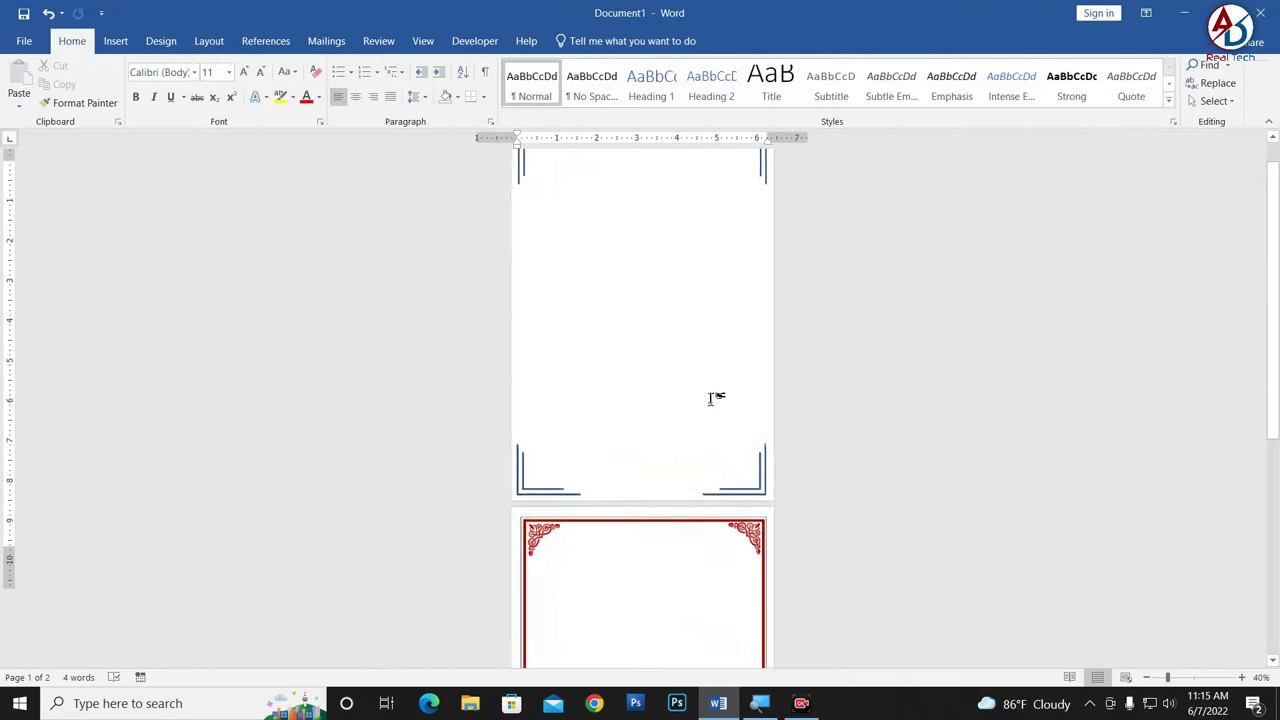
pyautogui.scroll(2, 700, 380)
pyautogui.keyDown('ctrl'); pyautogui.scroll(2, 776, 372); pyautogui.keyUp('ctrl')
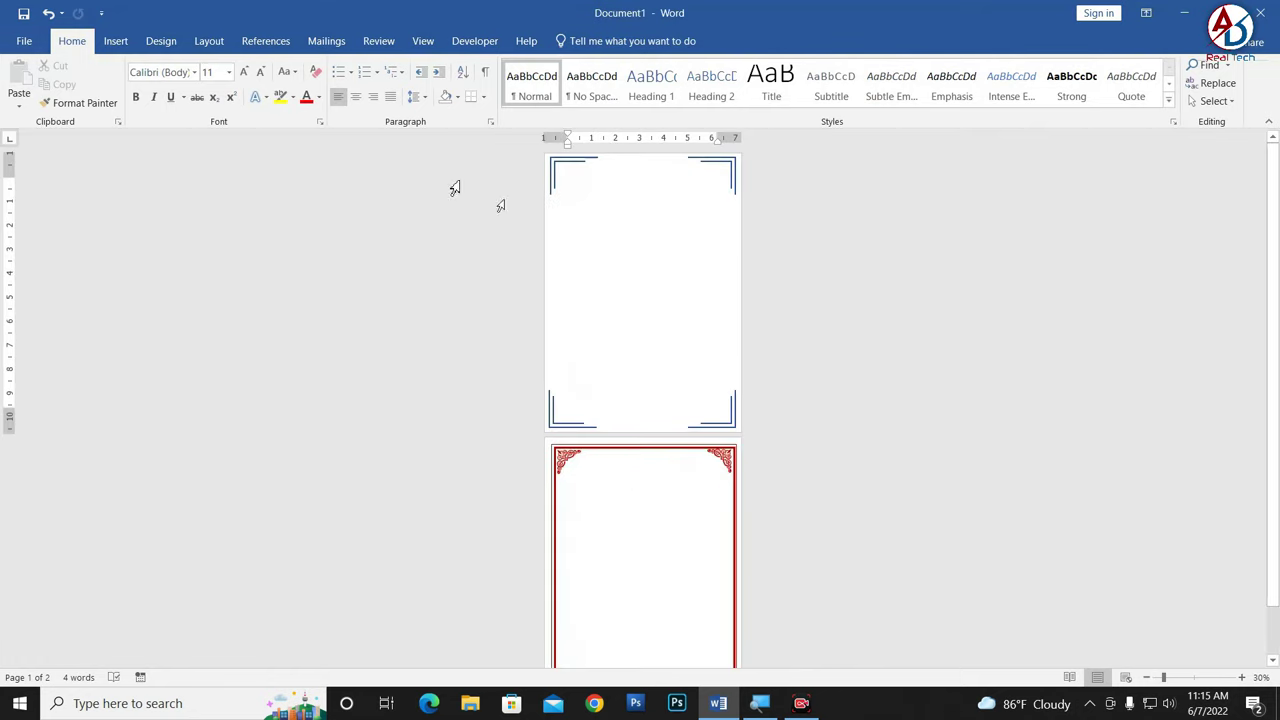
pyautogui.click(115, 41)
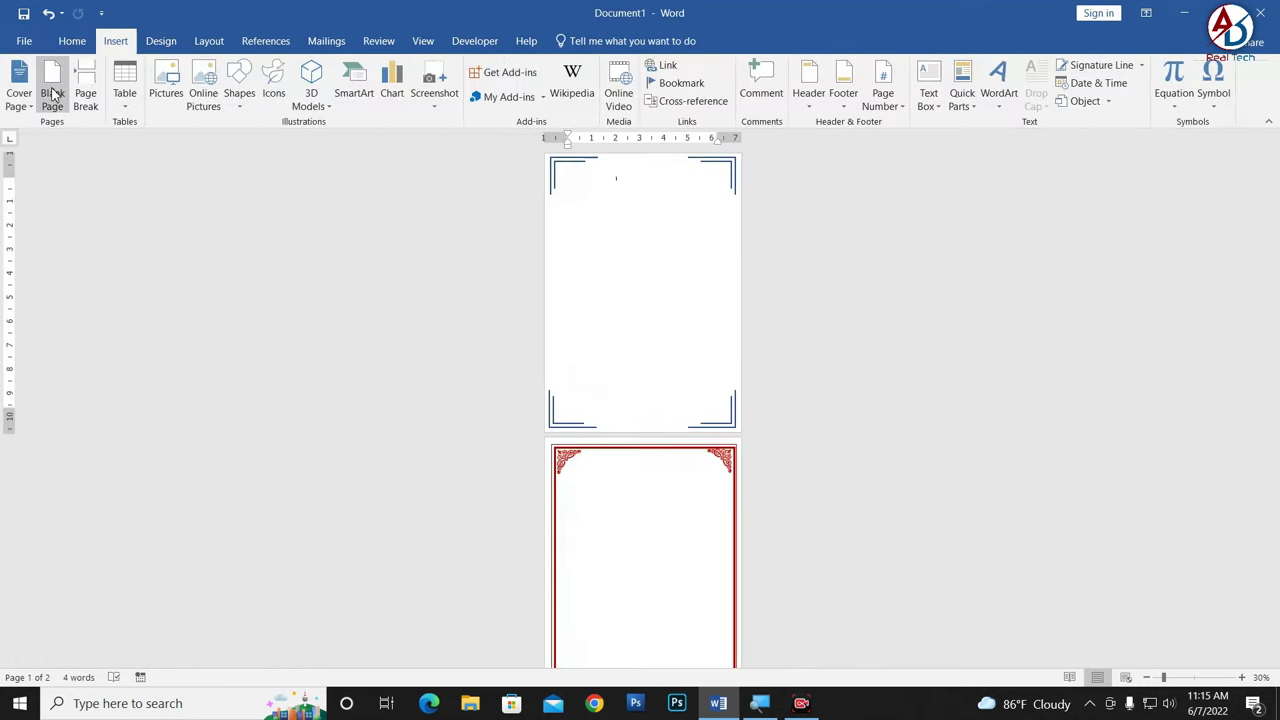
pyautogui.click(86, 90)
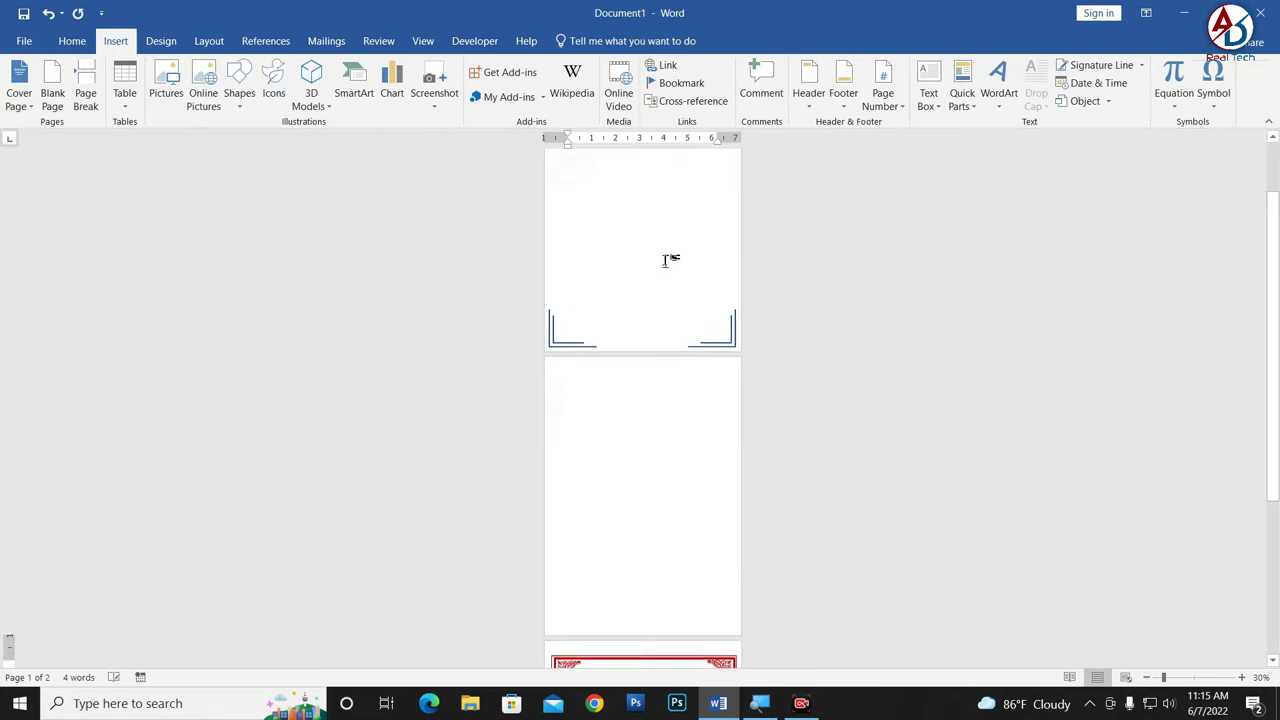
pyautogui.scroll(2, 694, 445)
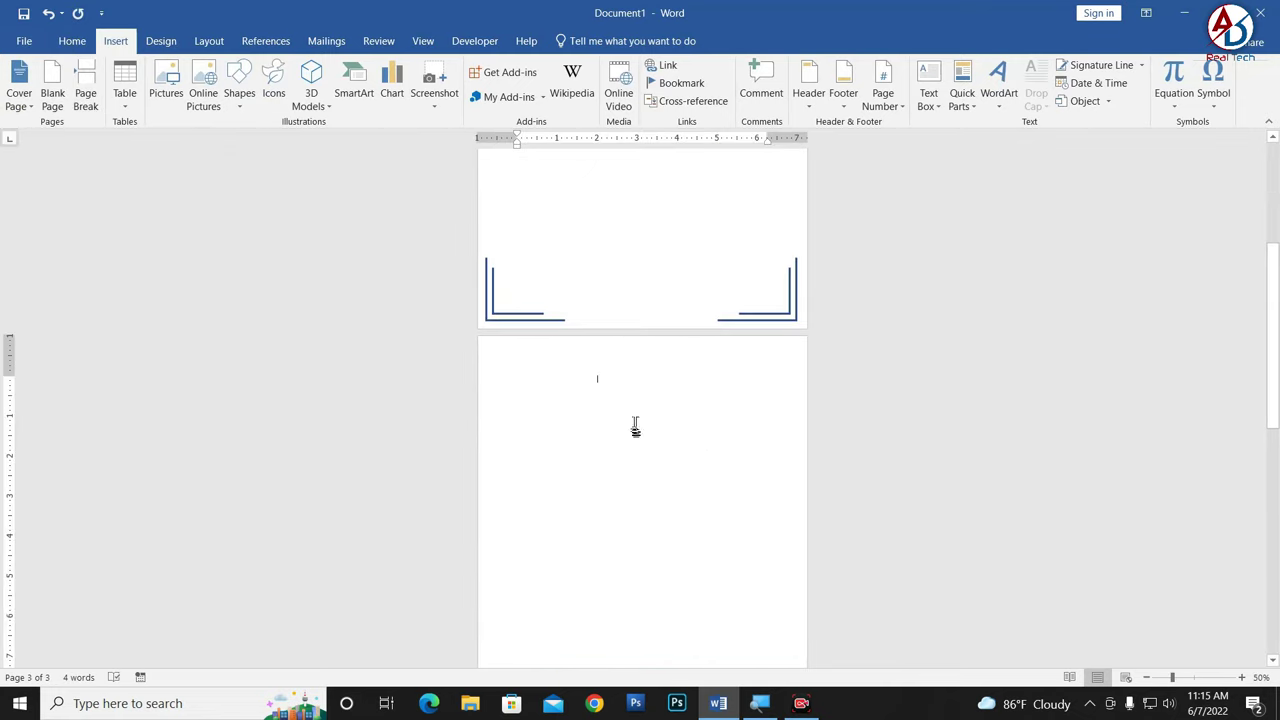
pyautogui.click(239, 95)
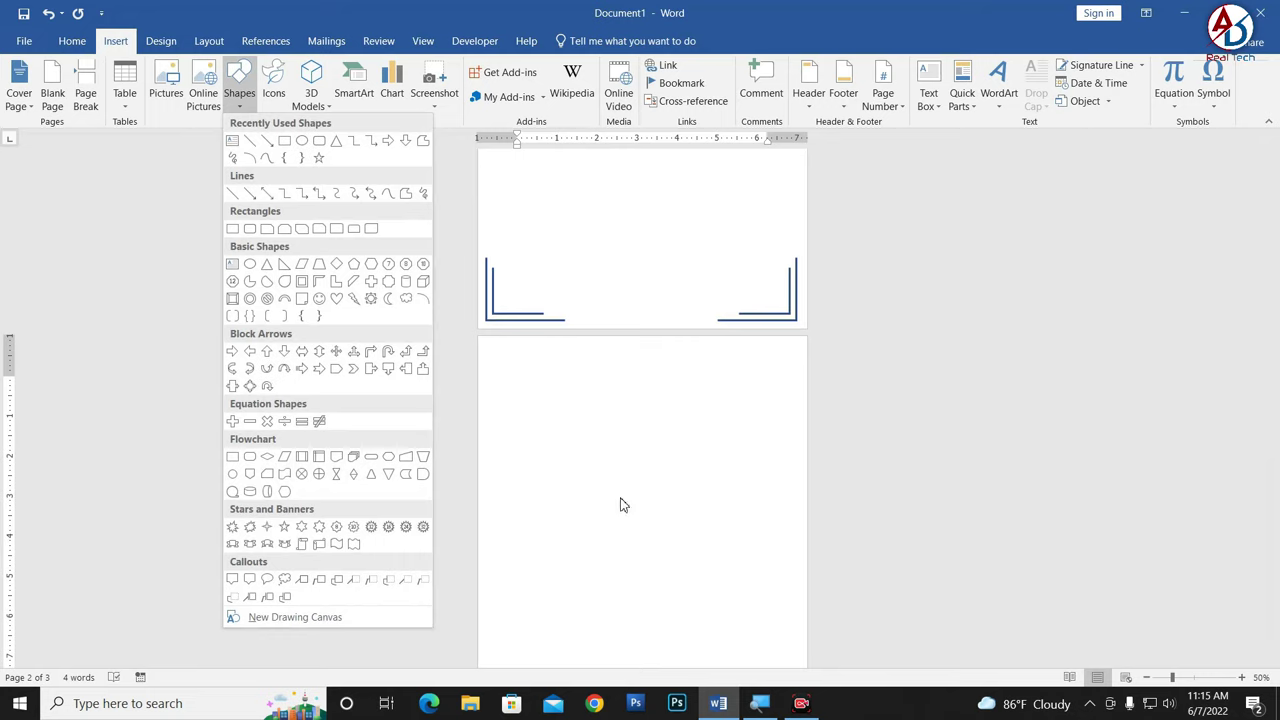
pyautogui.click(692, 492)
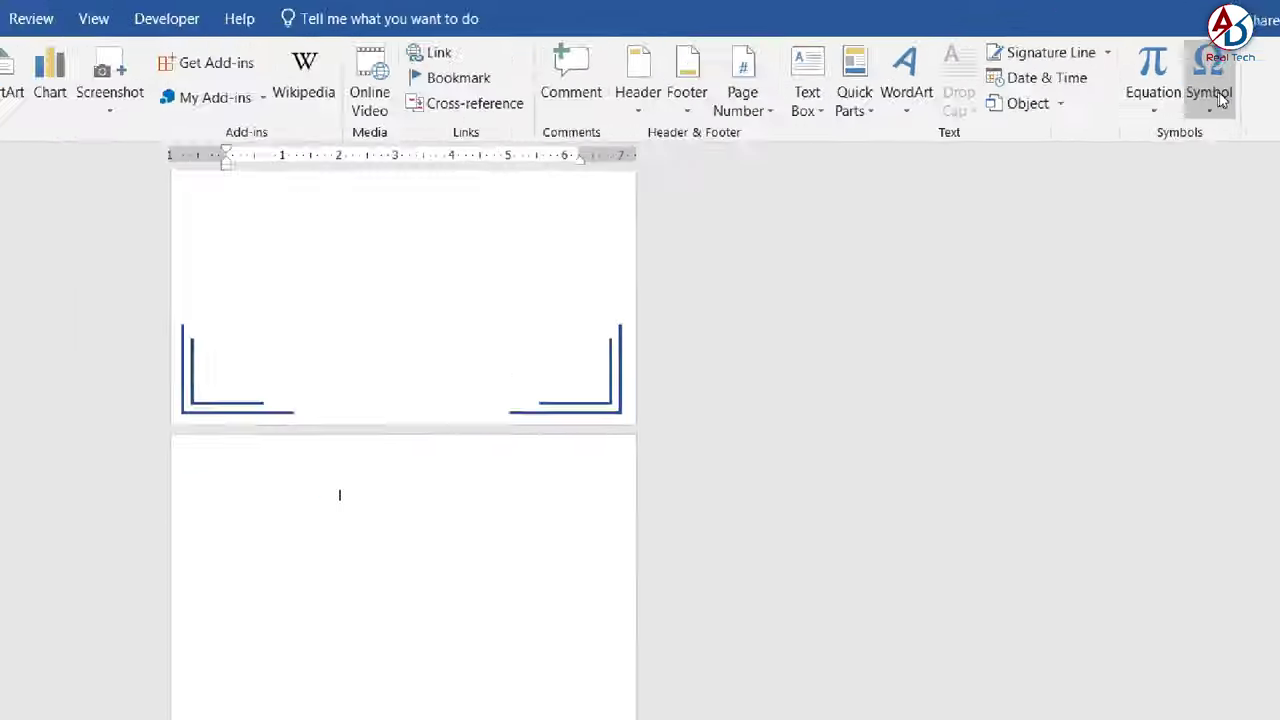
# Step: Insert the heart ornament symbol from the 07Akruti Image font onto page 2
pyautogui.click(1214, 95)
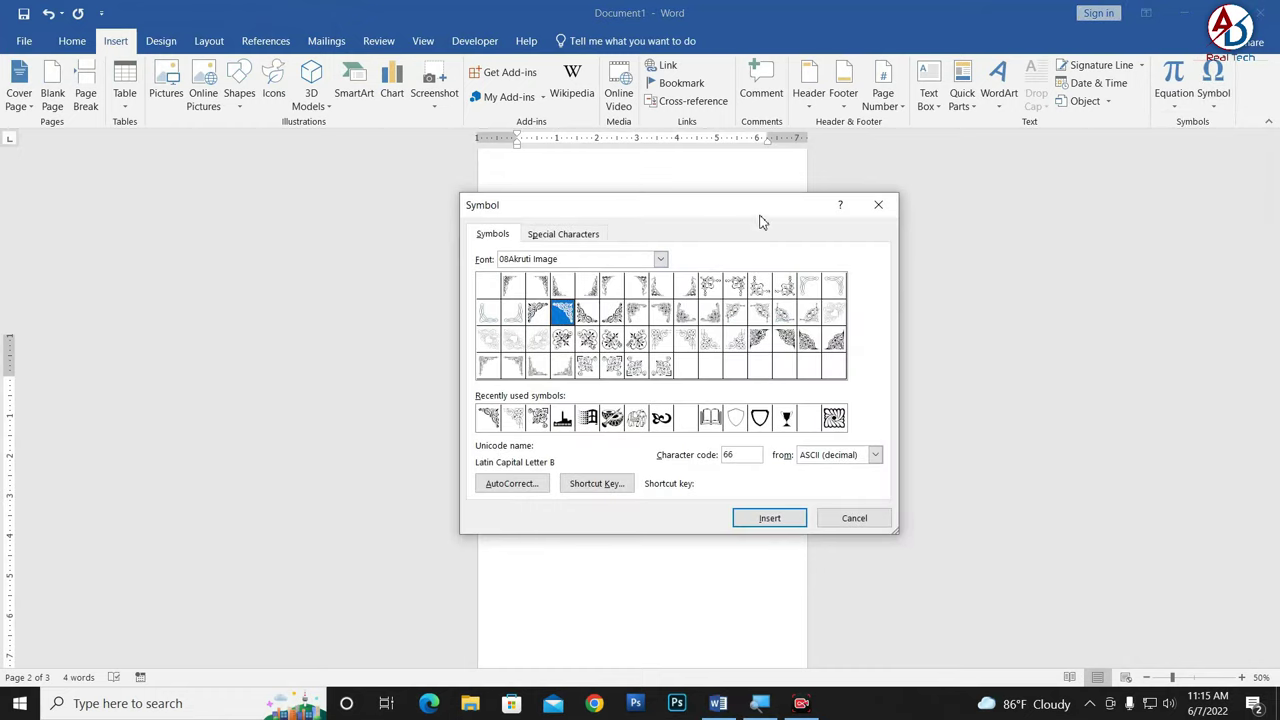
pyautogui.doubleClick(755, 205)
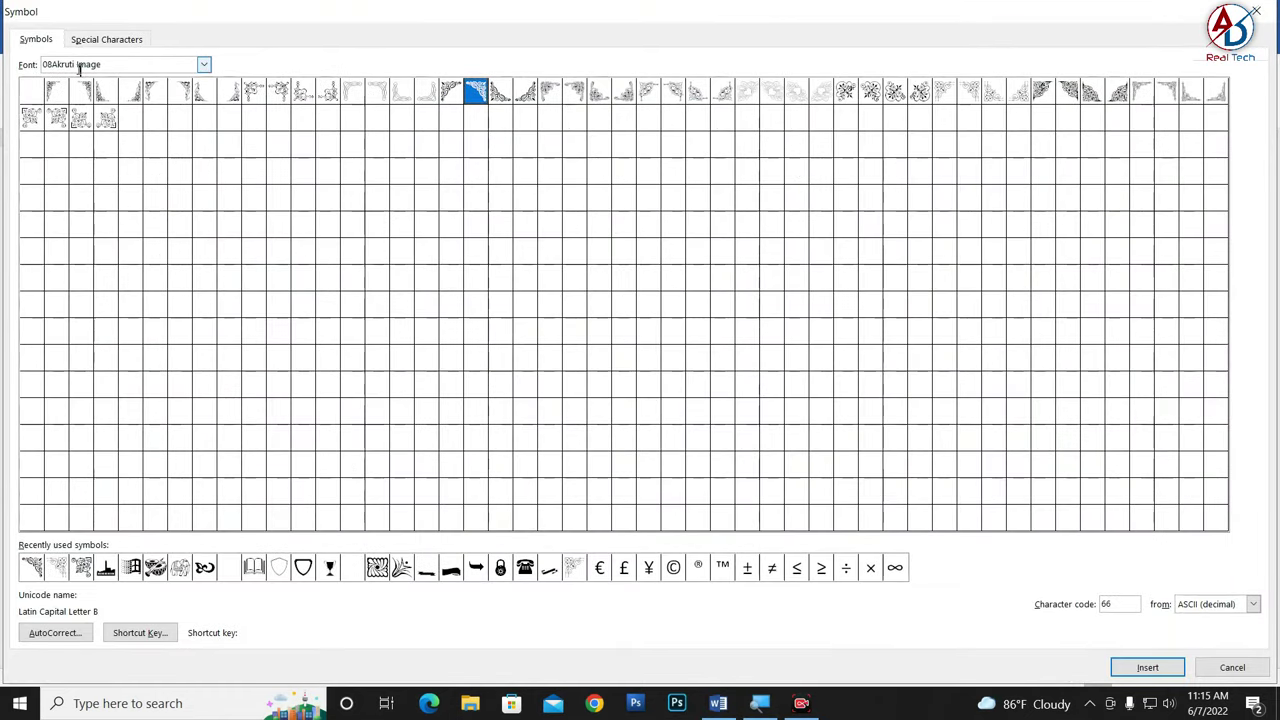
pyautogui.click(204, 66)
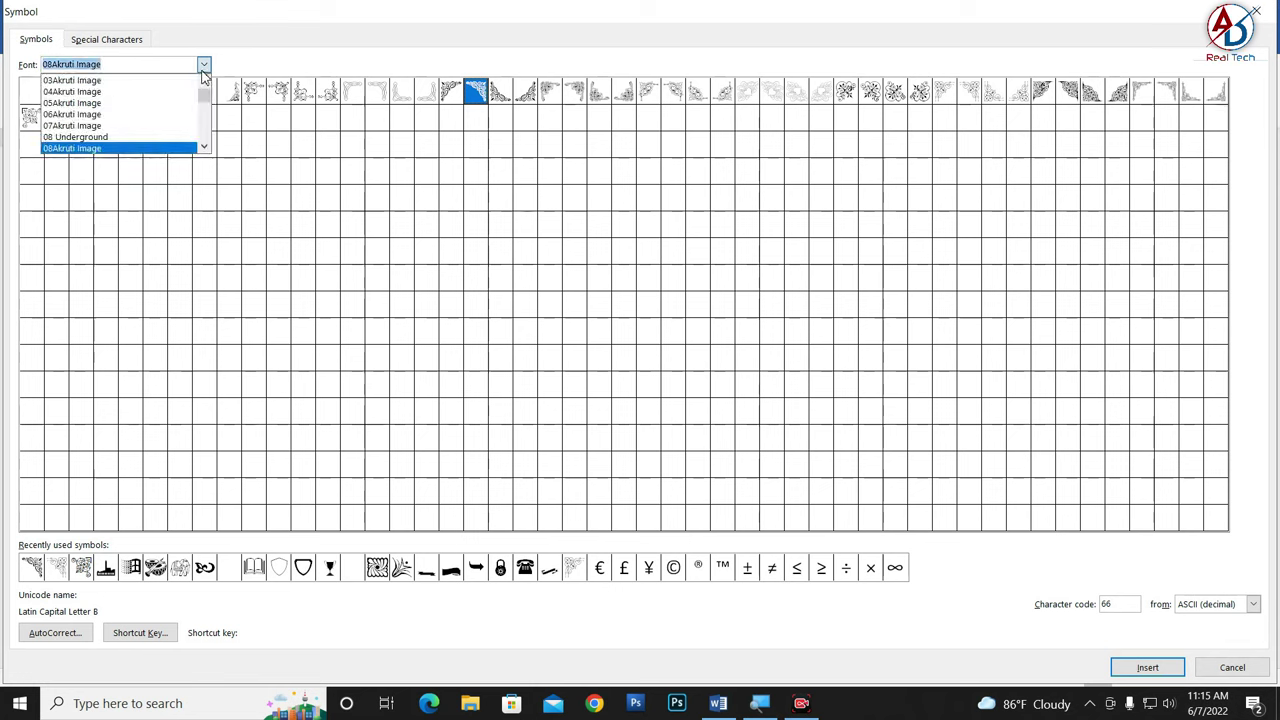
pyautogui.click(140, 133)
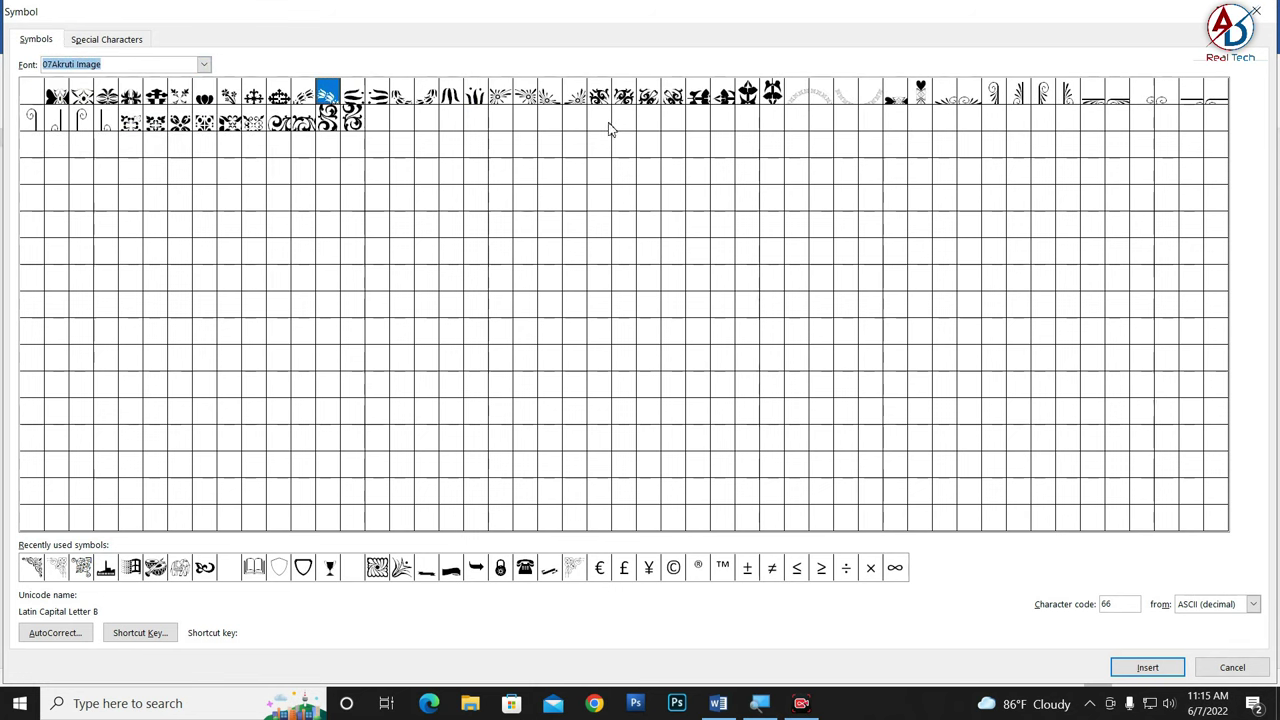
pyautogui.click(918, 100)
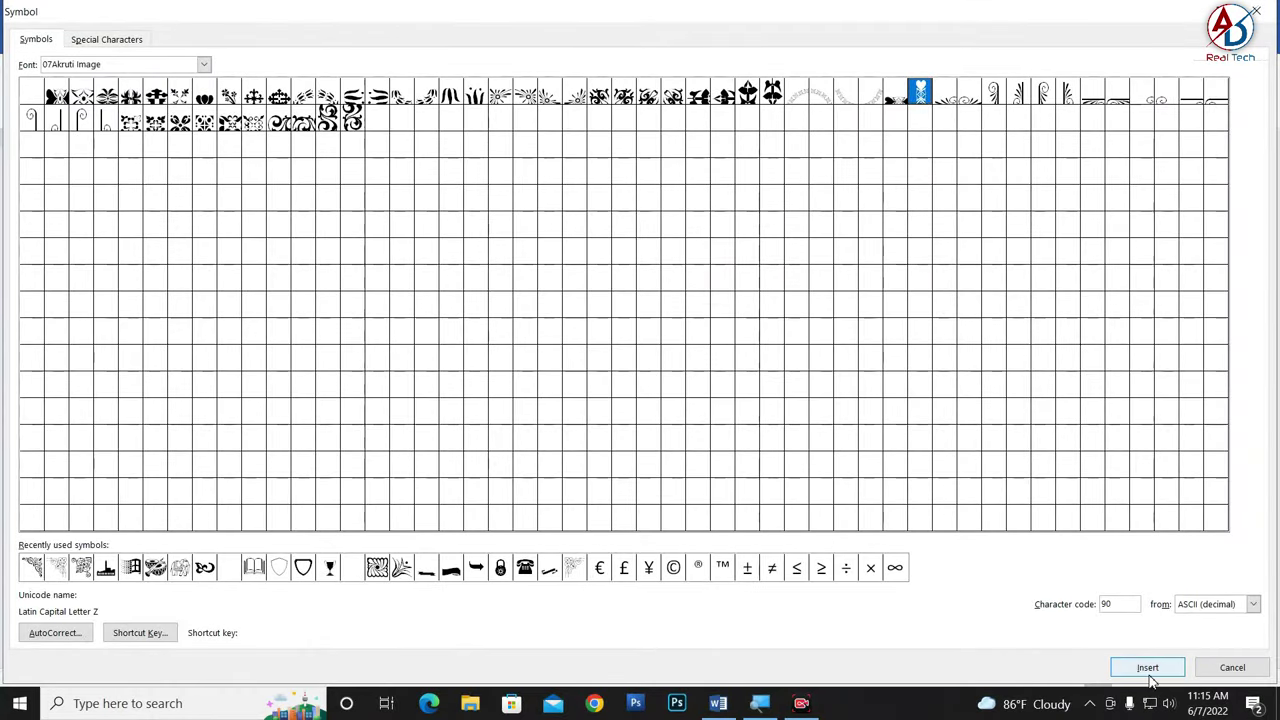
pyautogui.click(1150, 672)
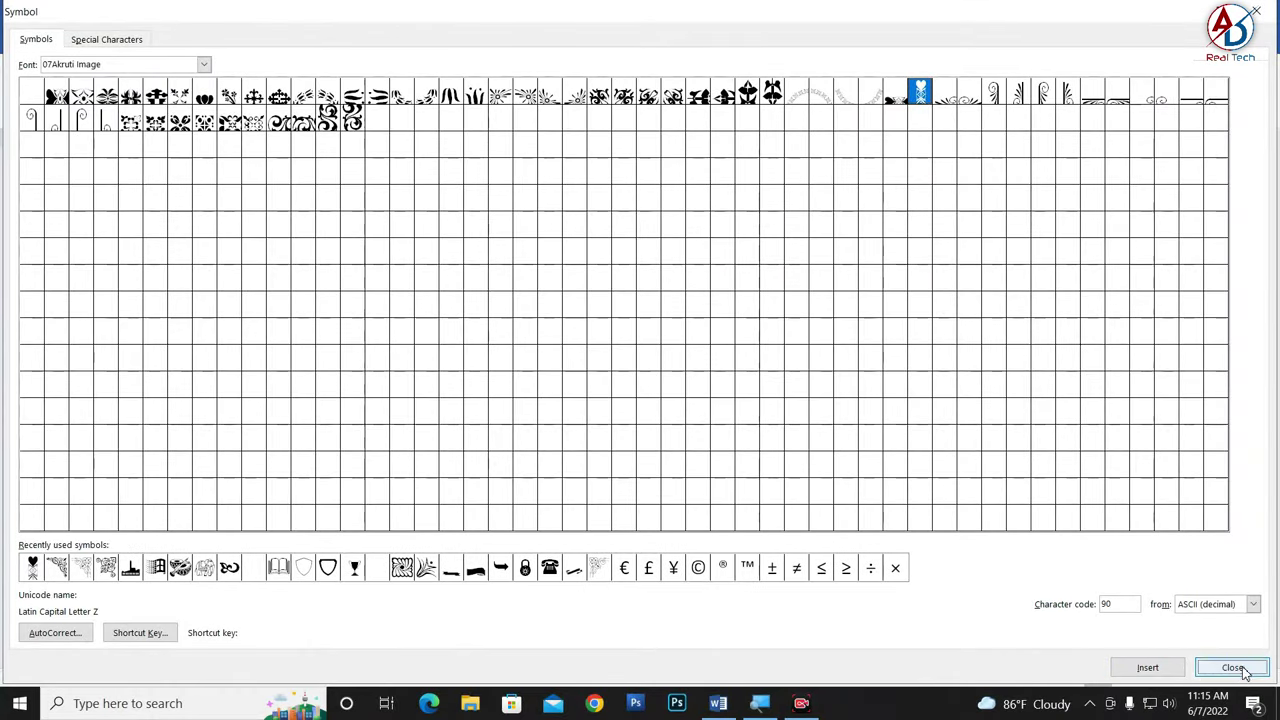
pyautogui.click(1232, 668)
pyautogui.scroll(3, 627, 442)
pyautogui.scroll(-2, 610, 500)
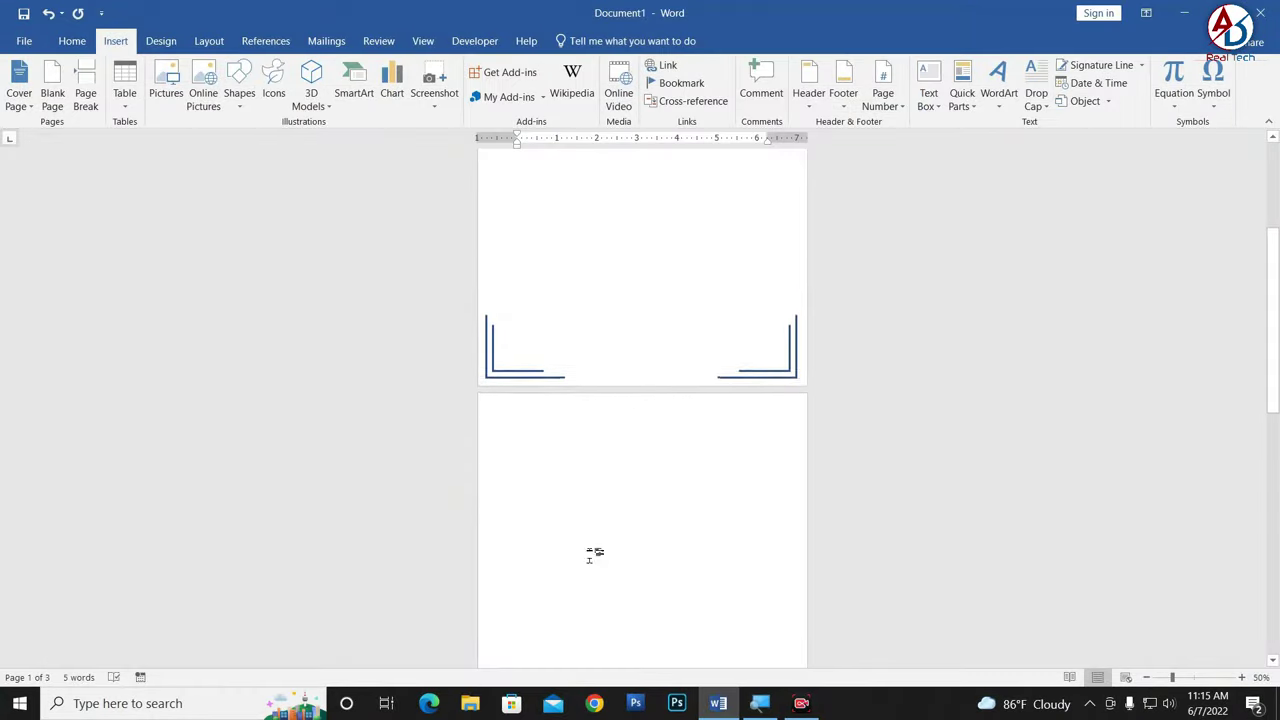
pyautogui.scroll(2, 588, 540)
pyautogui.scroll(3, 585, 515)
pyautogui.scroll(-1, 586, 509)
pyautogui.scroll(-3, 586, 509)
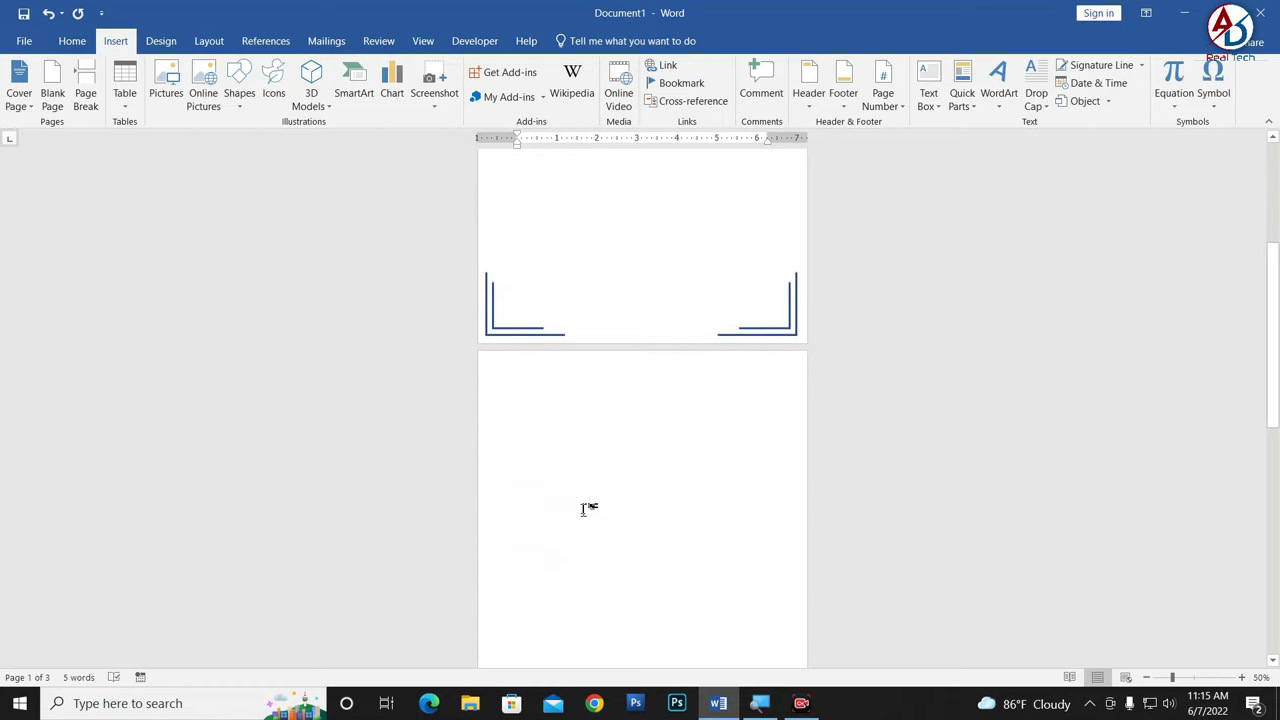
pyautogui.scroll(-3, 586, 514)
pyautogui.scroll(-2, 580, 514)
pyautogui.scroll(-2, 580, 514)
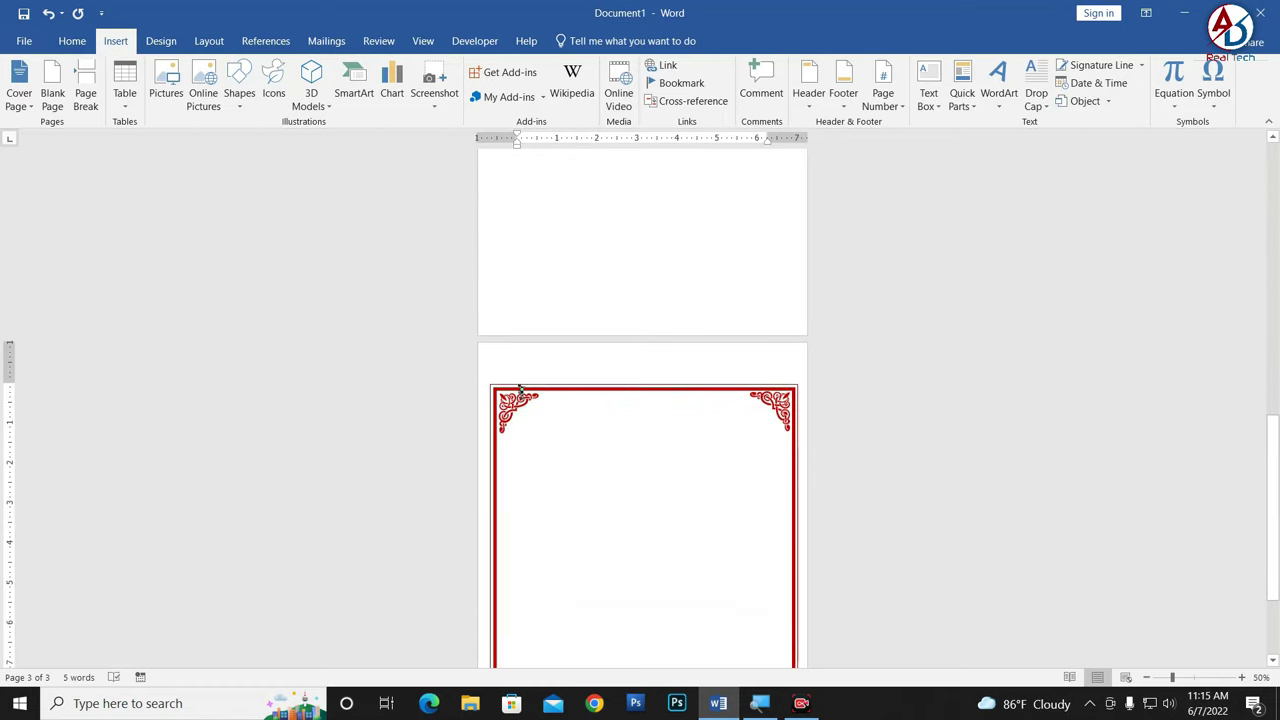
pyautogui.keyDown('ctrl'); pyautogui.scroll(2, 519, 390); pyautogui.keyUp('ctrl')
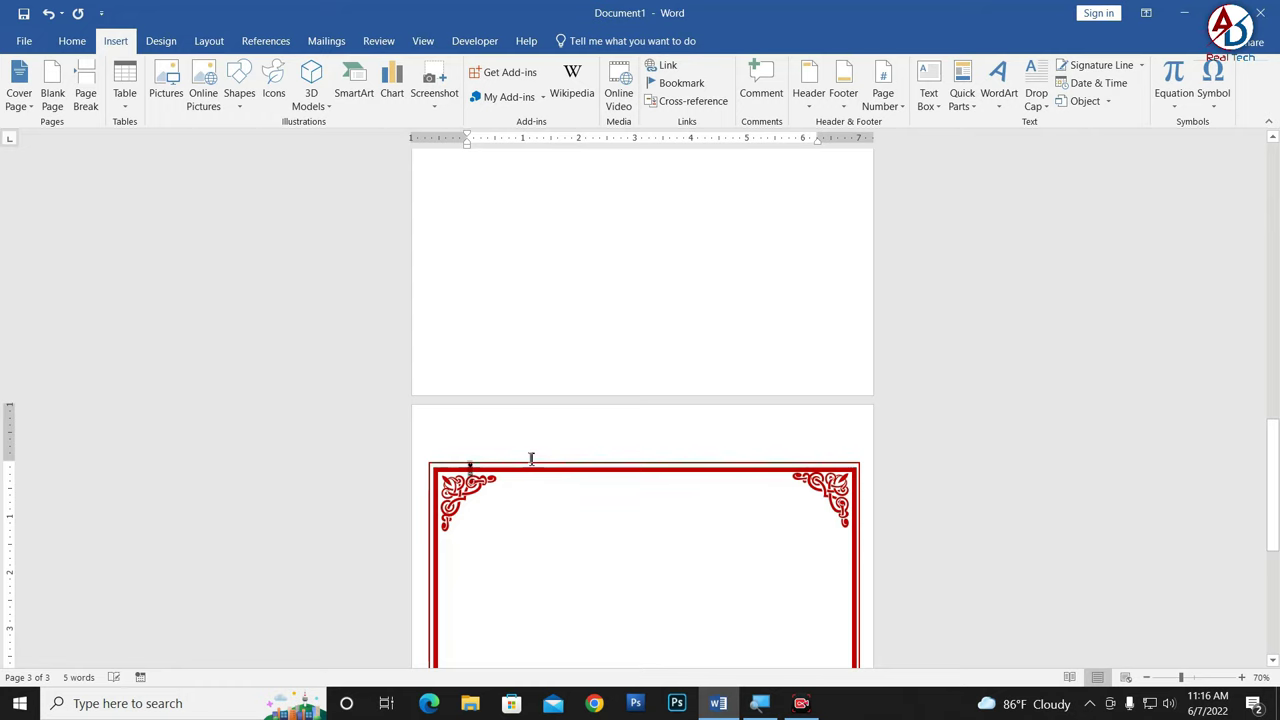
# Step: Turn the heart into plain black WordArt with a shadow, rotated 90° to lie horizontally
pyautogui.click(998, 80)
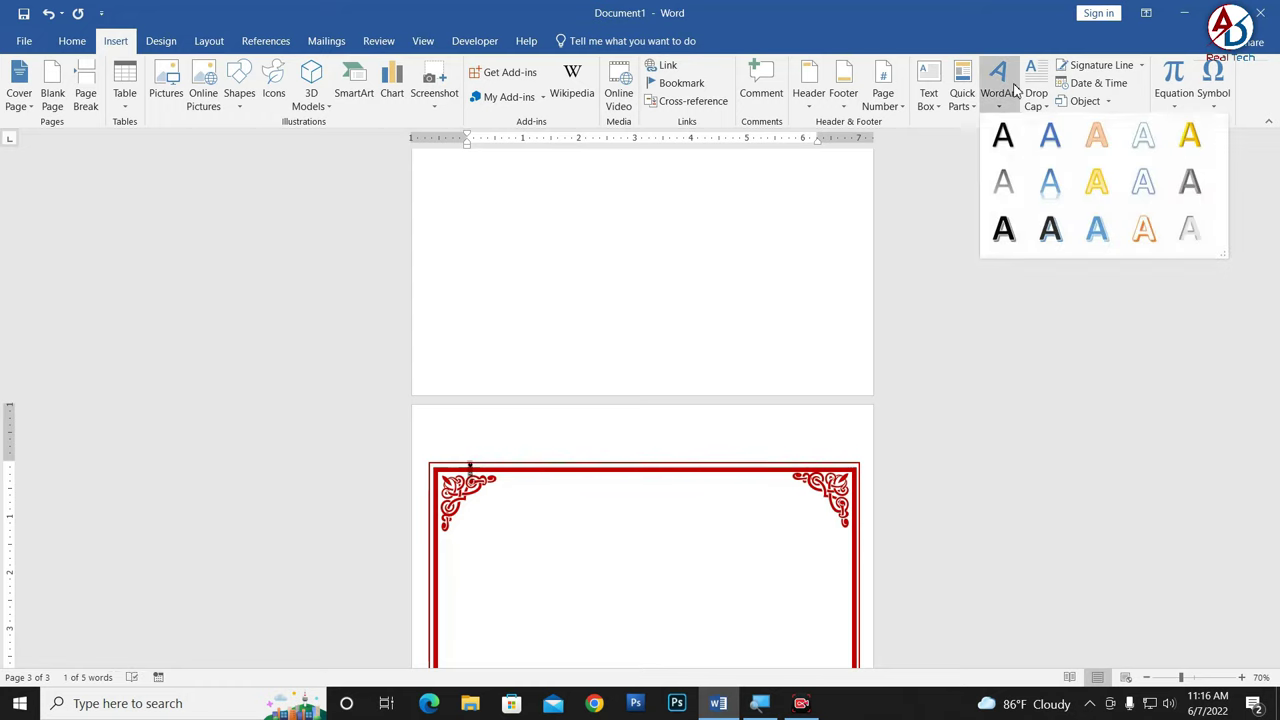
pyautogui.click(1003, 136)
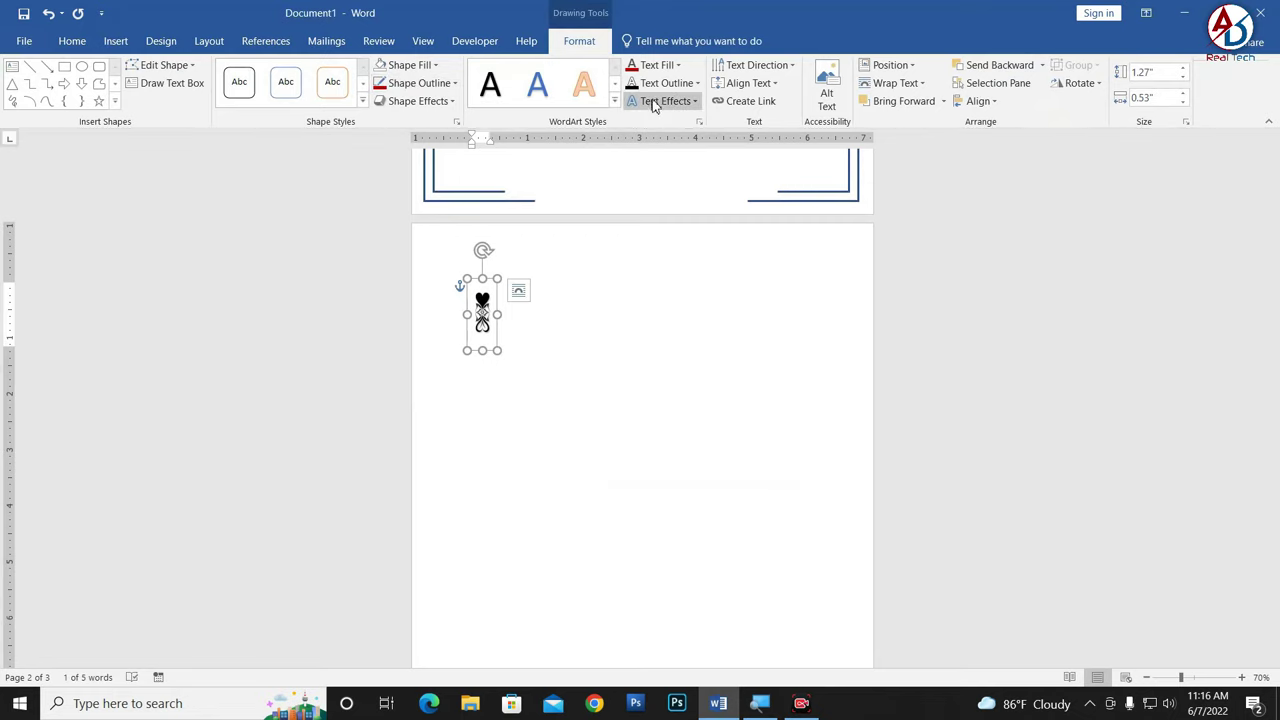
pyautogui.click(683, 104)
pyautogui.click(755, 153)
pyautogui.moveTo(487, 254); pyautogui.dragTo(430, 304)
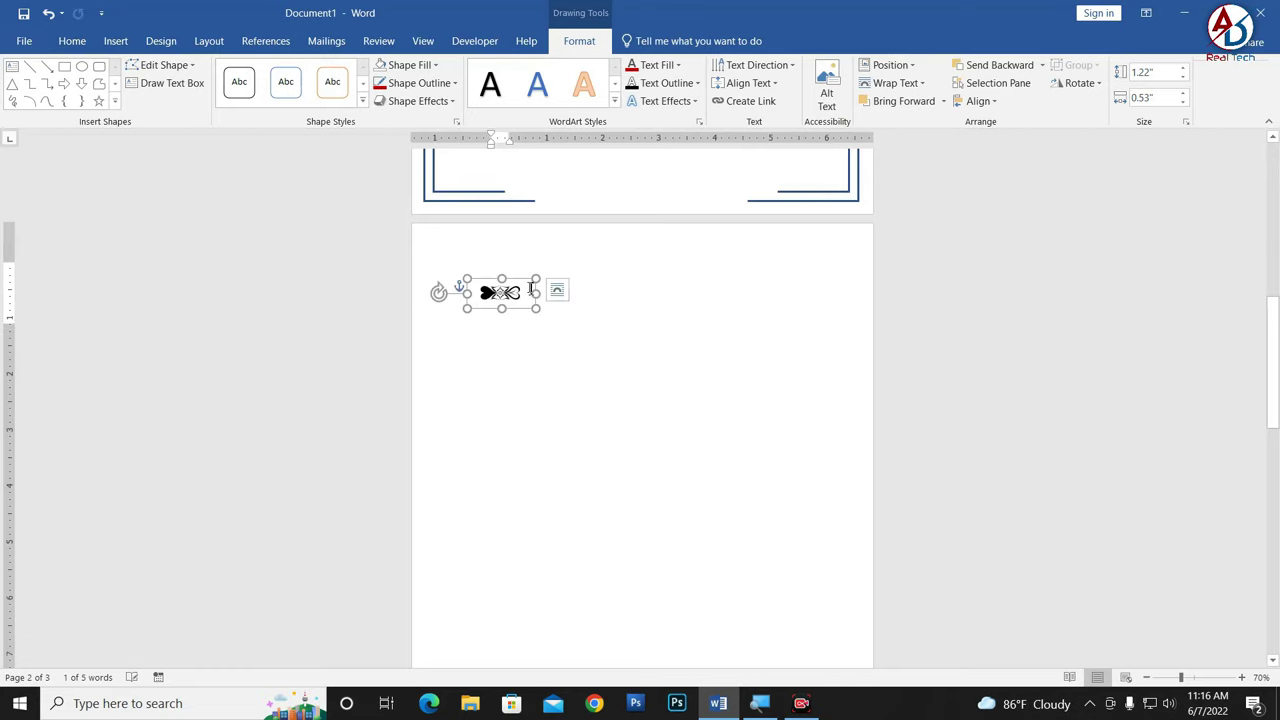
pyautogui.moveTo(522, 285); pyautogui.dragTo(486, 248)
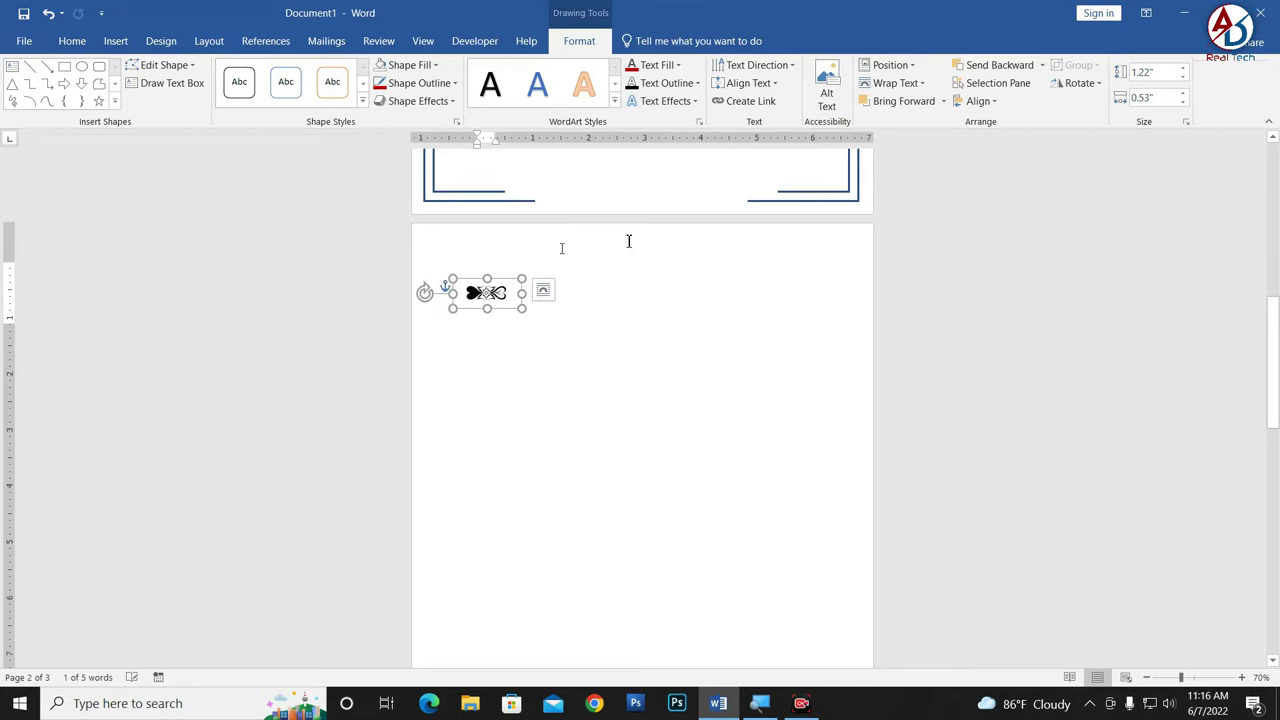
pyautogui.click(895, 83)
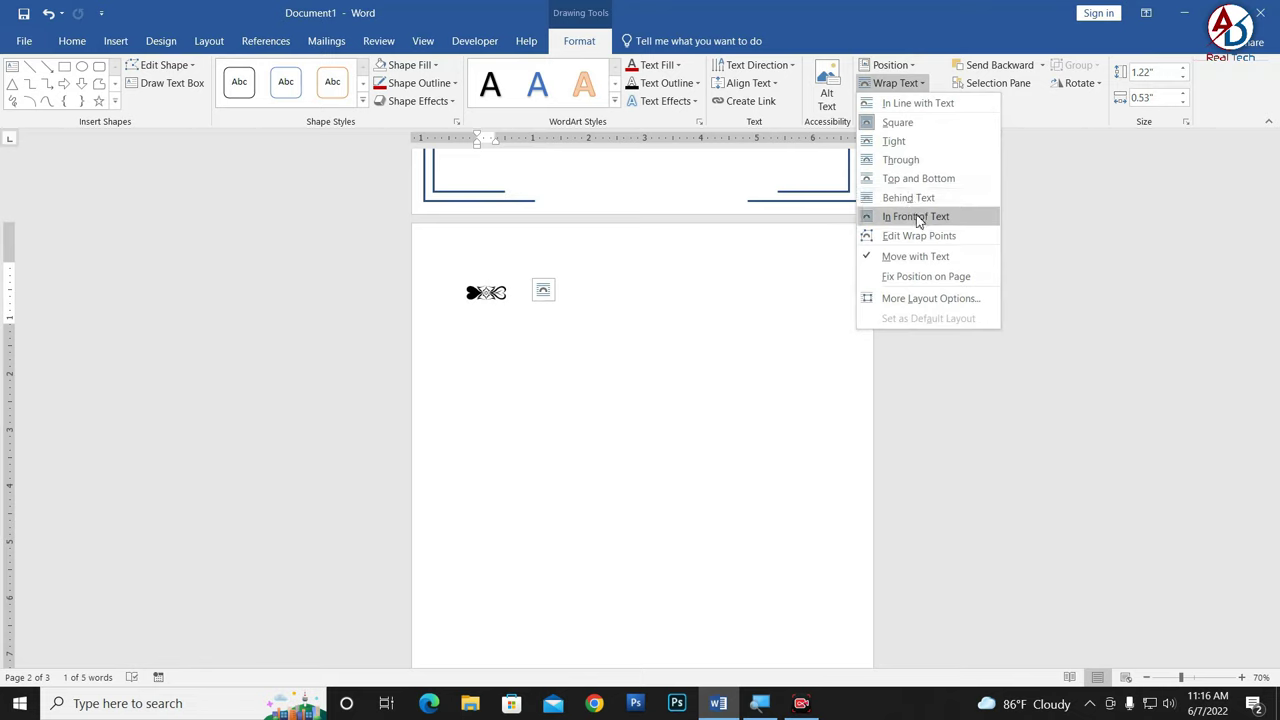
# Step: Set the heart WordArt In Front of Text, move it top-left and size it 28 pt
pyautogui.click(916, 215)
pyautogui.moveTo(507, 284); pyautogui.dragTo(478, 238)
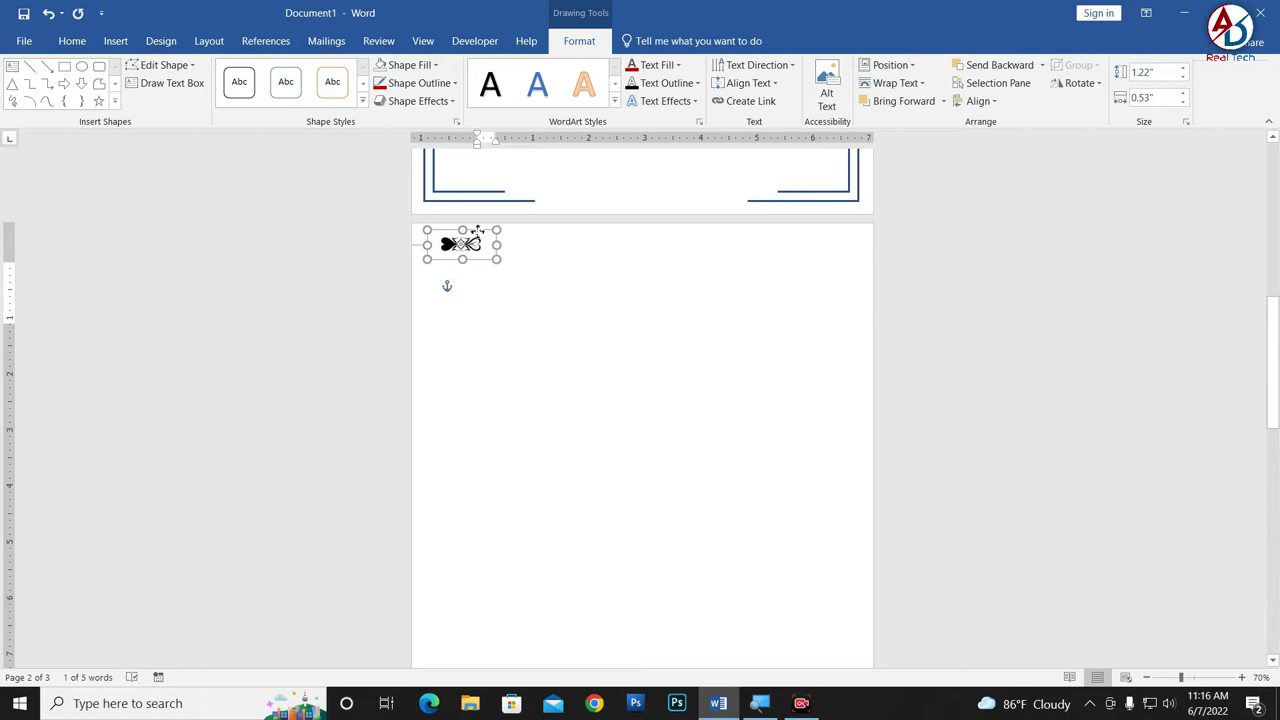
pyautogui.scroll(4, 527, 313)
pyautogui.scroll(1, 527, 313)
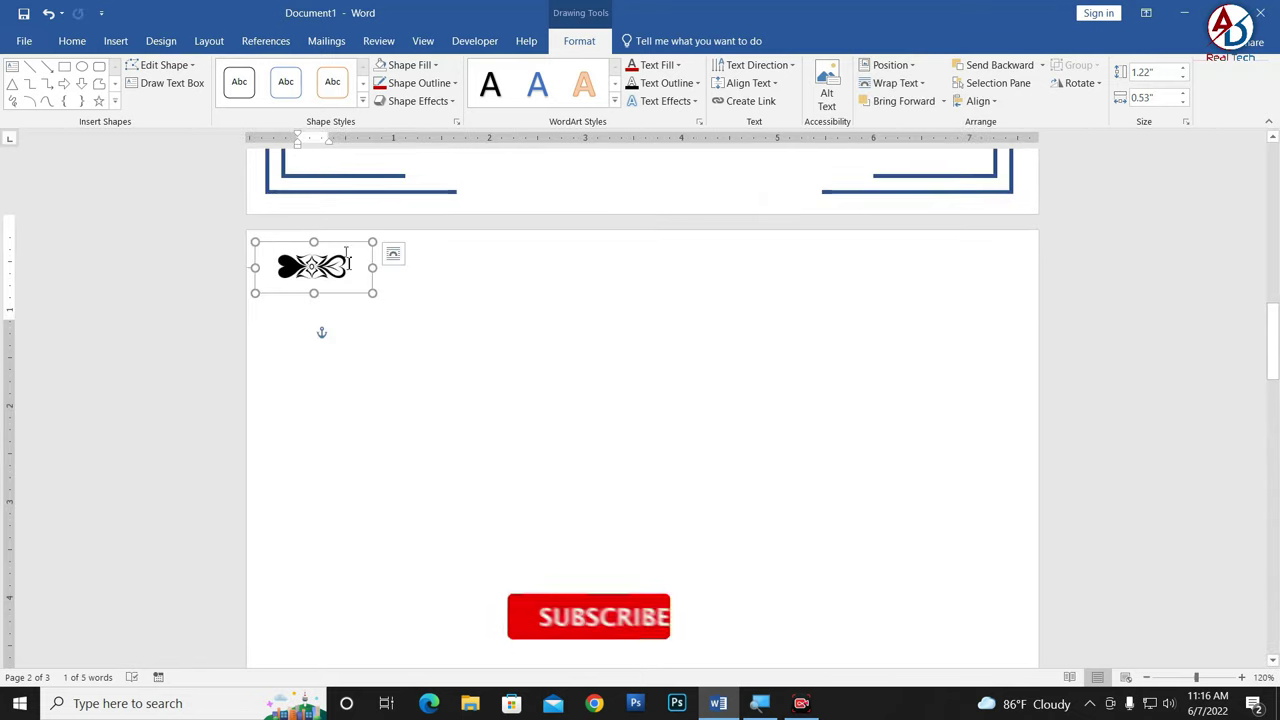
pyautogui.click(72, 40)
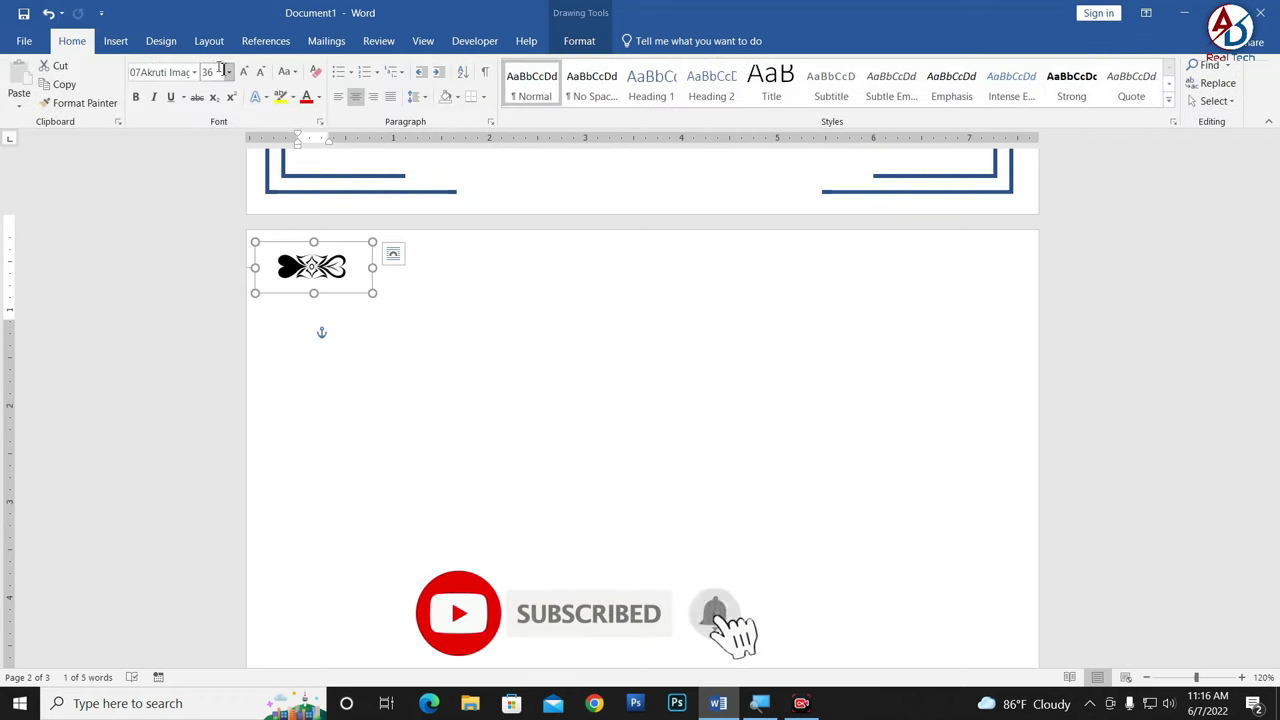
pyautogui.click(260, 72)
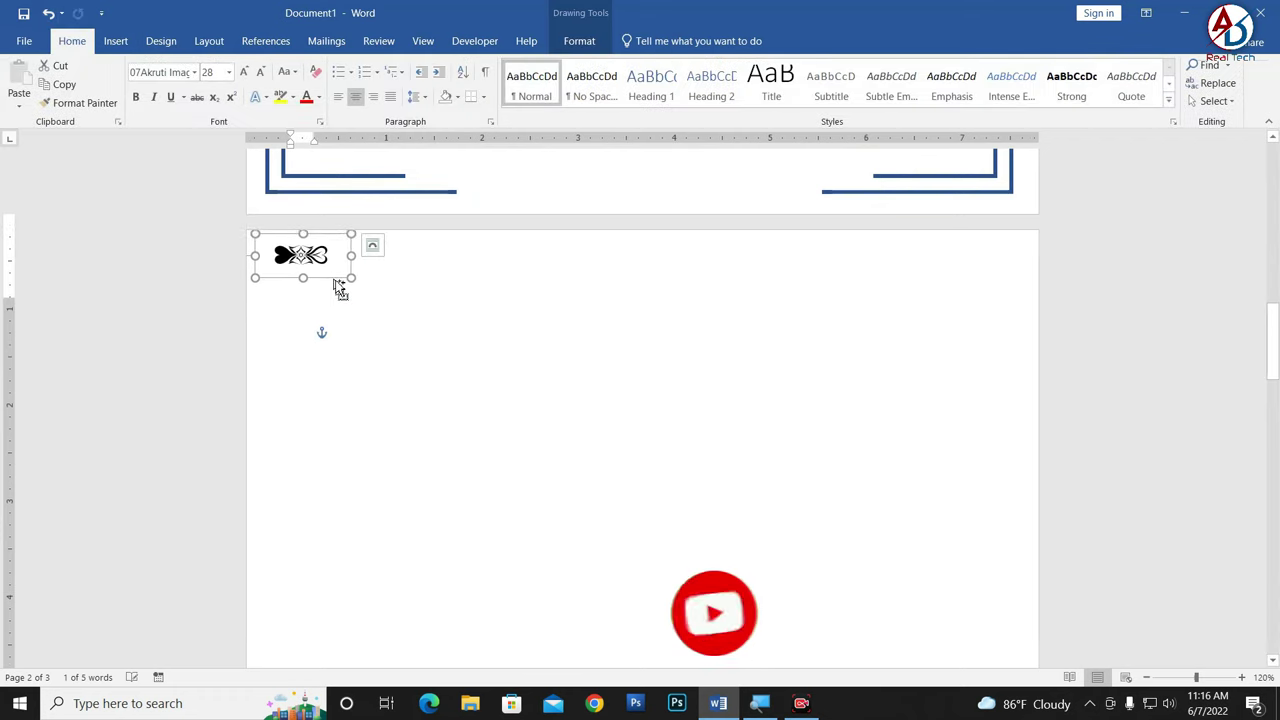
# Step: Ctrl-drag three copies of the heart to form a row of four along the top
pyautogui.moveTo(340, 288)
pyautogui.mouseDown()
pyautogui.moveTo(500, 277)
pyautogui.moveTo(428, 277)
pyautogui.mouseUp()
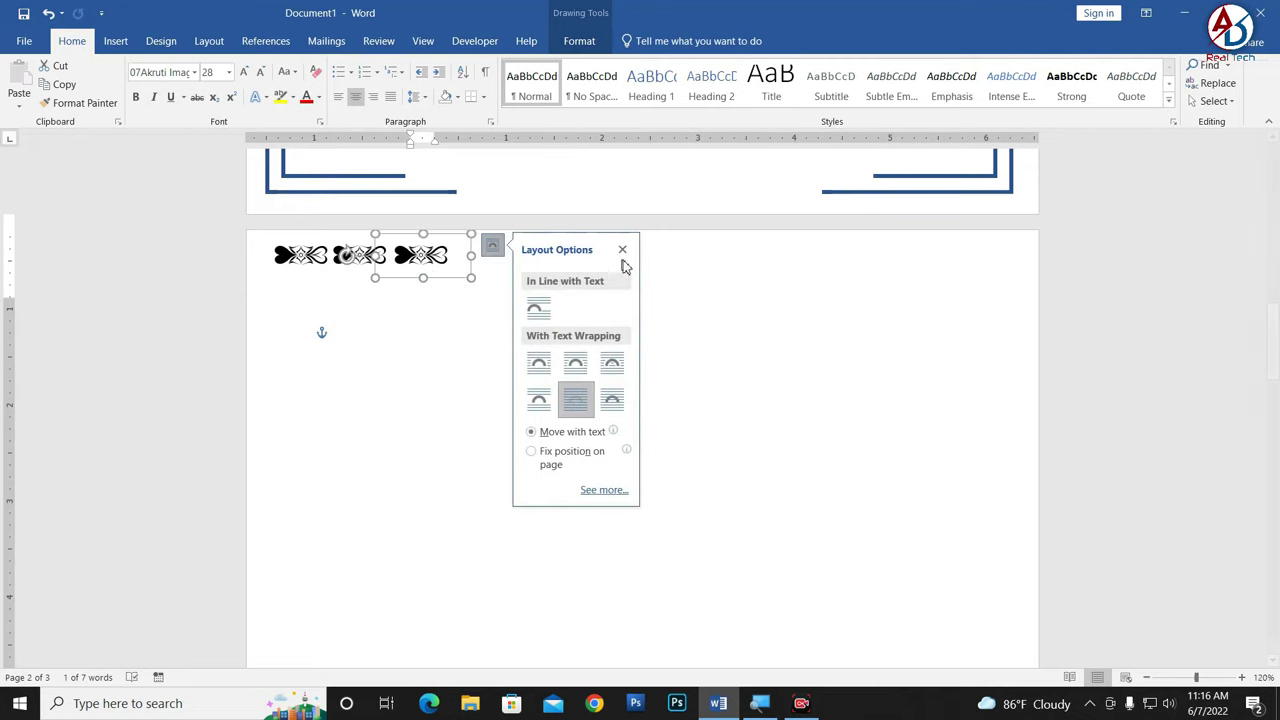
pyautogui.click(622, 250)
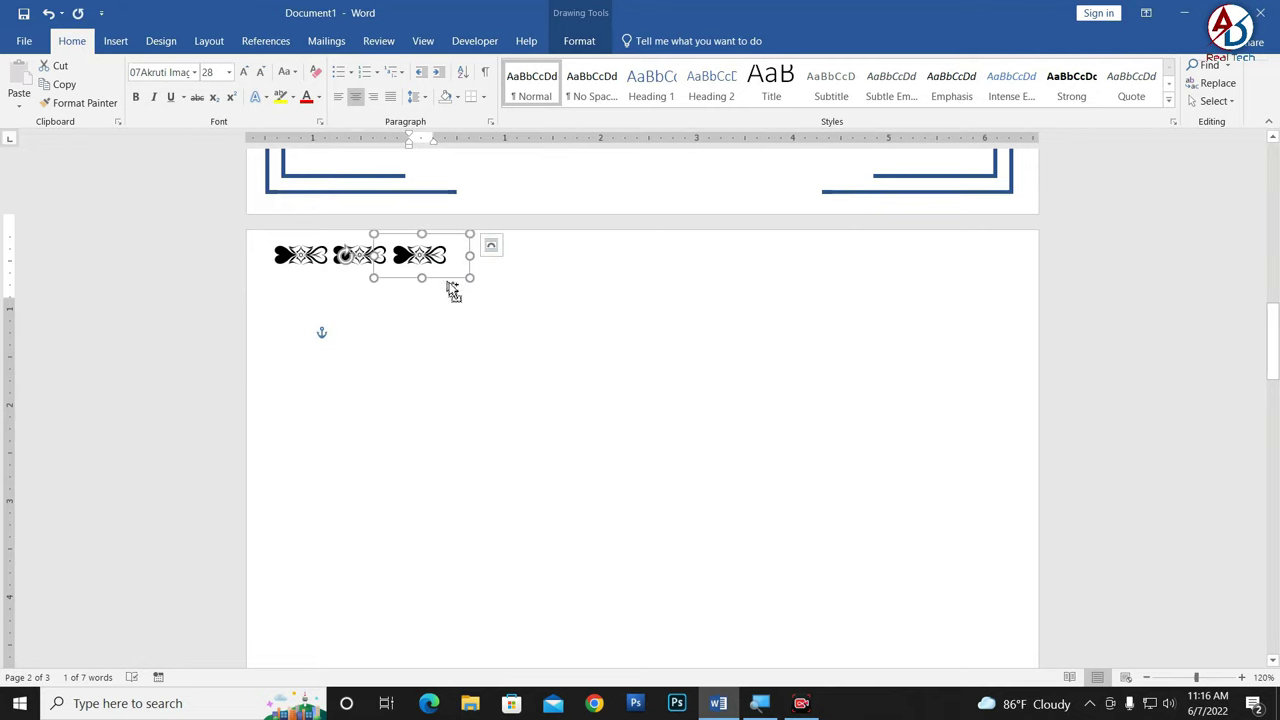
pyautogui.moveTo(455, 287); pyautogui.dragTo(490, 279)
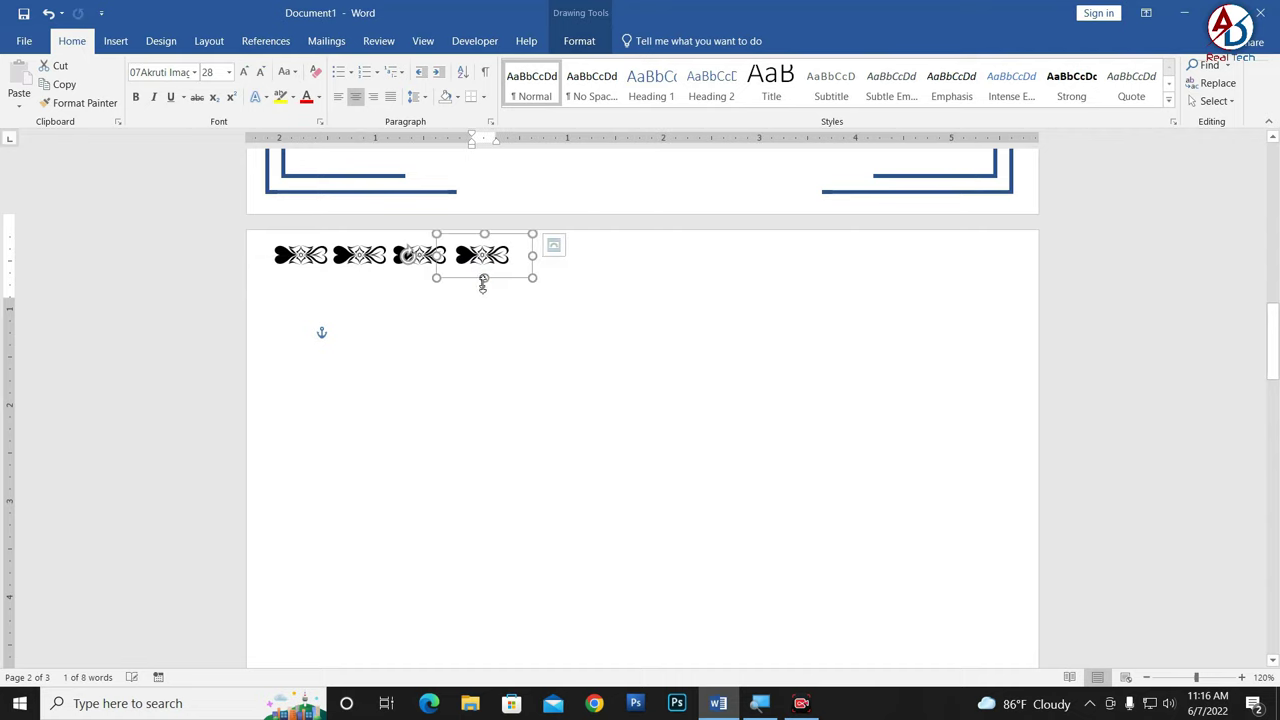
pyautogui.hotkey('ctrl', 'Left')
pyautogui.hotkey('ctrl', 'Left')
pyautogui.hotkey('ctrl', 'Left')
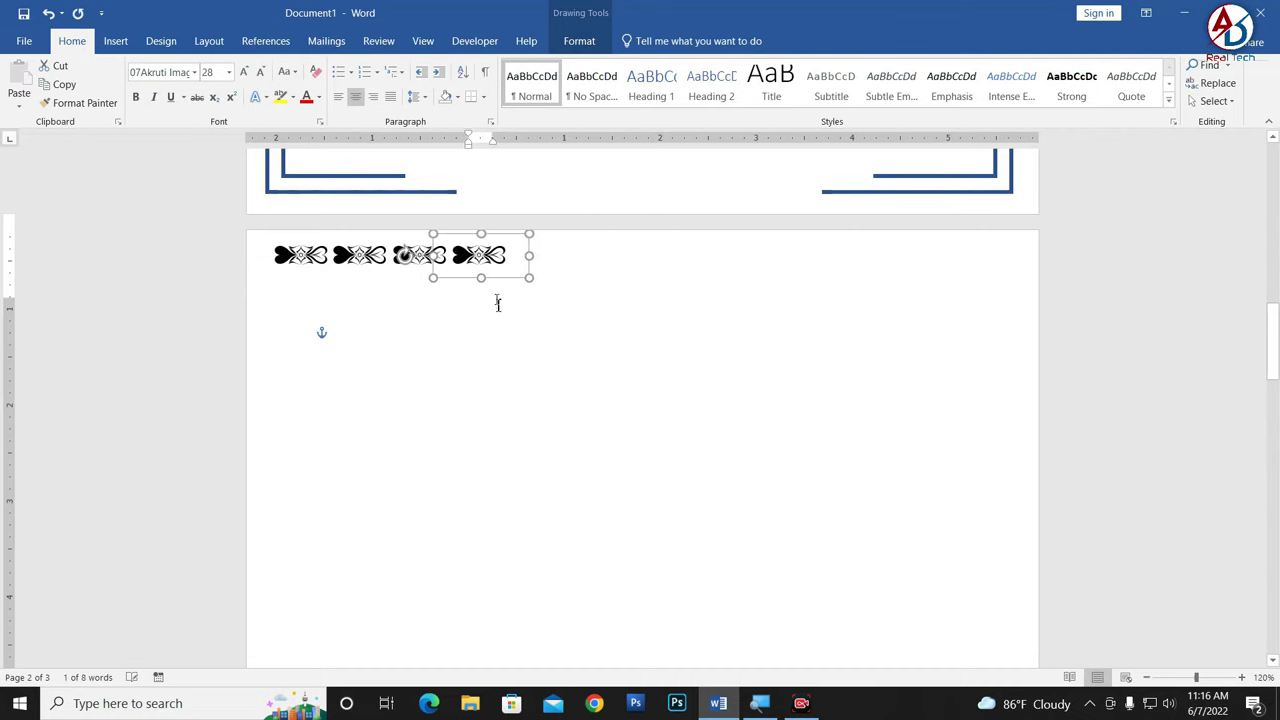
# Step: Group the four heart WordArts and place a copy further along the top row
pyautogui.rightClick(477, 277)
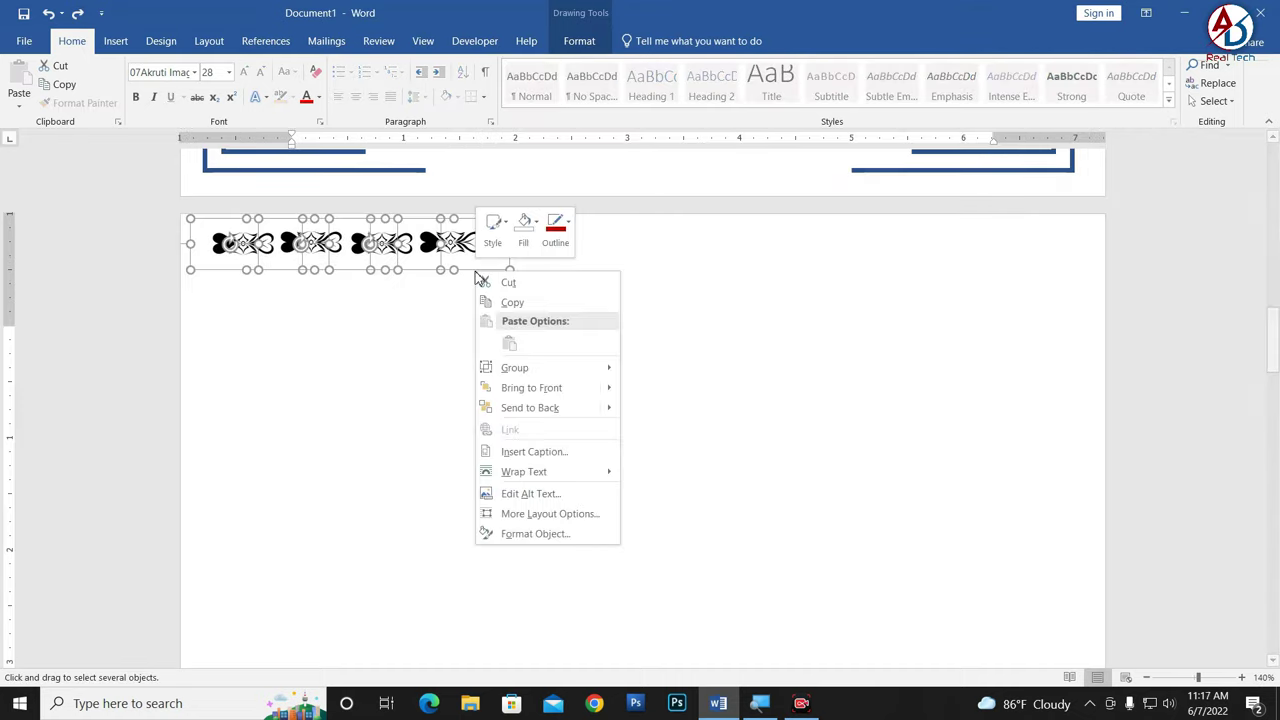
pyautogui.click(675, 371)
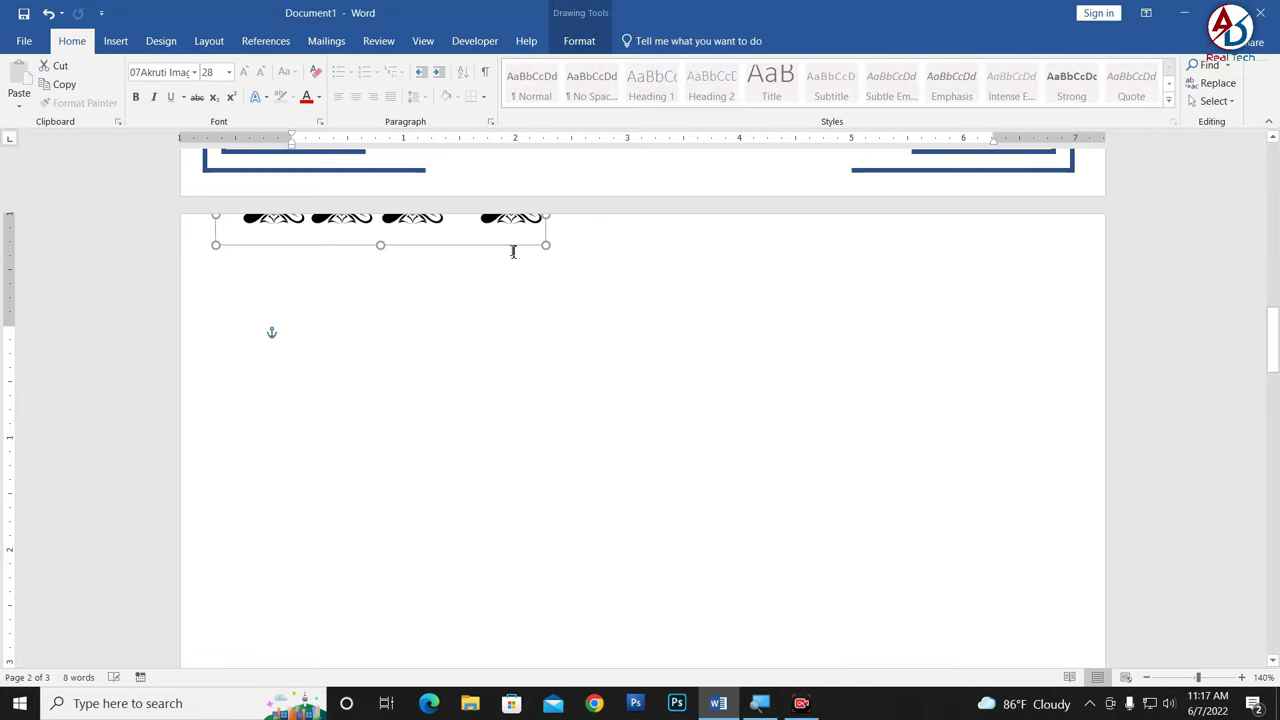
pyautogui.moveTo(505, 255)
pyautogui.mouseDown()
pyautogui.moveTo(476, 281)
pyautogui.moveTo(990, 277)
pyautogui.moveTo(975, 277)
pyautogui.mouseUp()
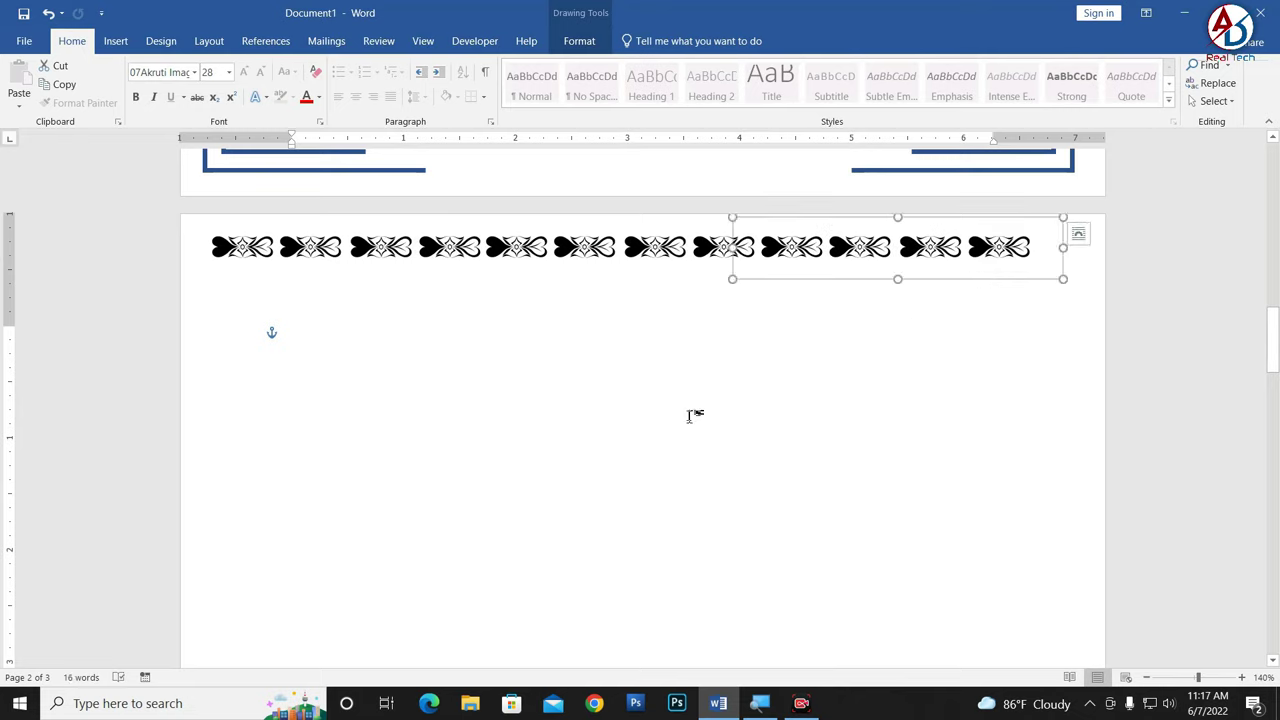
pyautogui.click(514, 331)
# Step: Marquee-select all twelve hearts with Select Objects and group them into one strip
pyautogui.click(1213, 101)
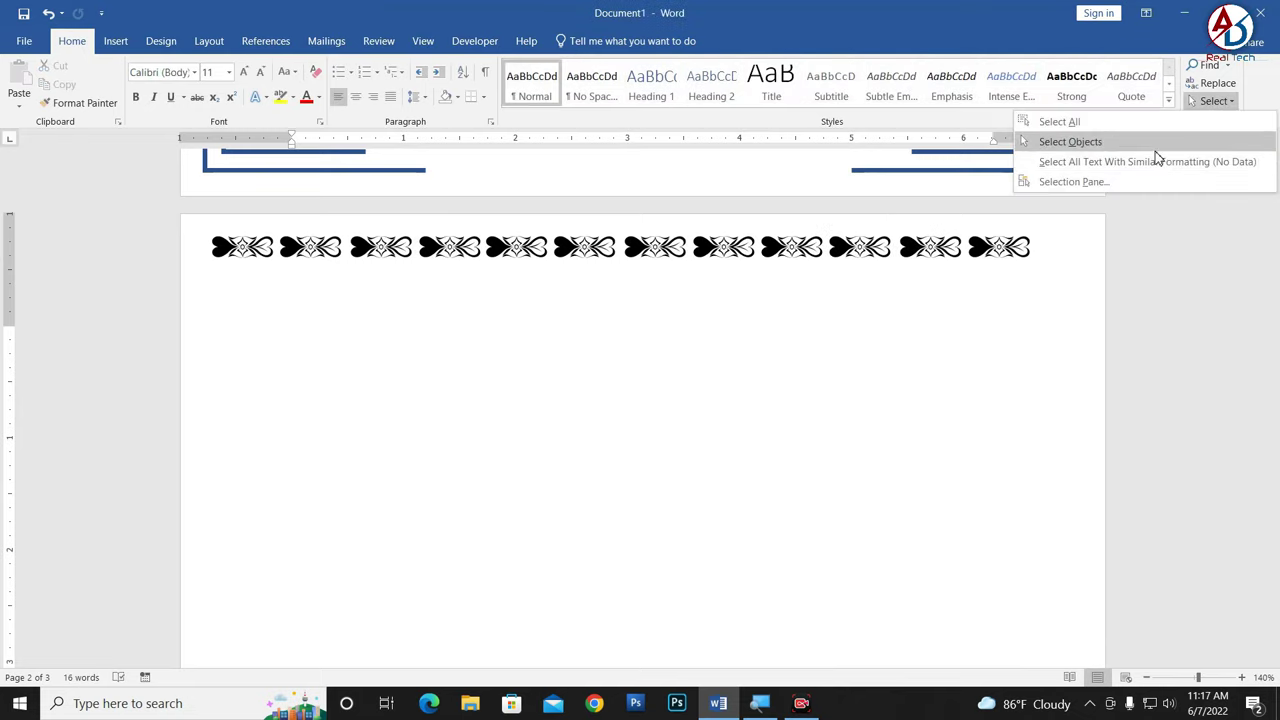
pyautogui.click(1154, 149)
pyautogui.moveTo(195, 342); pyautogui.dragTo(1143, 217)
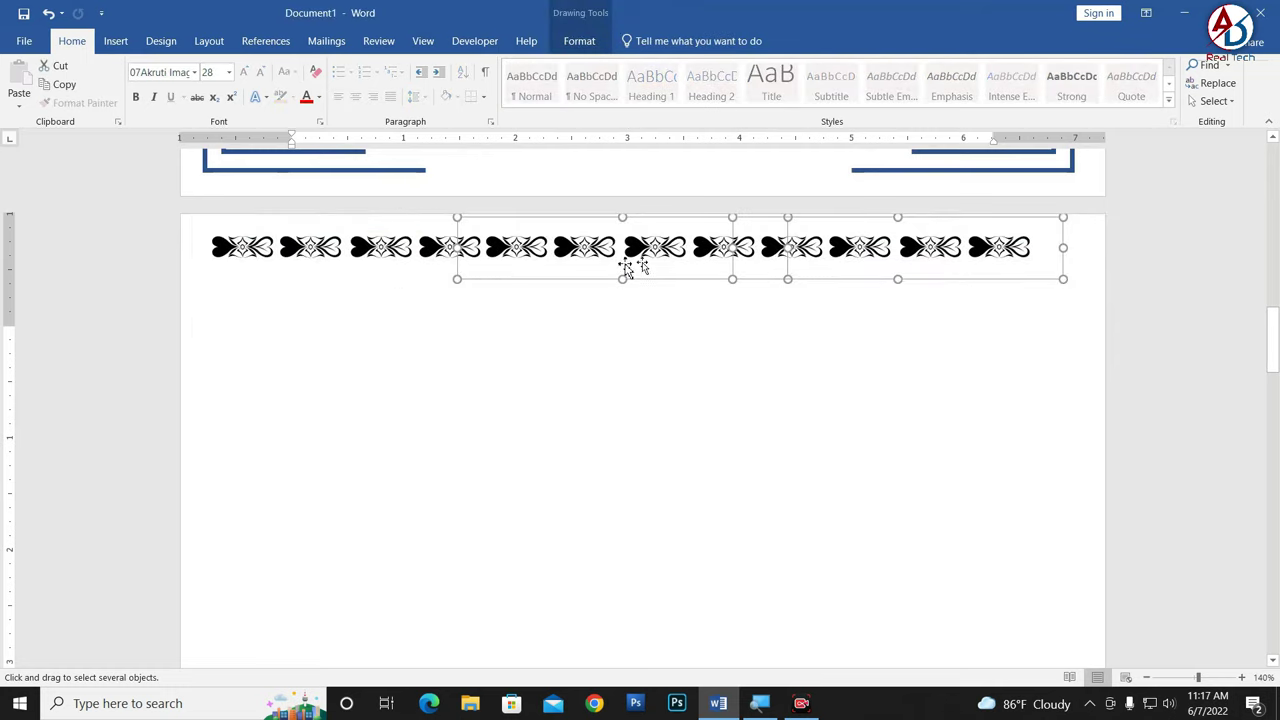
pyautogui.keyDown('shift'); pyautogui.click(369, 253); pyautogui.keyUp('shift')
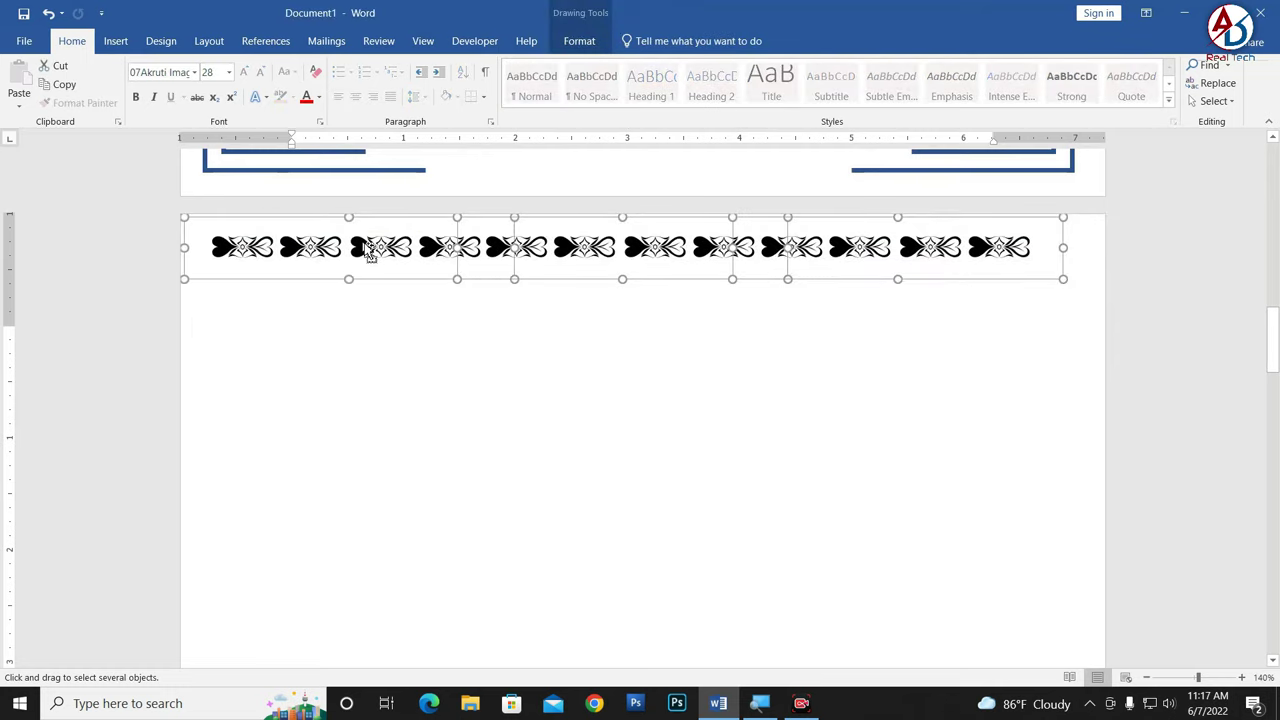
pyautogui.rightClick(683, 287)
pyautogui.moveTo(721, 377)
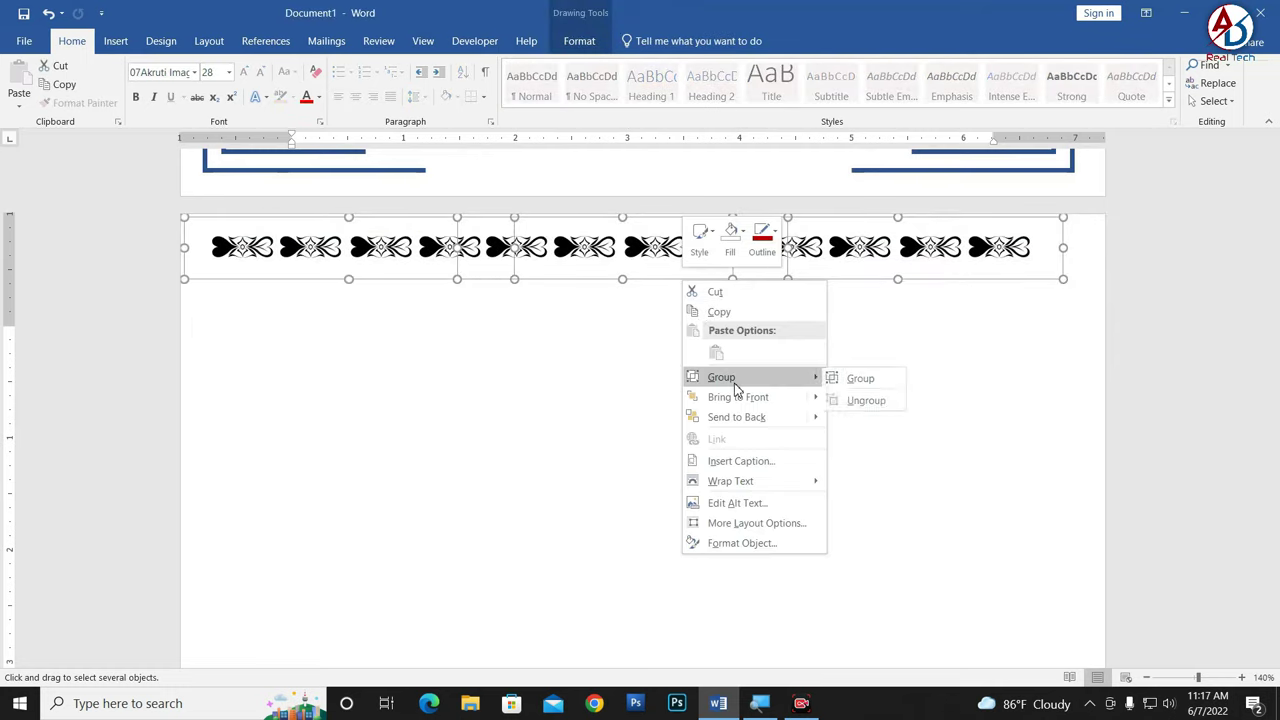
pyautogui.click(865, 378)
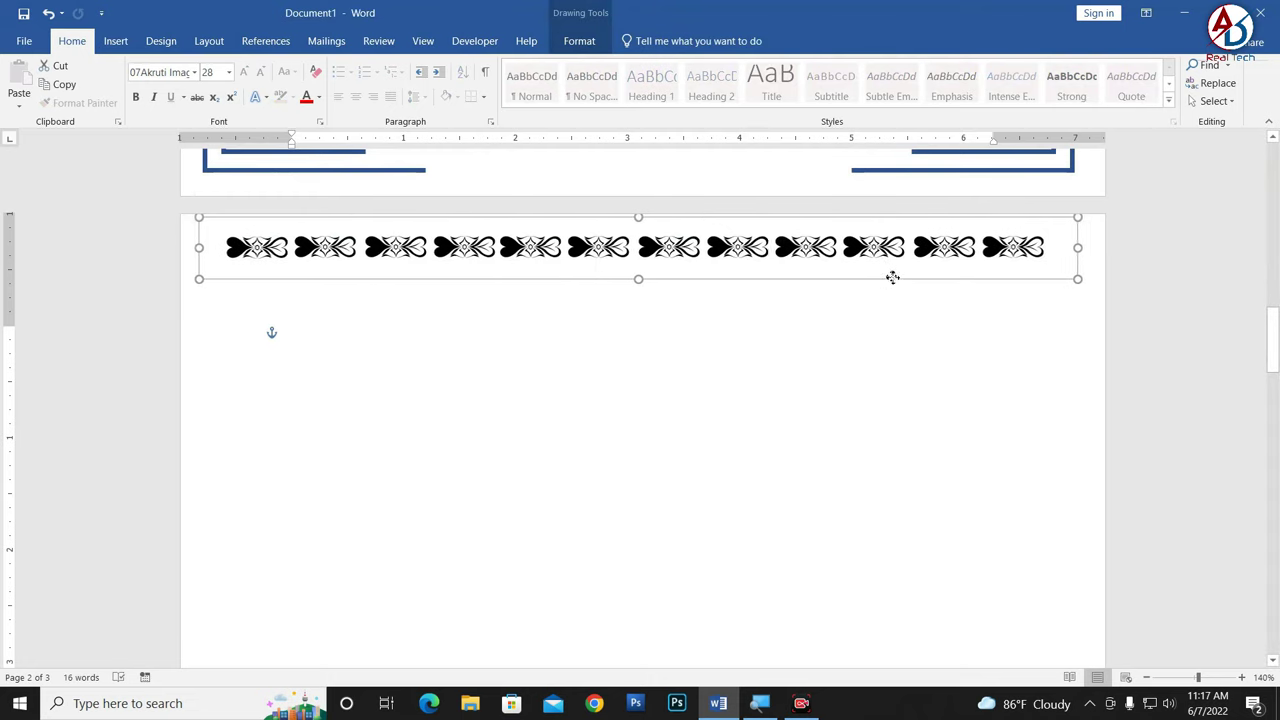
# Step: Ctrl-drag a copy of the grouped heart strip and move it toward the bottom of page 2
pyautogui.keyDown('ctrl'); pyautogui.scroll(-4, 900, 277); pyautogui.keyUp('ctrl')
pyautogui.keyDown('ctrl'); pyautogui.scroll(-1, 886, 331); pyautogui.keyUp('ctrl')
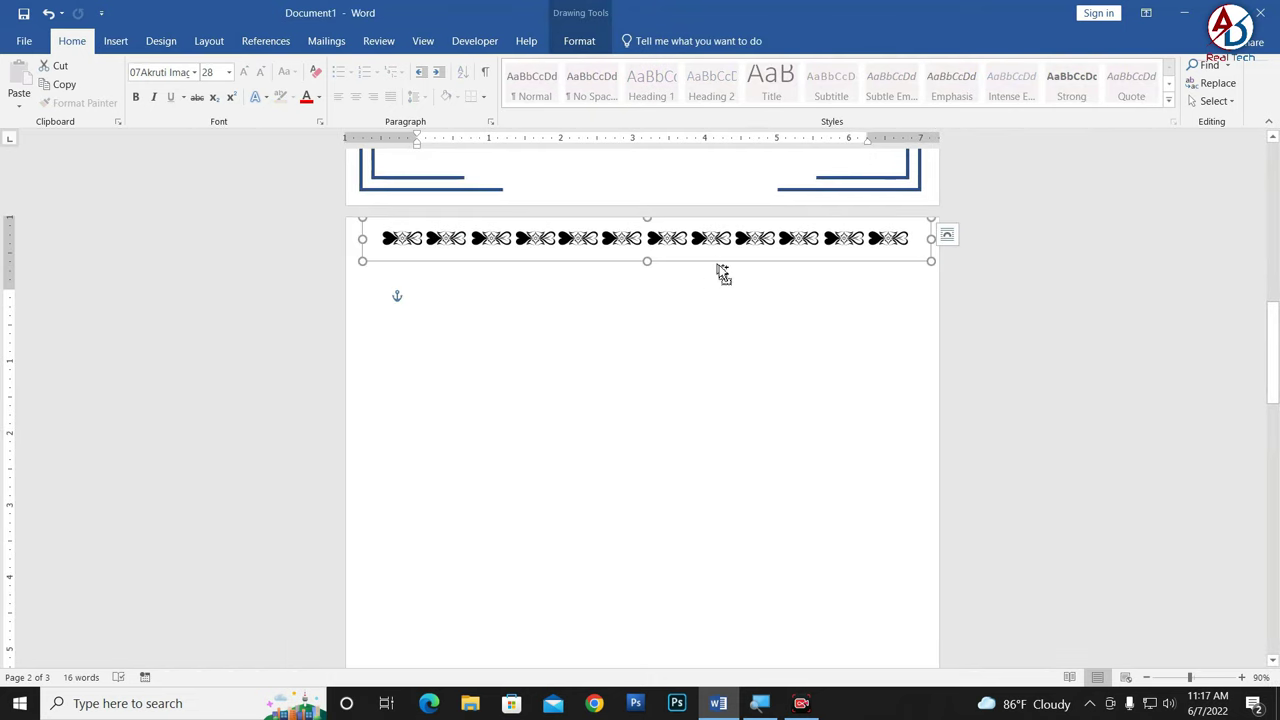
pyautogui.keyDown('ctrl'); pyautogui.moveTo(720, 268); pyautogui.dragTo(731, 476); pyautogui.keyUp('ctrl')
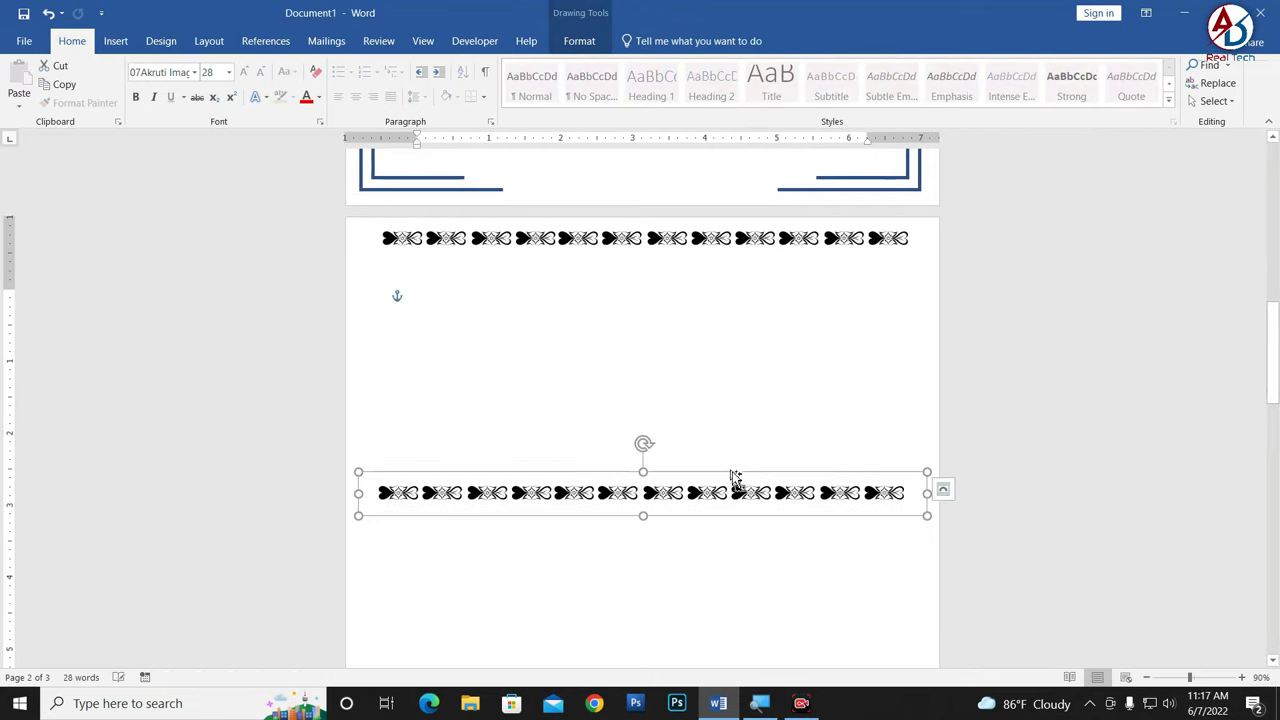
pyautogui.keyDown('ctrl'); pyautogui.scroll(-4, 820, 492); pyautogui.keyUp('ctrl')
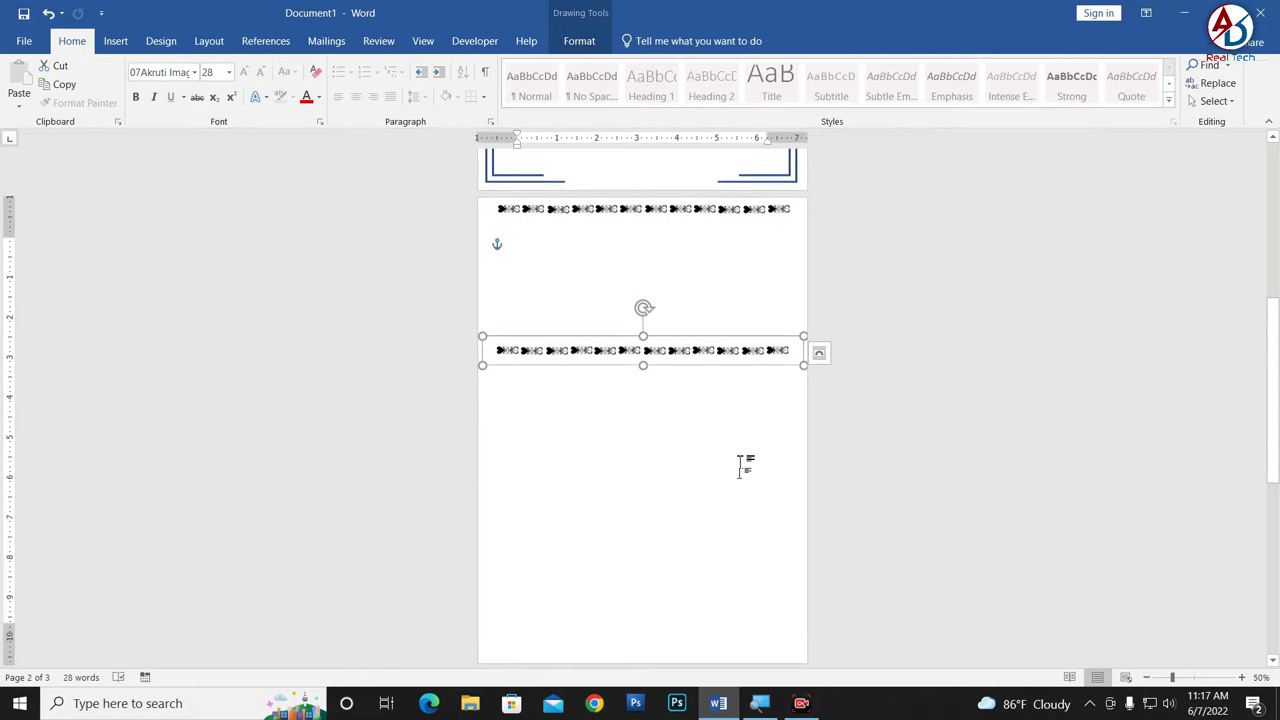
pyautogui.moveTo(731, 370)
pyautogui.mouseDown()
pyautogui.moveTo(722, 663)
pyautogui.moveTo(712, 455)
pyautogui.mouseUp()
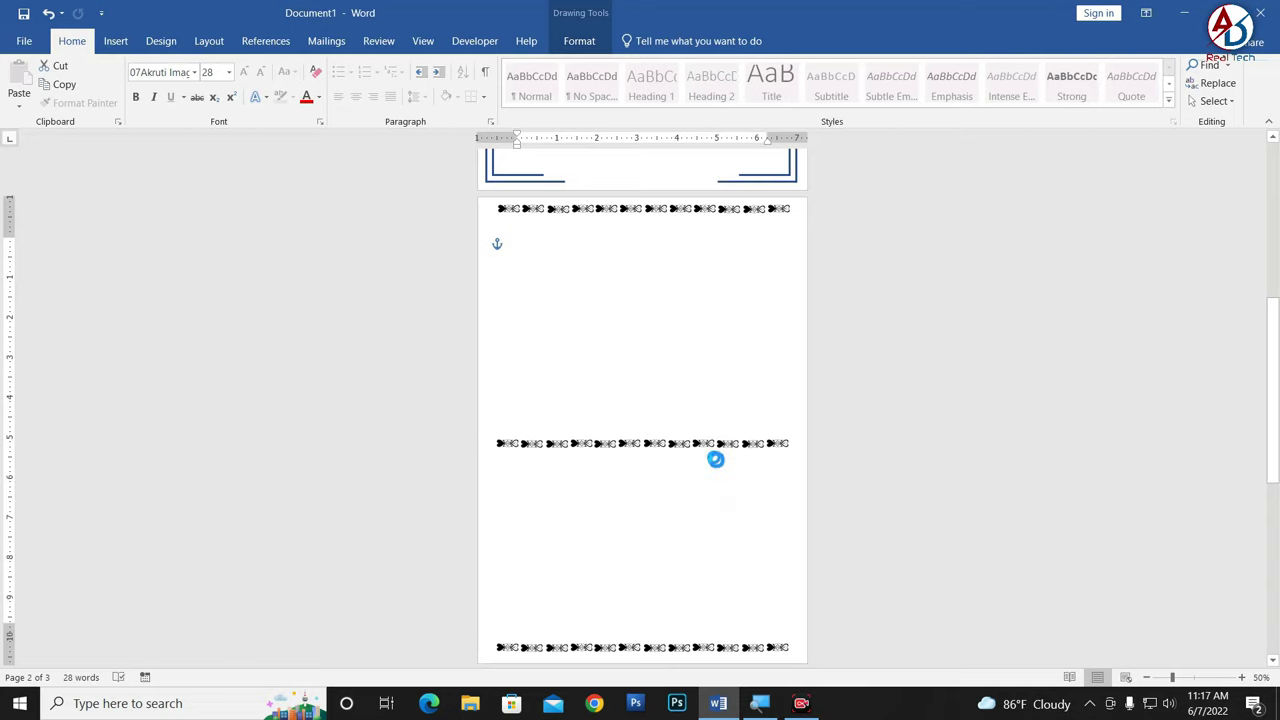
# Step: Rotate the middle heart strip upright and move it to the page's top-left corner
pyautogui.moveTo(643, 401); pyautogui.dragTo(568, 445)
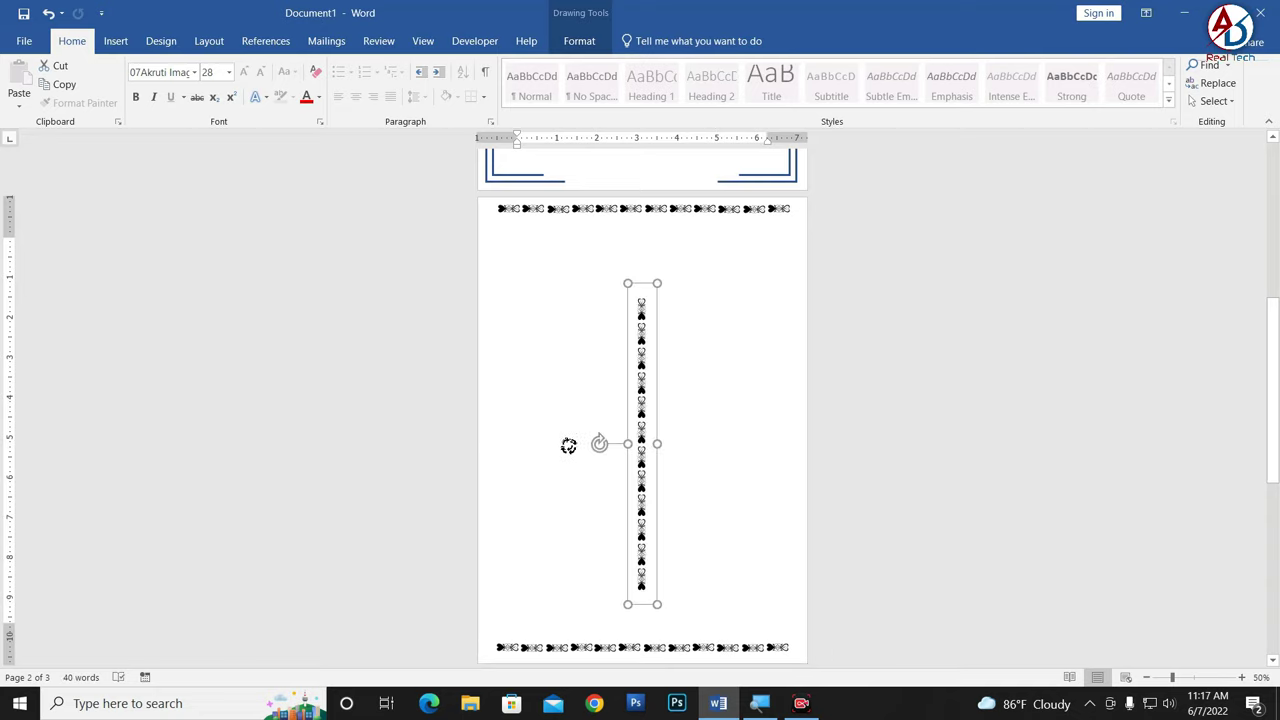
pyautogui.moveTo(645, 290); pyautogui.dragTo(494, 197)
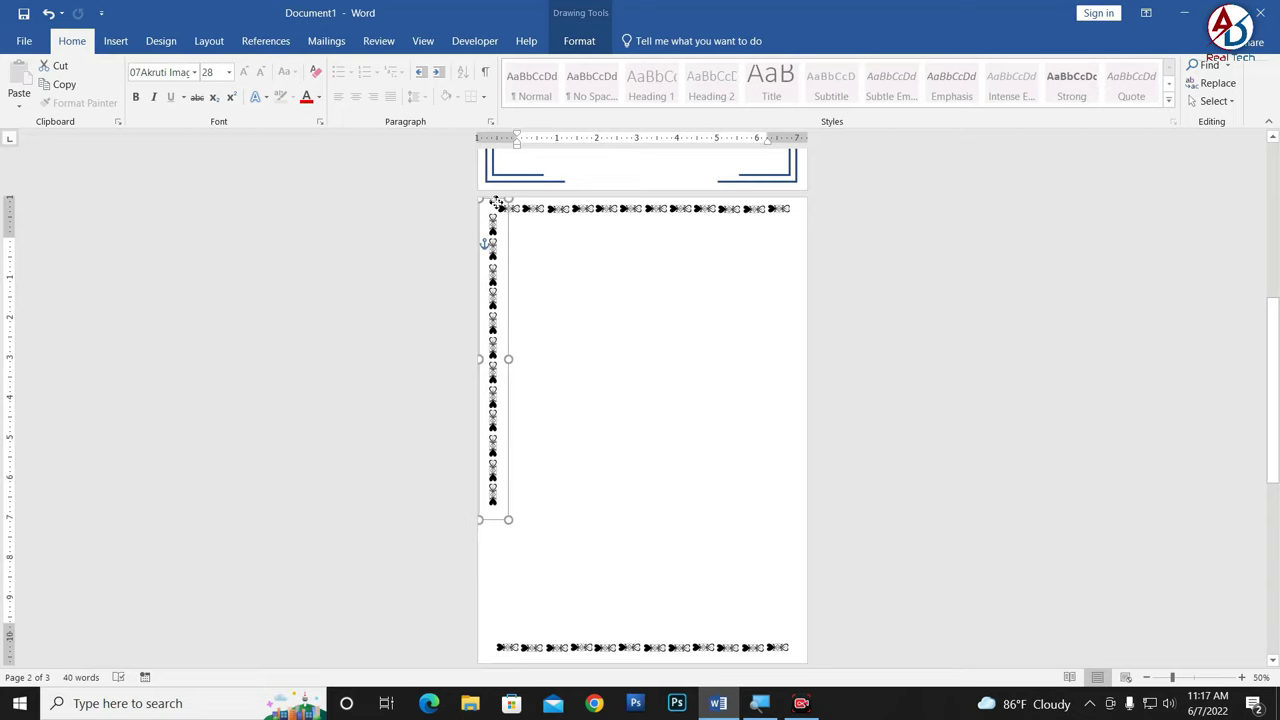
pyautogui.moveTo(494, 197); pyautogui.dragTo(495, 198)
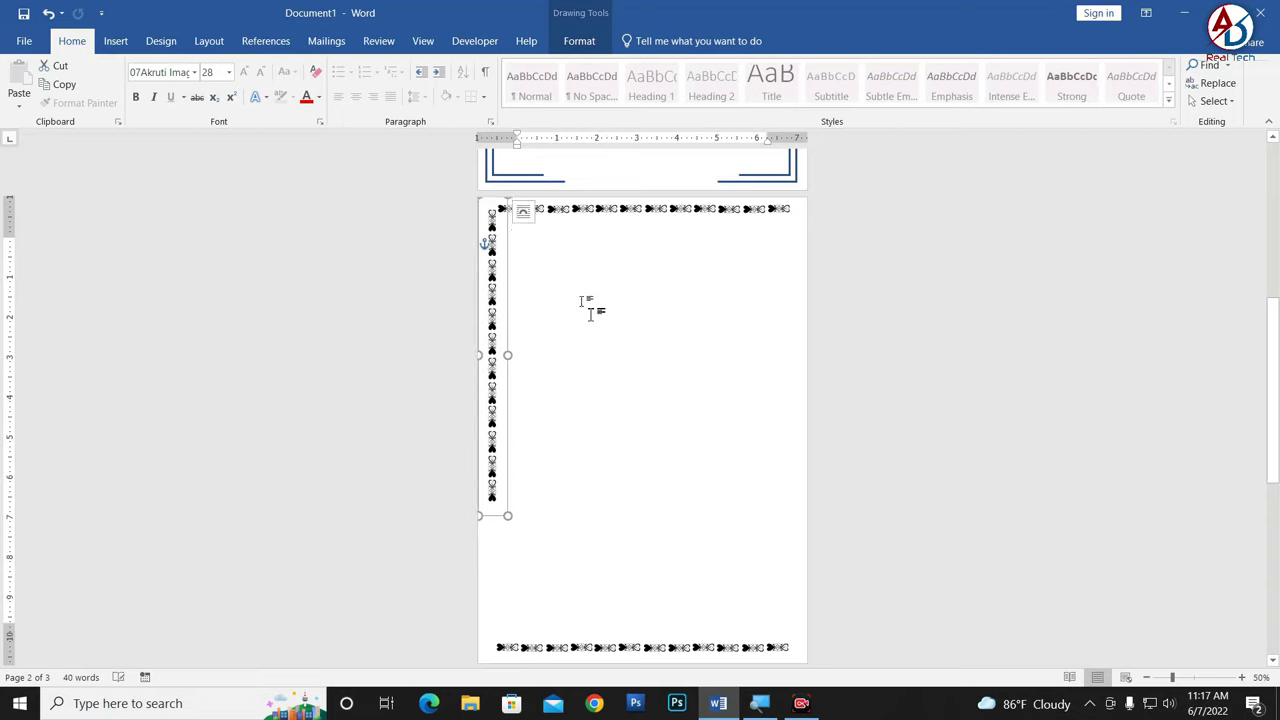
# Step: Align the vertical strip with the top border, stretch it to the bottom border, and paste a copy
pyautogui.keyDown('ctrl'); pyautogui.scroll(5, 592, 306); pyautogui.keyUp('ctrl')
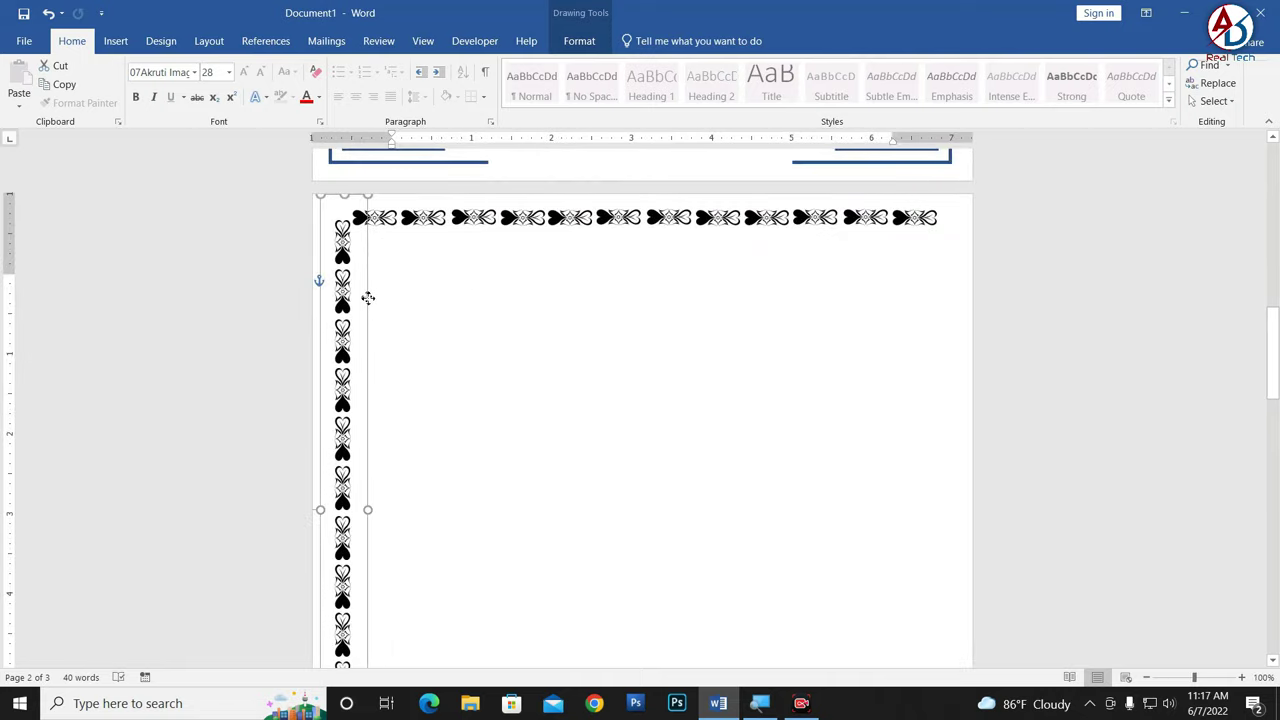
pyautogui.moveTo(368, 297); pyautogui.dragTo(364, 290)
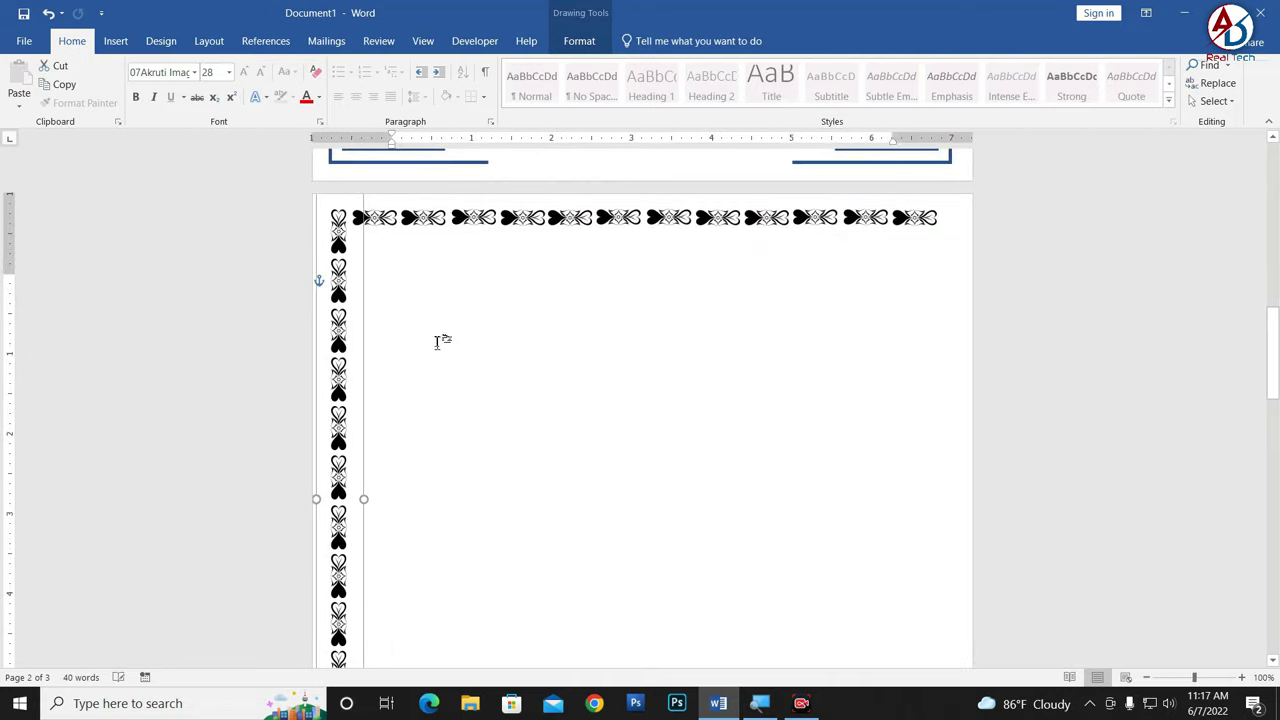
pyautogui.keyDown('ctrl'); pyautogui.scroll(-5, 458, 347); pyautogui.keyUp('ctrl')
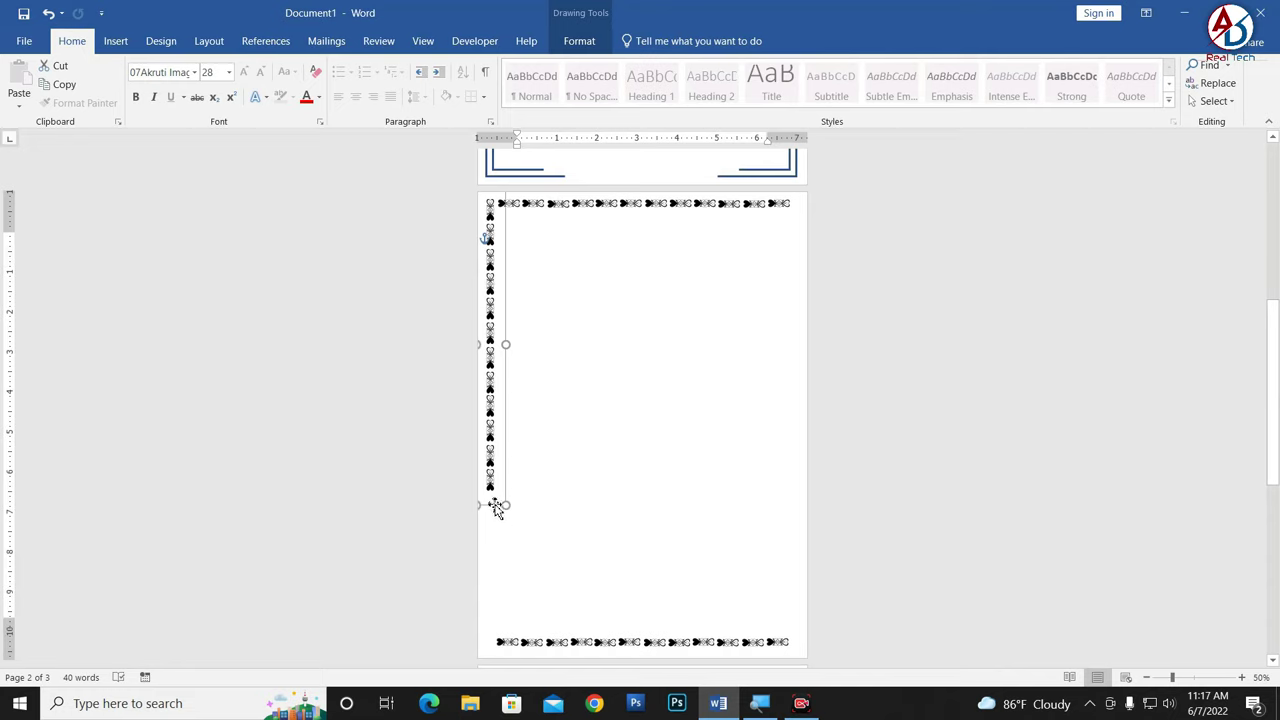
pyautogui.moveTo(497, 506); pyautogui.dragTo(492, 660)
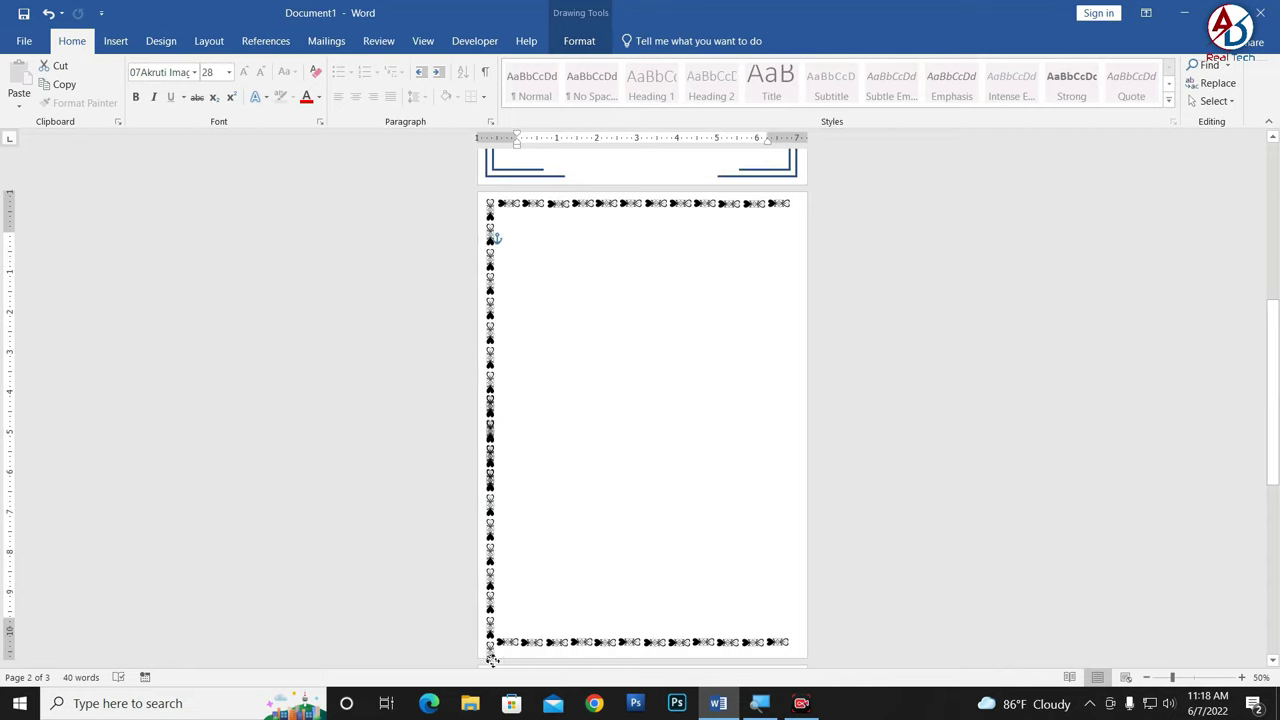
pyautogui.hotkey('ctrl', 'v')
pyautogui.scroll(-3, 562, 450)
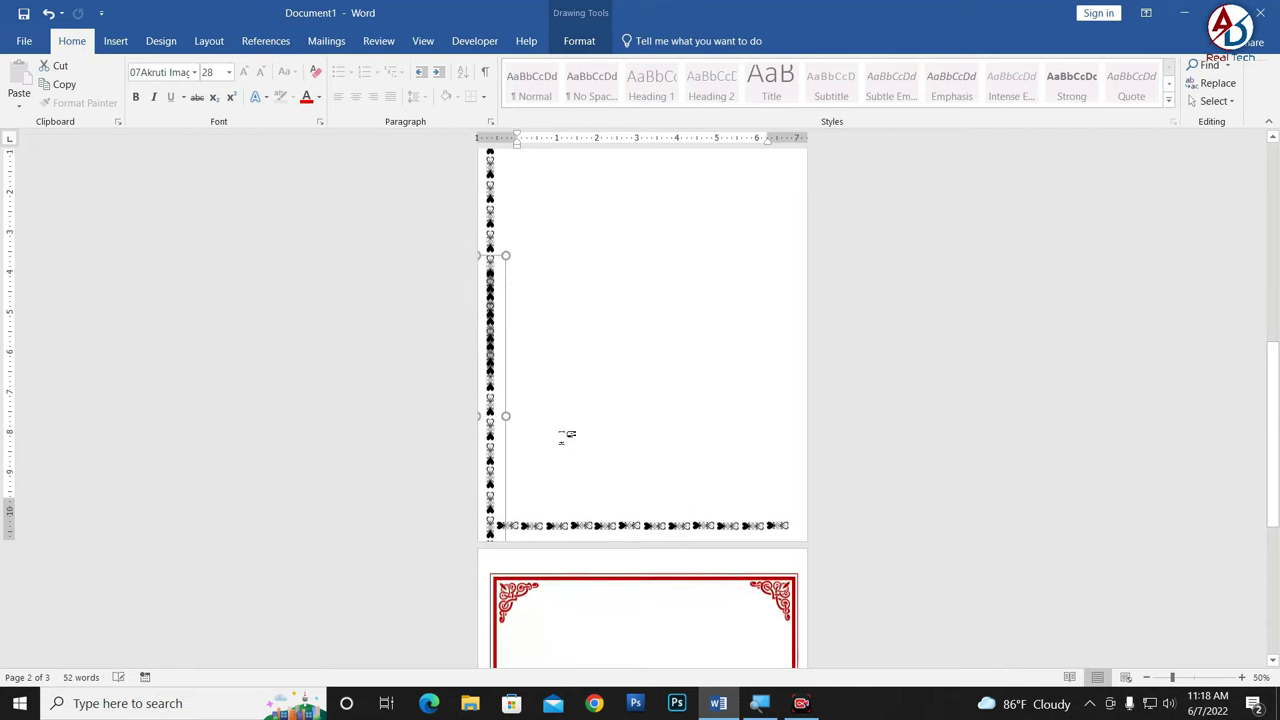
# Step: Ungroup the pasted heart border copy and delete its extra pieces
pyautogui.rightClick(498, 258)
pyautogui.moveTo(537, 348)
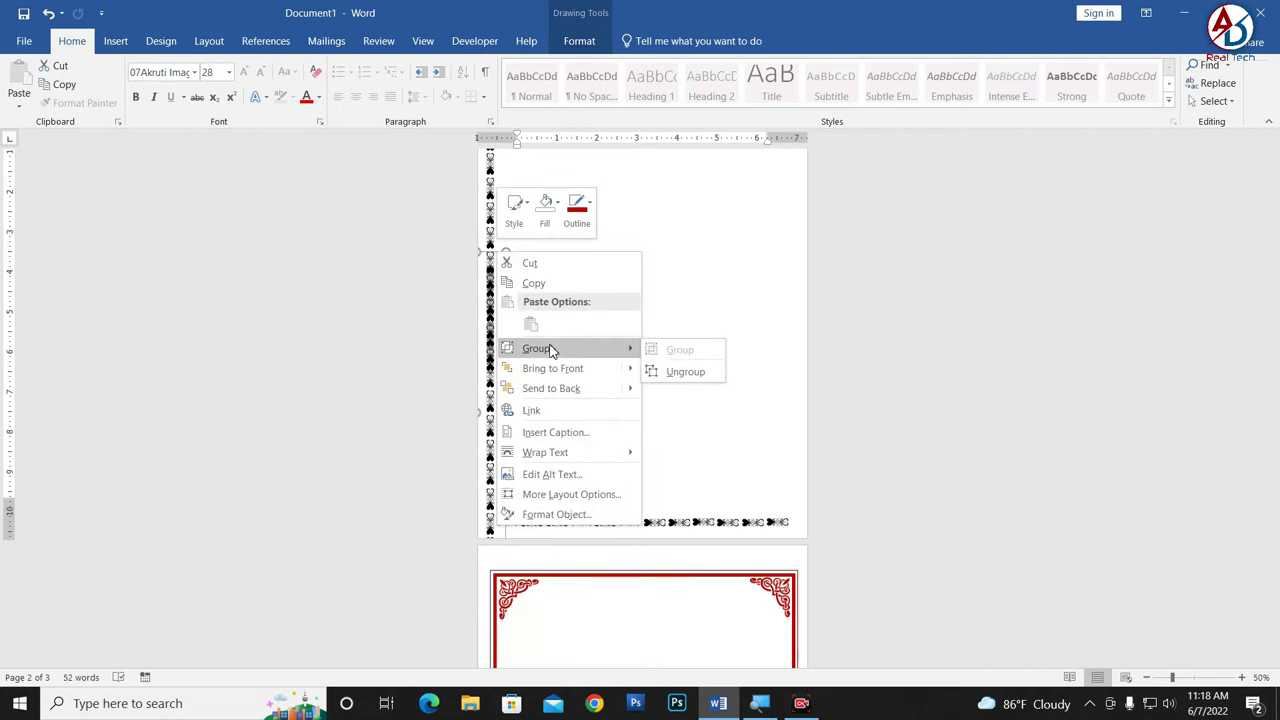
pyautogui.click(685, 371)
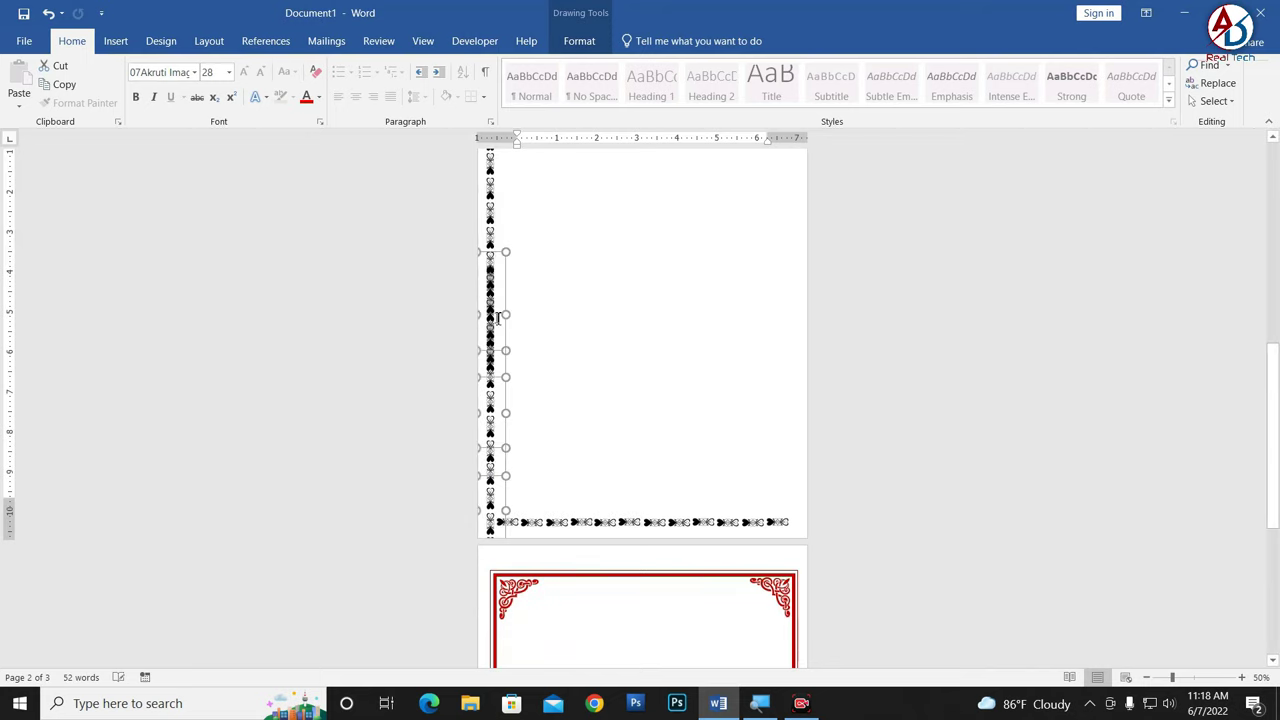
pyautogui.click(514, 280)
pyautogui.scroll(1, 511, 414)
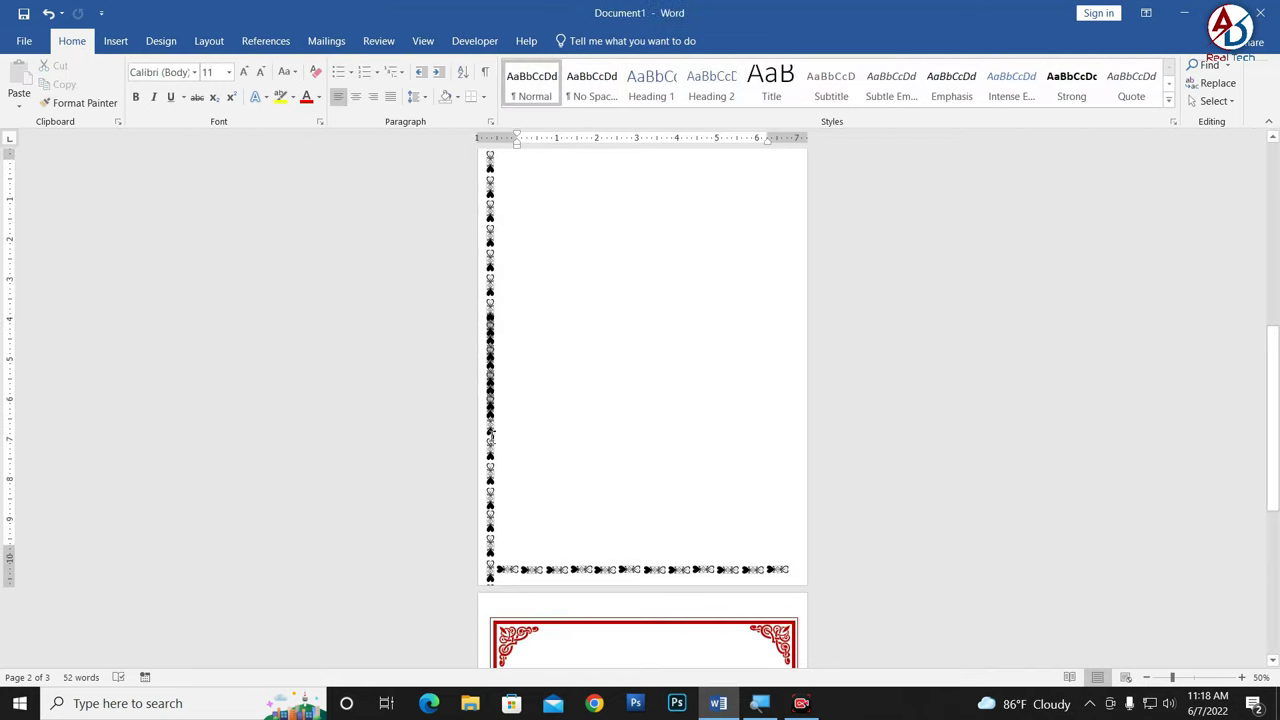
pyautogui.click(491, 436)
pyautogui.click(505, 508)
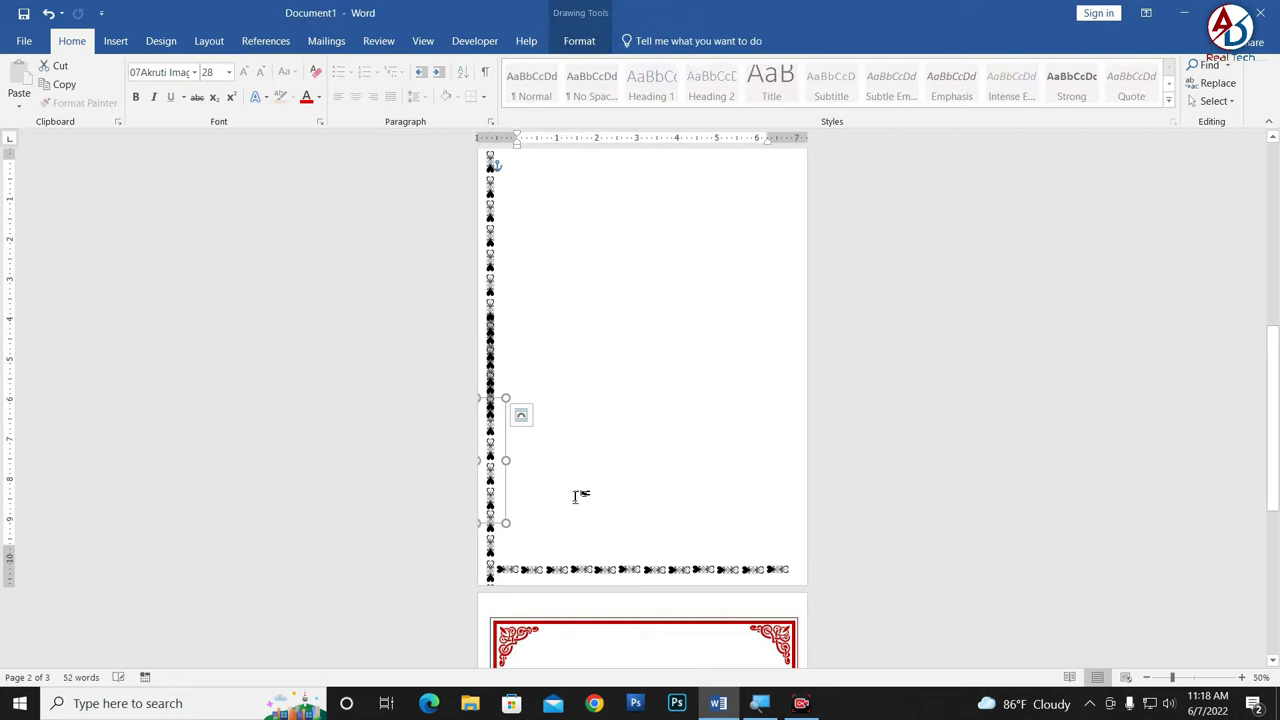
pyautogui.press('Delete')
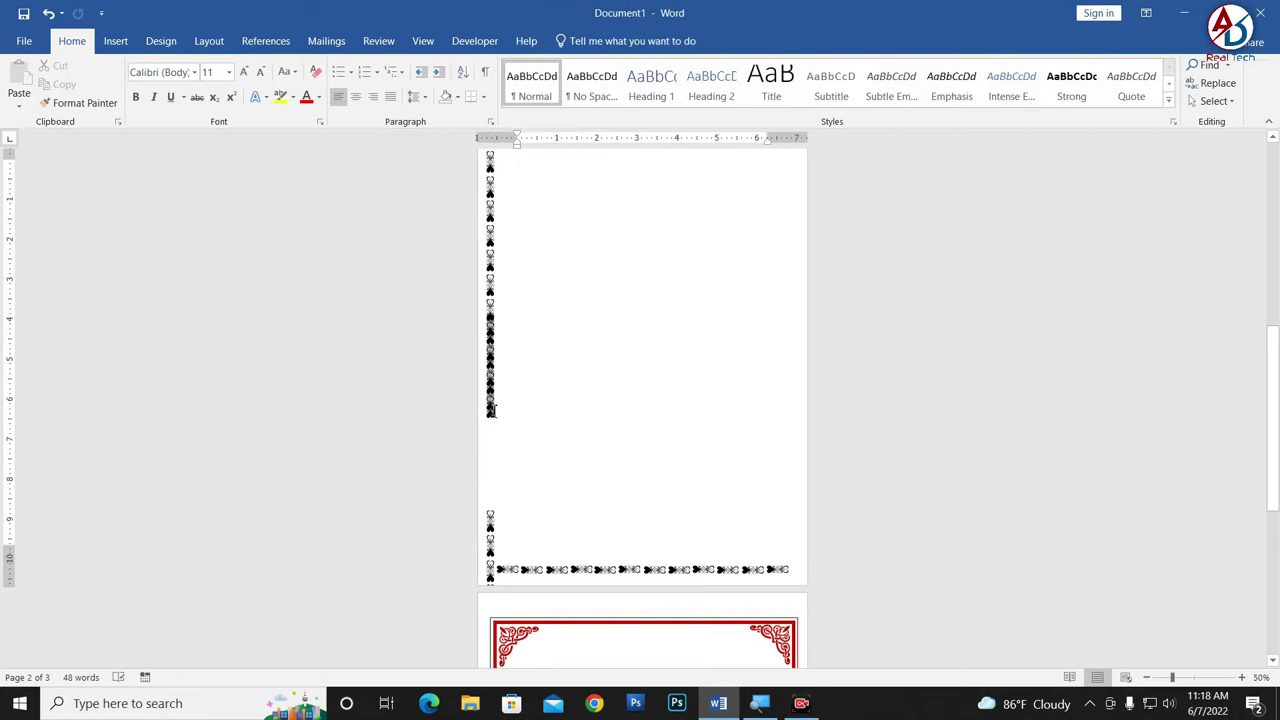
pyautogui.click(491, 410)
pyautogui.press('Delete')
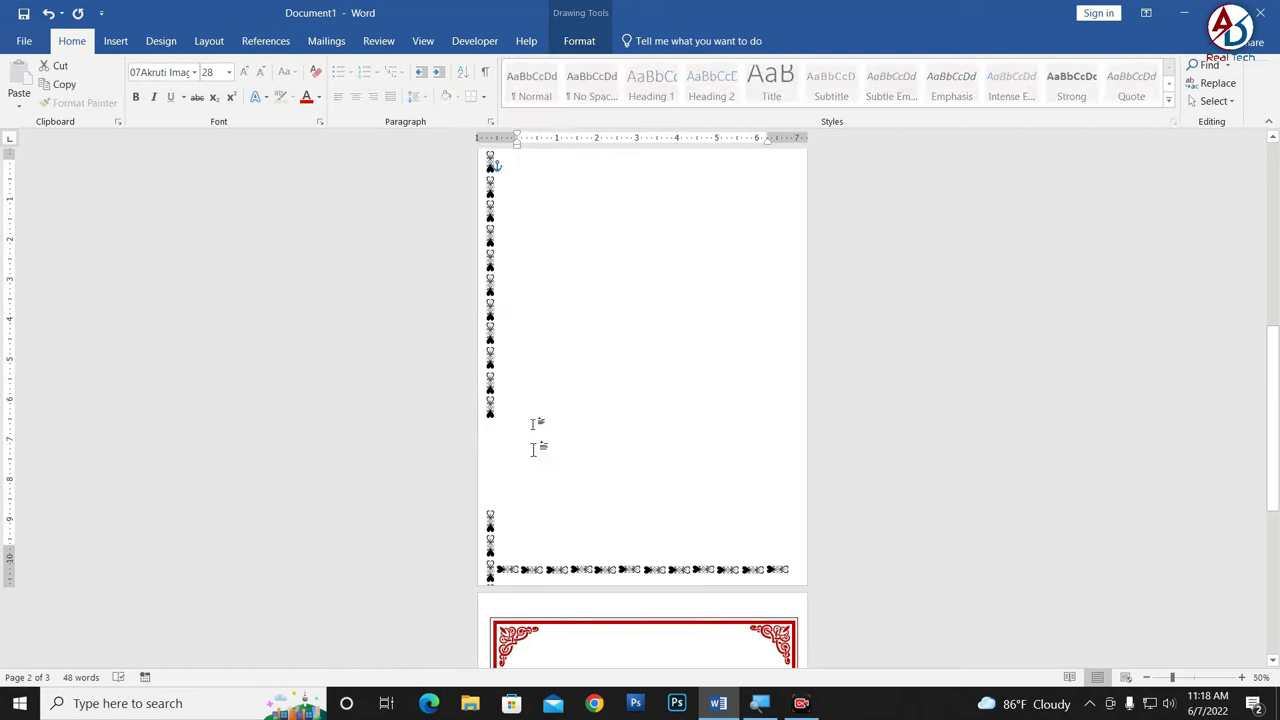
# Step: Move the remaining lower piece up to continue the left heart column
pyautogui.click(506, 490)
pyautogui.moveTo(497, 503); pyautogui.dragTo(493, 410)
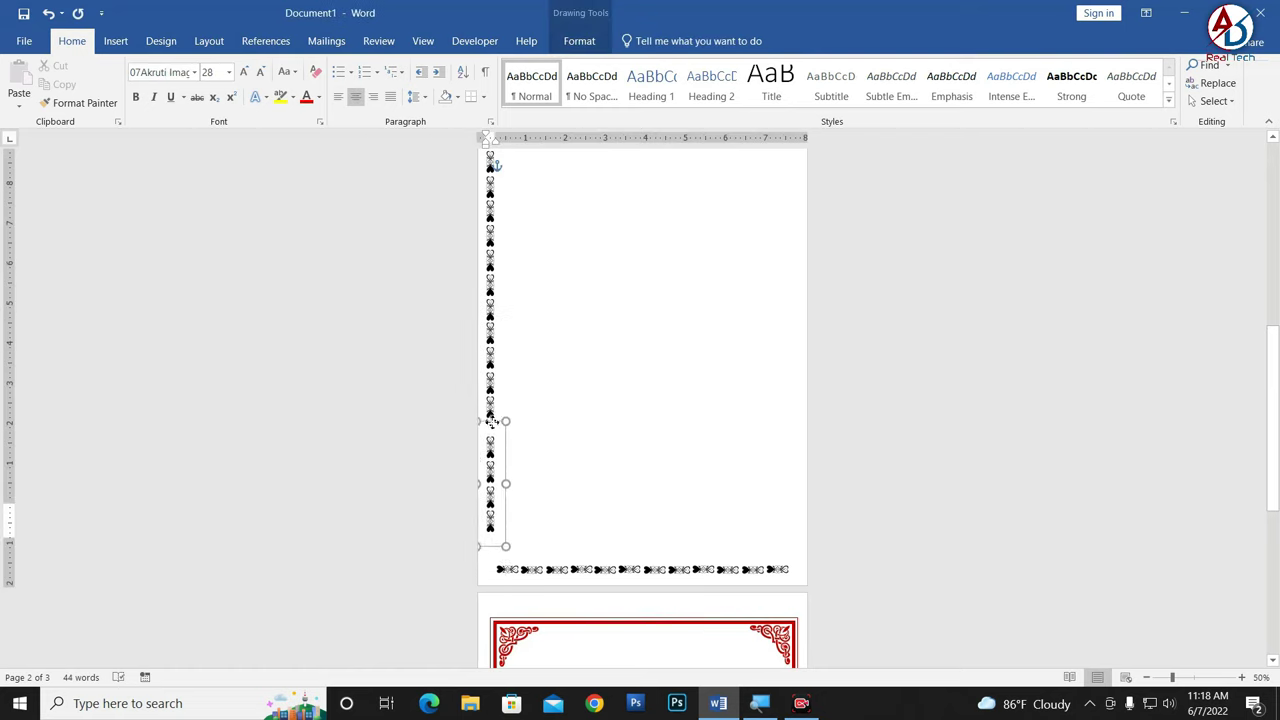
pyautogui.click(588, 488)
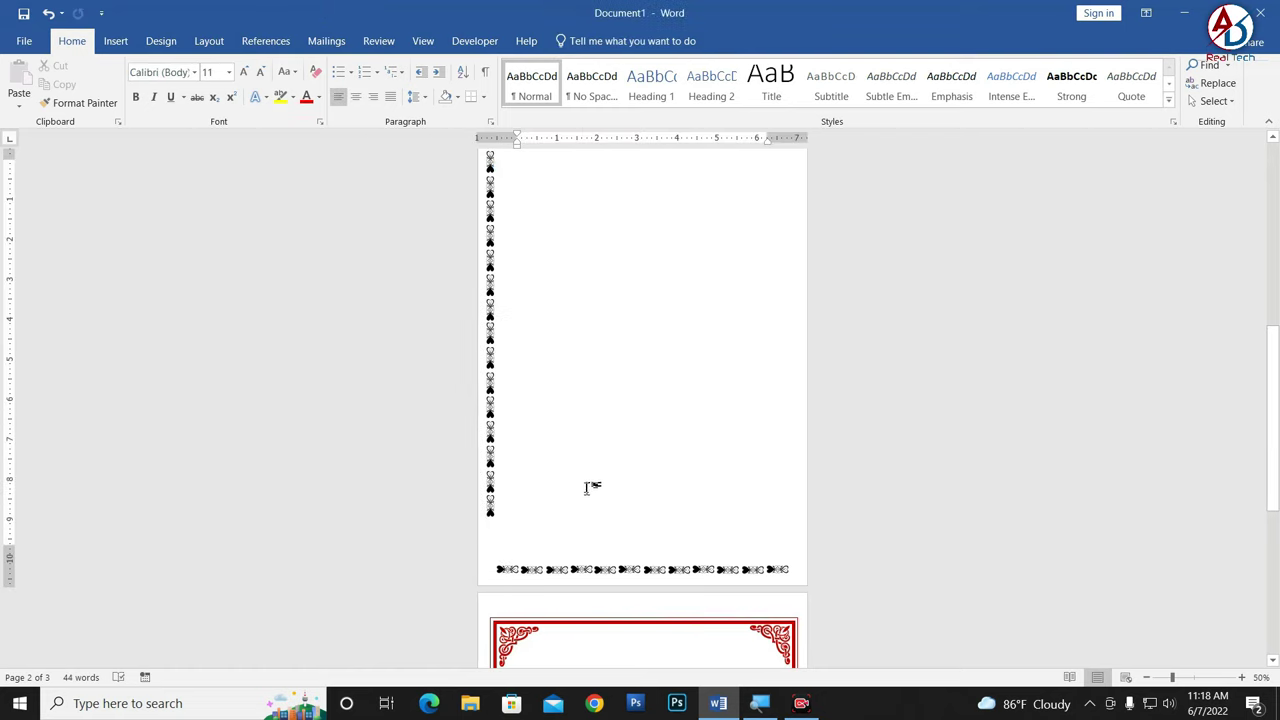
pyautogui.keyDown('ctrl'); pyautogui.scroll(4, 588, 488); pyautogui.keyUp('ctrl')
pyautogui.scroll(-2, 577, 443)
pyautogui.scroll(-3, 569, 471)
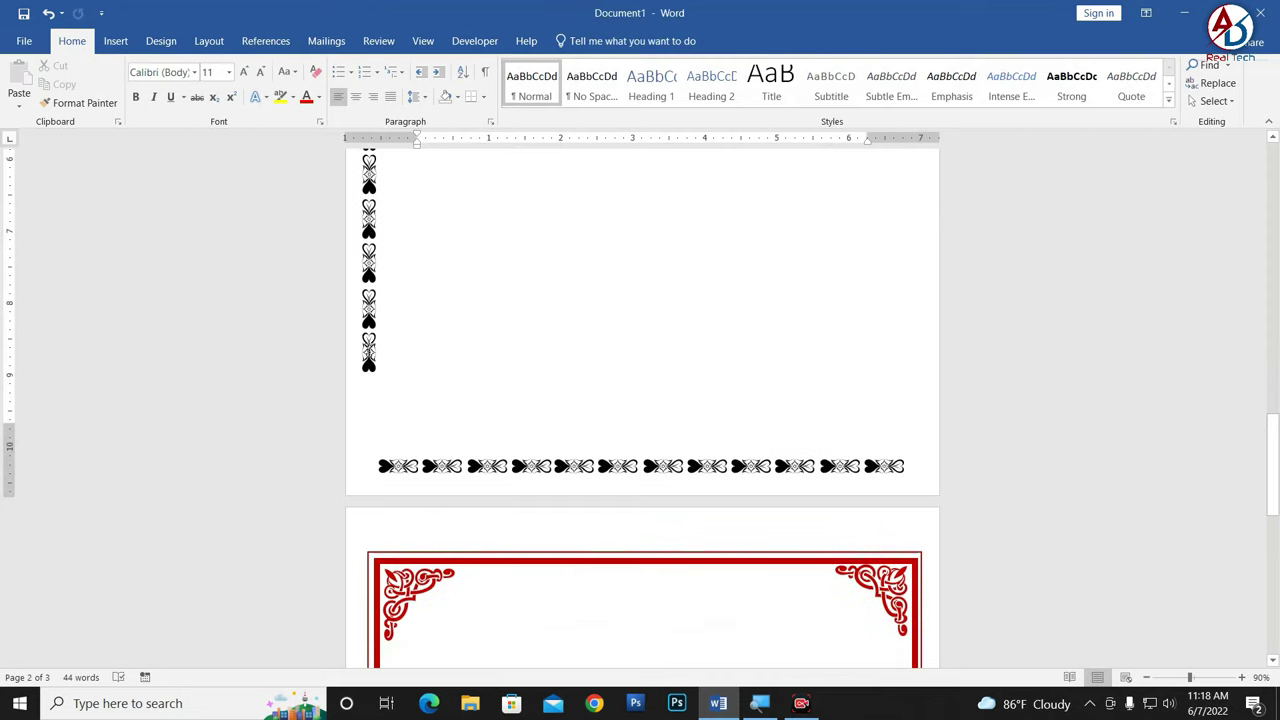
pyautogui.click(385, 379)
pyautogui.click(449, 365)
pyautogui.scroll(-4, 409, 509)
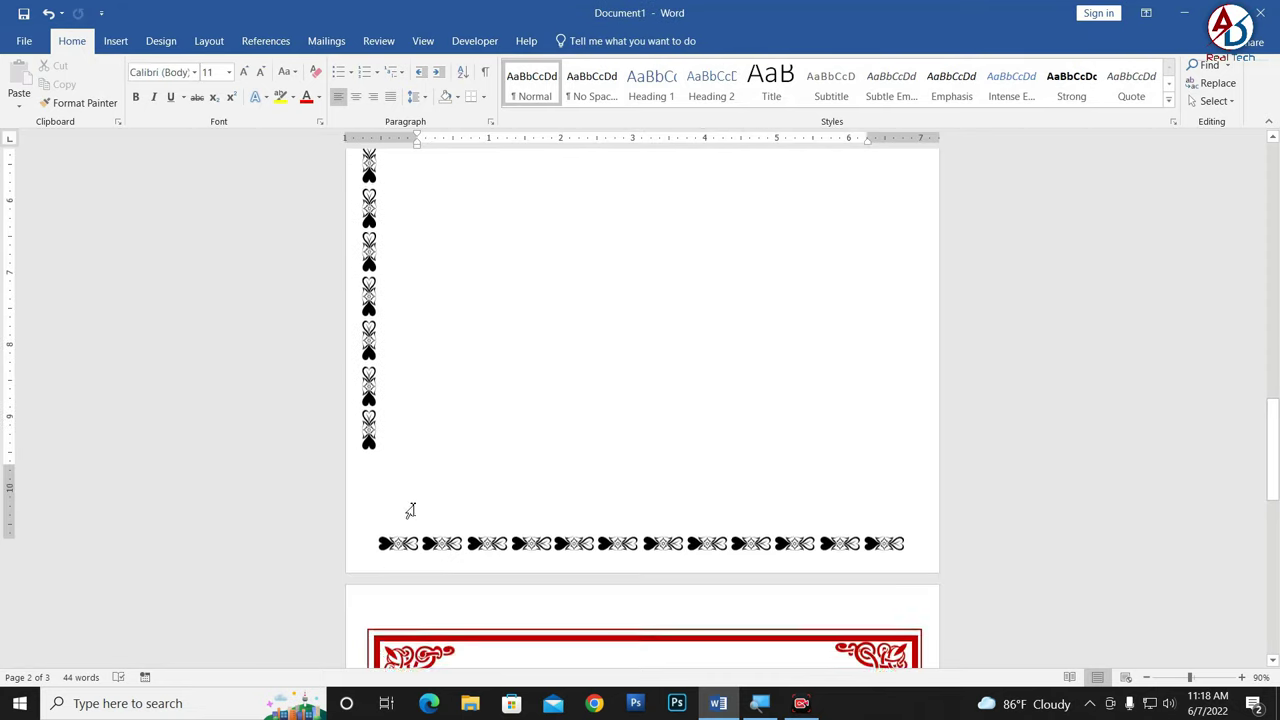
pyautogui.scroll(-1, 386, 394)
# Step: Drag the bottom heart piece lower toward the corner and nudge it up slightly
pyautogui.click(369, 285)
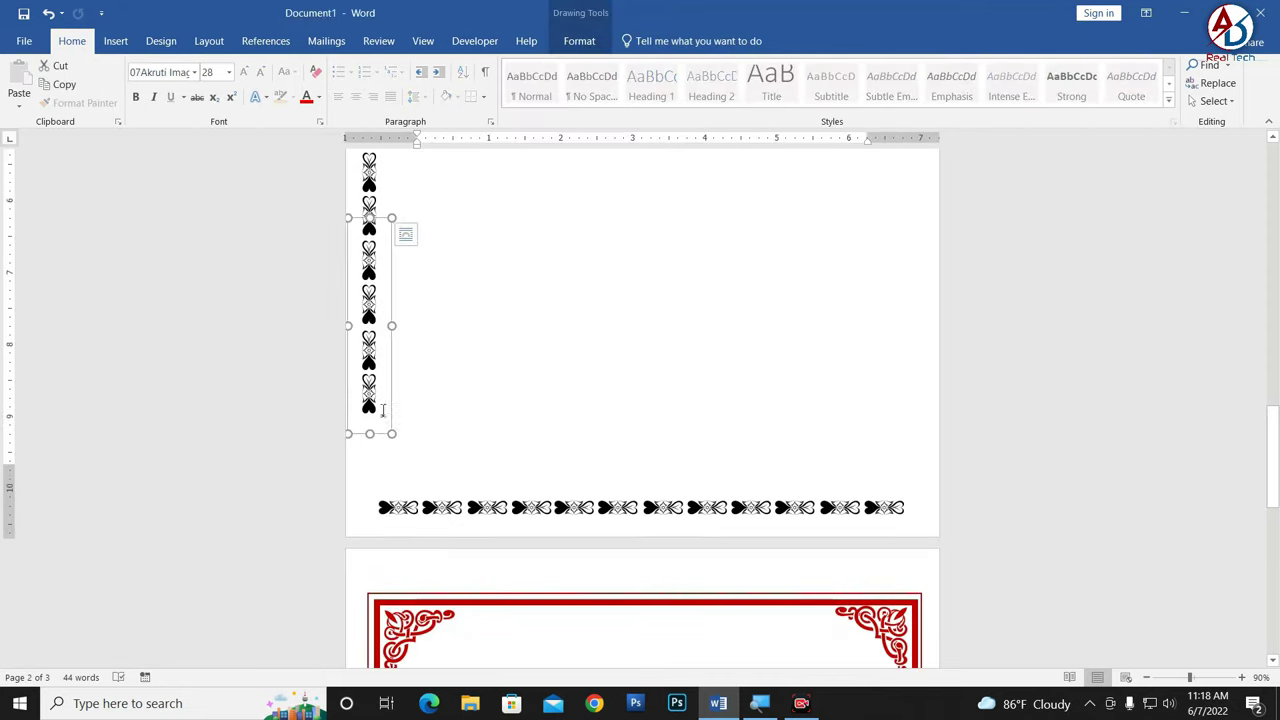
pyautogui.click(370, 398)
pyautogui.click(378, 366)
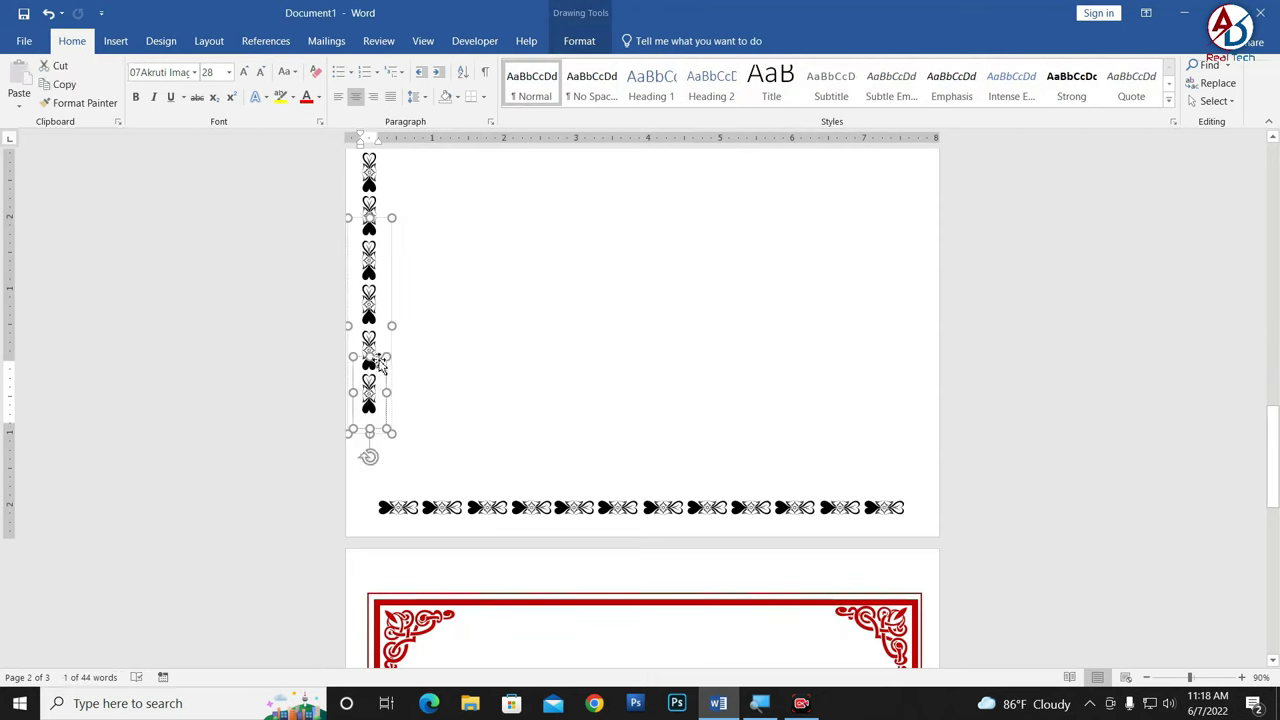
pyautogui.moveTo(384, 366); pyautogui.dragTo(381, 423)
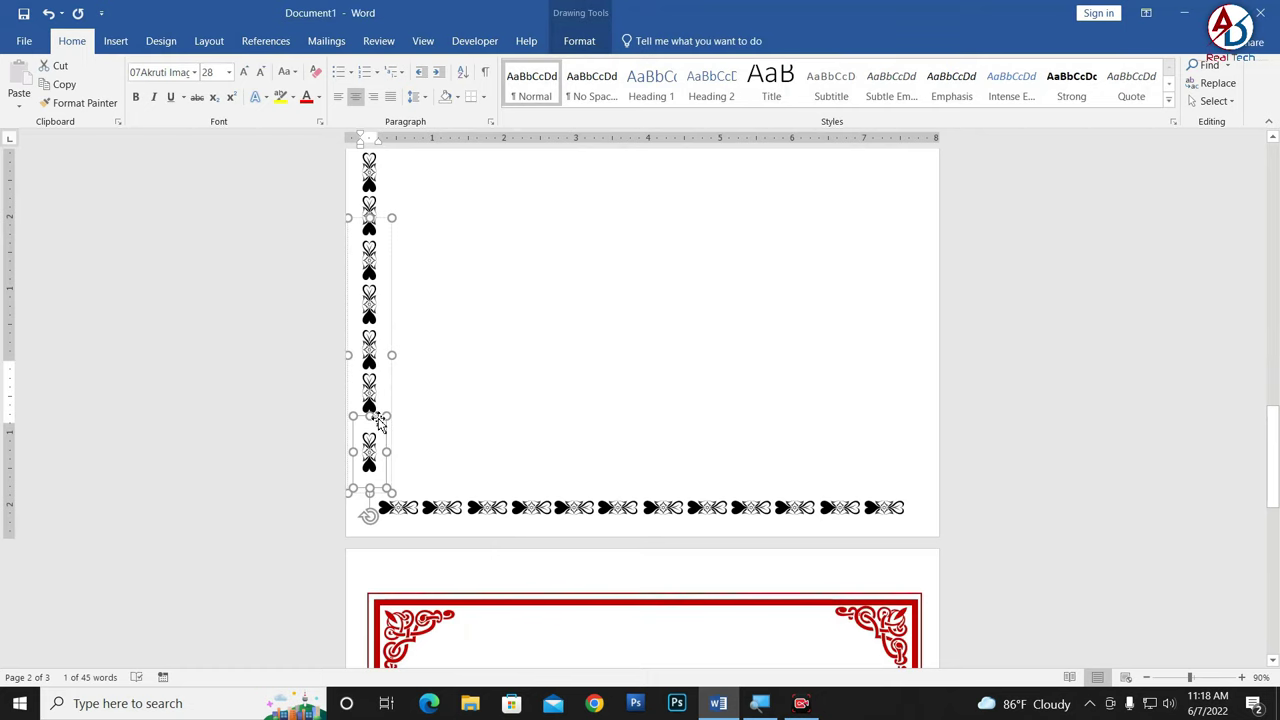
pyautogui.moveTo(380, 424); pyautogui.dragTo(379, 418)
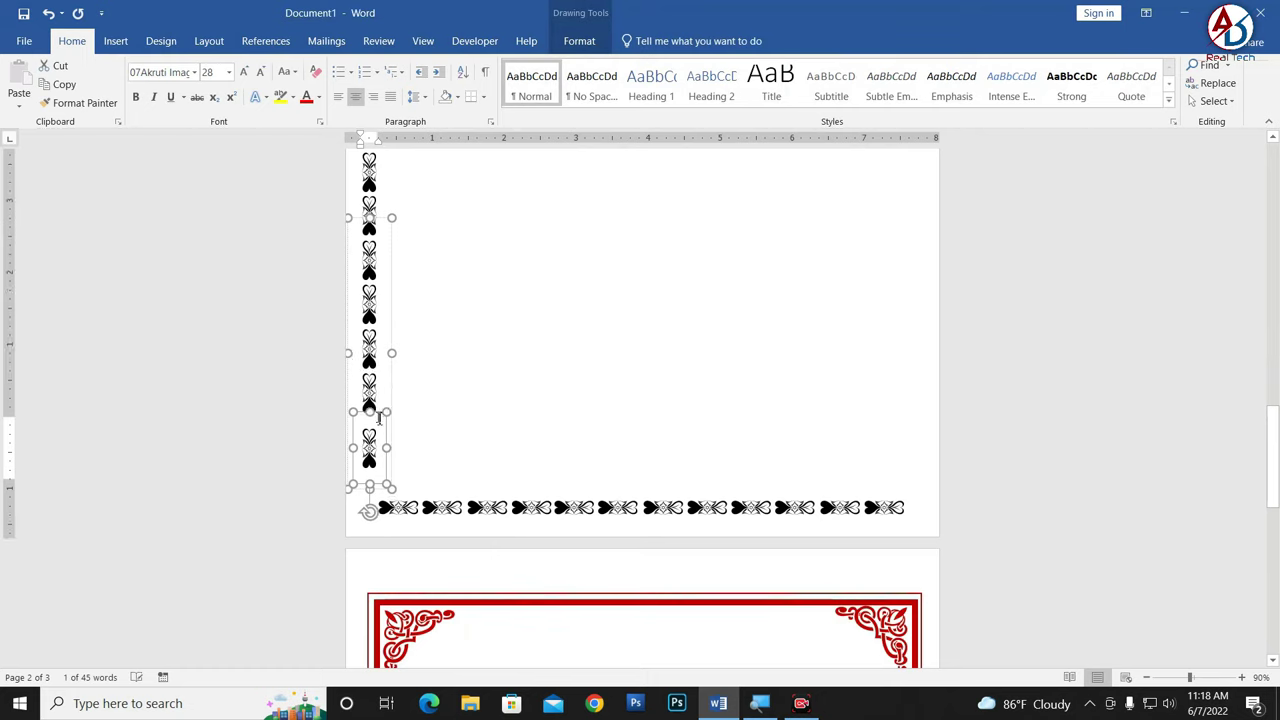
pyautogui.press('Up')
pyautogui.press('Up')
pyautogui.press('Up')
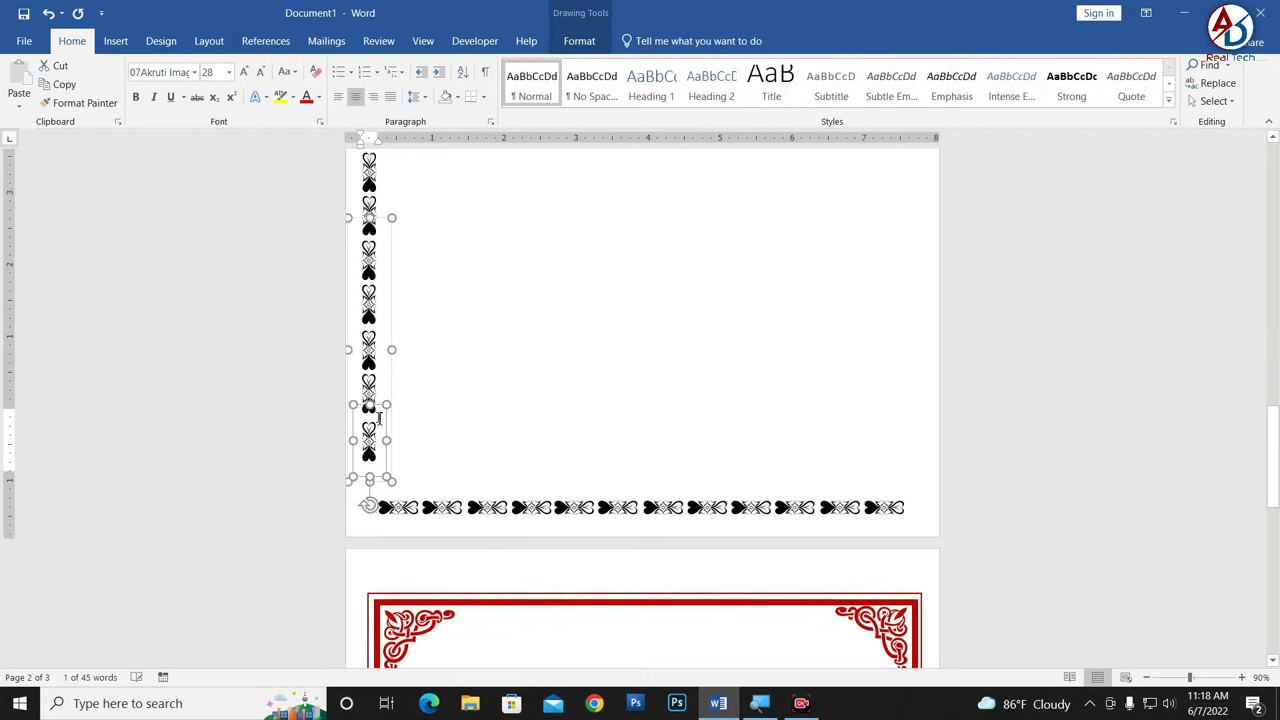
pyautogui.press('Up')
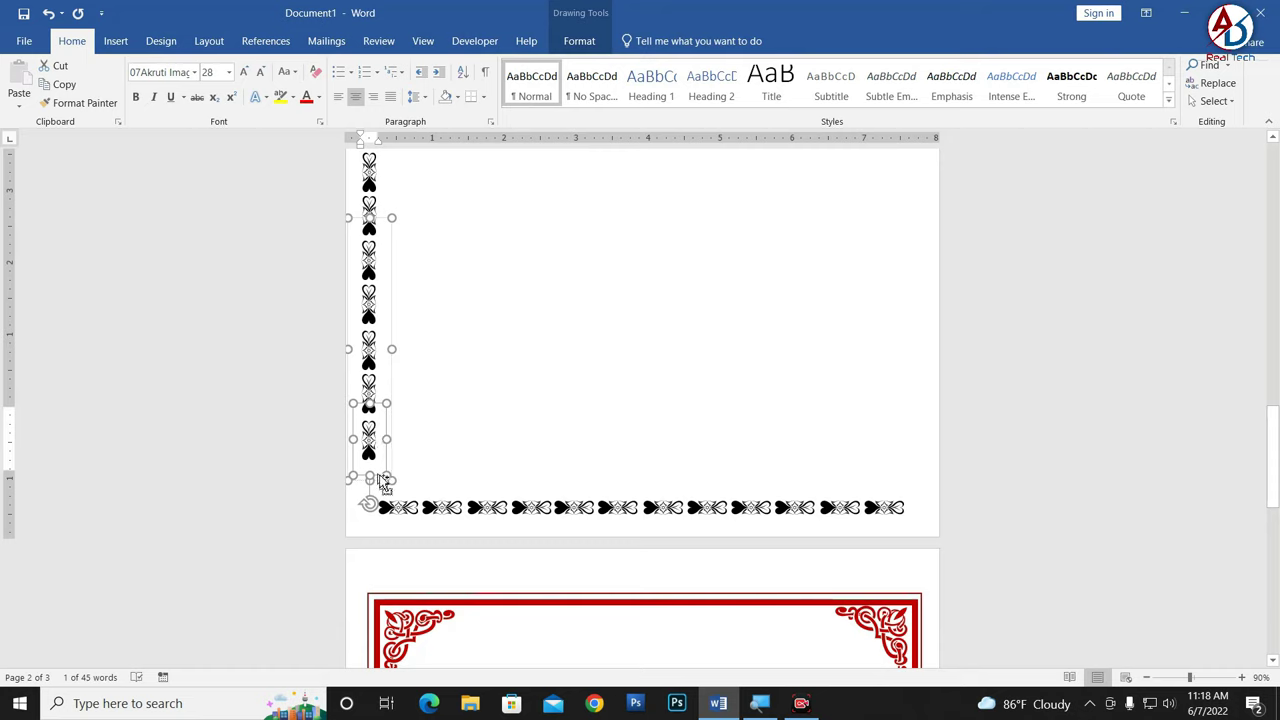
# Step: Place the heart piece at the bottom-left corner, nudged into line with the bottom strip
pyautogui.moveTo(385, 482)
pyautogui.mouseDown()
pyautogui.moveTo(386, 545)
pyautogui.moveTo(380, 531)
pyautogui.mouseUp()
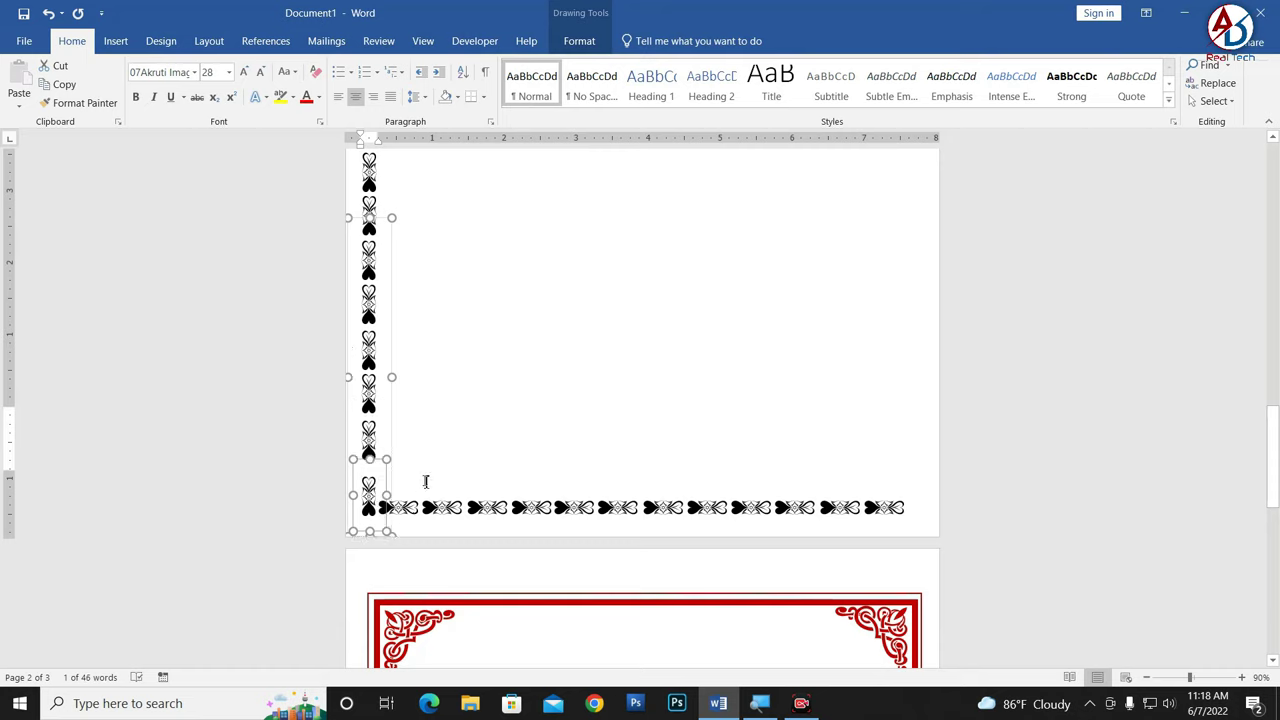
pyautogui.press('Up')
pyautogui.press('Up')
pyautogui.press('Up')
pyautogui.press('Up')
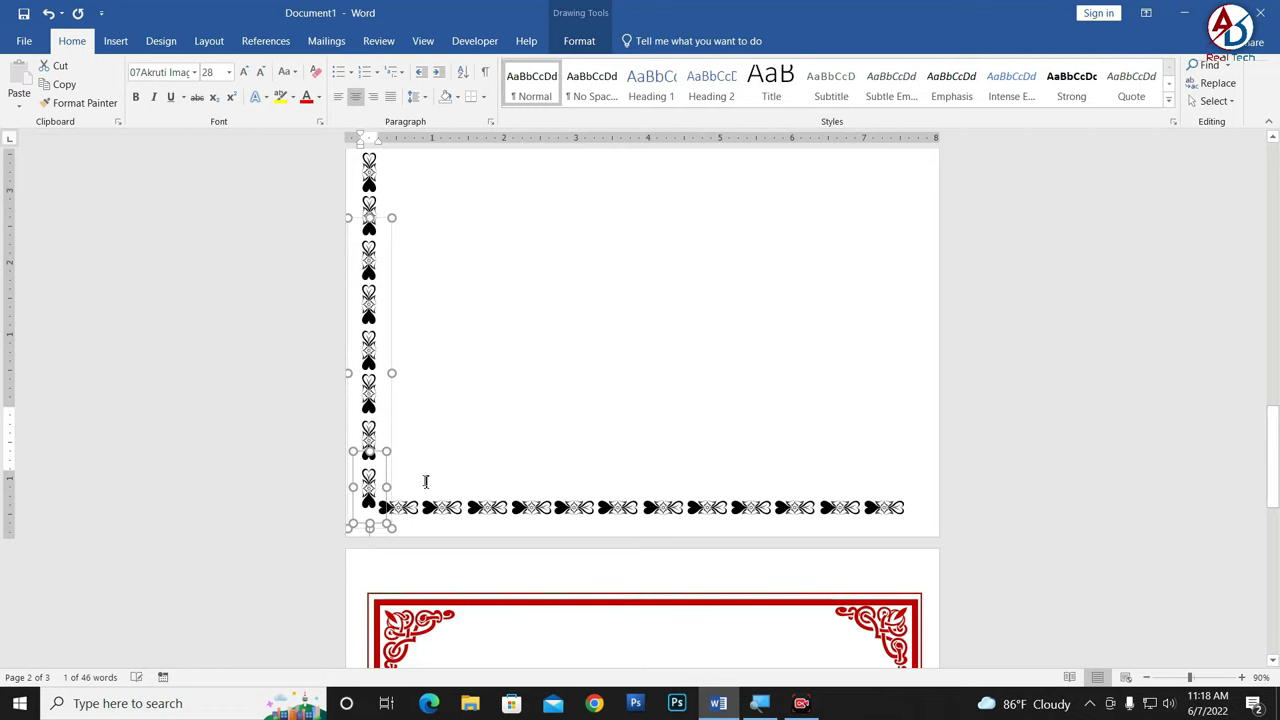
pyautogui.press('Up')
pyautogui.press('Up')
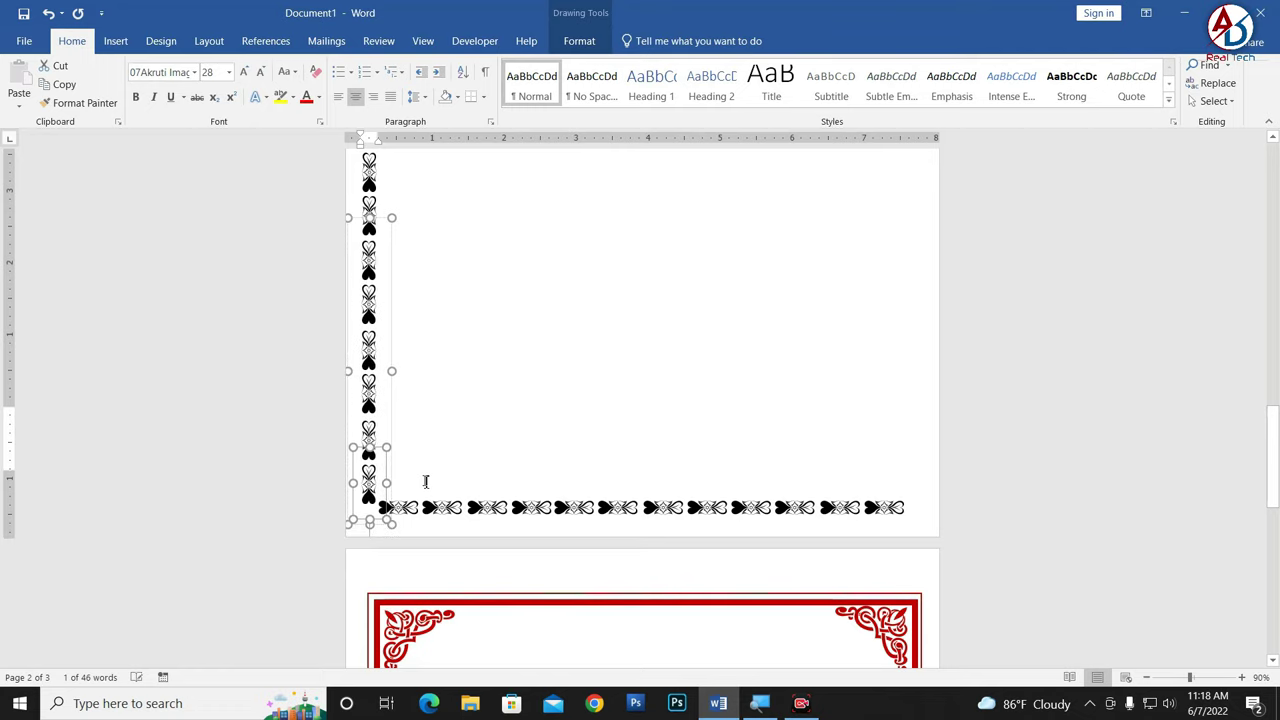
pyautogui.click(490, 452)
pyautogui.scroll(5, 480, 434)
pyautogui.scroll(5, 463, 423)
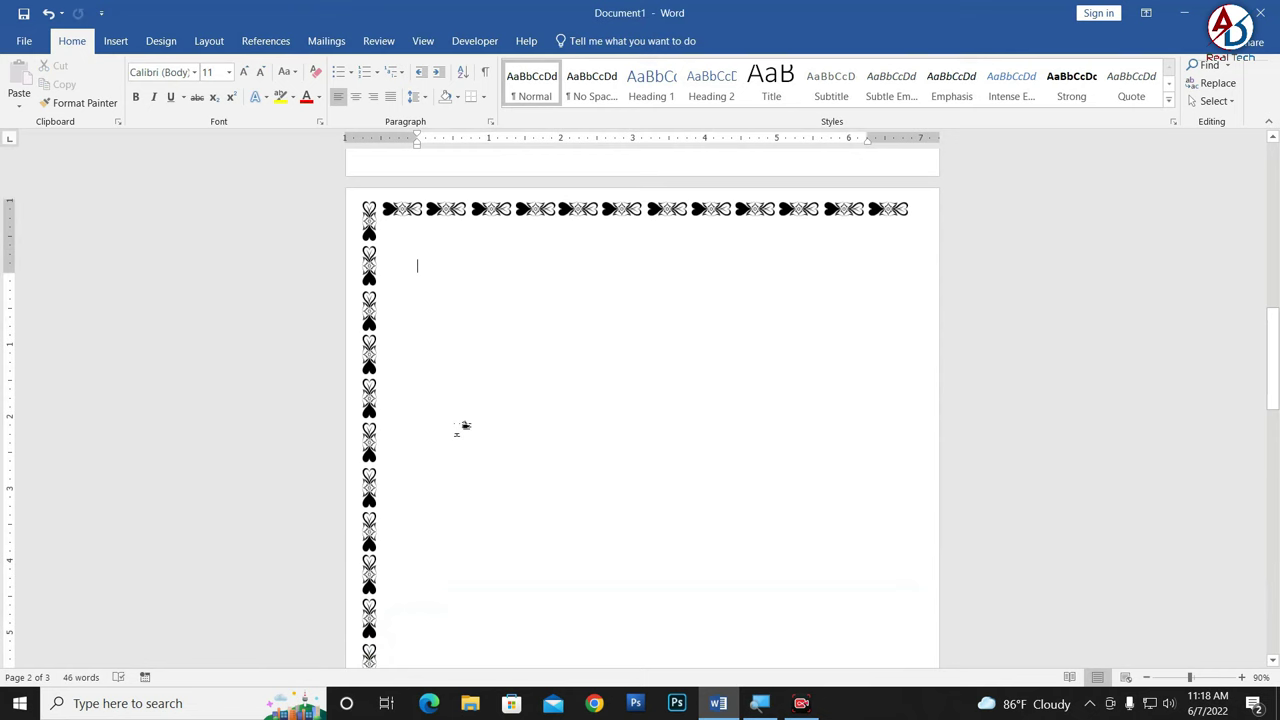
# Step: Select the pieces of page 2's left heart border
pyautogui.click(380, 214)
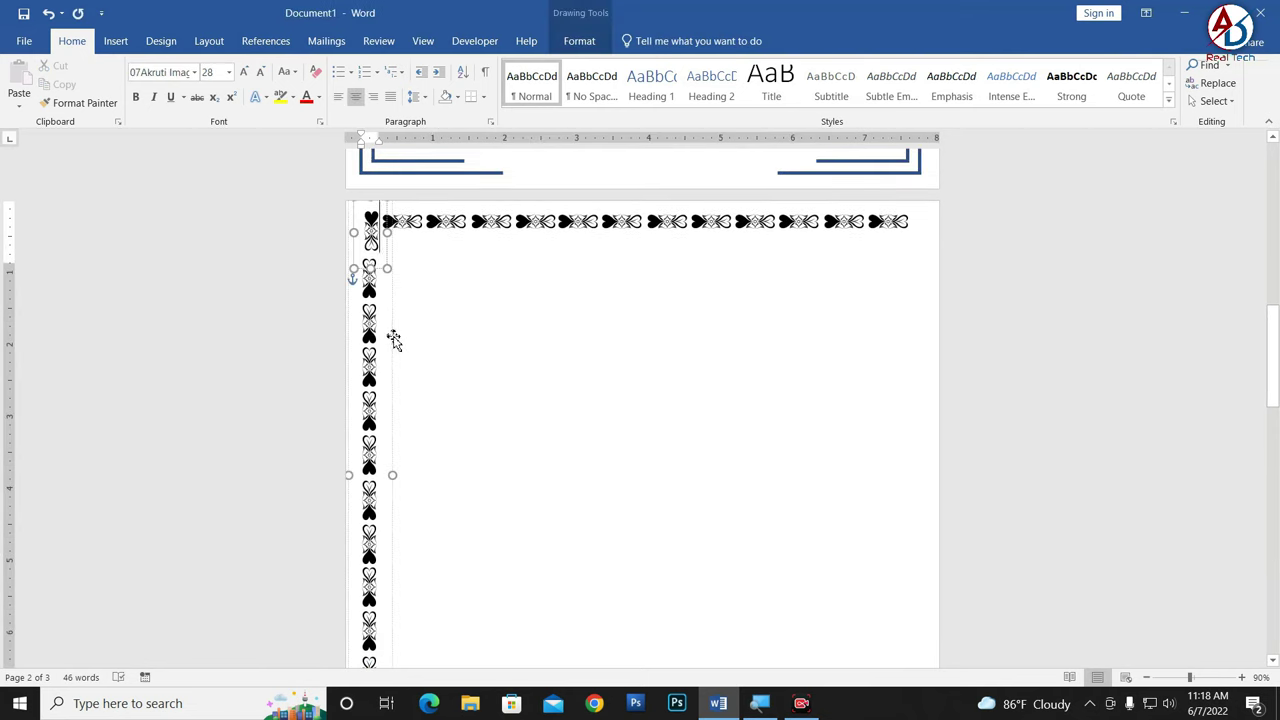
pyautogui.scroll(-5, 455, 451)
pyautogui.scroll(-4, 434, 511)
pyautogui.click(373, 285)
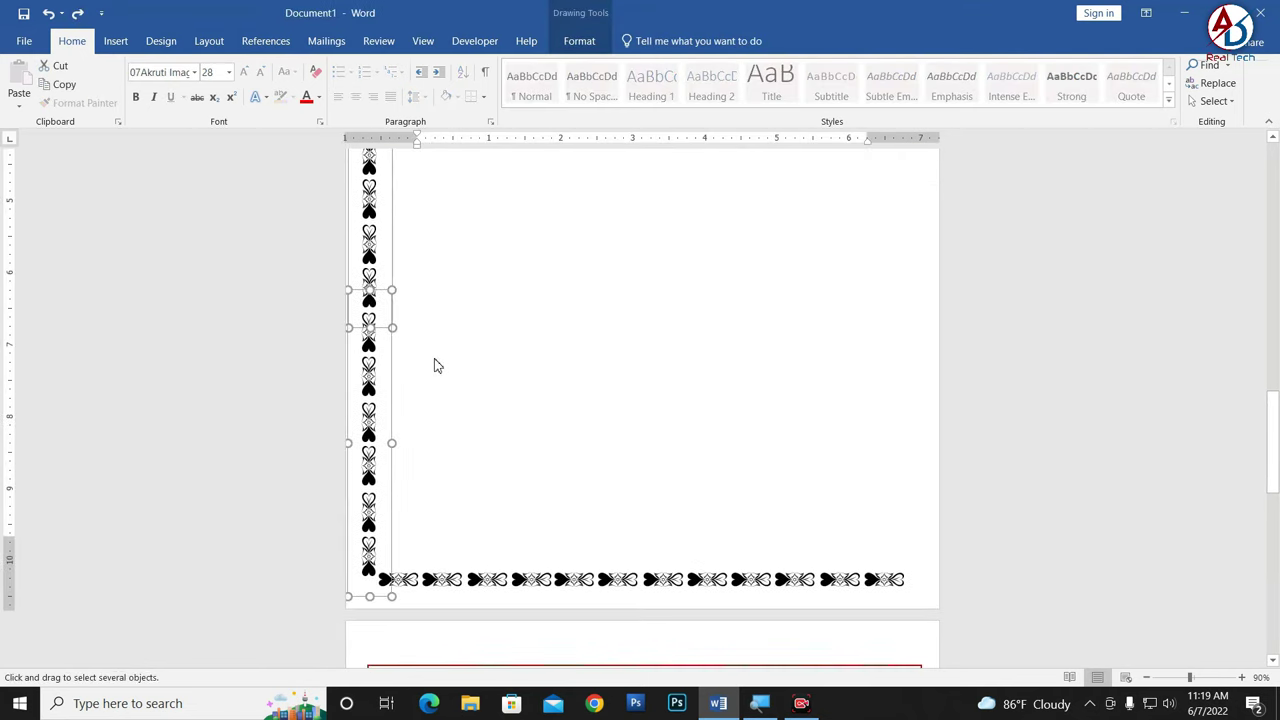
pyautogui.click(367, 325)
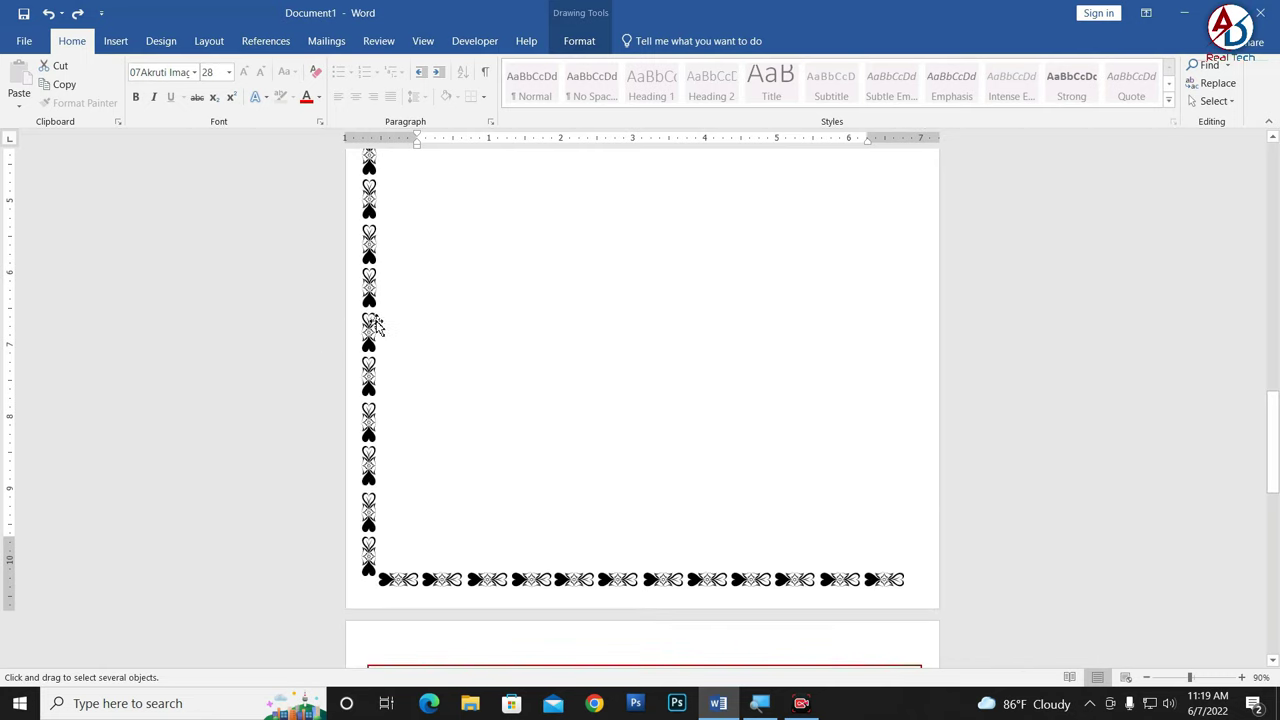
pyautogui.rightClick(375, 325)
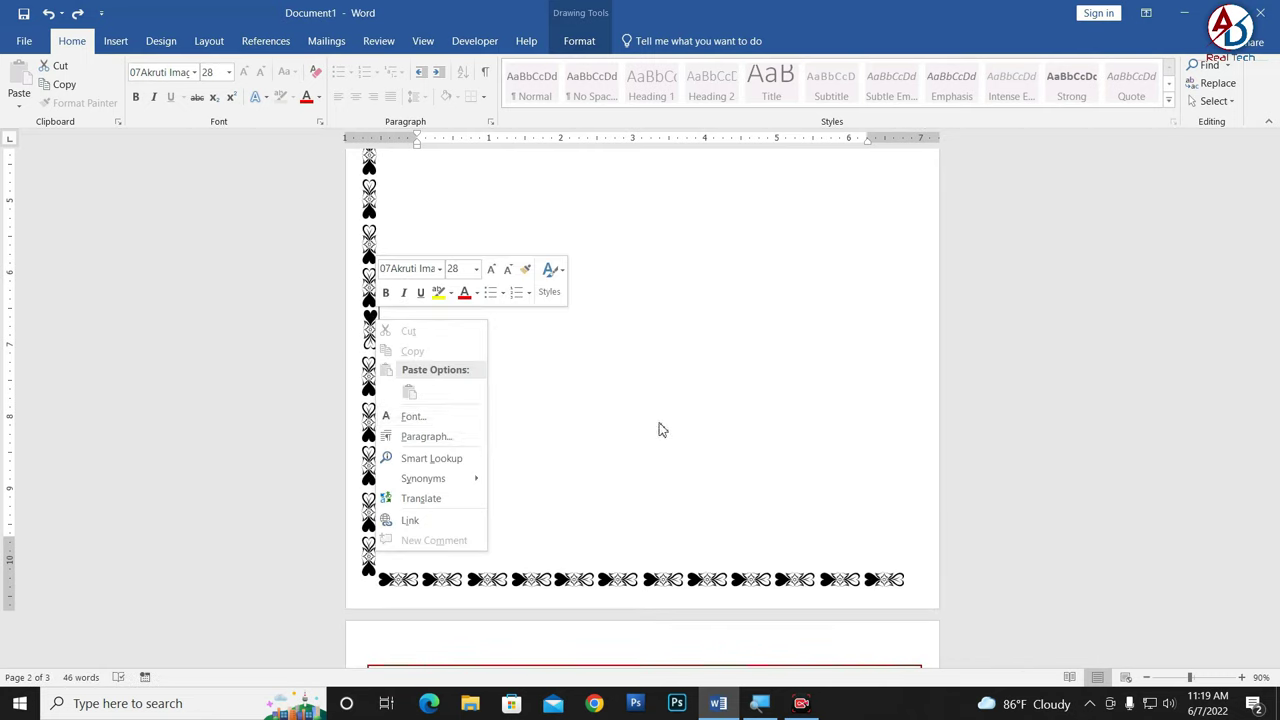
pyautogui.press('Escape')
pyautogui.keyDown('ctrl'); pyautogui.scroll(-1, 520, 426); pyautogui.keyUp('ctrl')
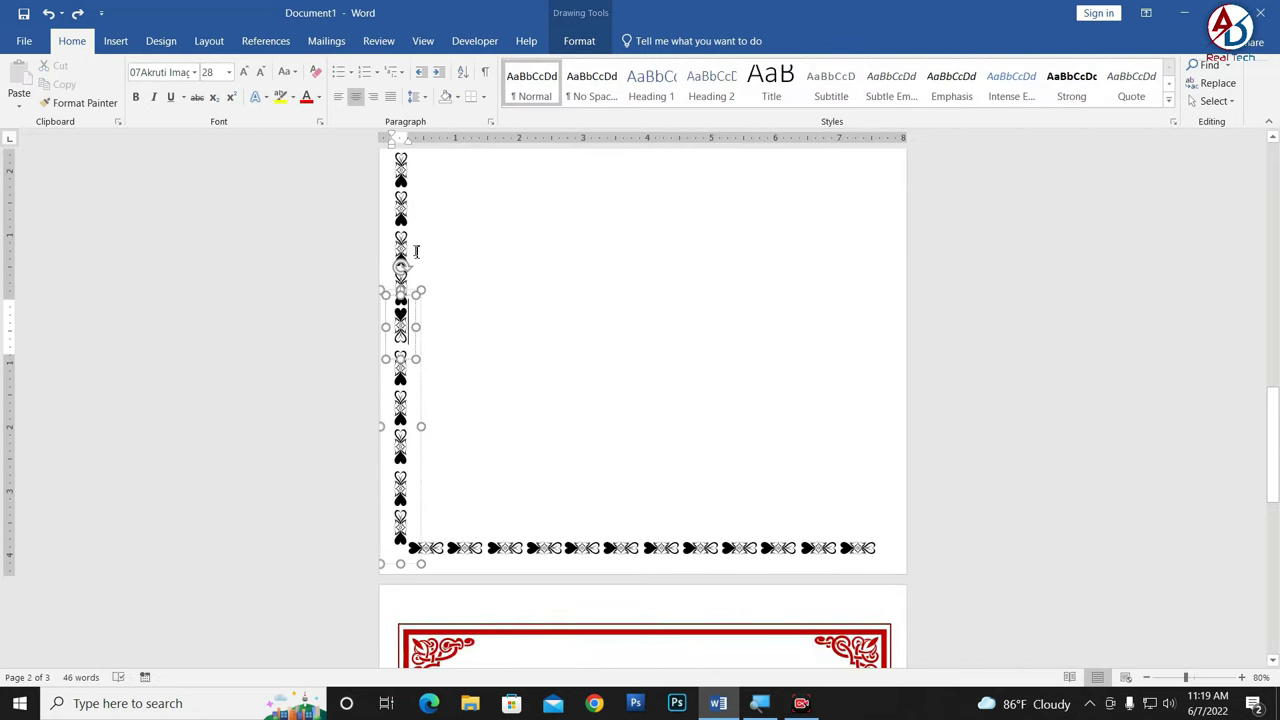
# Step: Multi-select the left border pieces, group them into one strip, and extend it slightly downward
pyautogui.click(1215, 101)
pyautogui.click(1118, 142)
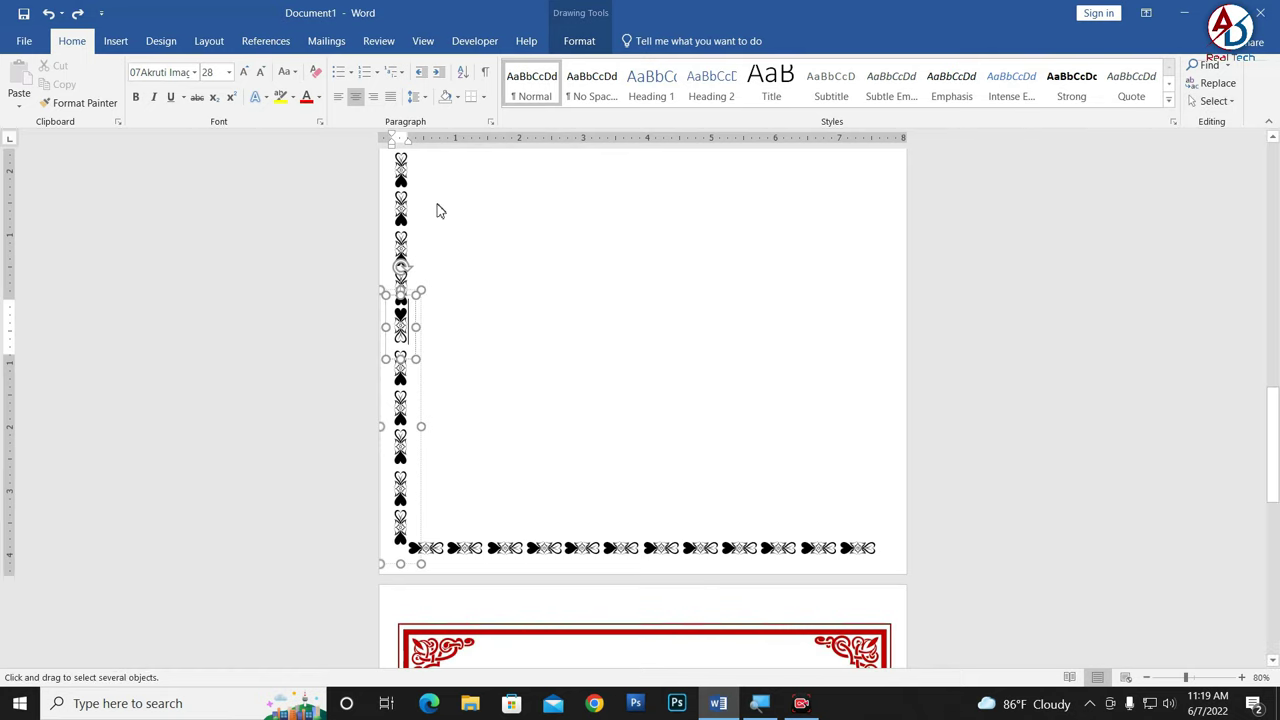
pyautogui.click(403, 222)
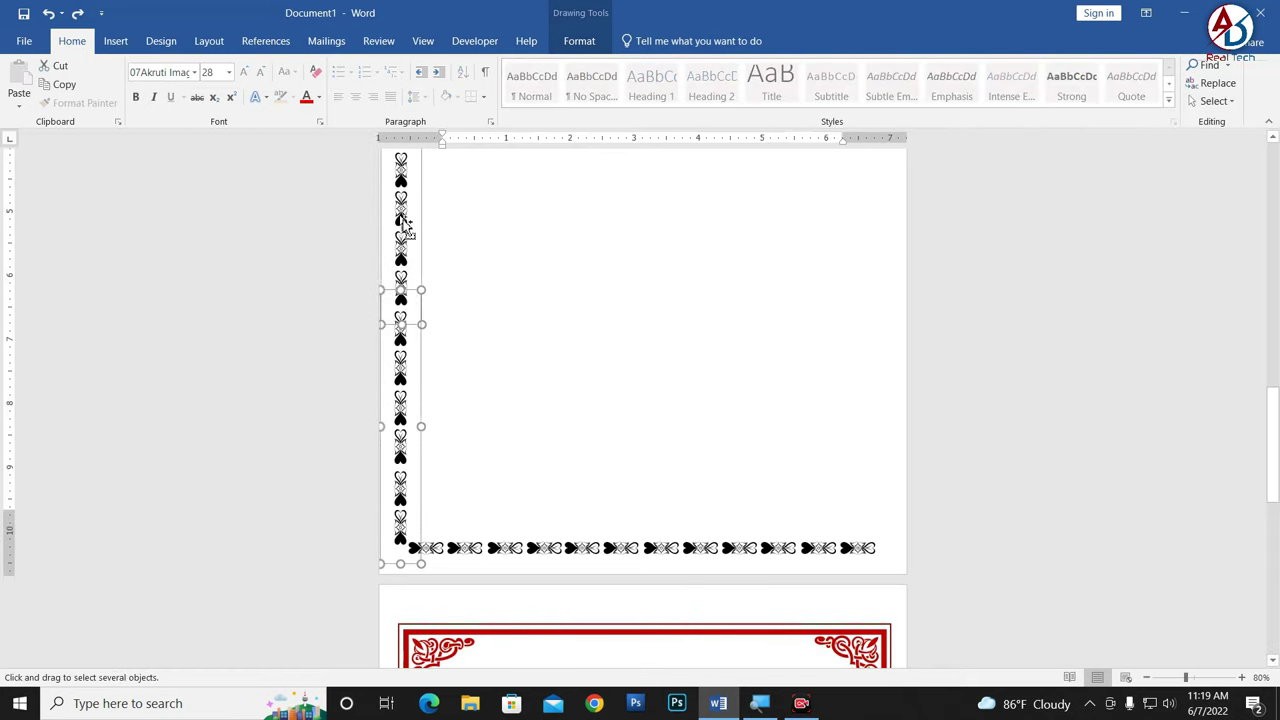
pyautogui.rightClick(423, 368)
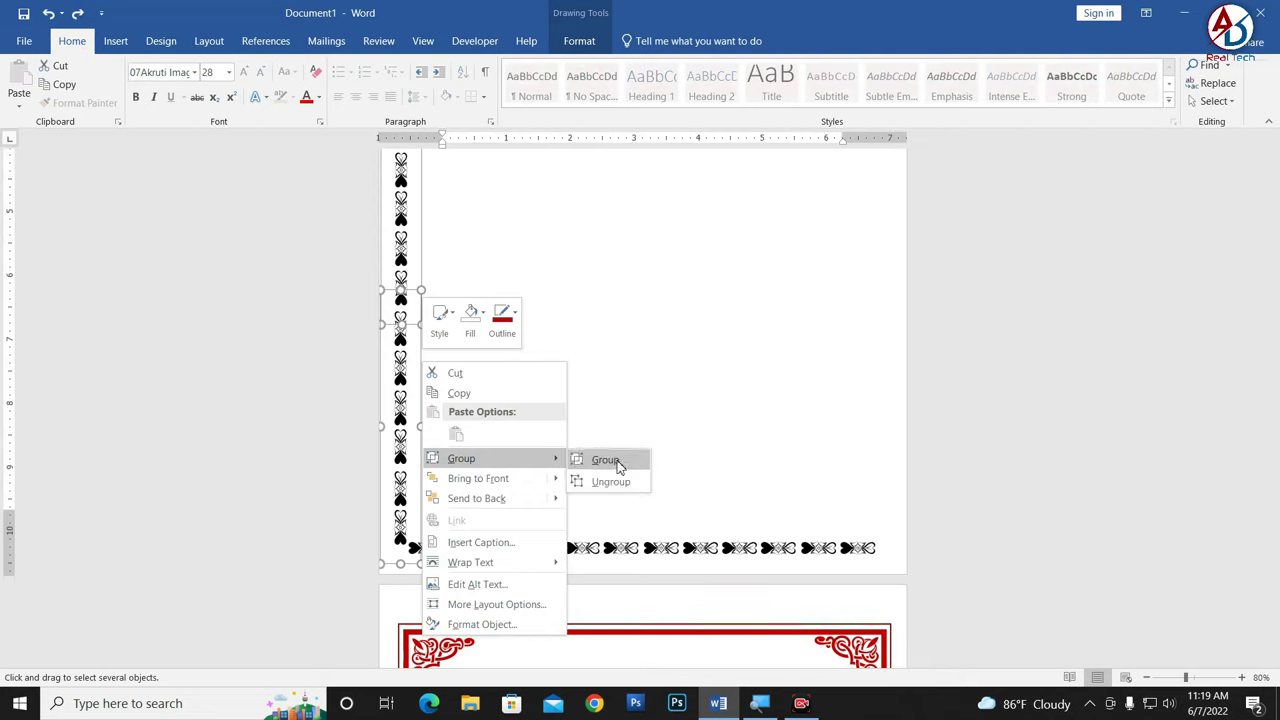
pyautogui.click(614, 459)
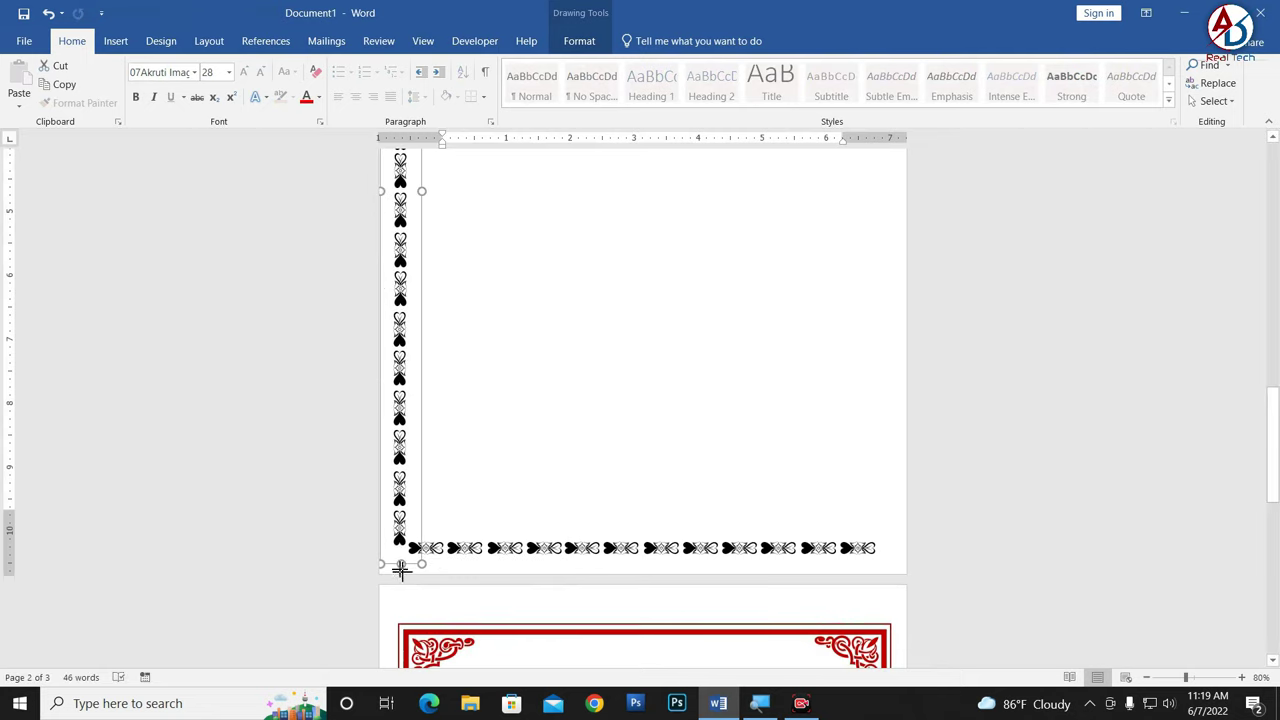
pyautogui.moveTo(401, 569); pyautogui.dragTo(399, 567)
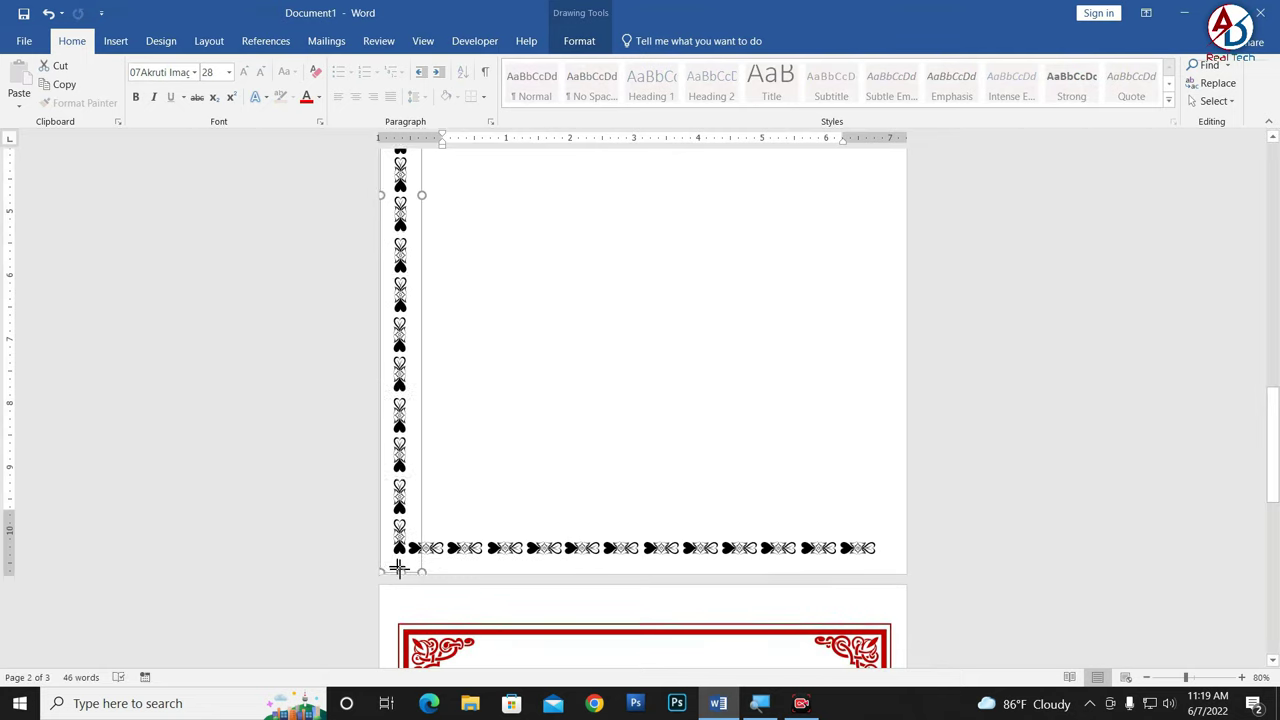
# Step: Ctrl+drag a copy of the left heart strip to page 2's right edge
pyautogui.keyDown('ctrl'); pyautogui.scroll(-5, 430, 442); pyautogui.keyUp('ctrl')
pyautogui.keyDown('ctrl'); pyautogui.scroll(3, 446, 443); pyautogui.keyUp('ctrl')
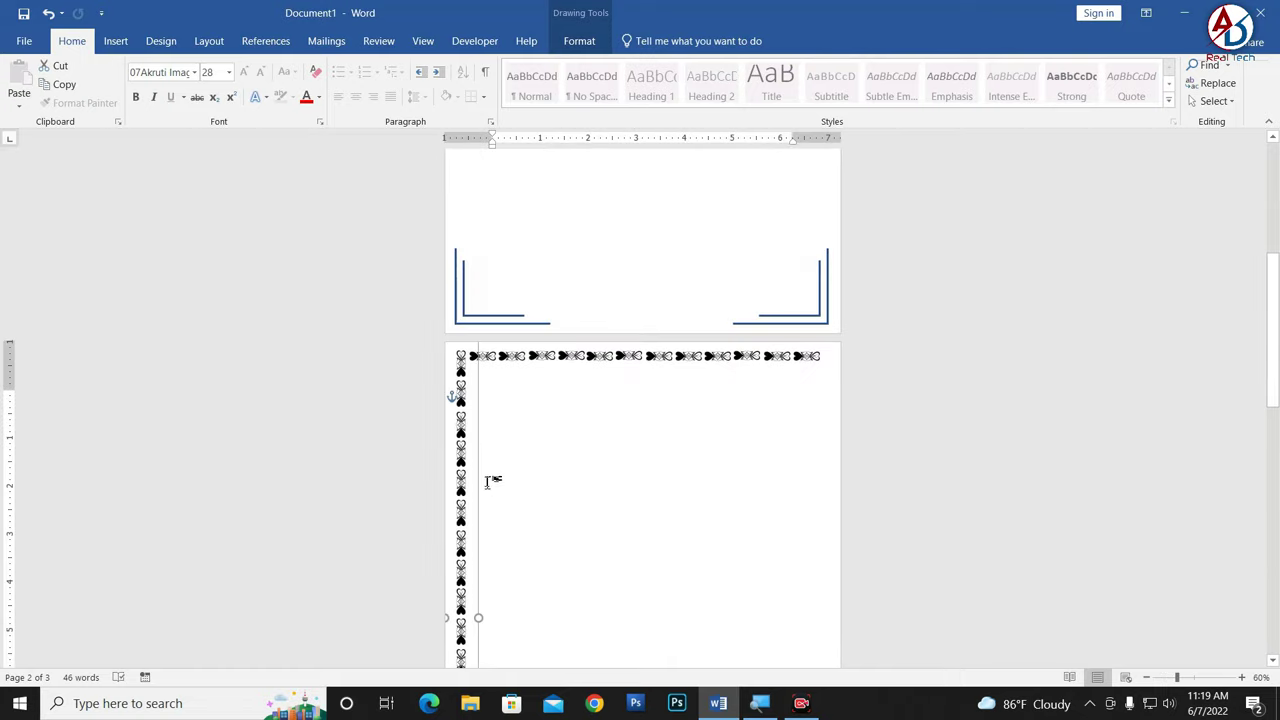
pyautogui.moveTo(481, 485); pyautogui.dragTo(828, 478)
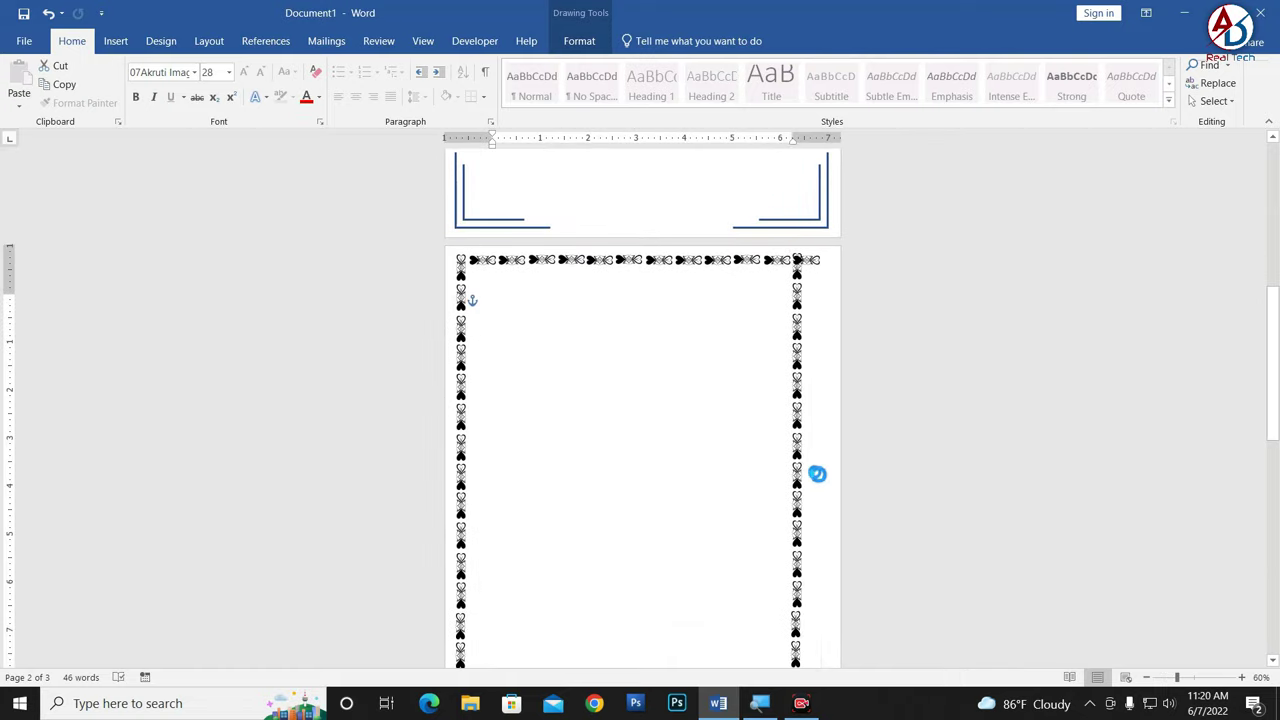
pyautogui.scroll(-2, 845, 470)
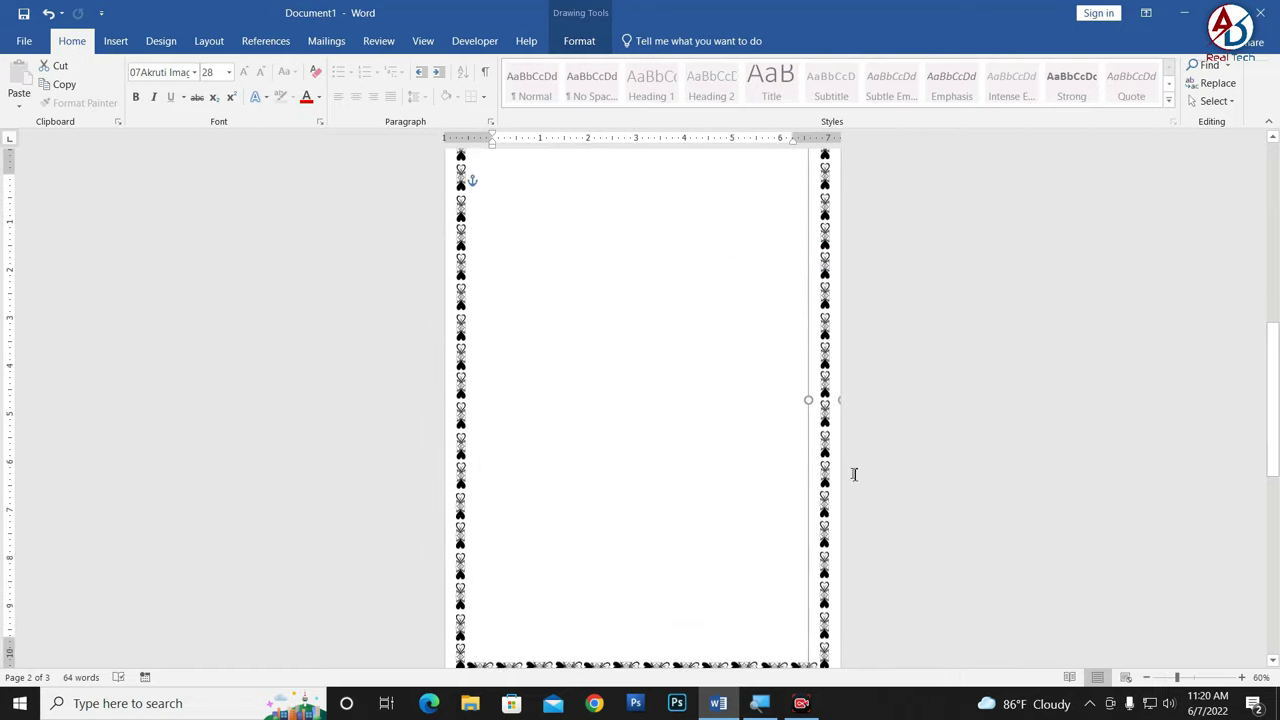
pyautogui.scroll(-3, 854, 478)
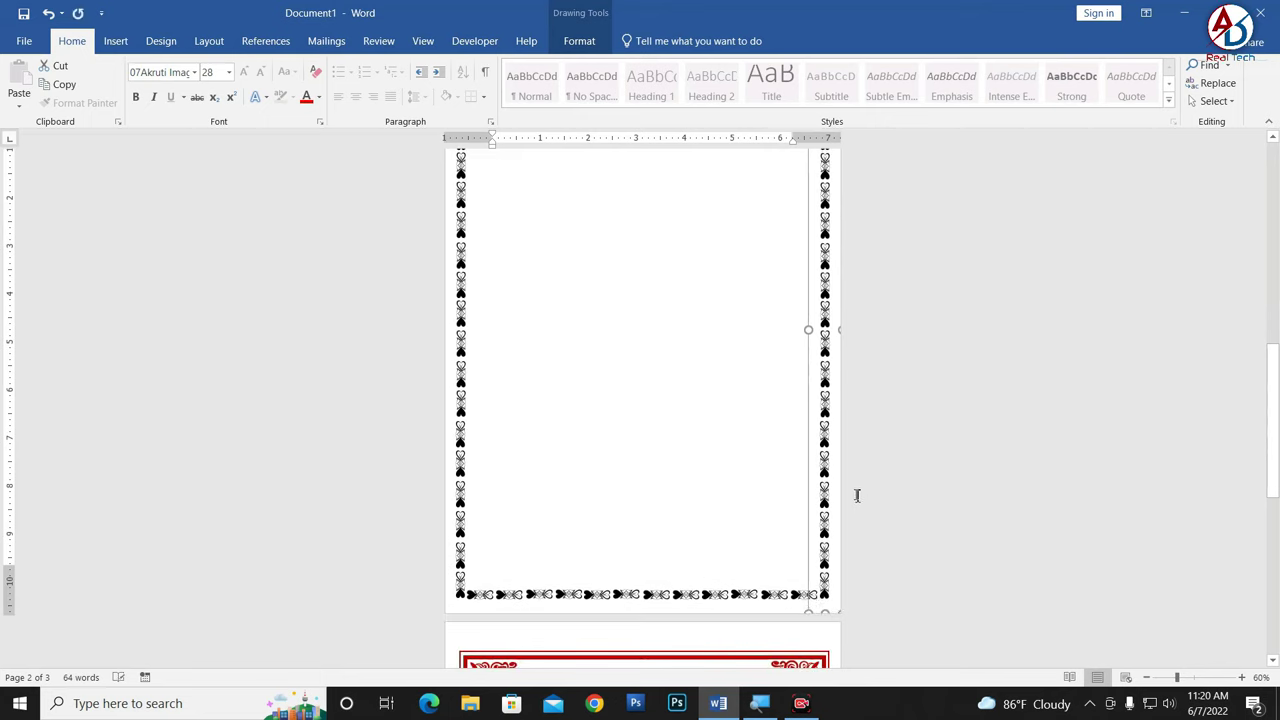
pyautogui.click(675, 452)
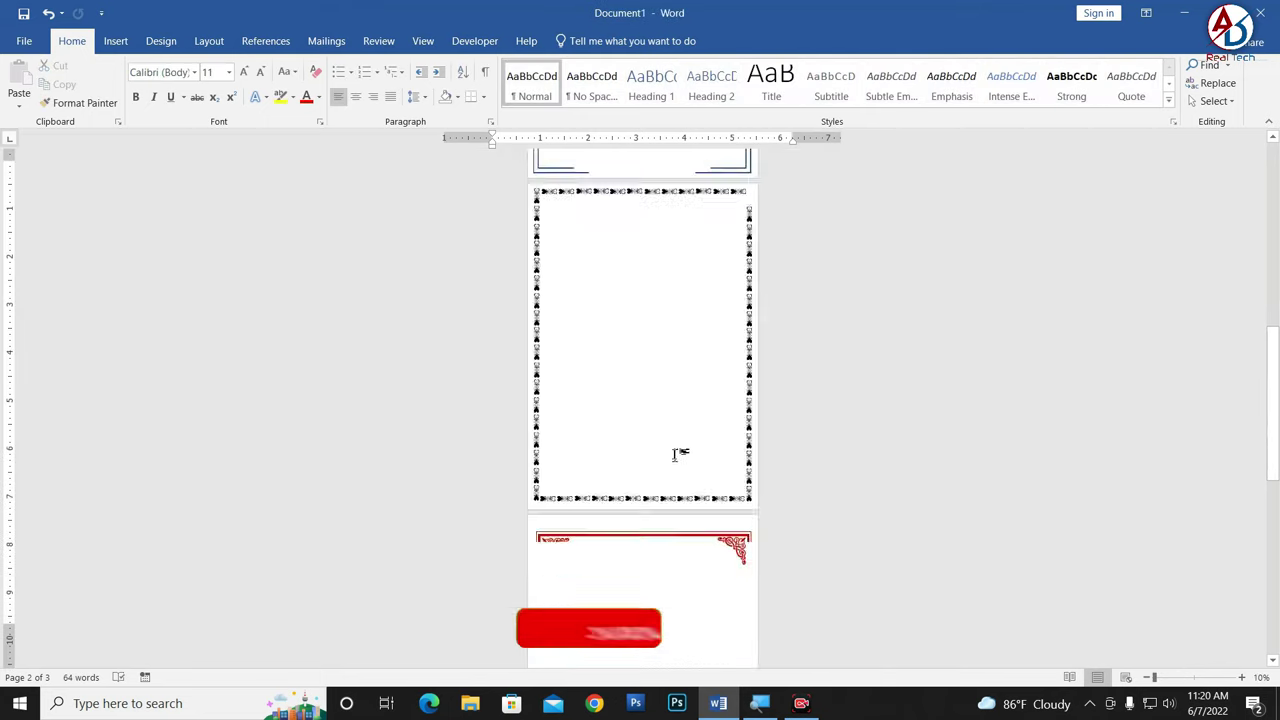
pyautogui.scroll(2, 527, 370)
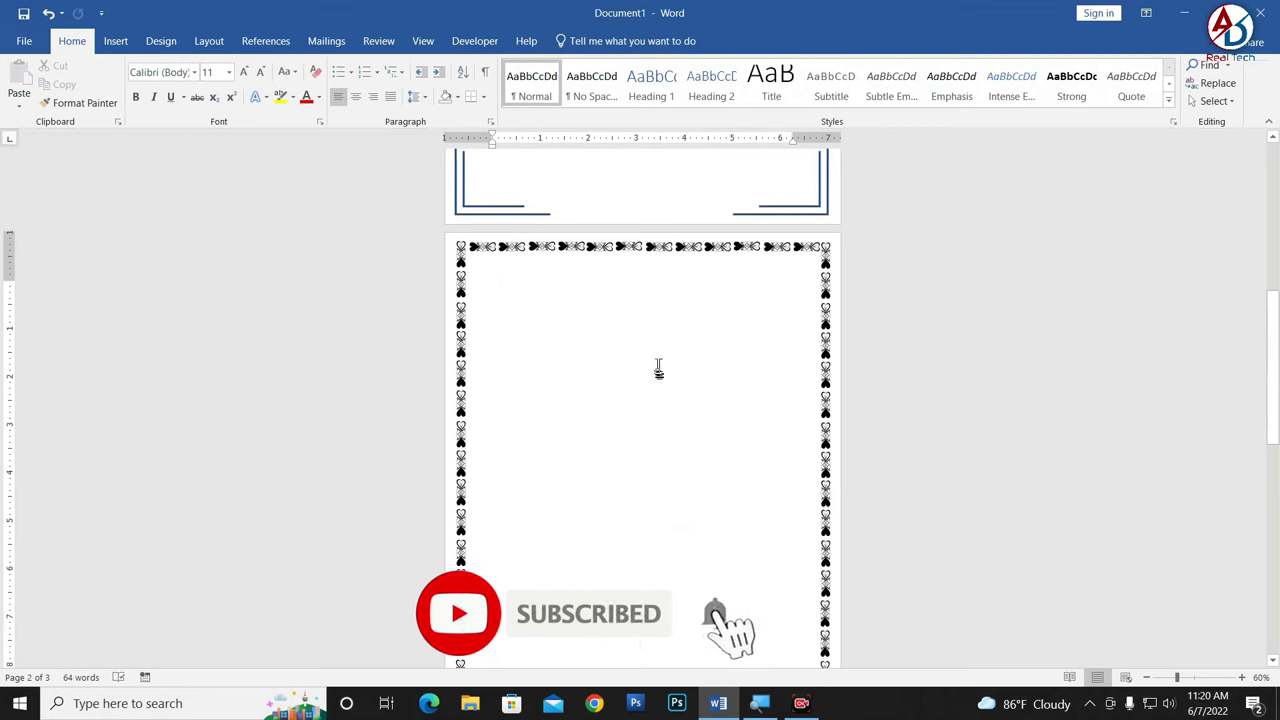
pyautogui.keyDown('ctrl'); pyautogui.scroll(2, 657, 366); pyautogui.keyUp('ctrl')
pyautogui.keyDown('ctrl'); pyautogui.scroll(2, 429, 249); pyautogui.keyUp('ctrl')
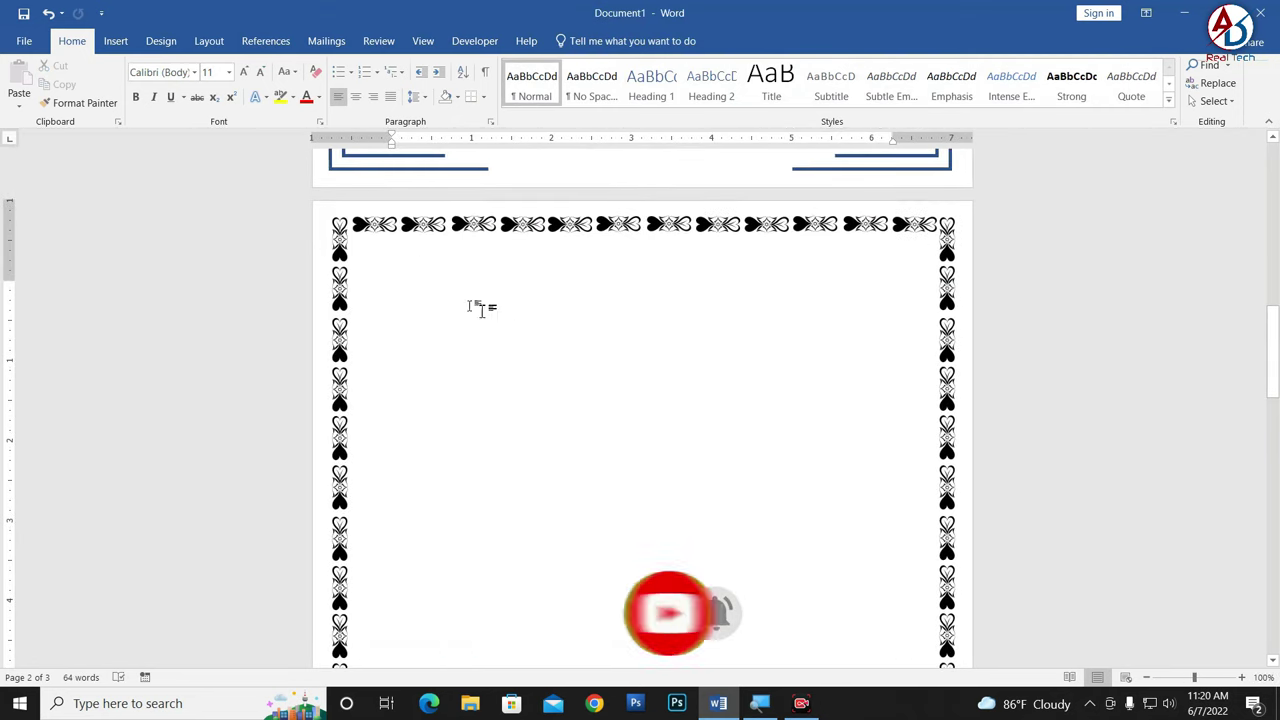
pyautogui.keyDown('ctrl'); pyautogui.scroll(2, 480, 306); pyautogui.keyUp('ctrl')
pyautogui.keyDown('ctrl'); pyautogui.scroll(-3, 589, 319); pyautogui.keyUp('ctrl')
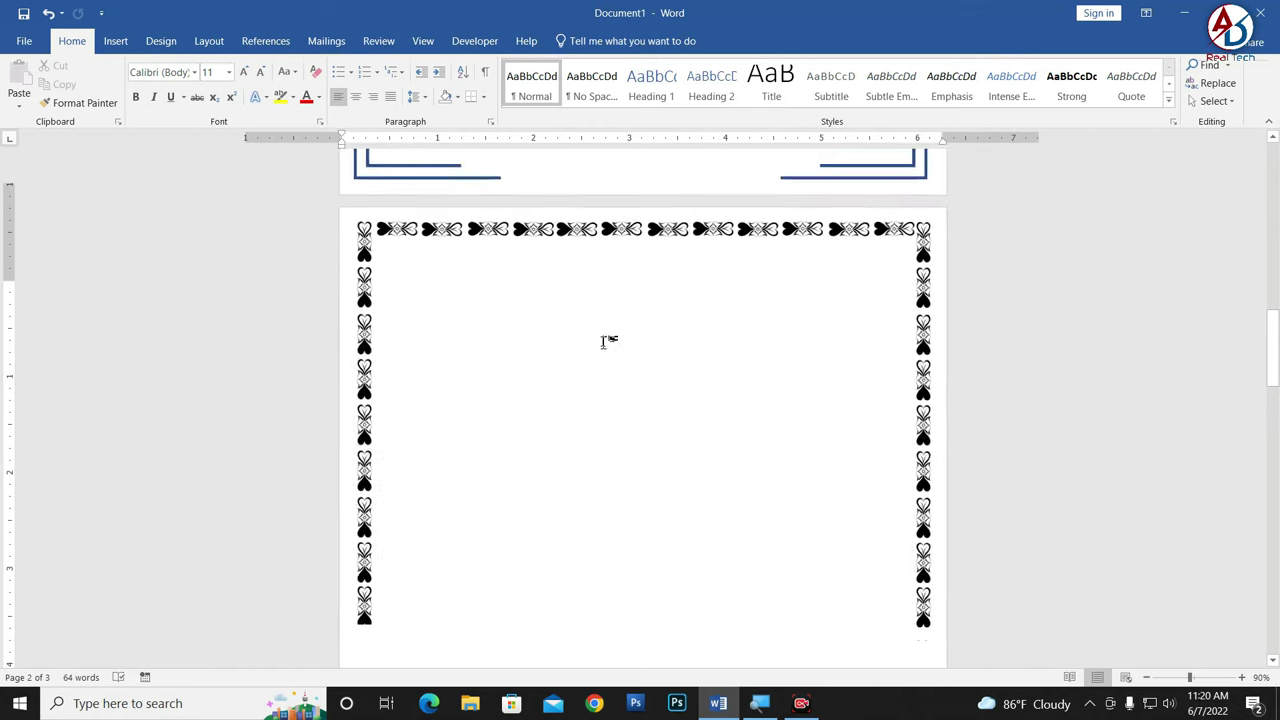
# Step: Recolour the top and left heart borders green with Text Fill
pyautogui.click(115, 40)
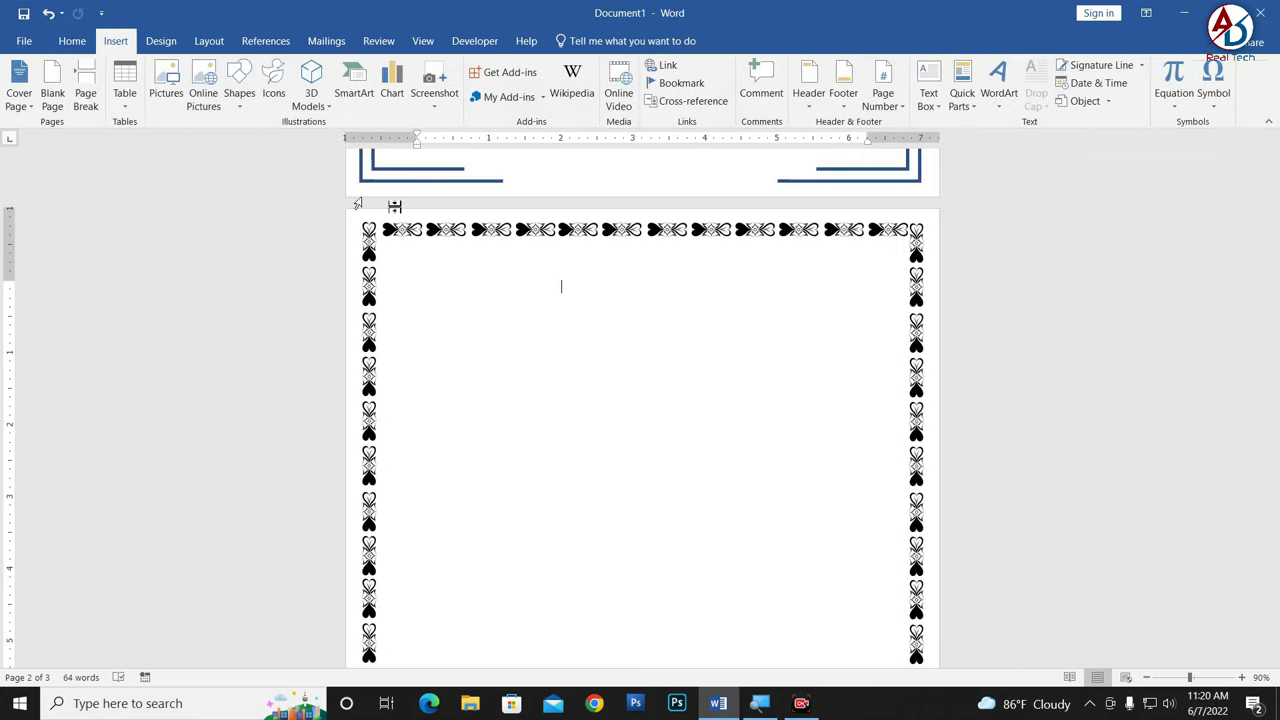
pyautogui.click(535, 232)
pyautogui.click(697, 259)
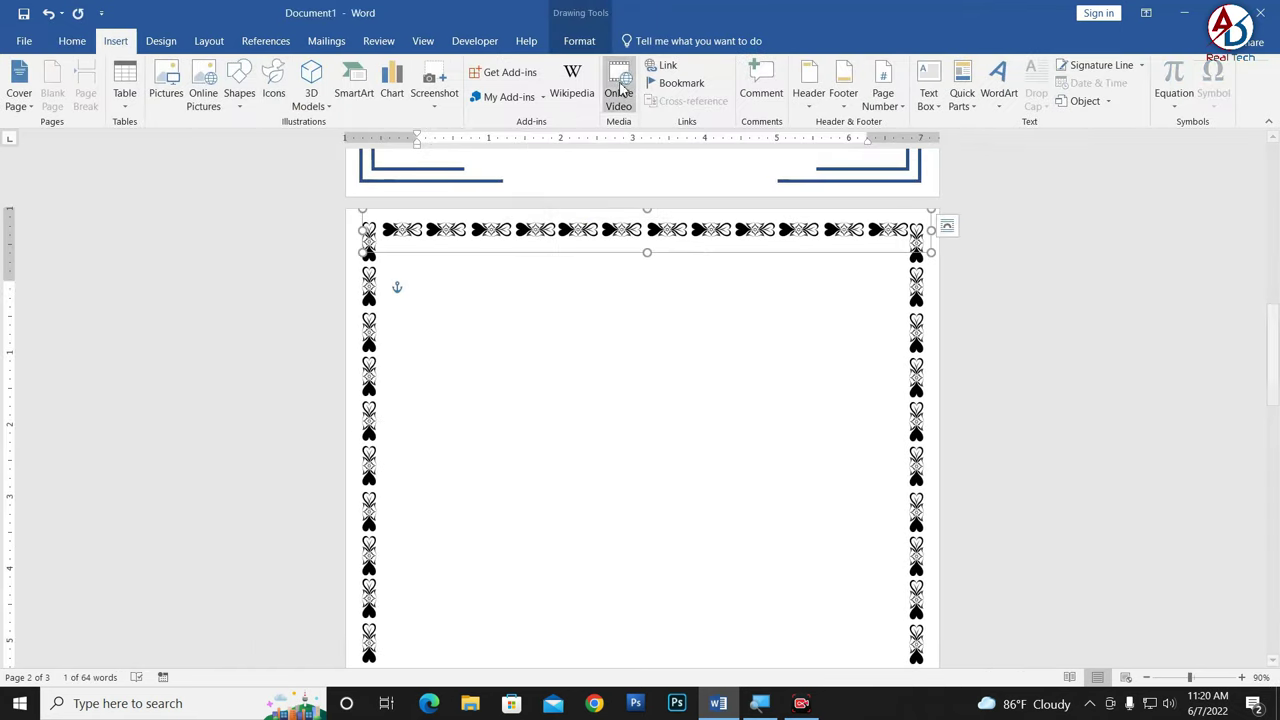
pyautogui.click(579, 40)
pyautogui.click(676, 65)
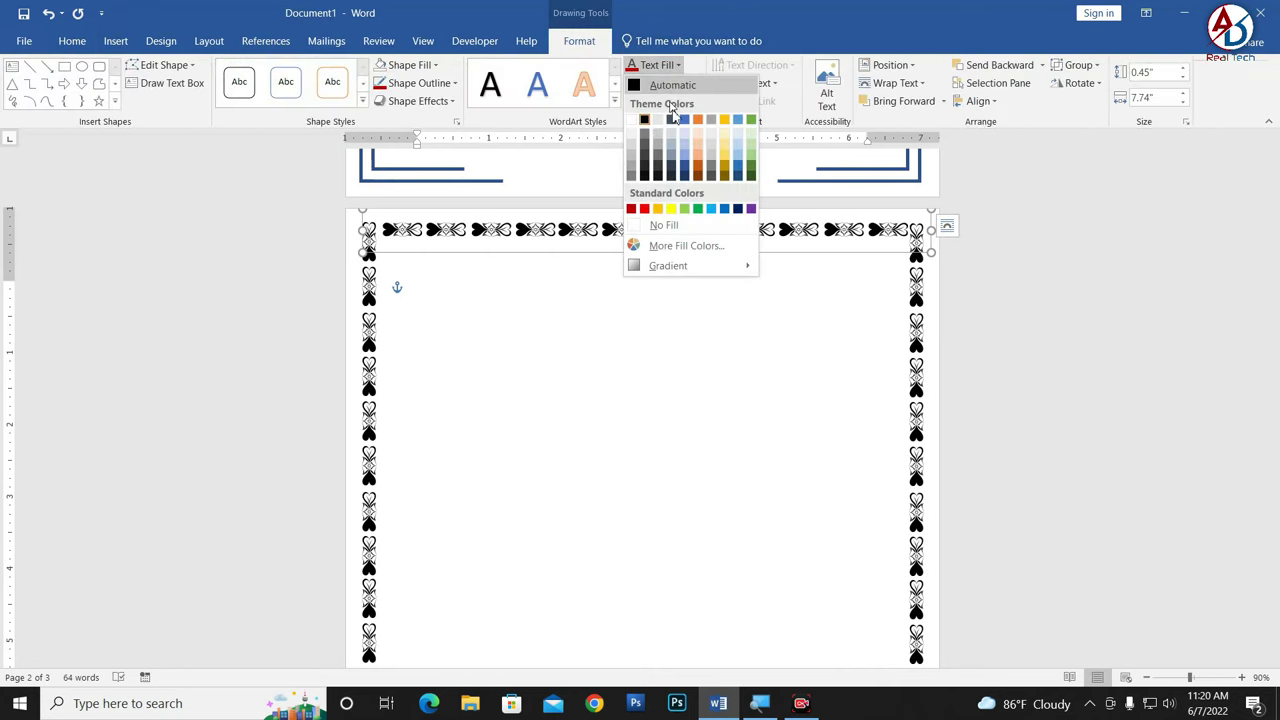
pyautogui.click(698, 210)
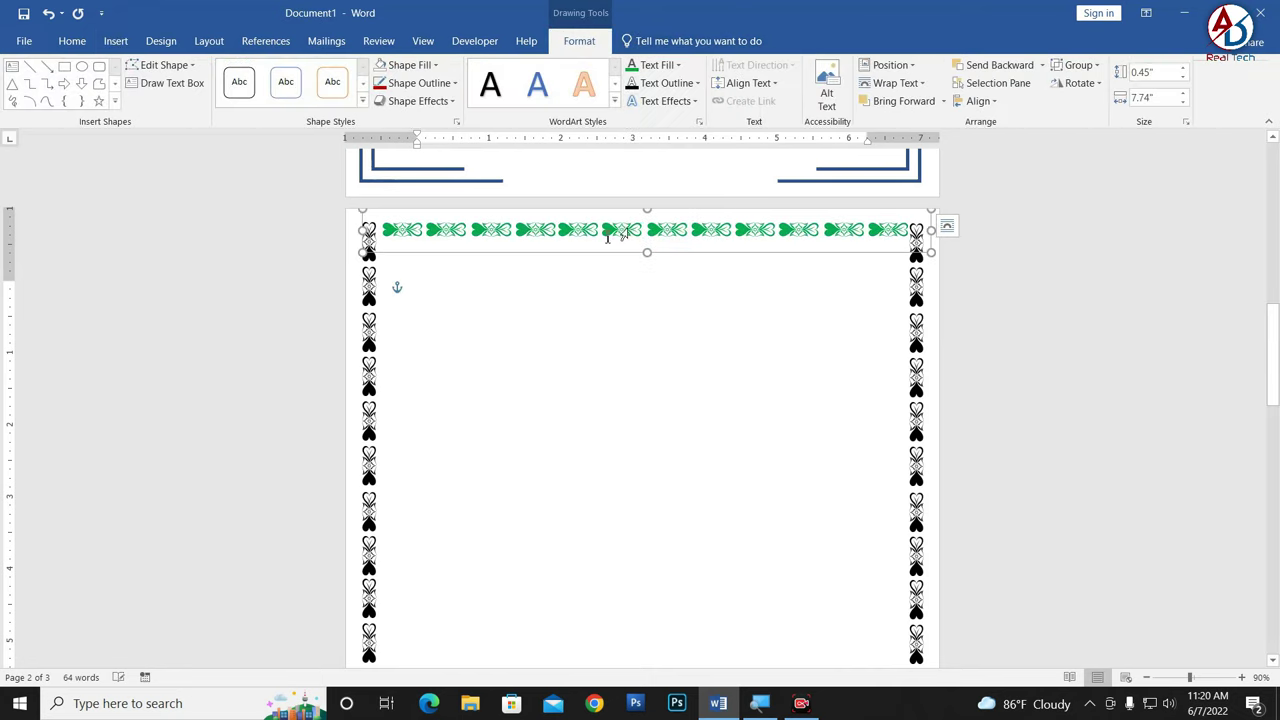
pyautogui.click(378, 322)
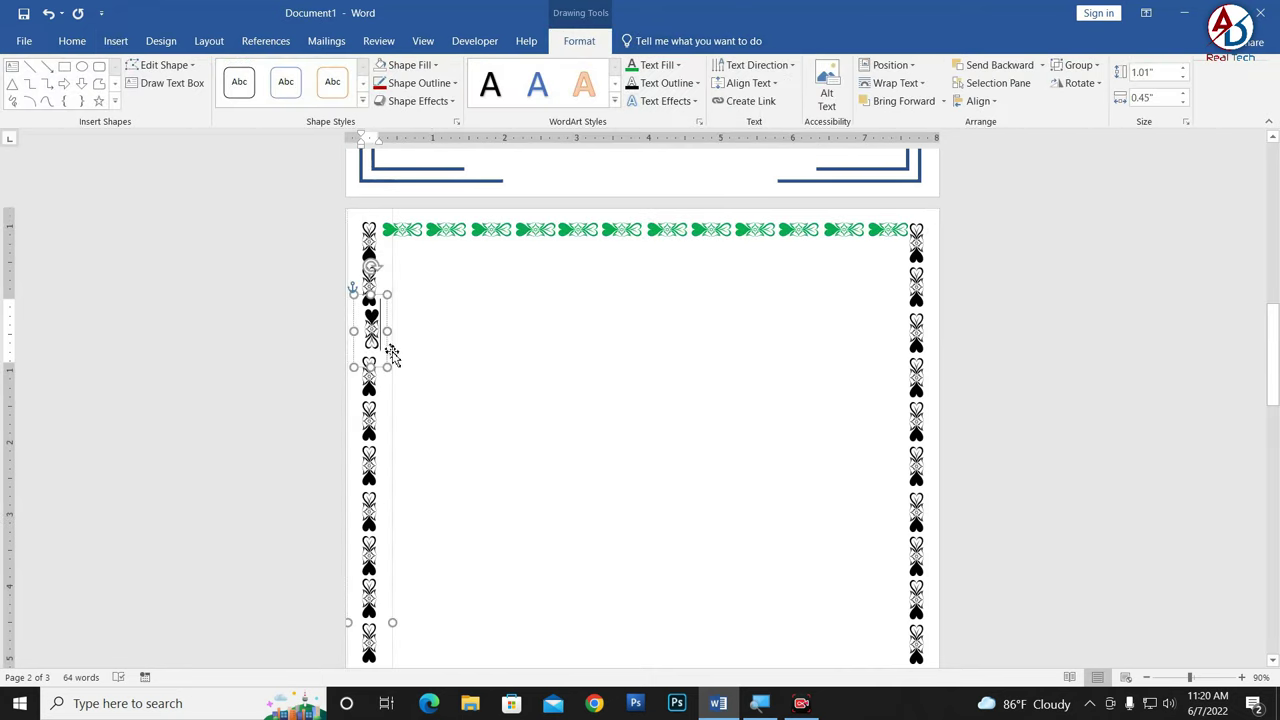
pyautogui.click(631, 68)
# Step: Turn the right and bottom heart borders green, deleting a stray heart piece
pyautogui.click(920, 445)
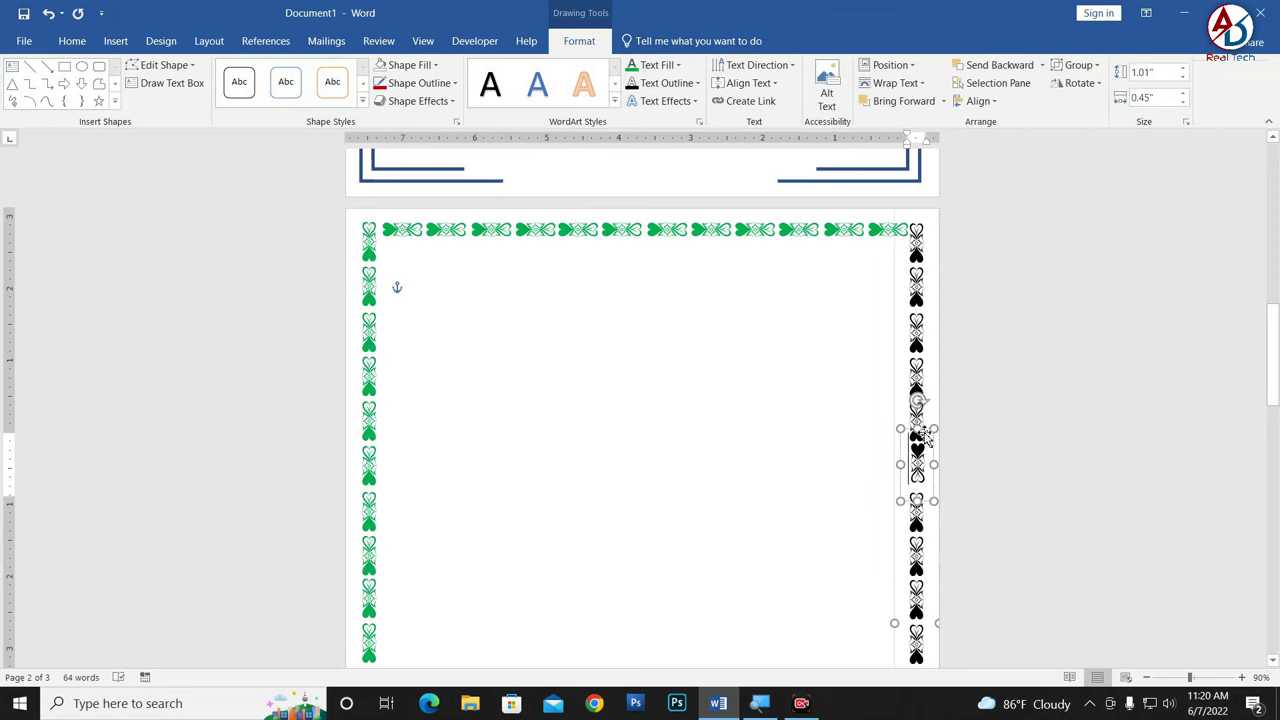
pyautogui.moveTo(896, 505); pyautogui.dragTo(896, 416)
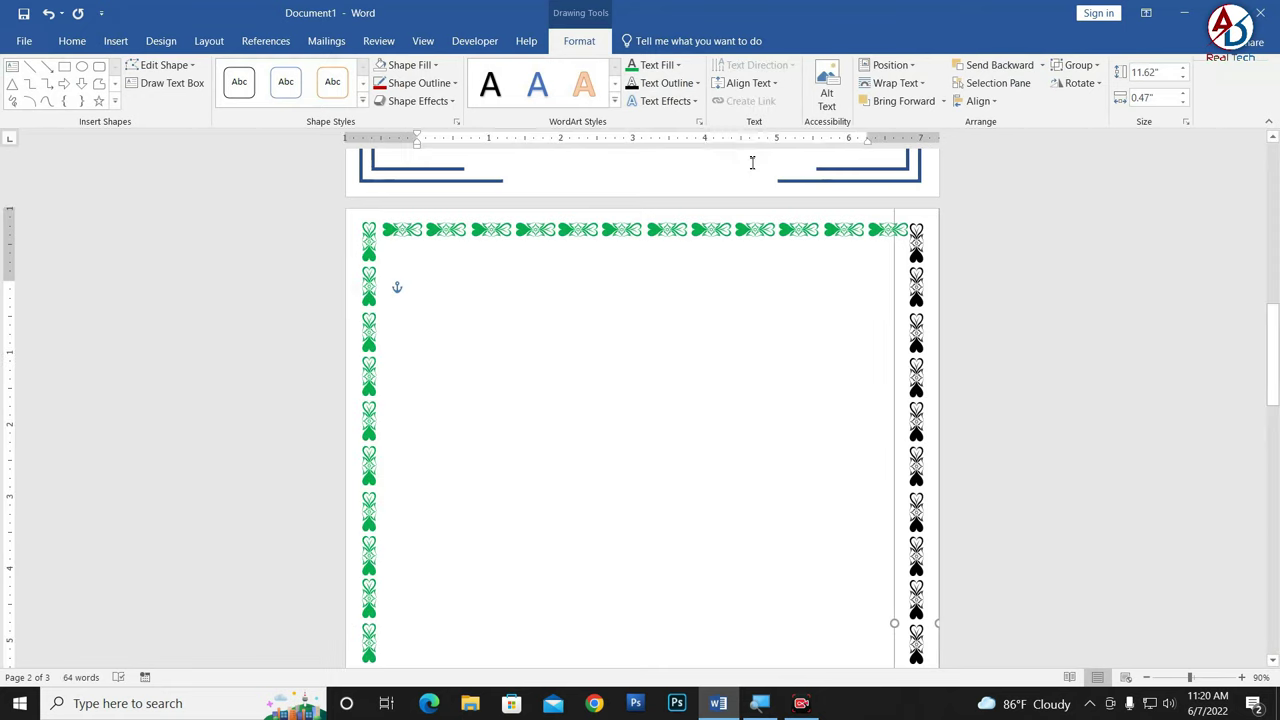
pyautogui.click(631, 66)
pyautogui.scroll(-3, 657, 540)
pyautogui.scroll(-5, 657, 540)
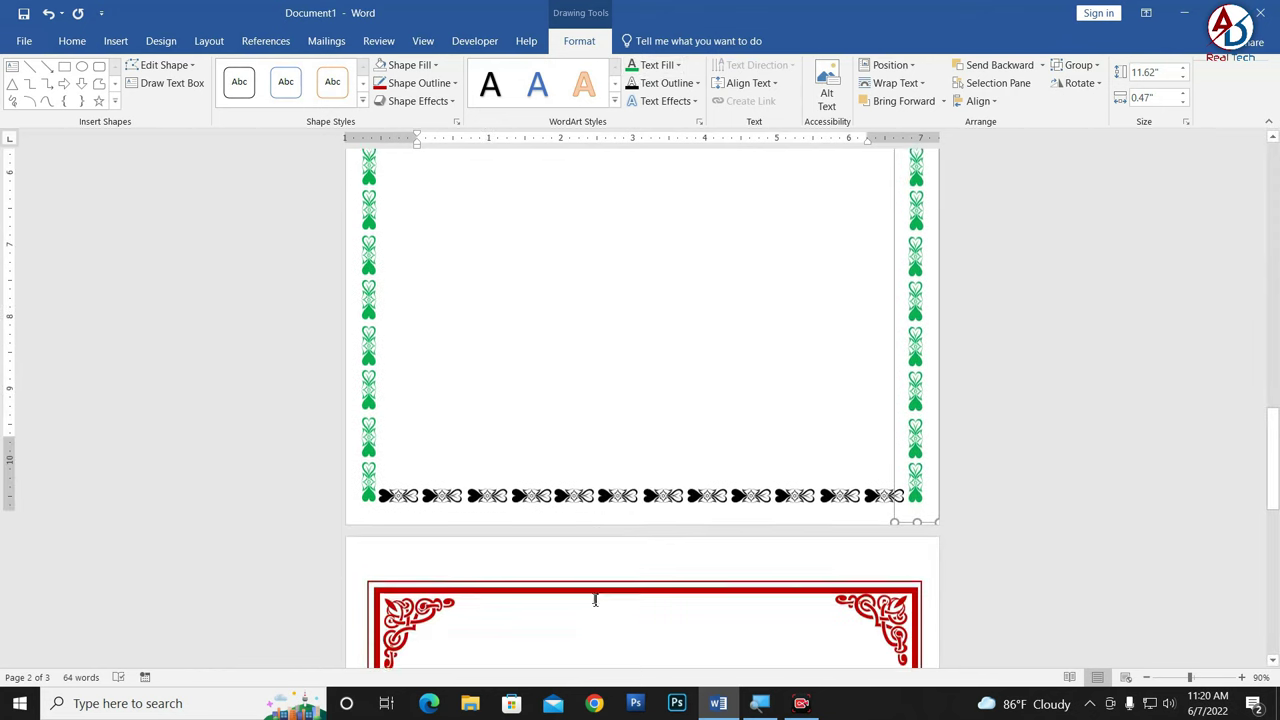
pyautogui.click(687, 465)
pyautogui.press('Delete')
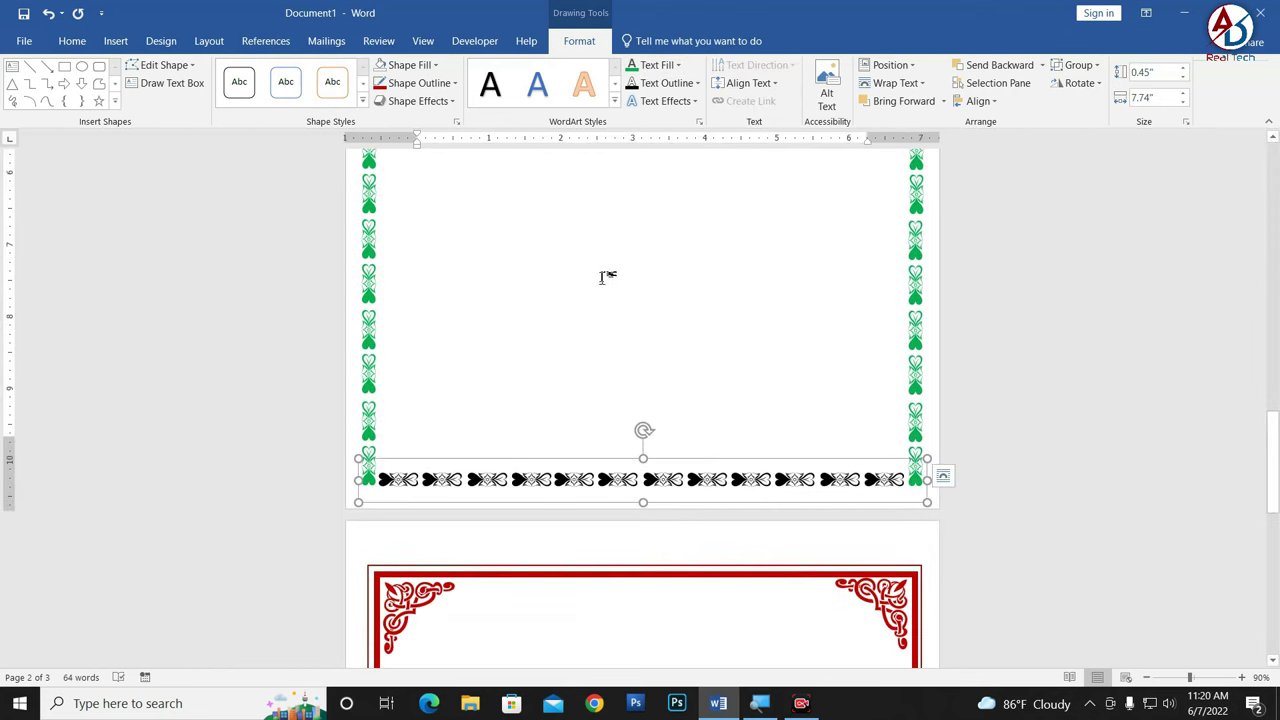
pyautogui.click(631, 66)
pyautogui.click(737, 360)
pyautogui.scroll(-5, 740, 400)
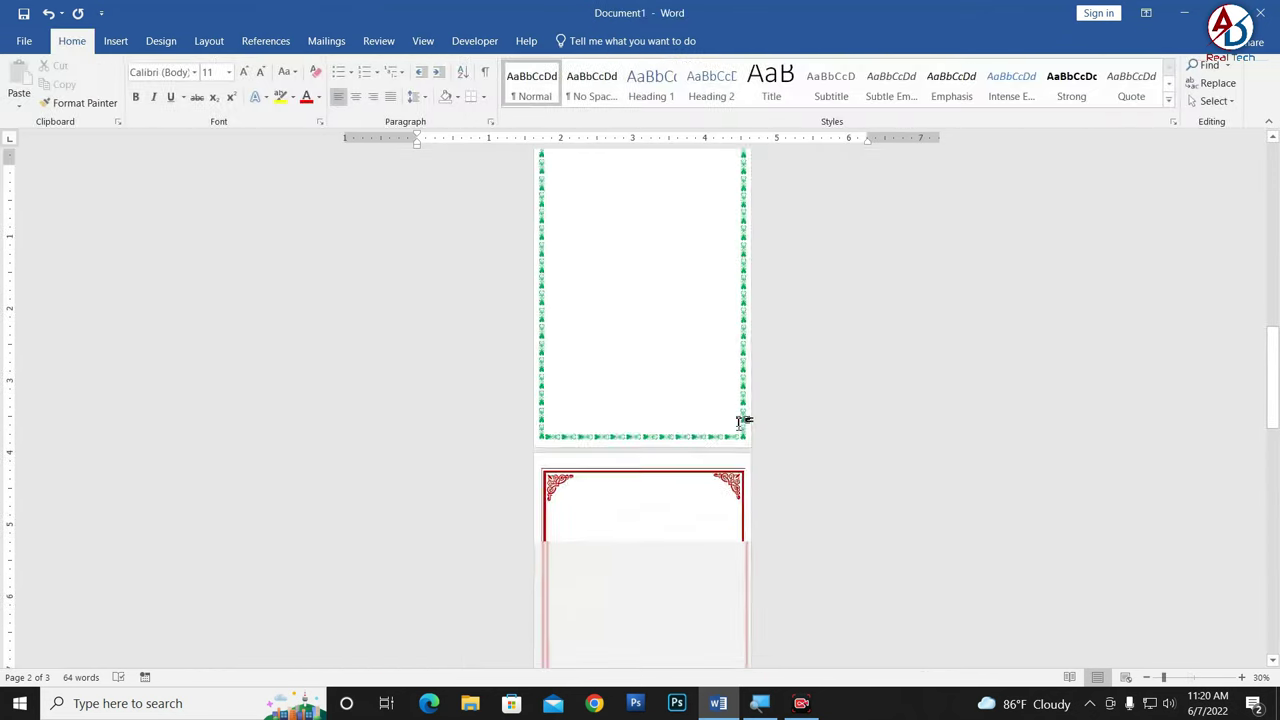
pyautogui.scroll(1, 740, 420)
pyautogui.scroll(1, 586, 363)
# Step: Draw a rectangle covering the whole bordered second page
pyautogui.scroll(2, 666, 480)
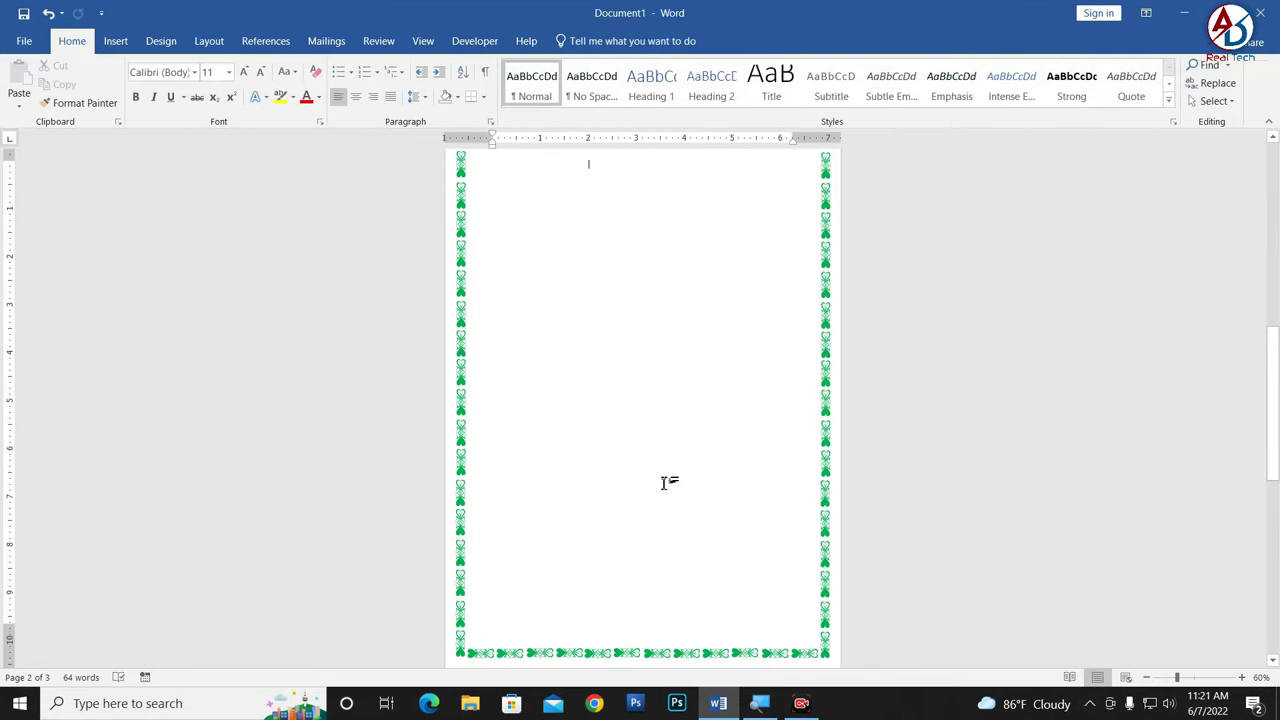
pyautogui.scroll(-3, 677, 466)
pyautogui.scroll(2, 470, 291)
pyautogui.scroll(2, 631, 366)
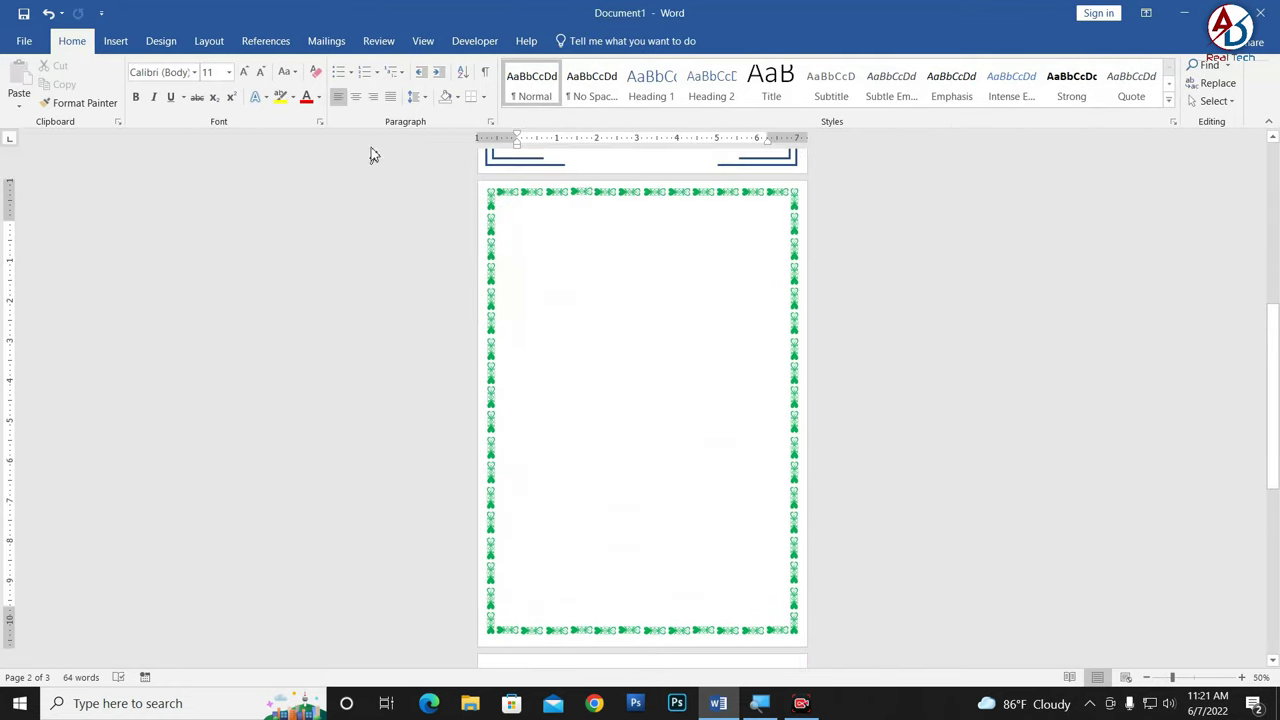
pyautogui.click(115, 41)
pyautogui.click(239, 85)
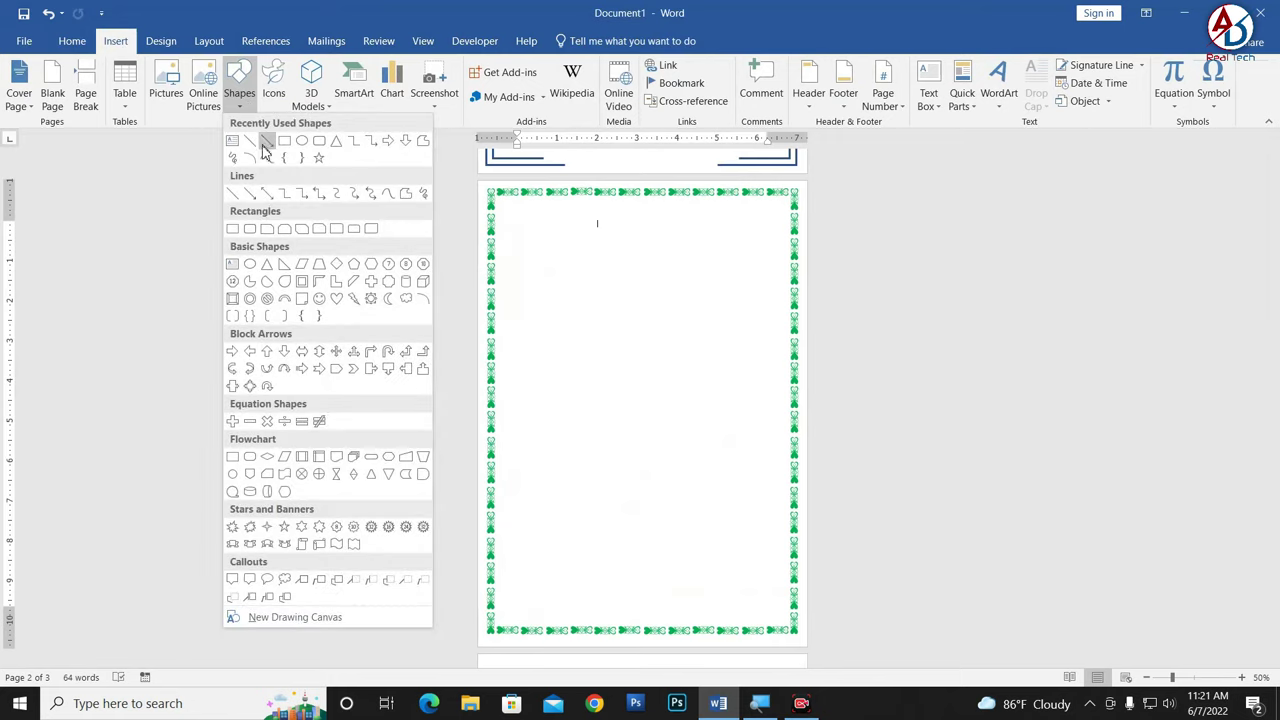
pyautogui.click(285, 142)
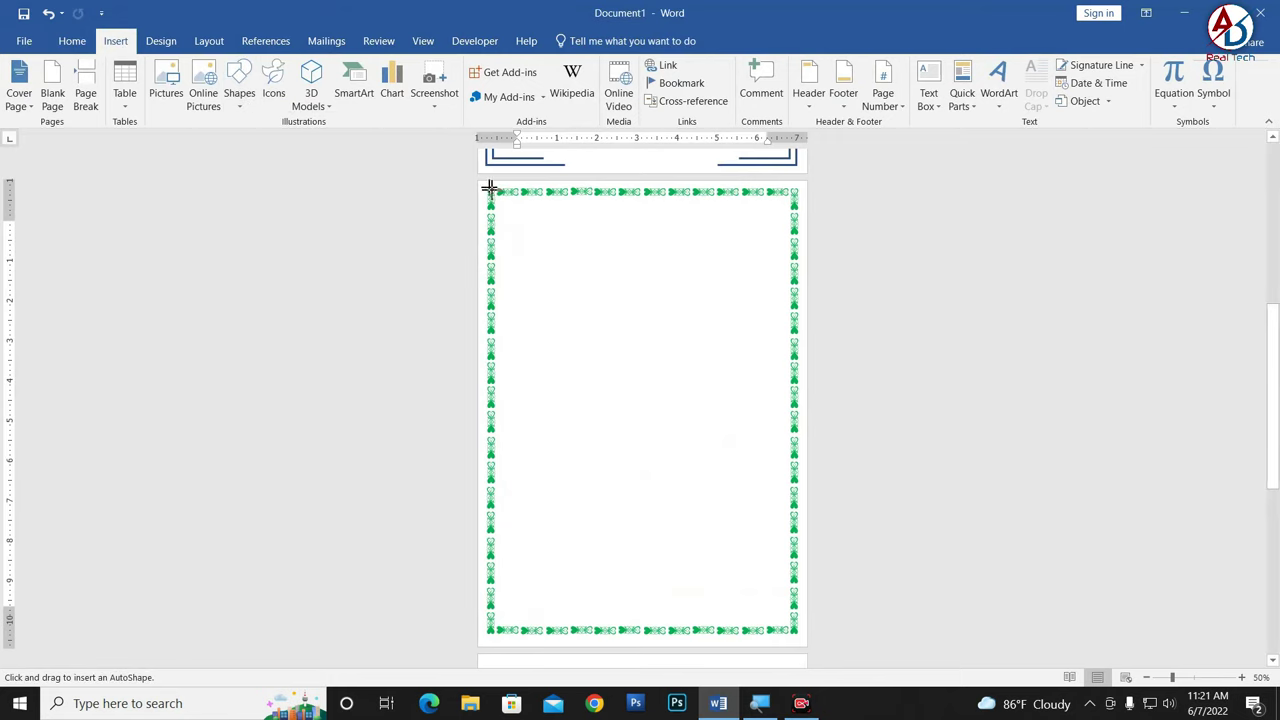
pyautogui.moveTo(482, 182); pyautogui.dragTo(805, 643)
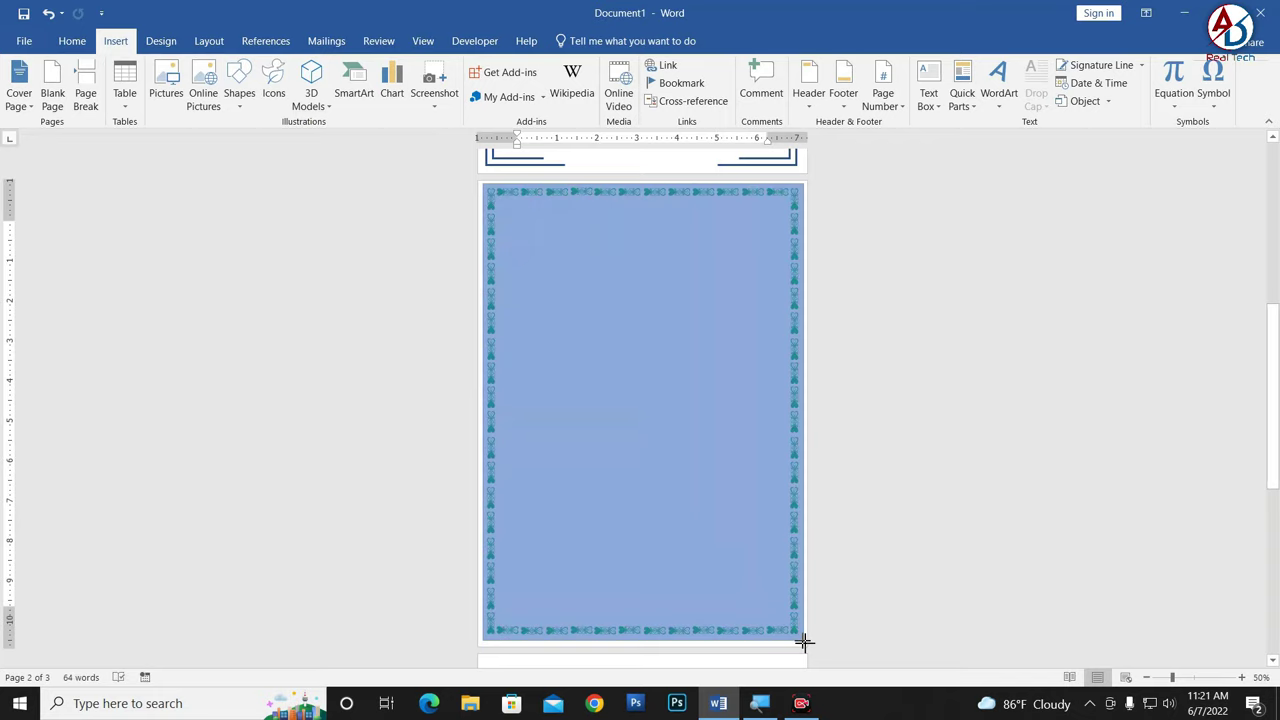
pyautogui.moveTo(805, 643); pyautogui.dragTo(806, 642)
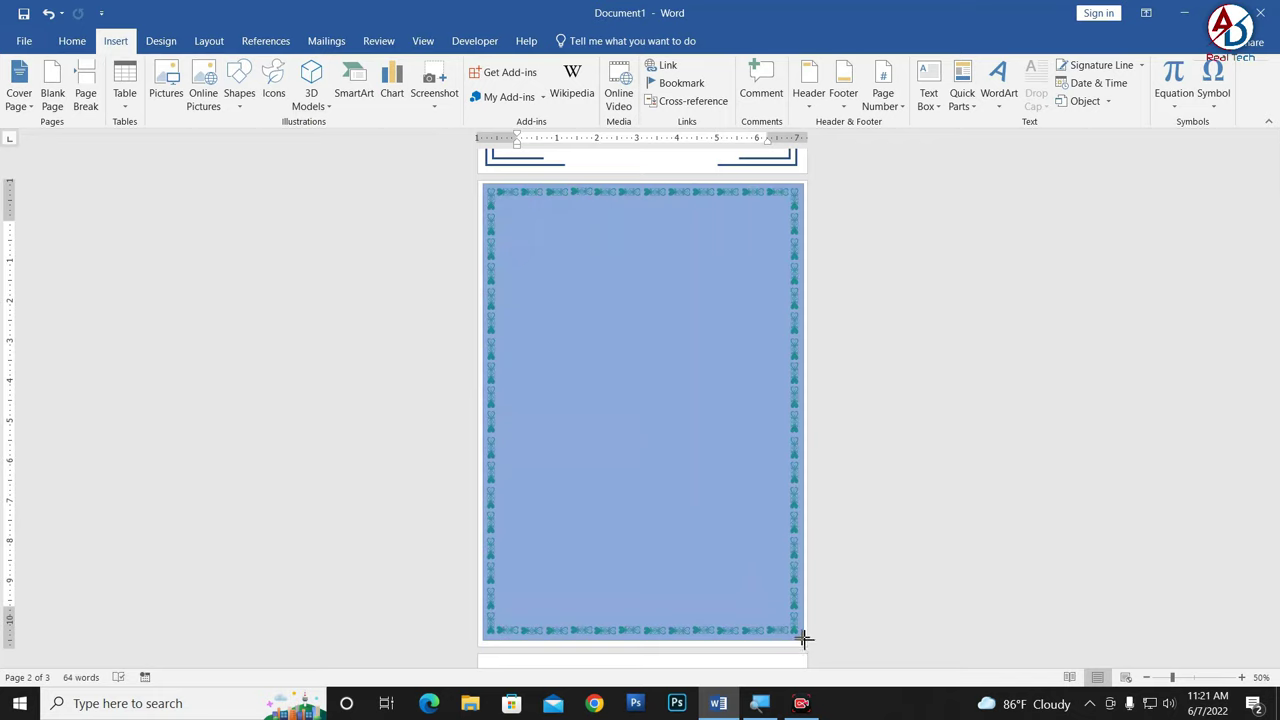
pyautogui.moveTo(805, 638); pyautogui.dragTo(803, 637)
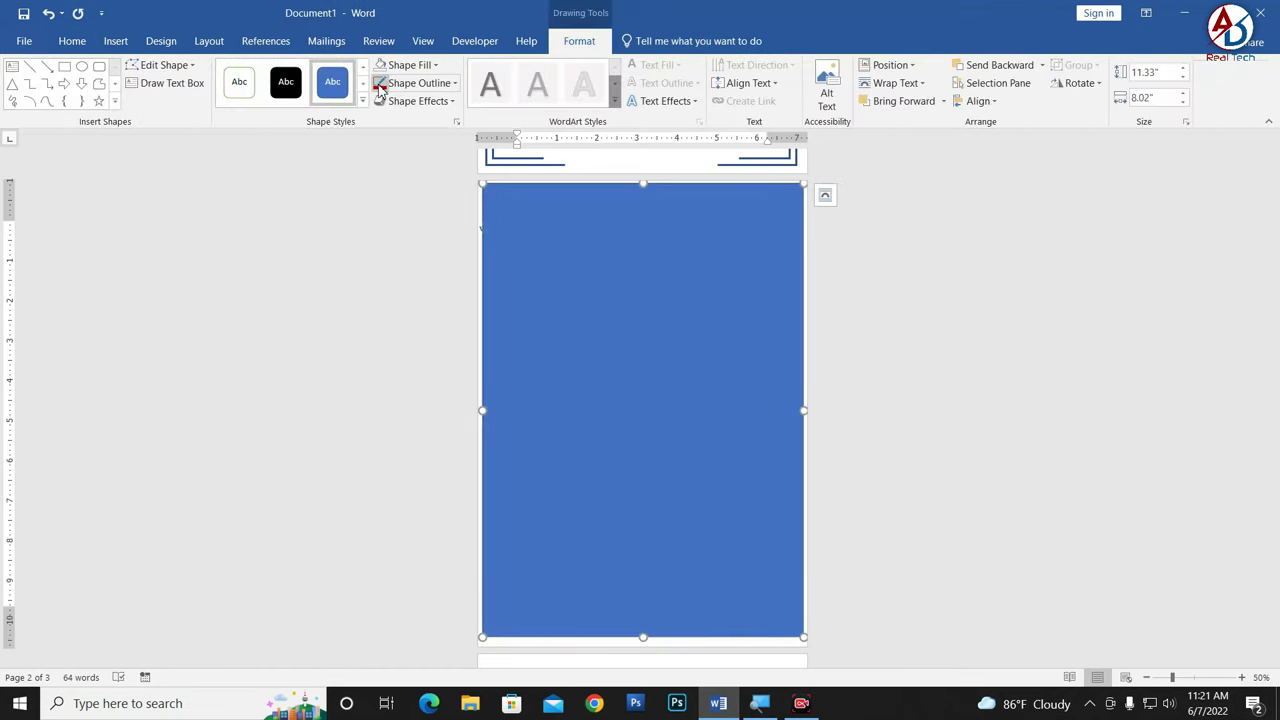
# Step: Give the rectangle No Fill and a green 3 pt outline
pyautogui.click(410, 64)
pyautogui.click(409, 206)
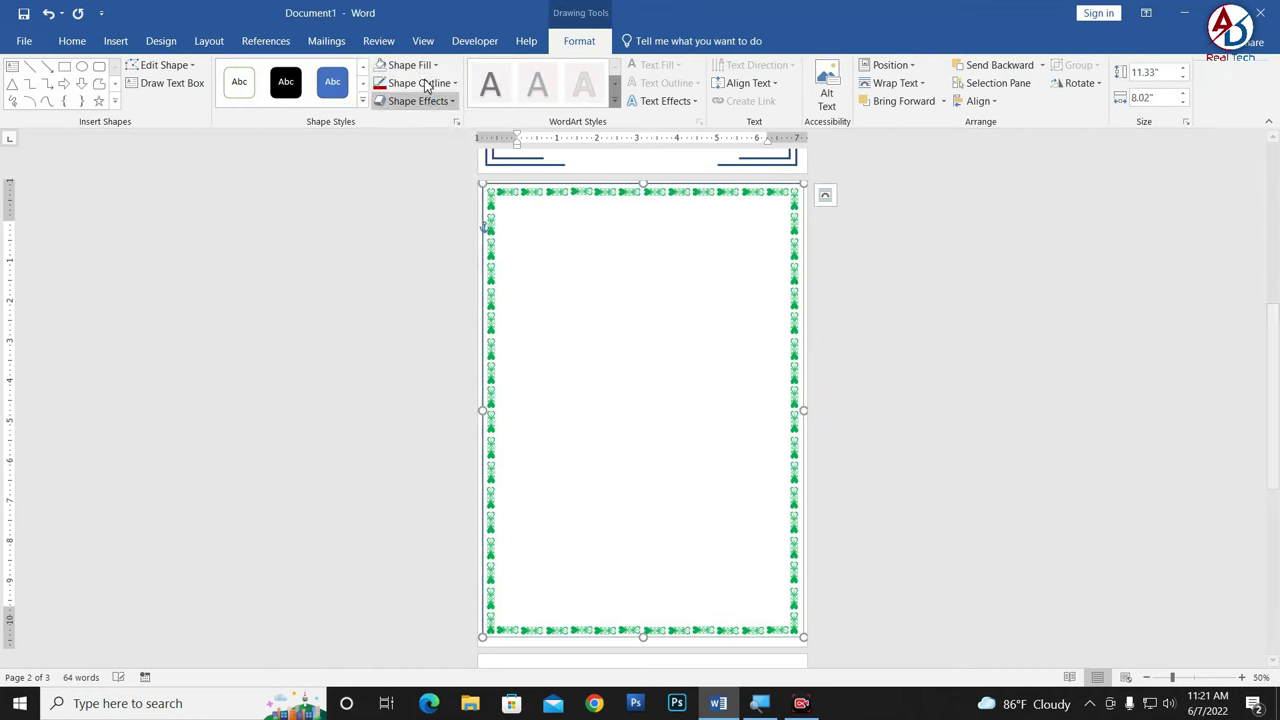
pyautogui.click(425, 84)
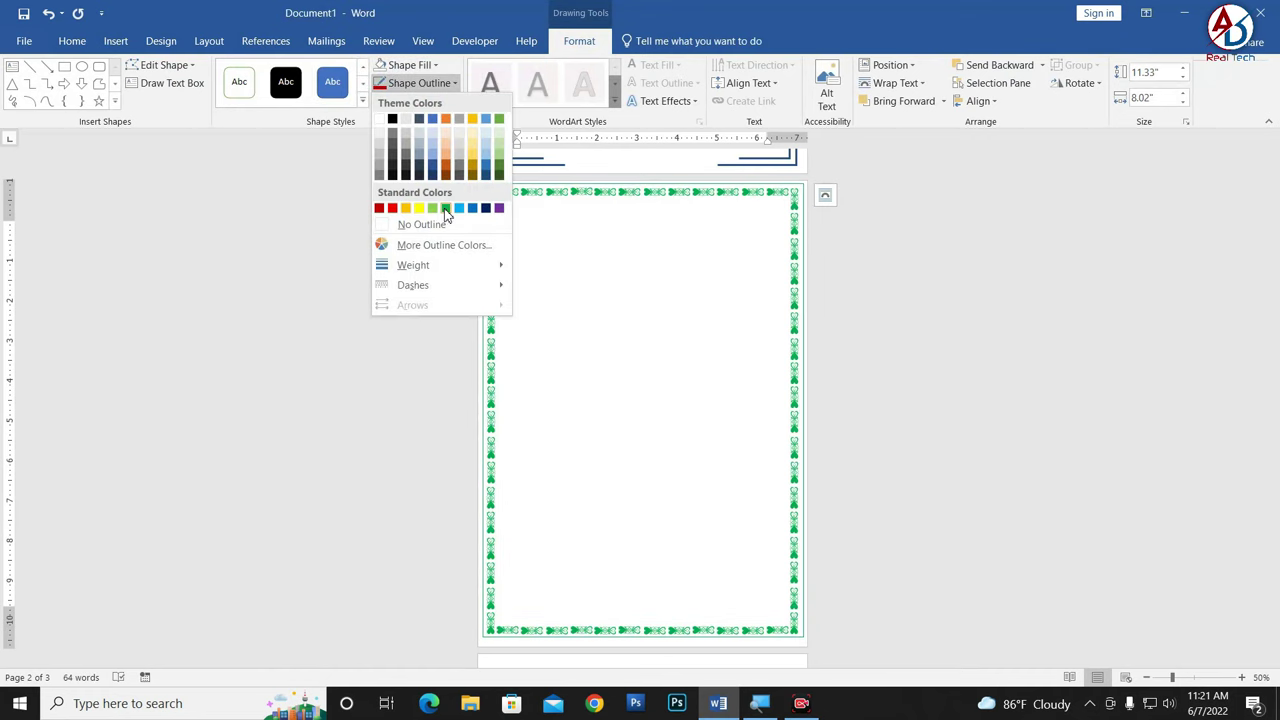
pyautogui.click(445, 209)
pyautogui.click(425, 83)
pyautogui.moveTo(413, 265)
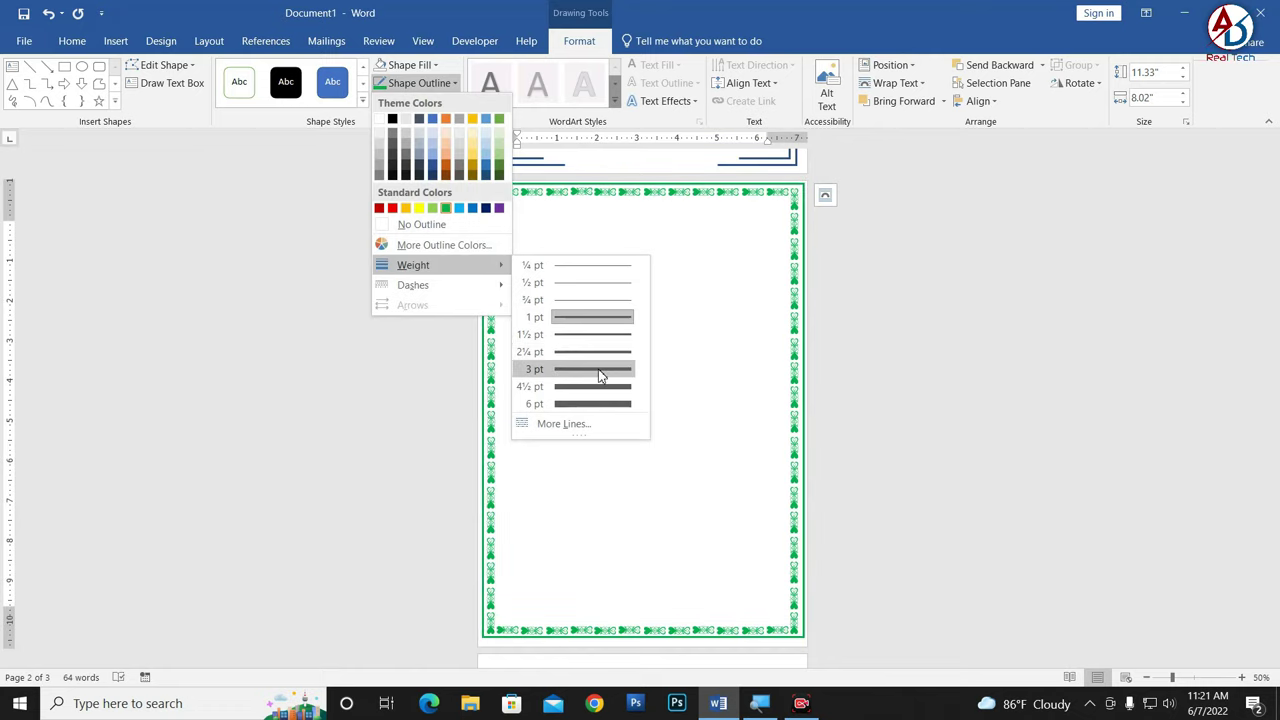
pyautogui.click(600, 369)
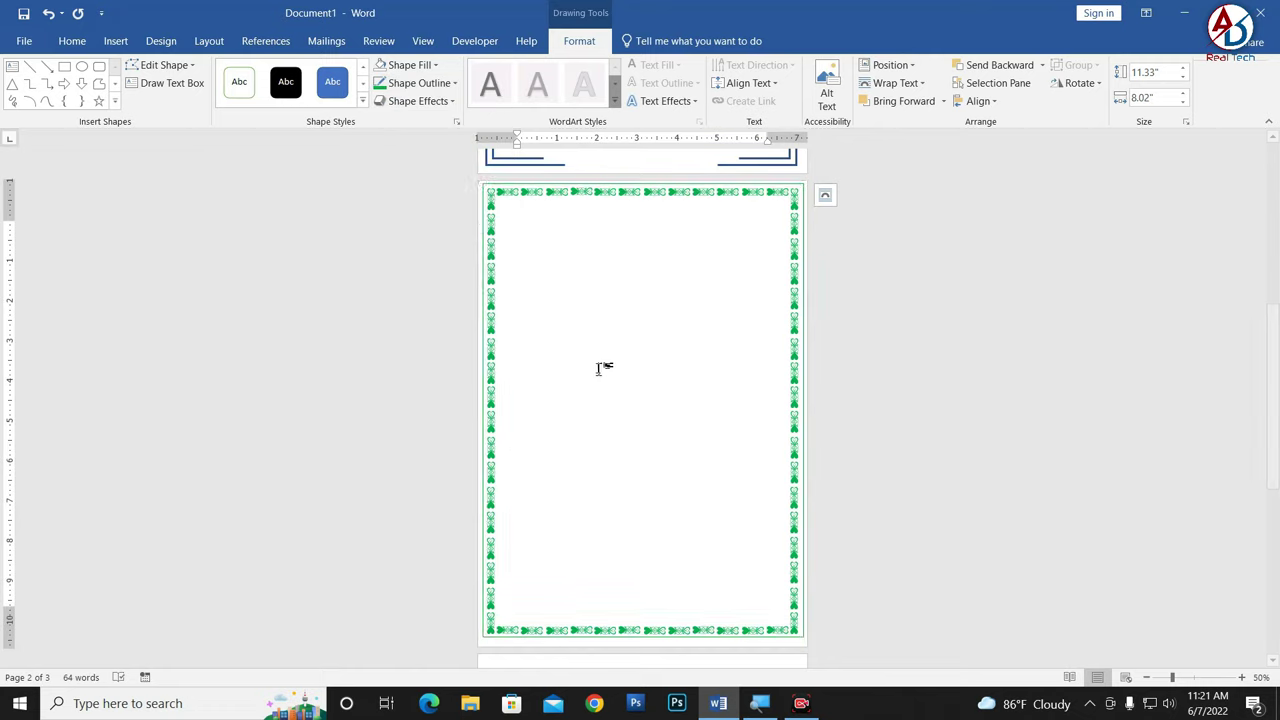
# Step: Draw a rounded rectangle inside the border, reduce its corner rounding, and raise its top edge
pyautogui.click(63, 70)
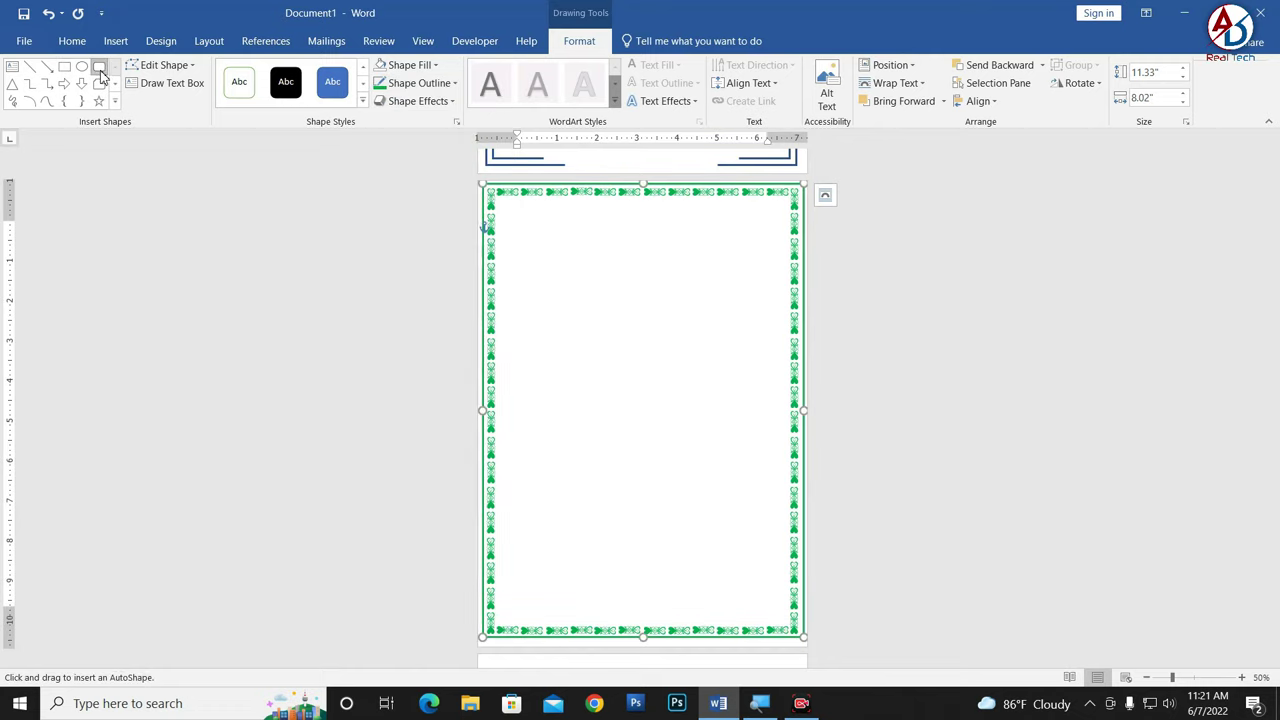
pyautogui.moveTo(502, 203); pyautogui.dragTo(786, 623)
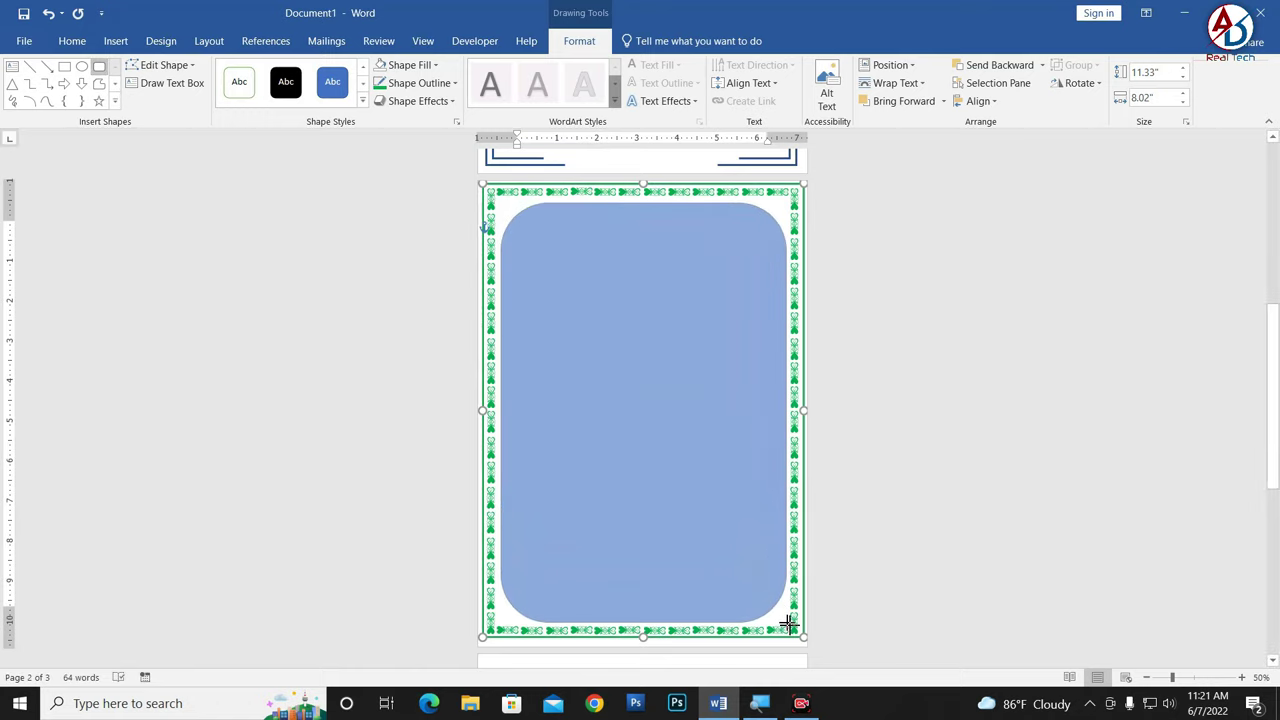
pyautogui.moveTo(548, 205); pyautogui.dragTo(508, 197)
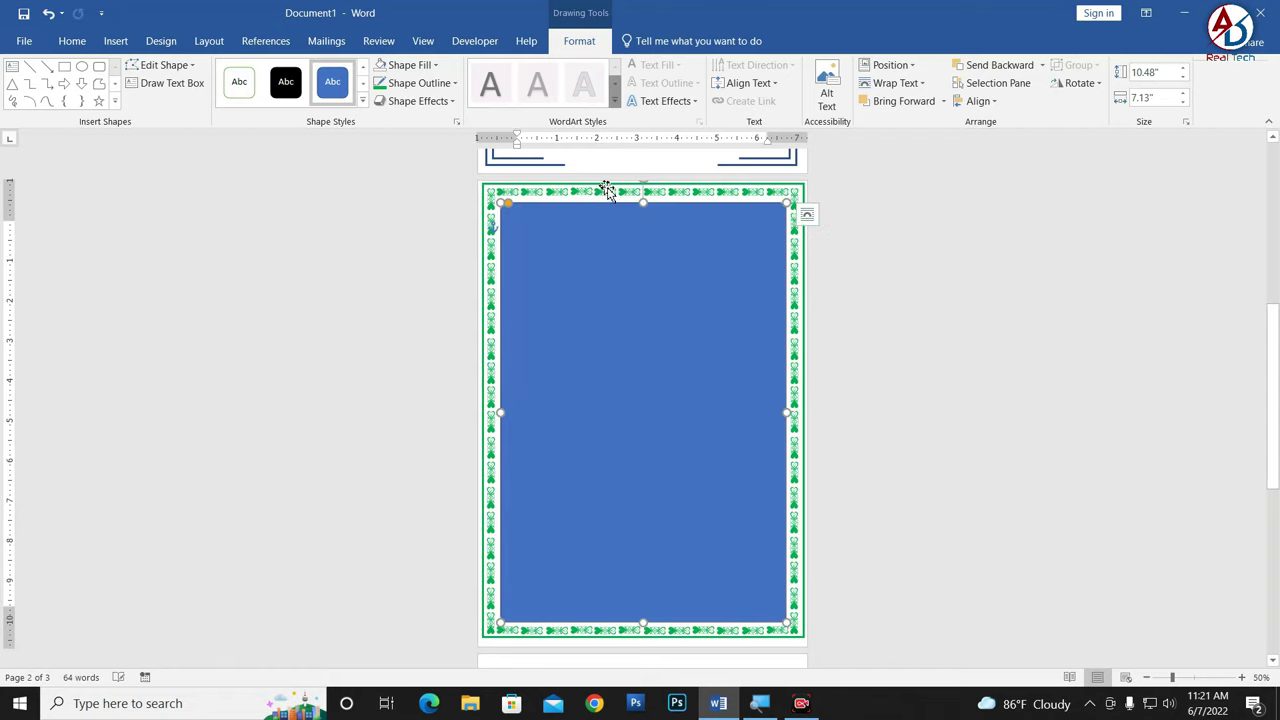
pyautogui.moveTo(642, 201); pyautogui.dragTo(643, 200)
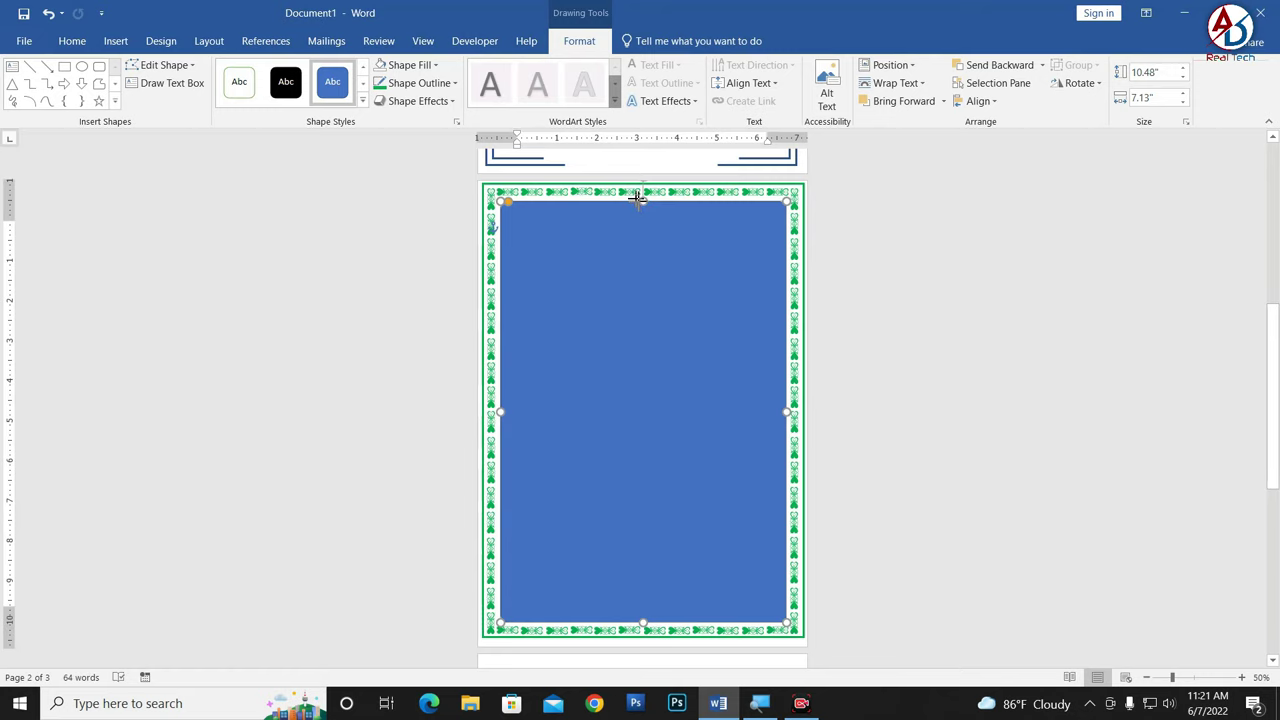
pyautogui.moveTo(637, 197); pyautogui.dragTo(641, 199)
# Step: Remove the fill from the inner rounded frame
pyautogui.click(1019, 329)
pyautogui.click(686, 346)
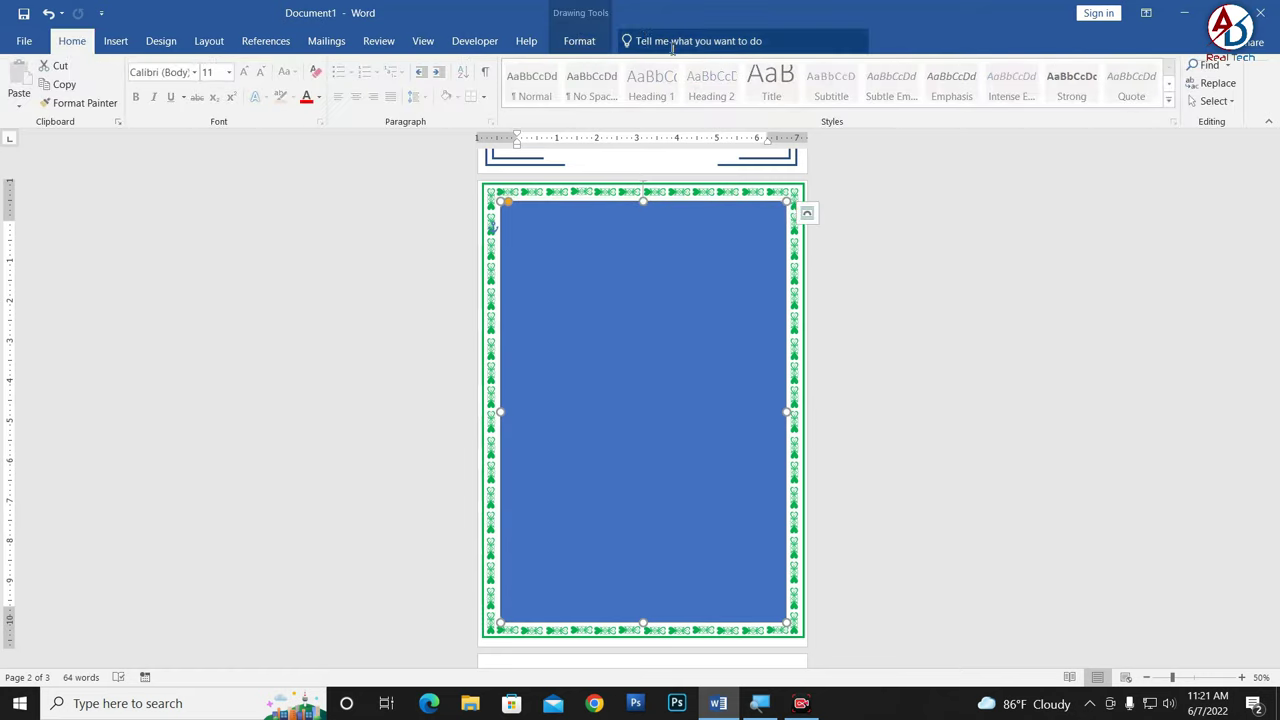
pyautogui.click(579, 41)
pyautogui.click(410, 65)
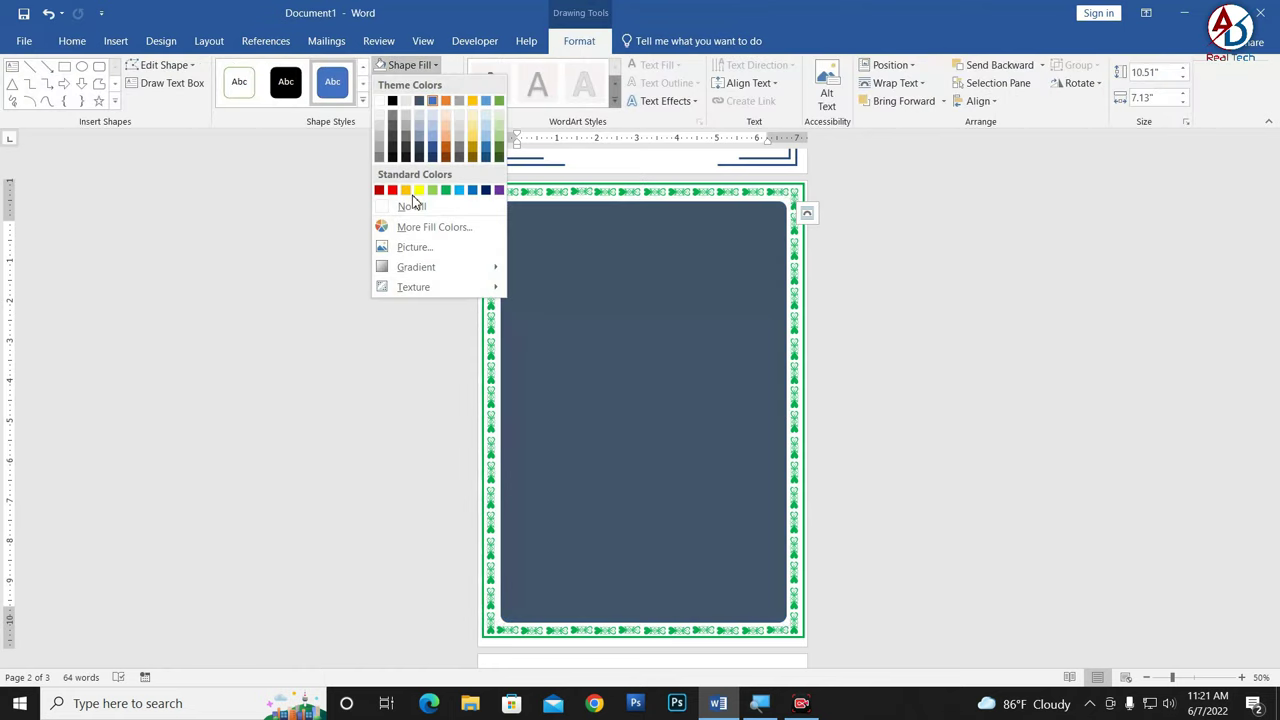
pyautogui.click(422, 207)
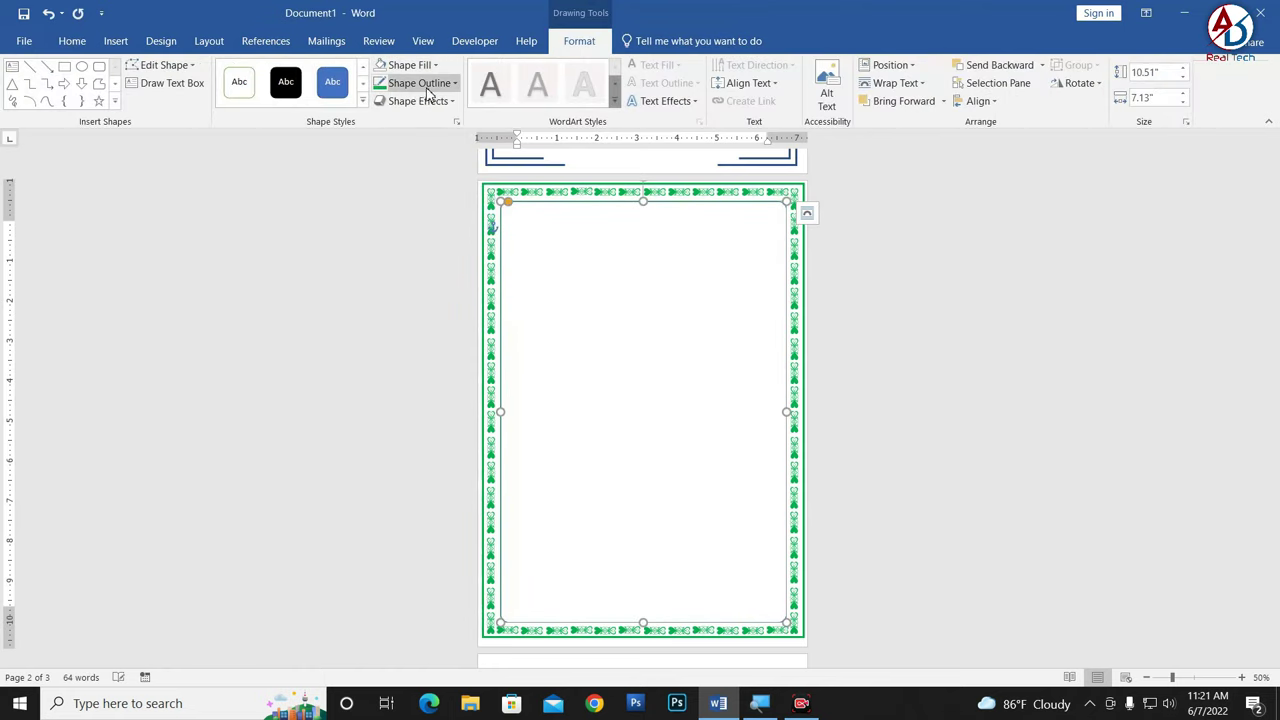
pyautogui.click(418, 83)
pyautogui.moveTo(413, 265)
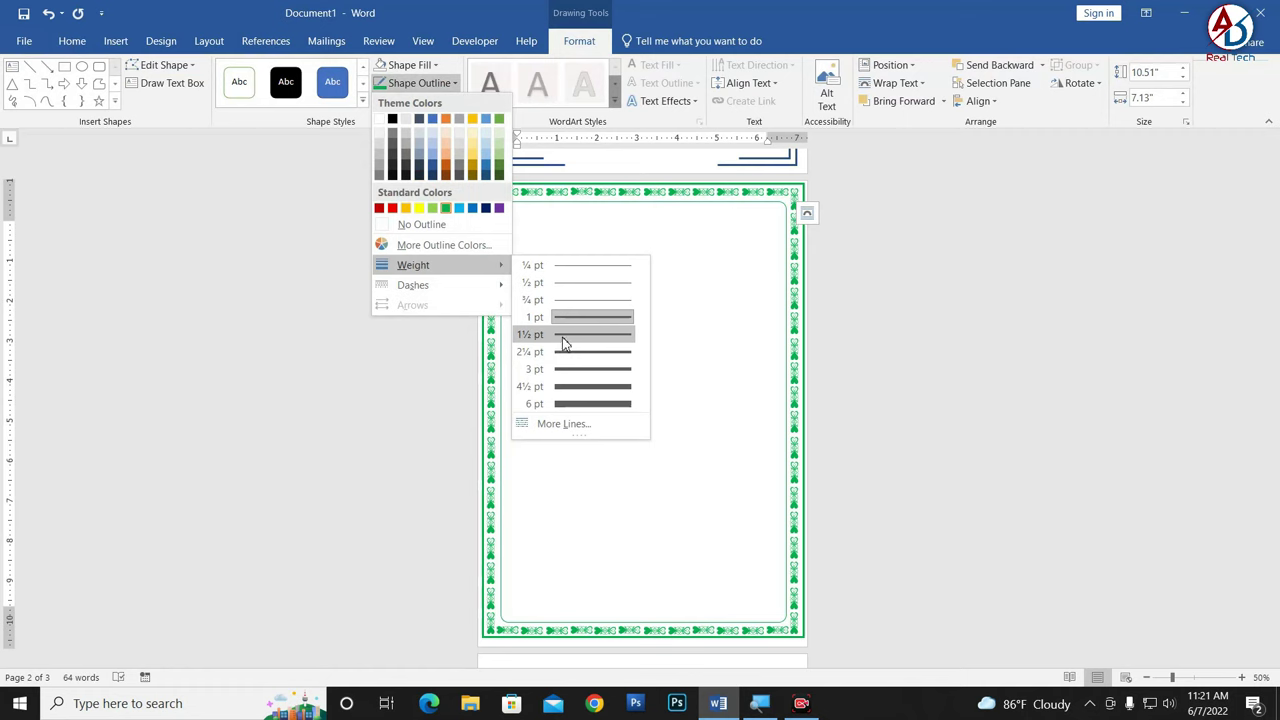
# Step: Give the inner frame a 2¼ pt outline and nudge it up slightly
pyautogui.click(567, 352)
pyautogui.keyDown('ctrl'); pyautogui.scroll(4, 734, 357); pyautogui.keyUp('ctrl')
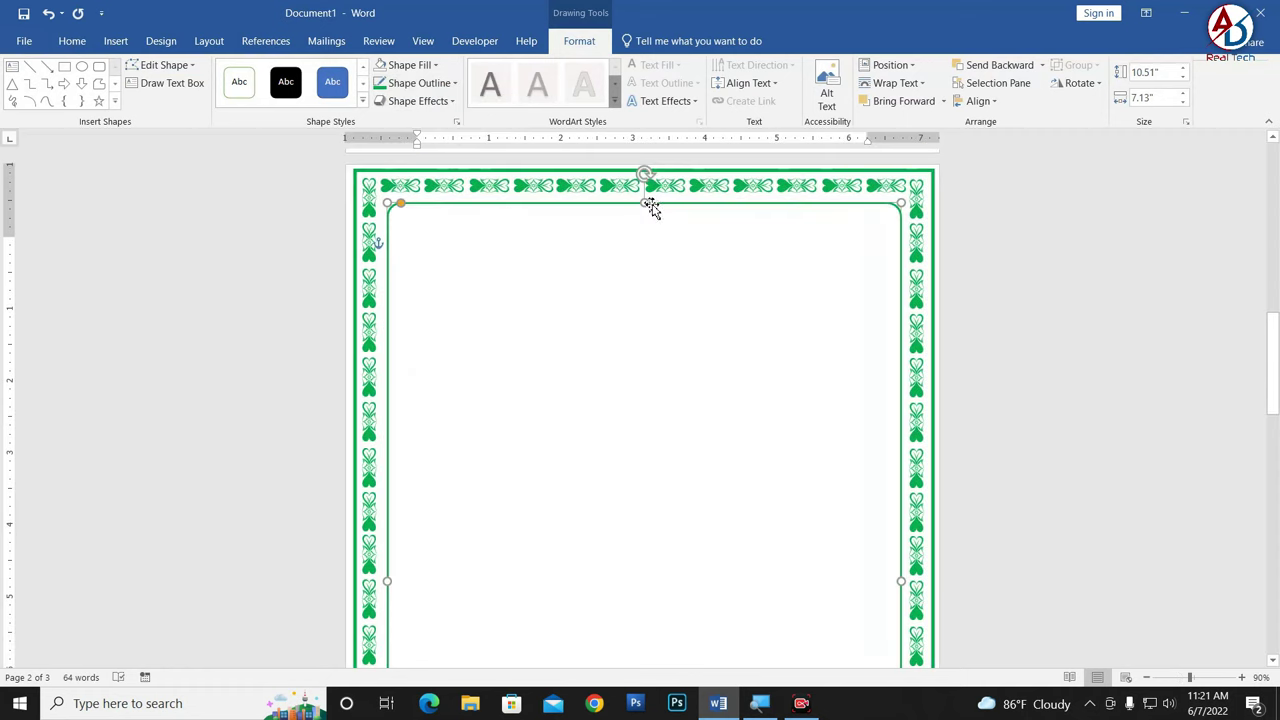
pyautogui.moveTo(642, 203); pyautogui.dragTo(643, 197)
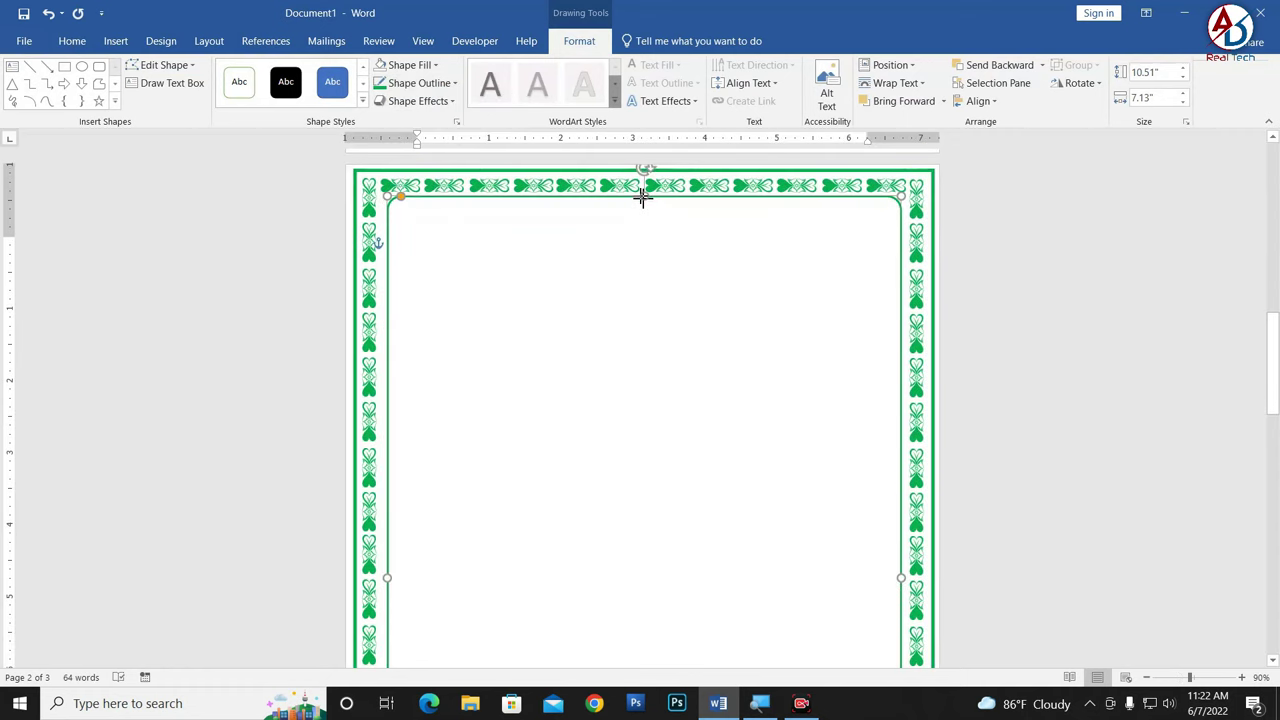
pyautogui.scroll(-3, 469, 446)
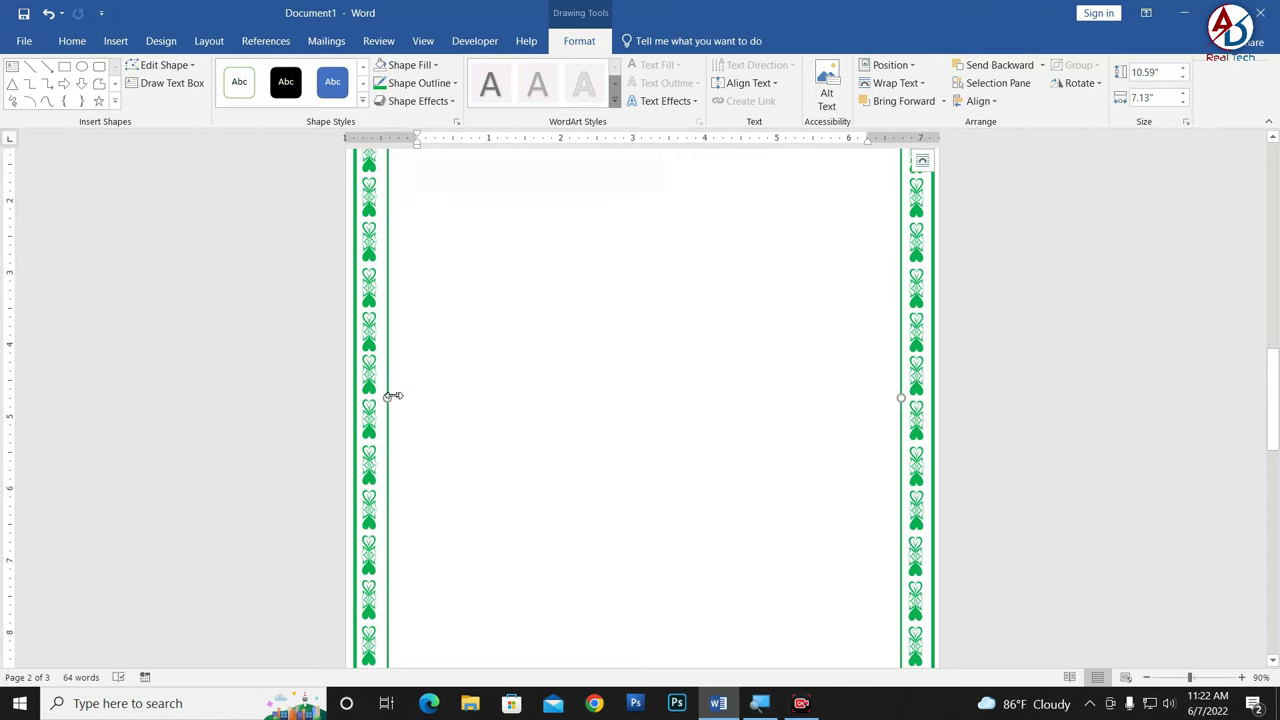
# Step: Widen the inner frame on both sides to 10.59" x 7.28", centred inside the heart border
pyautogui.moveTo(386, 398); pyautogui.dragTo(381, 398)
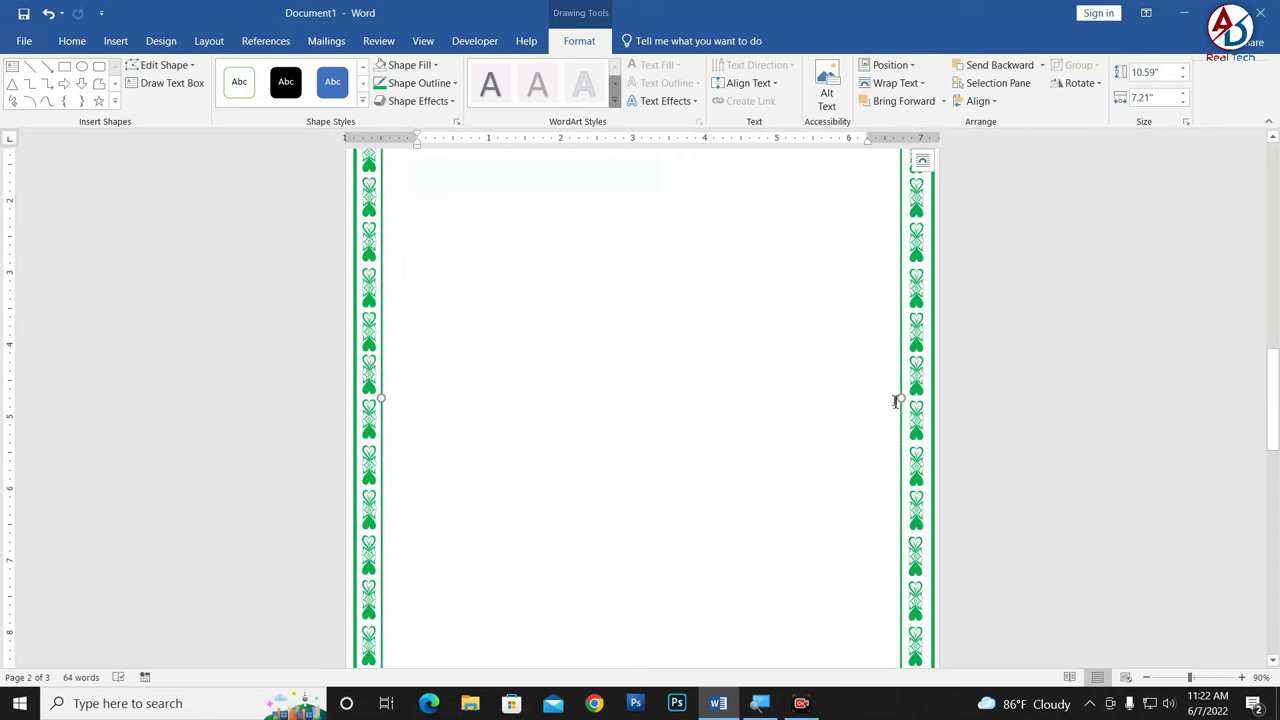
pyautogui.scroll(-5, 848, 506)
pyautogui.scroll(-3, 848, 506)
pyautogui.scroll(3, 848, 500)
pyautogui.scroll(4, 863, 466)
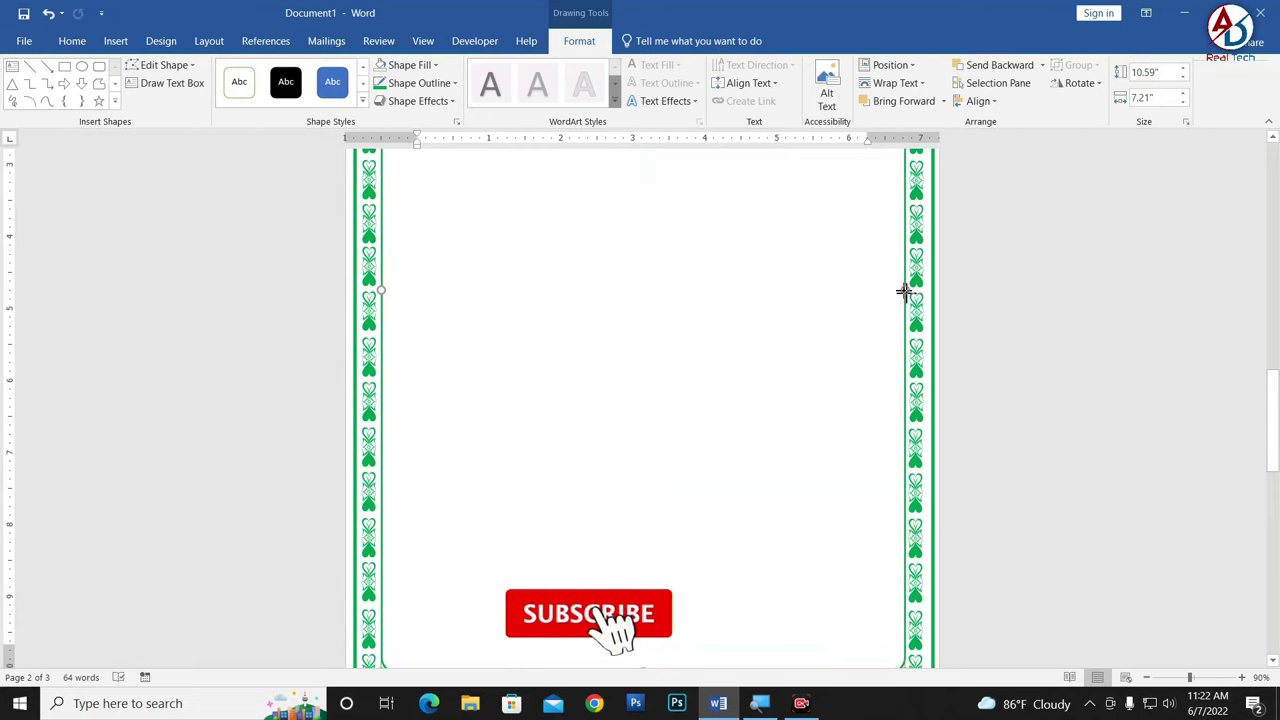
pyautogui.moveTo(904, 291); pyautogui.dragTo(907, 291)
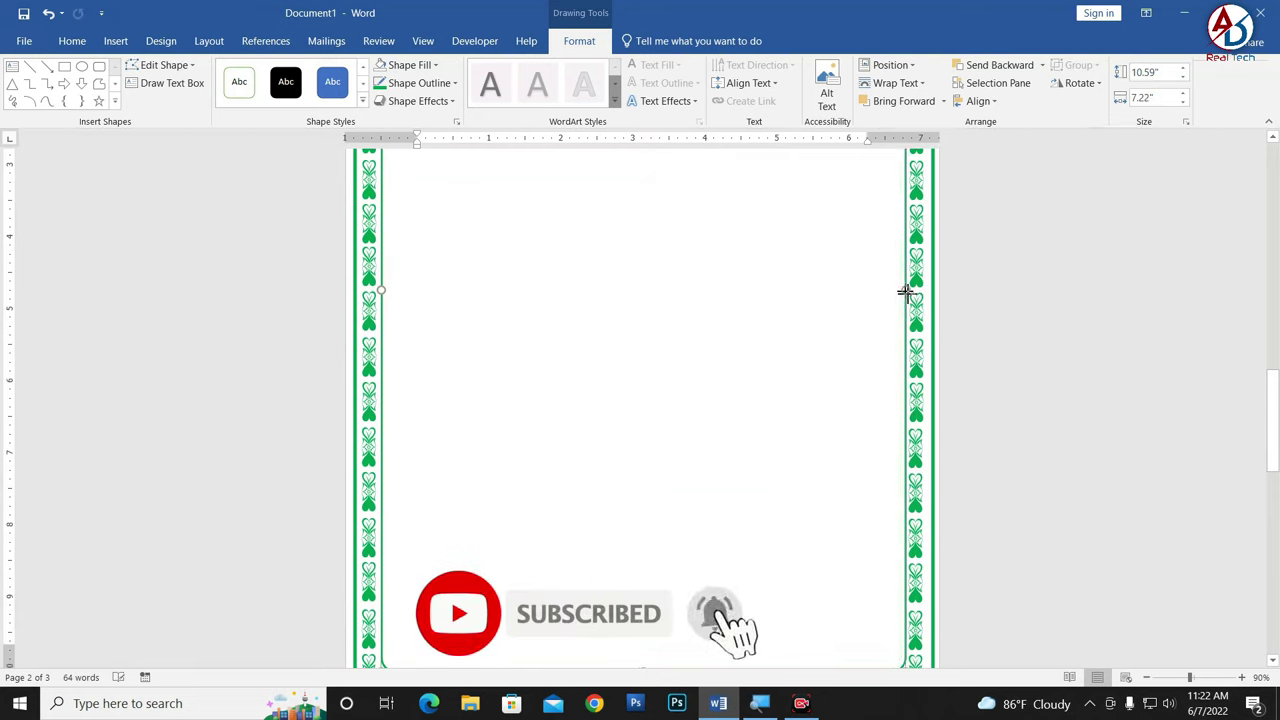
pyautogui.click(750, 427)
pyautogui.keyDown('ctrl'); pyautogui.scroll(-5, 744, 426); pyautogui.keyUp('ctrl')
pyautogui.keyDown('ctrl'); pyautogui.scroll(3, 700, 435); pyautogui.keyUp('ctrl')
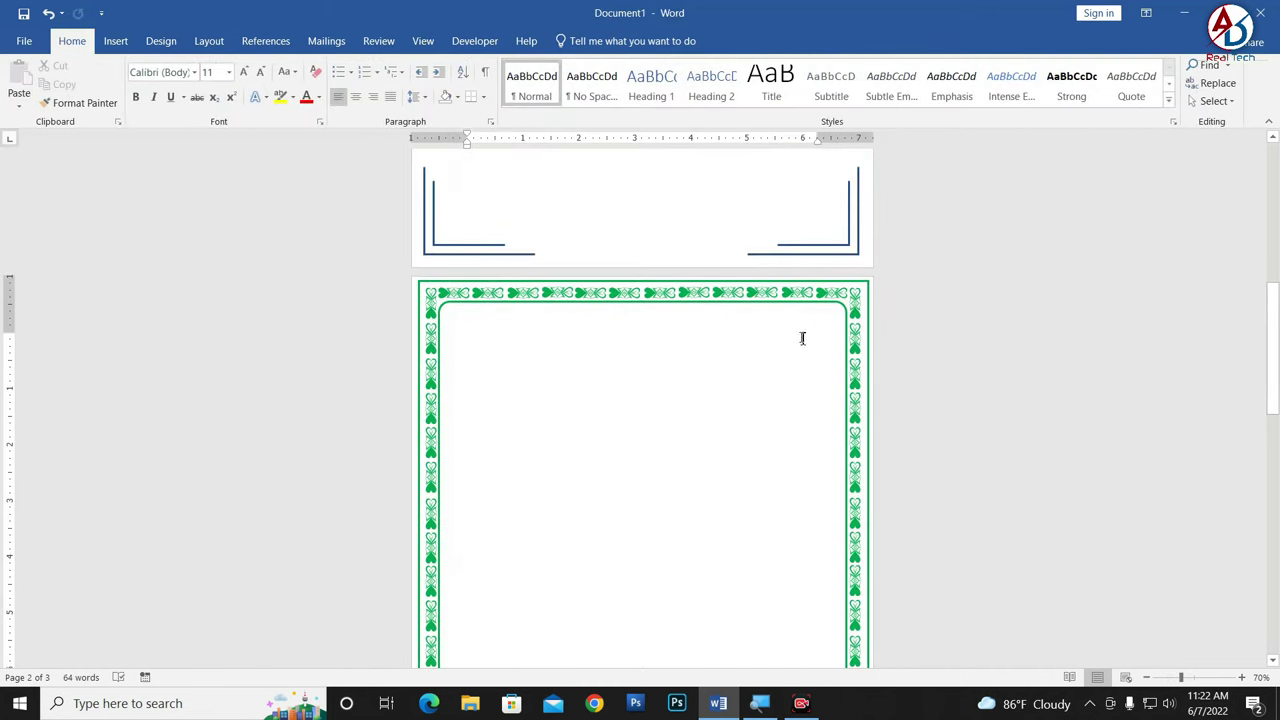
pyautogui.keyDown('ctrl'); pyautogui.scroll(-1, 700, 366); pyautogui.keyUp('ctrl')
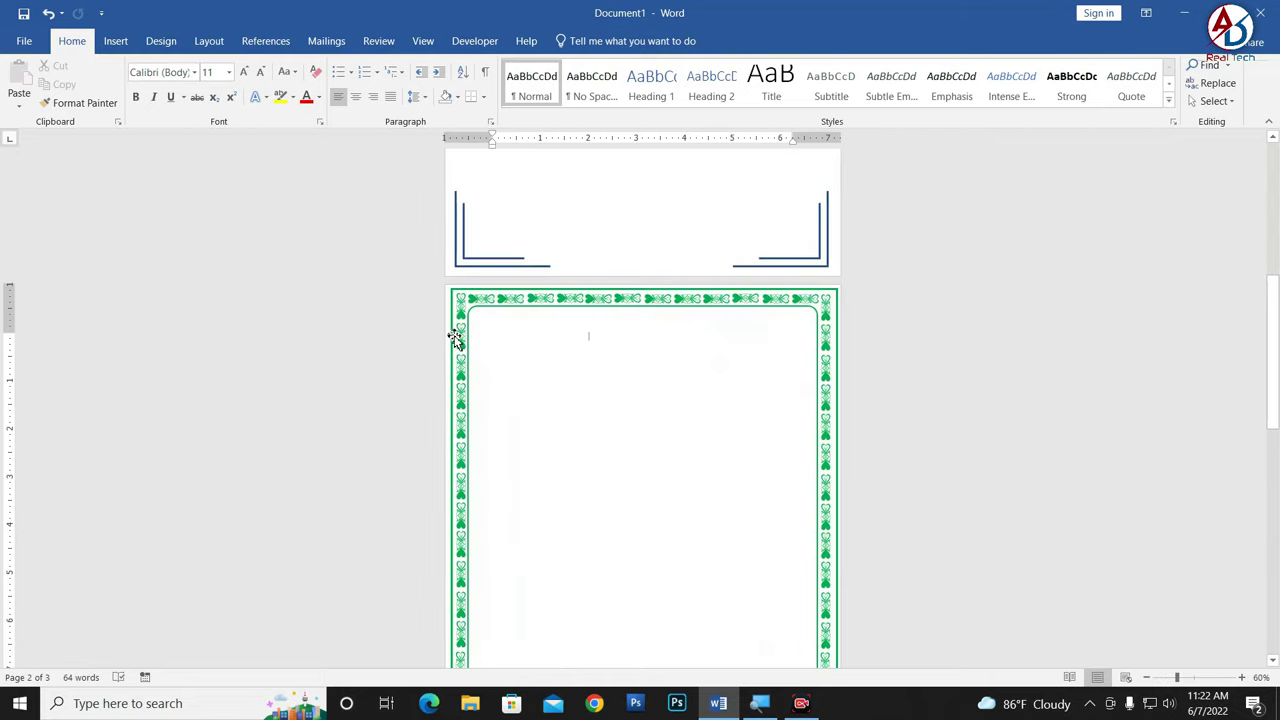
pyautogui.scroll(3, 620, 360)
pyautogui.scroll(3, 631, 380)
pyautogui.scroll(3, 631, 380)
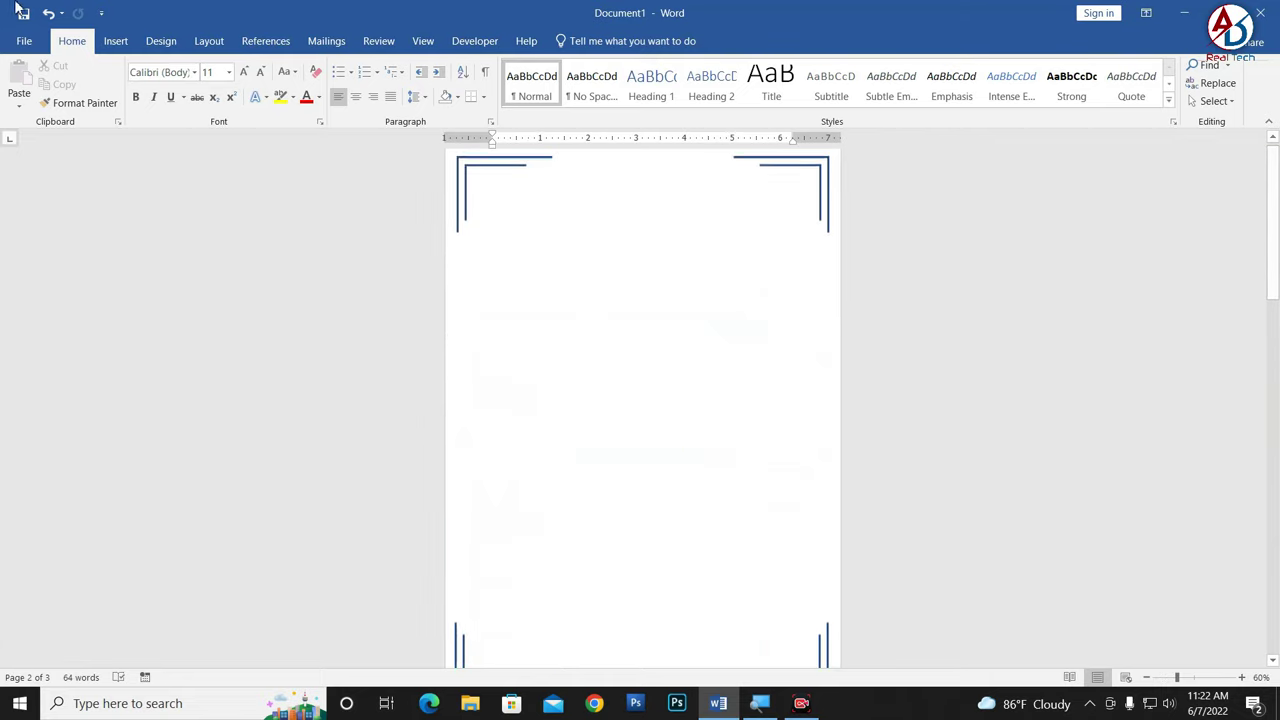
pyautogui.click(116, 41)
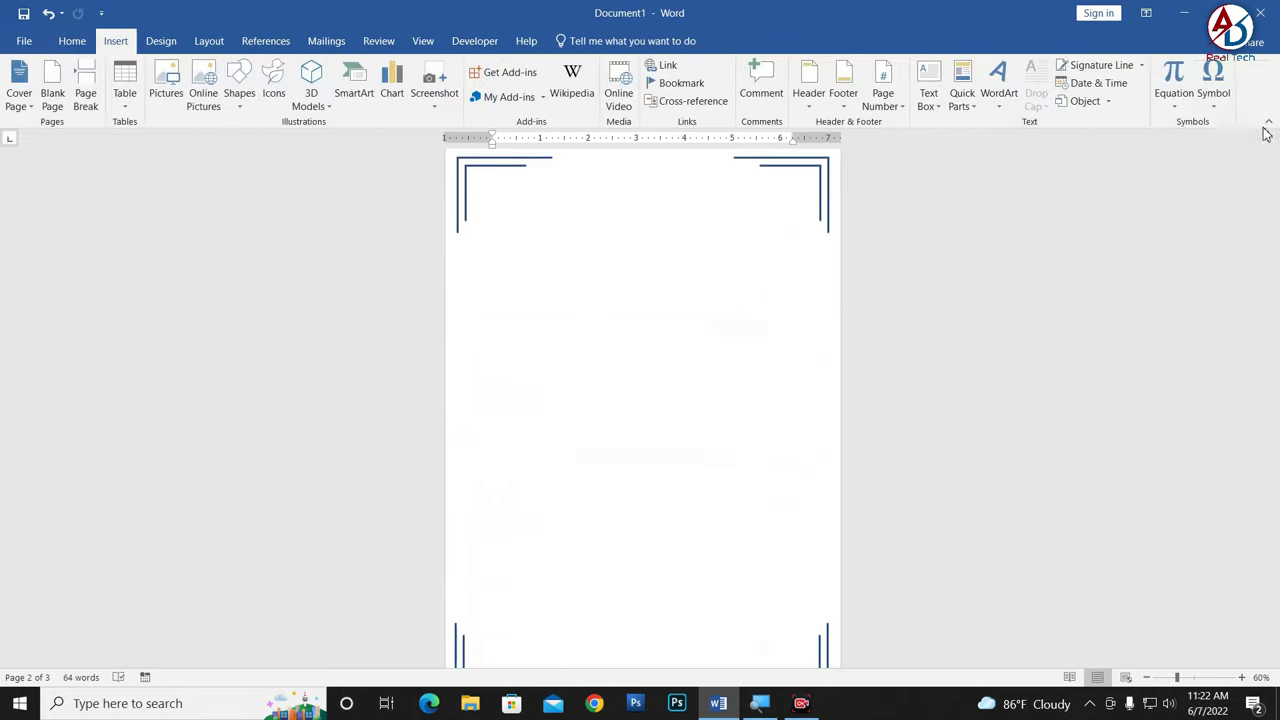
pyautogui.click(1213, 93)
pyautogui.click(1207, 227)
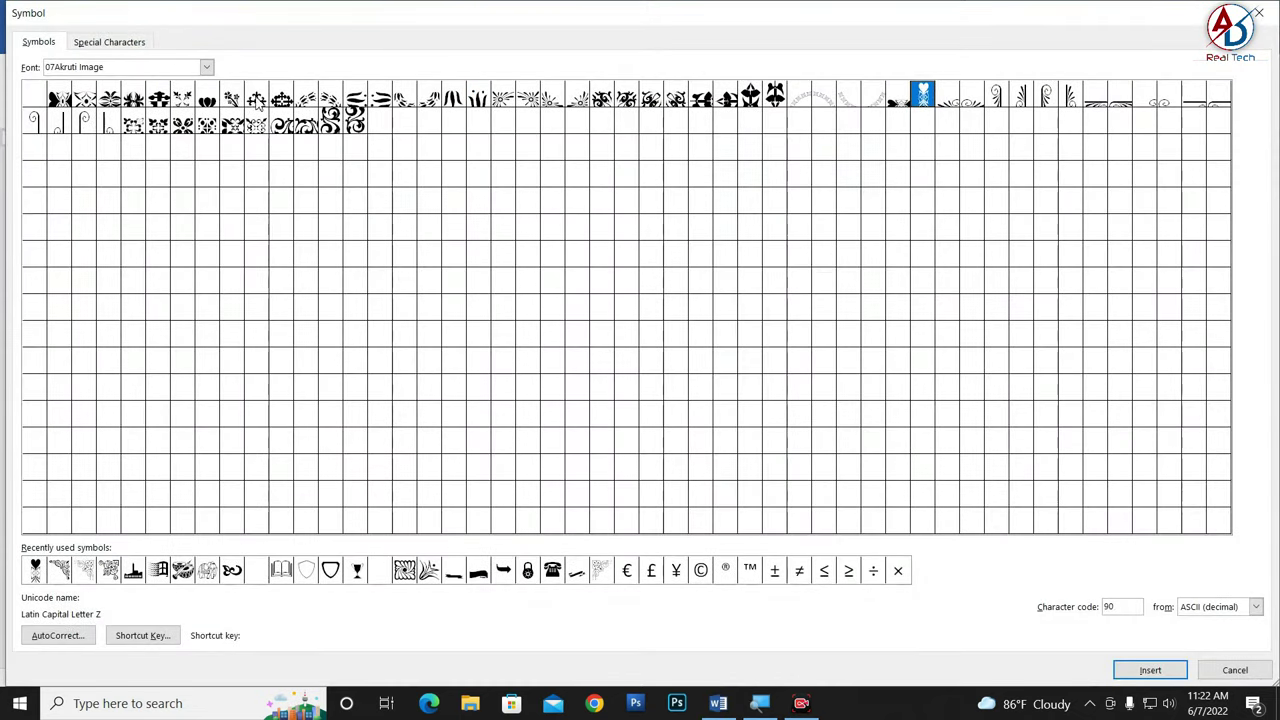
pyautogui.click(207, 68)
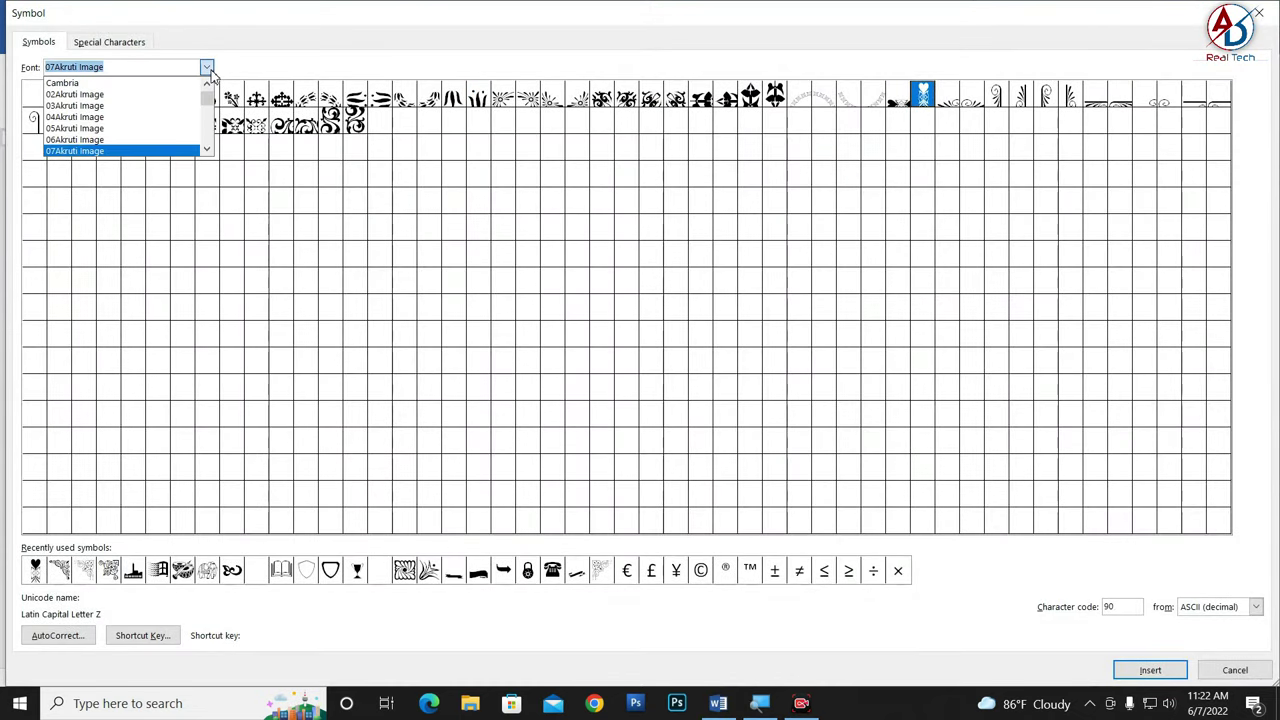
pyautogui.click(130, 95)
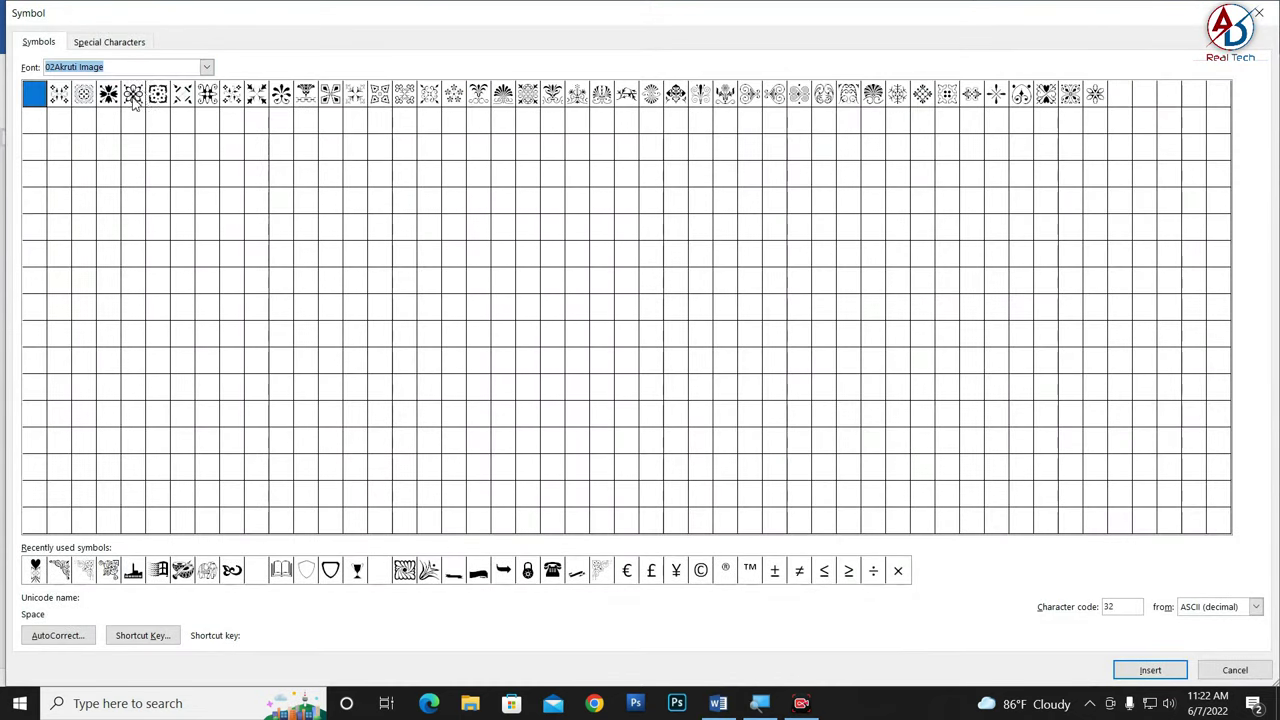
pyautogui.click(207, 68)
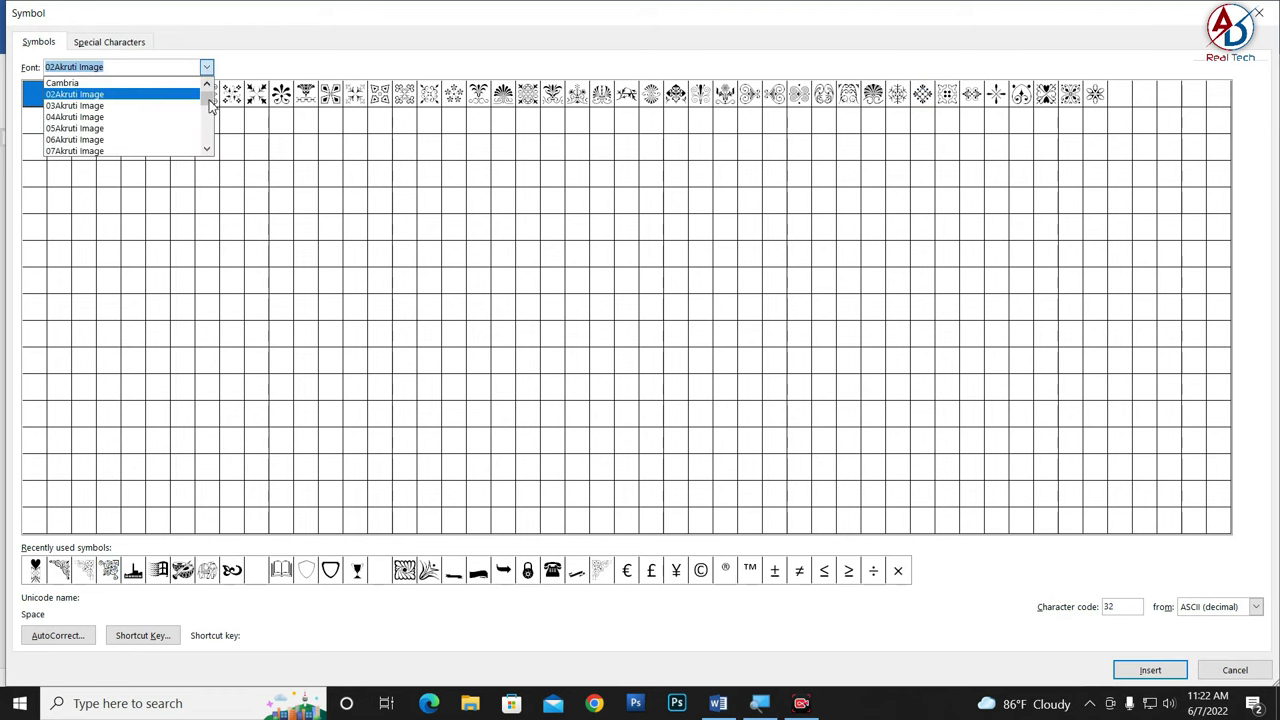
pyautogui.click(133, 118)
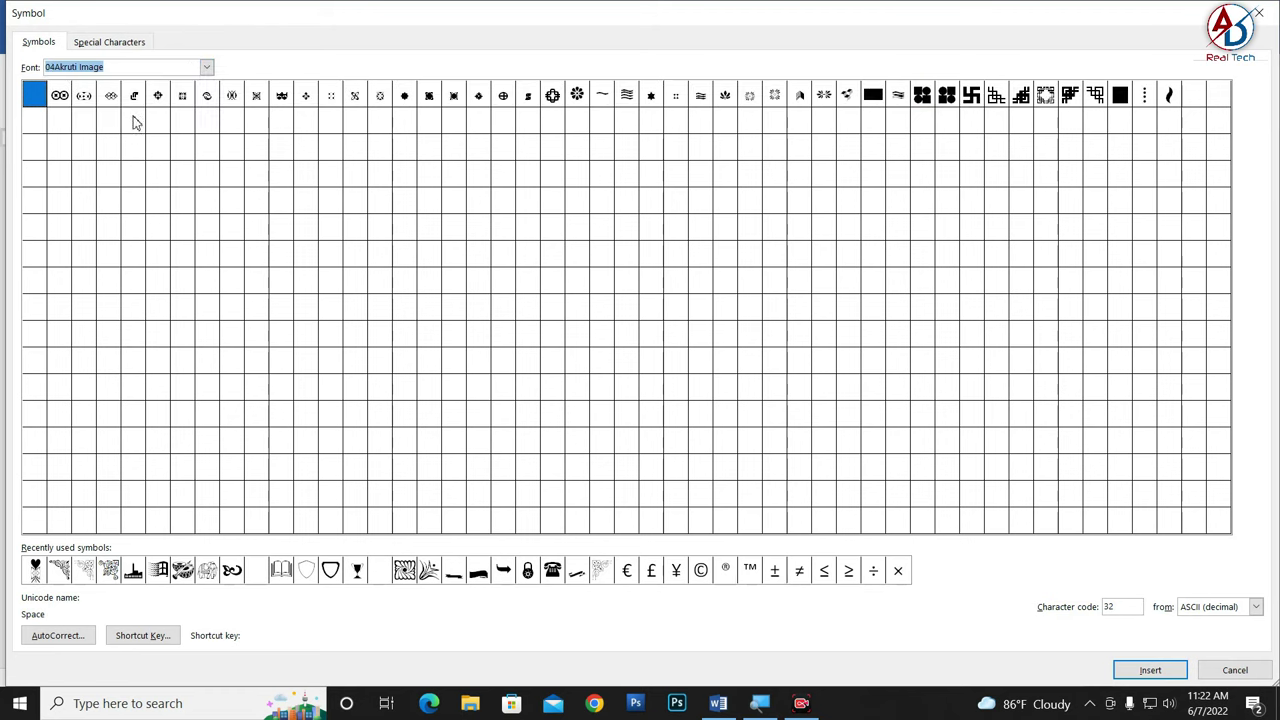
pyautogui.click(207, 68)
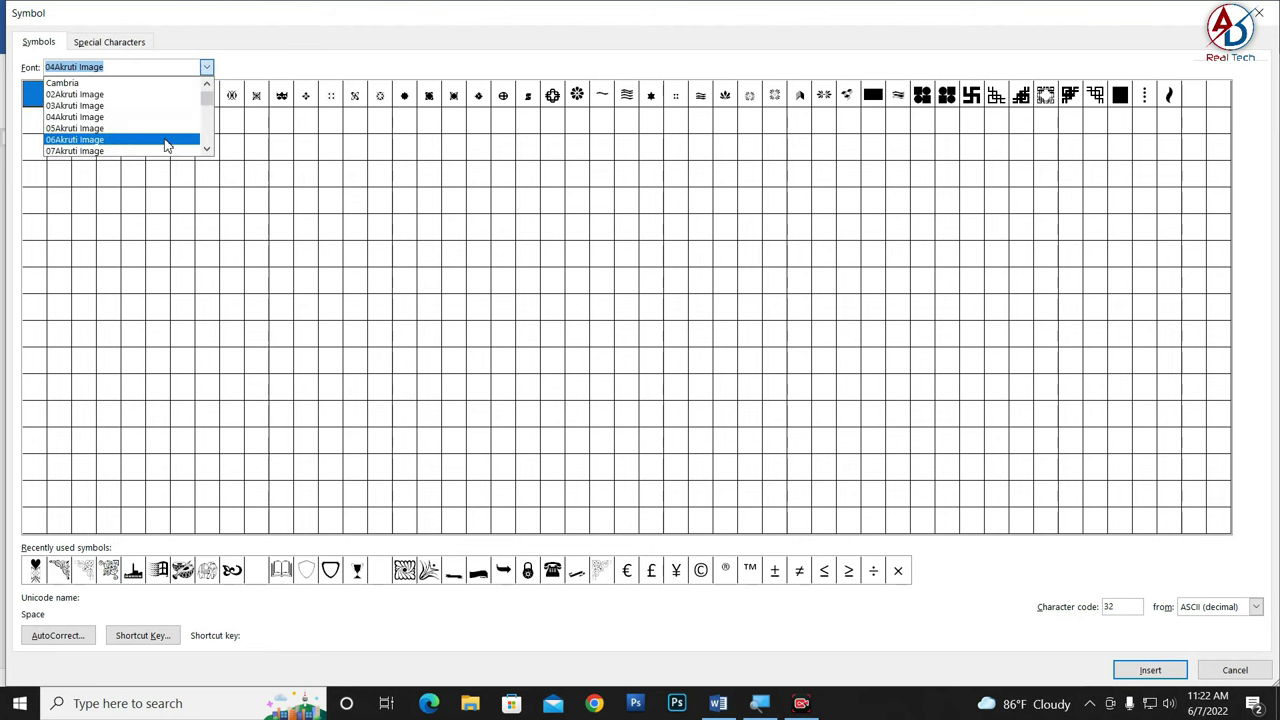
pyautogui.click(185, 137)
pyautogui.click(207, 68)
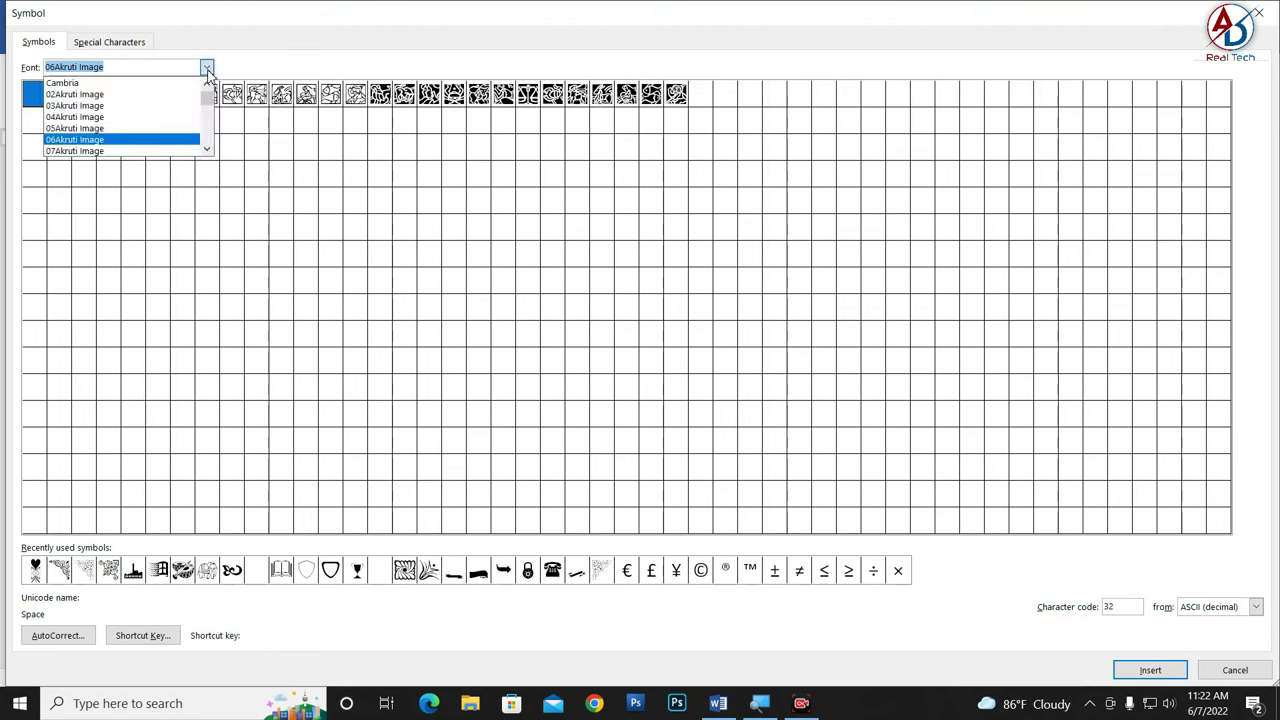
pyautogui.scroll(-3, 120, 130)
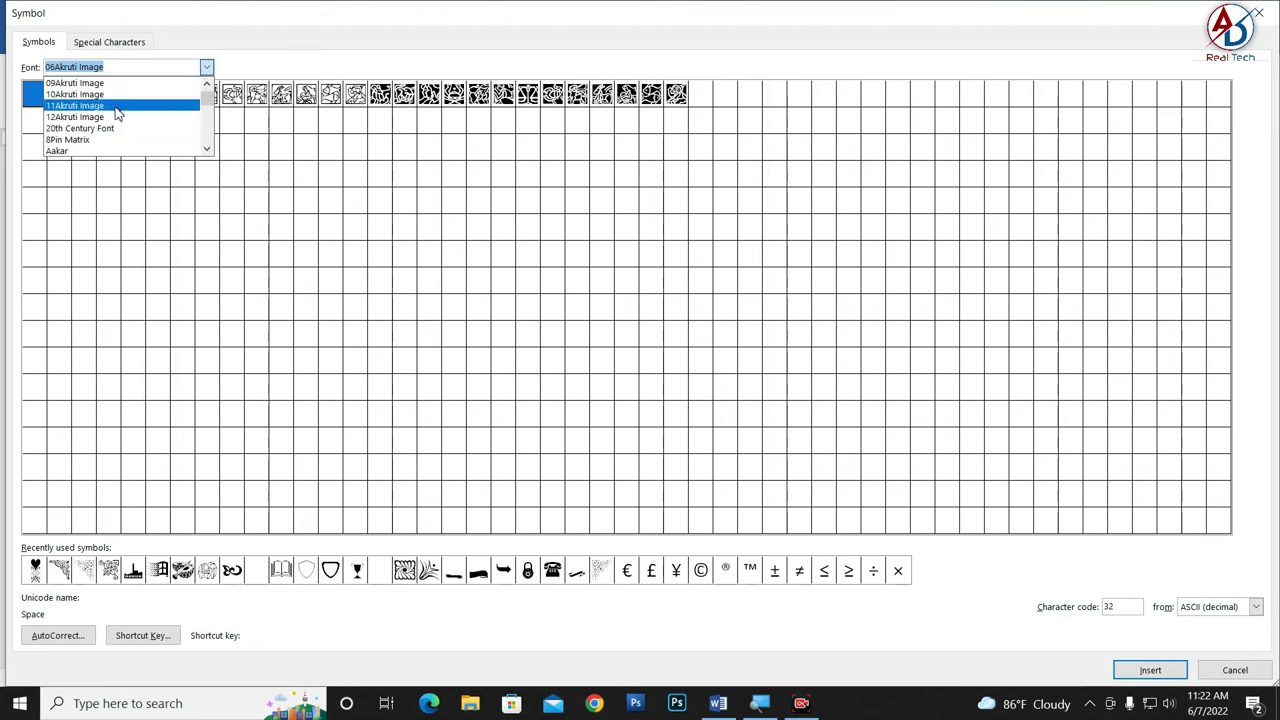
pyautogui.click(110, 95)
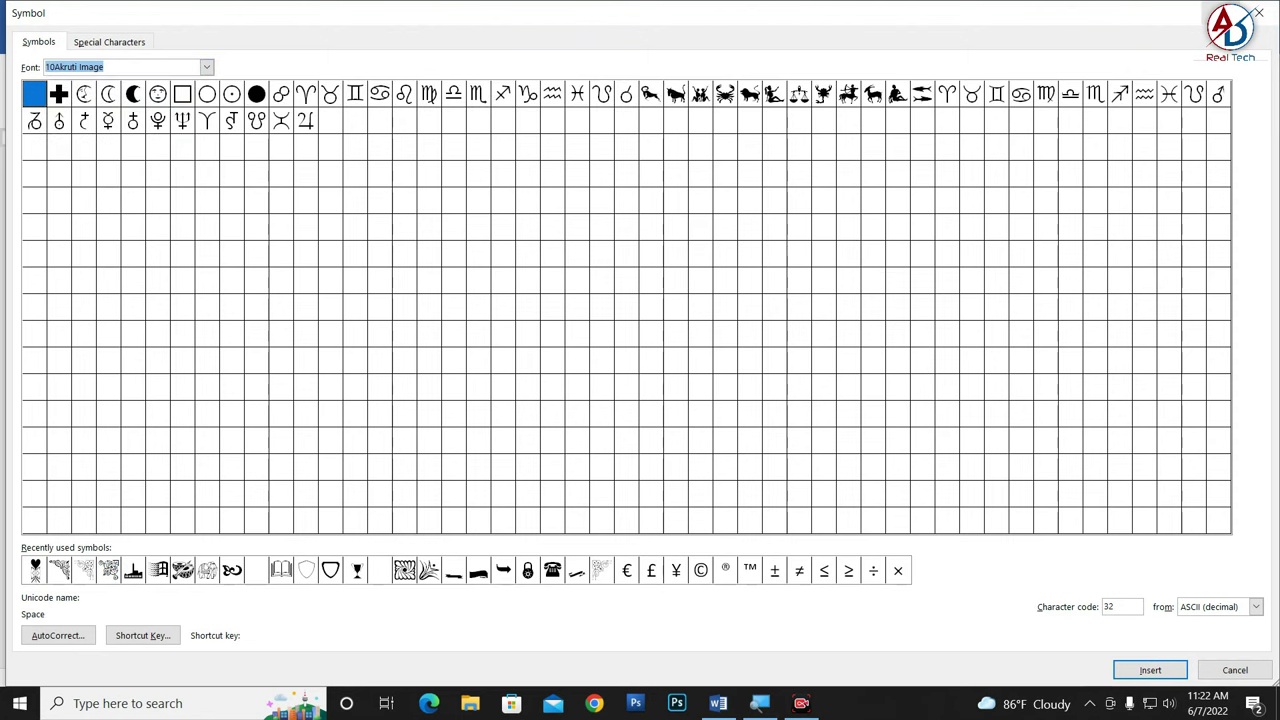
pyautogui.click(1259, 12)
pyautogui.scroll(-2, 670, 338)
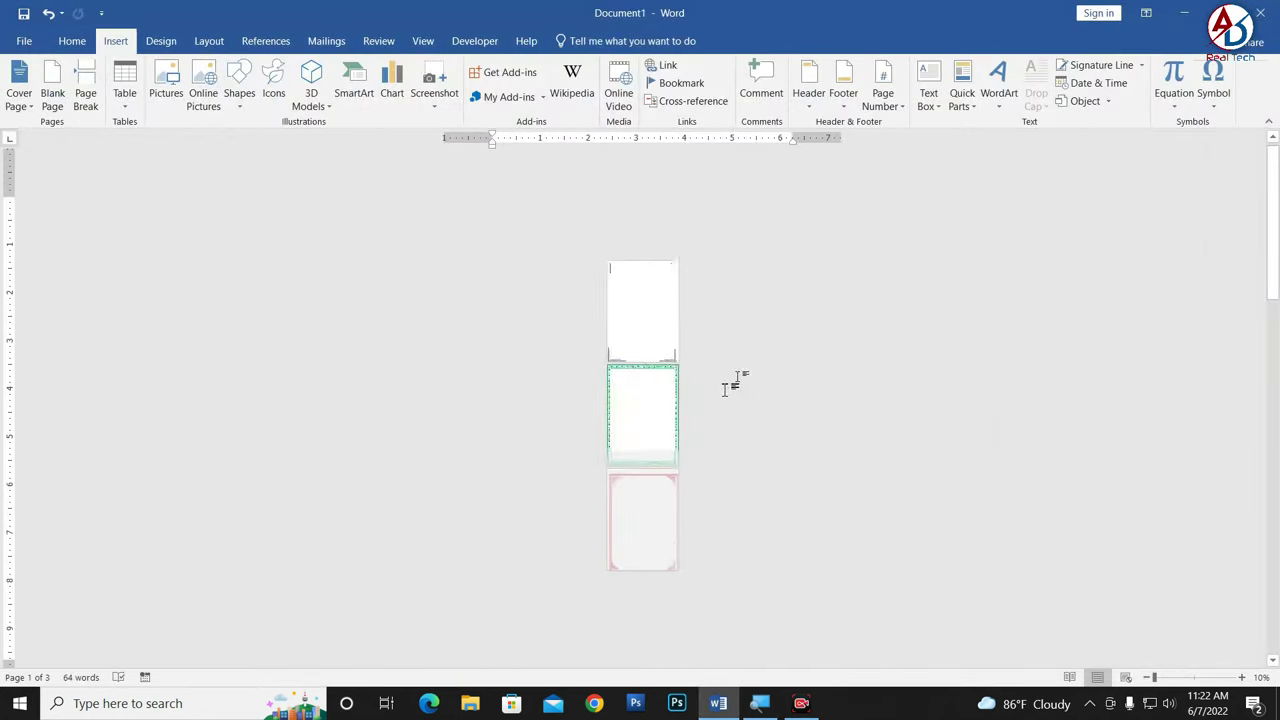
pyautogui.scroll(-1, 614, 372)
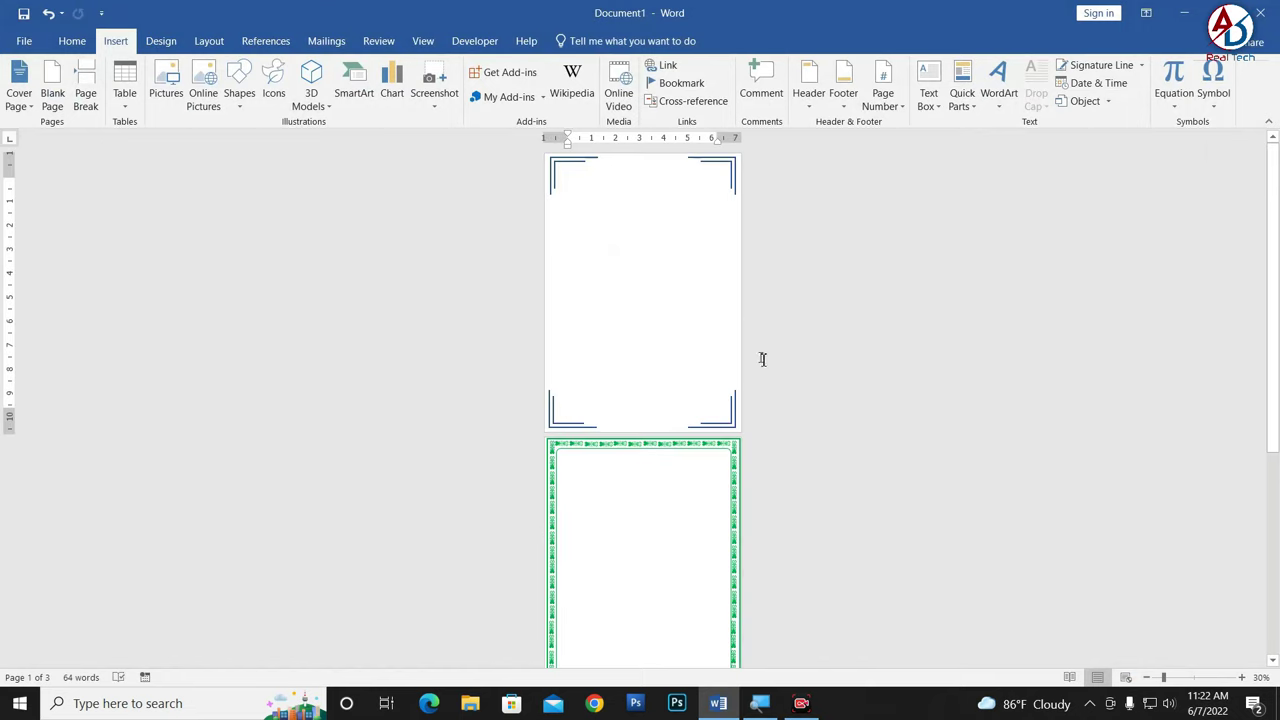